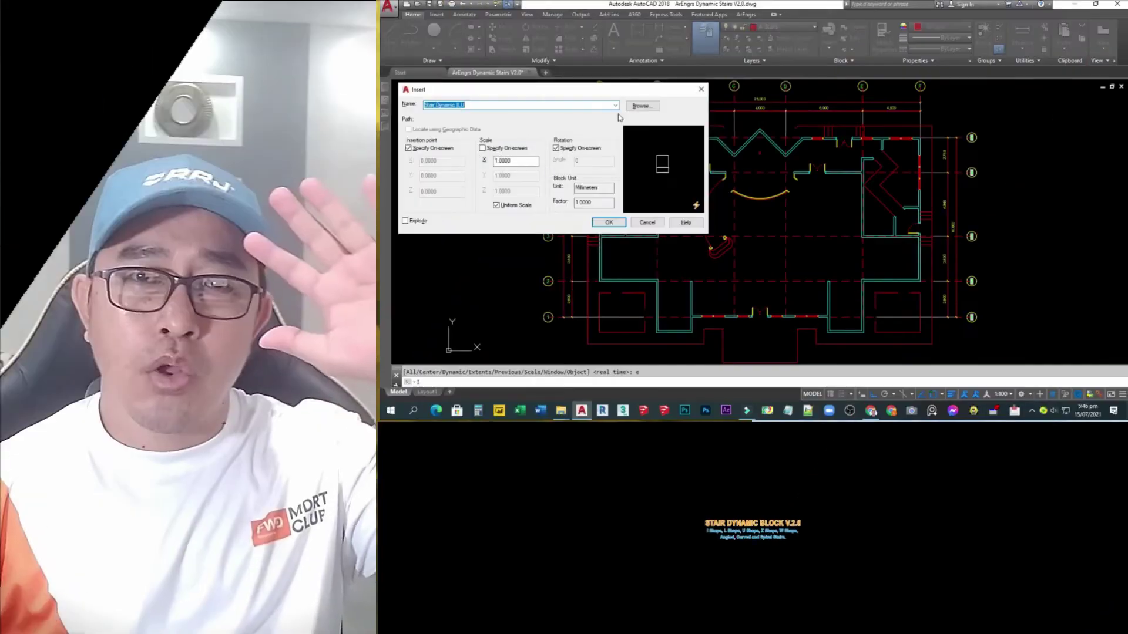
Insert the Stair Dynamic ILU block at the front entrance with a 1200 landing width.
left_click(616, 105)
left_click(609, 222)
scroll(739, 290, "up", 5)
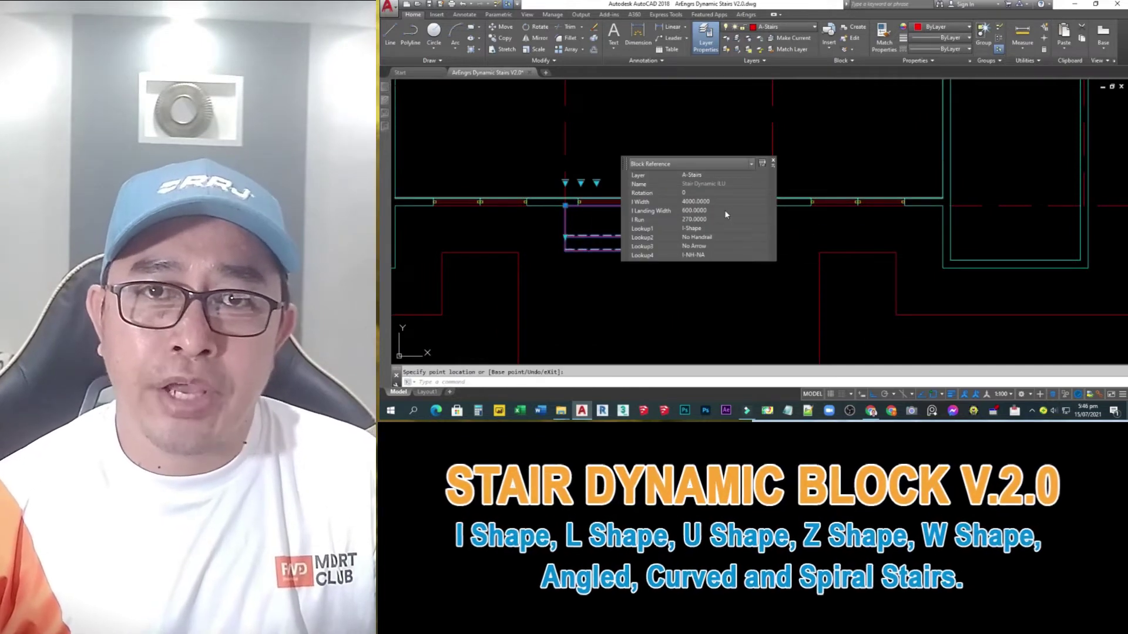
key("Return")
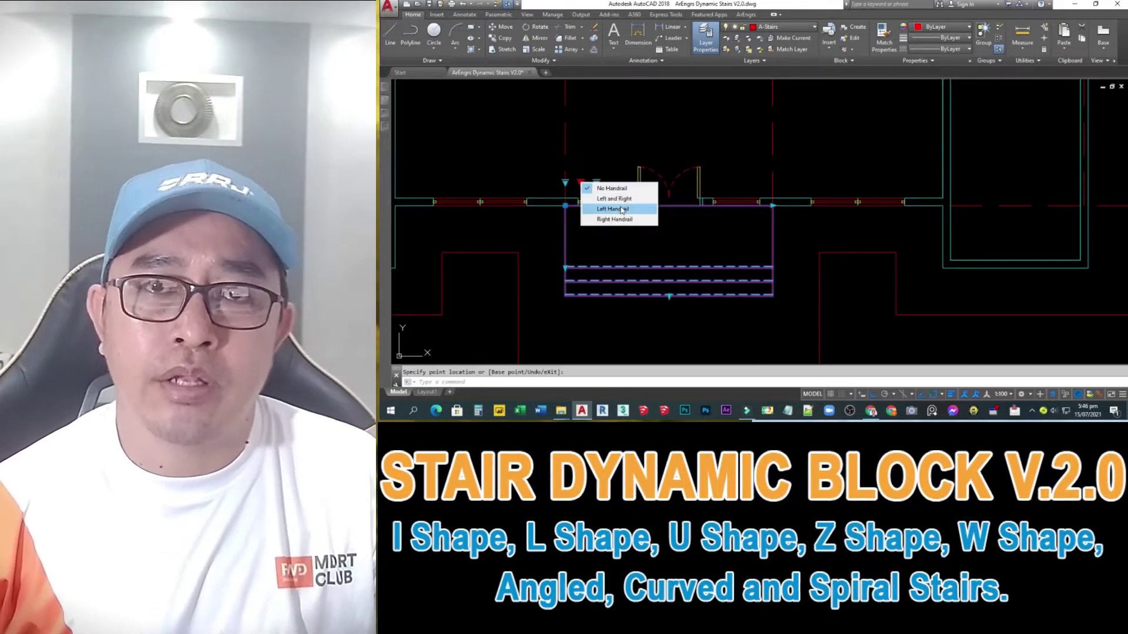
scroll(598, 210, "down", 1)
scroll(658, 229, "down", 2)
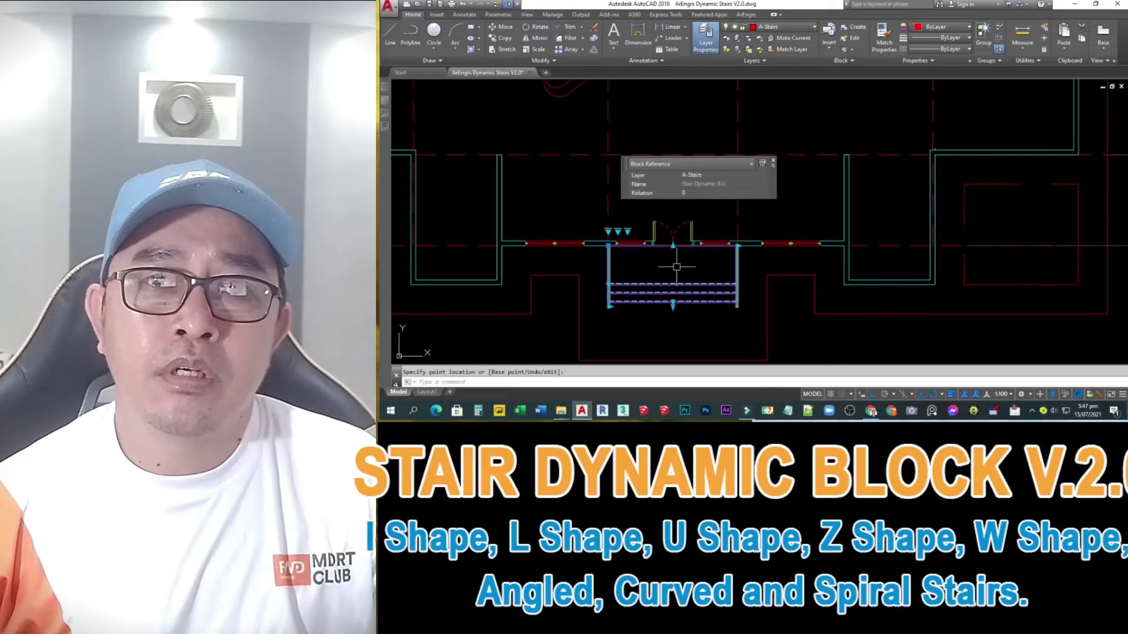
key("Escape")
Insert a second stair block against the wall of the room to the left and set its direction arrow.
middle_click_drag(543, 207, 720, 244)
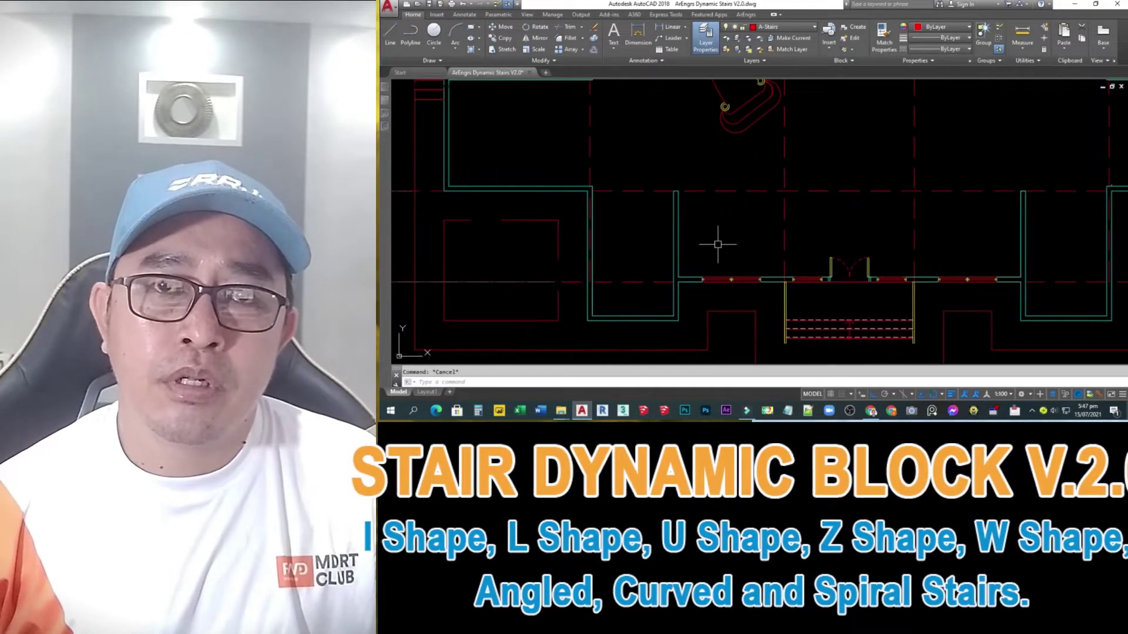
type("i")
key("Return")
left_click(609, 222)
left_click(664, 297)
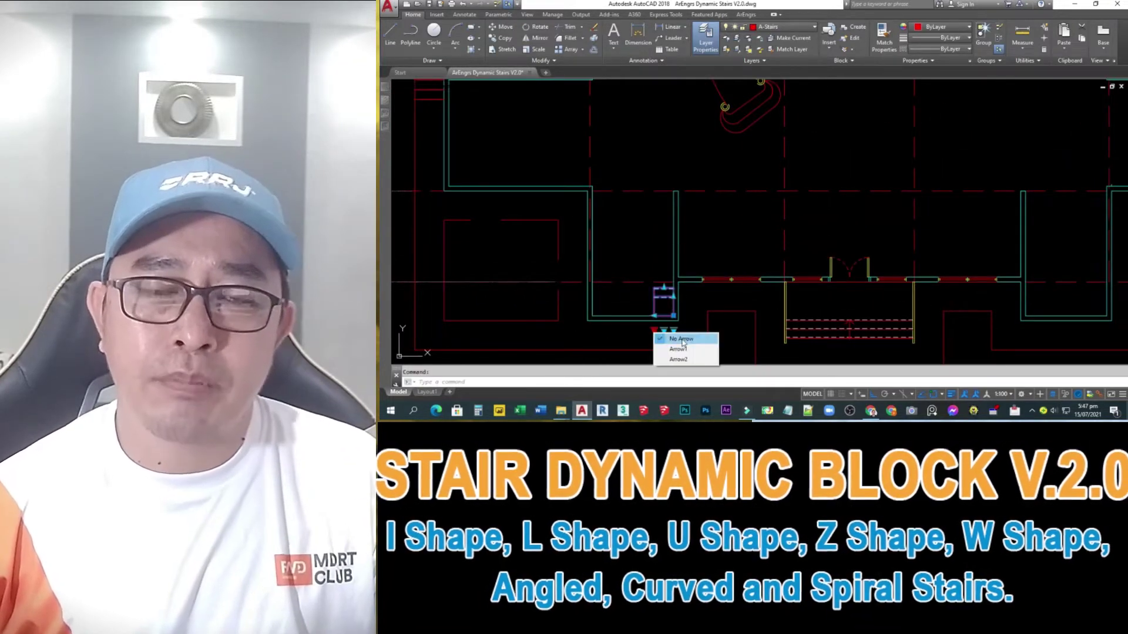
left_click(674, 331)
left_click(674, 330)
left_click(691, 355)
key("Escape")
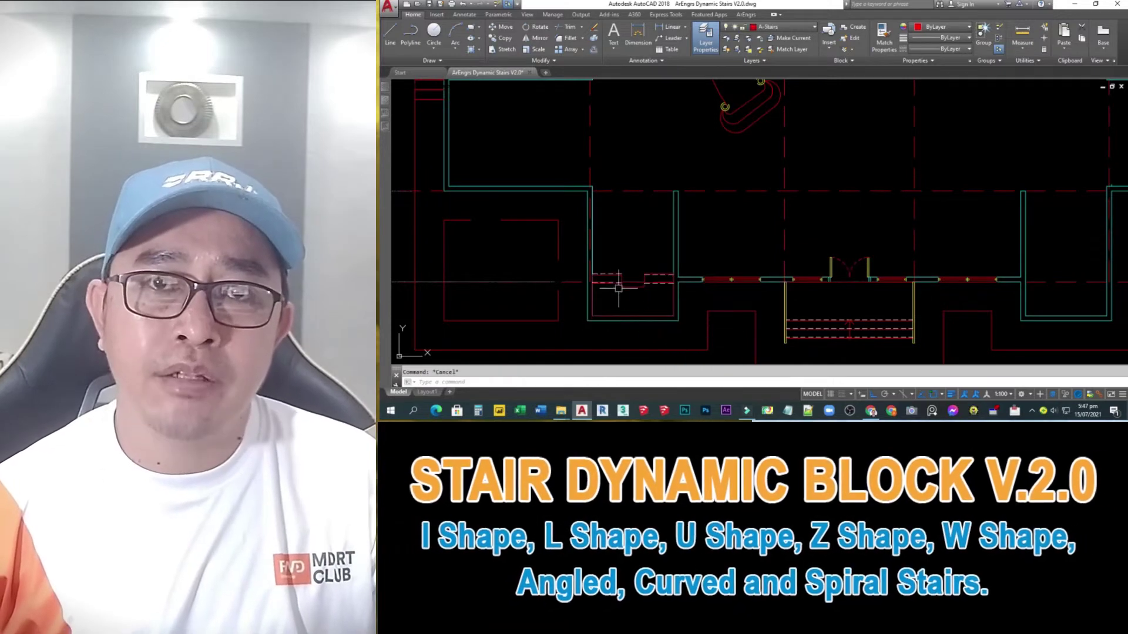
Stretch the second stair's flight up along the wall and switch it to a U shape.
left_click(607, 273)
middle_click_drag(694, 273, 632, 226)
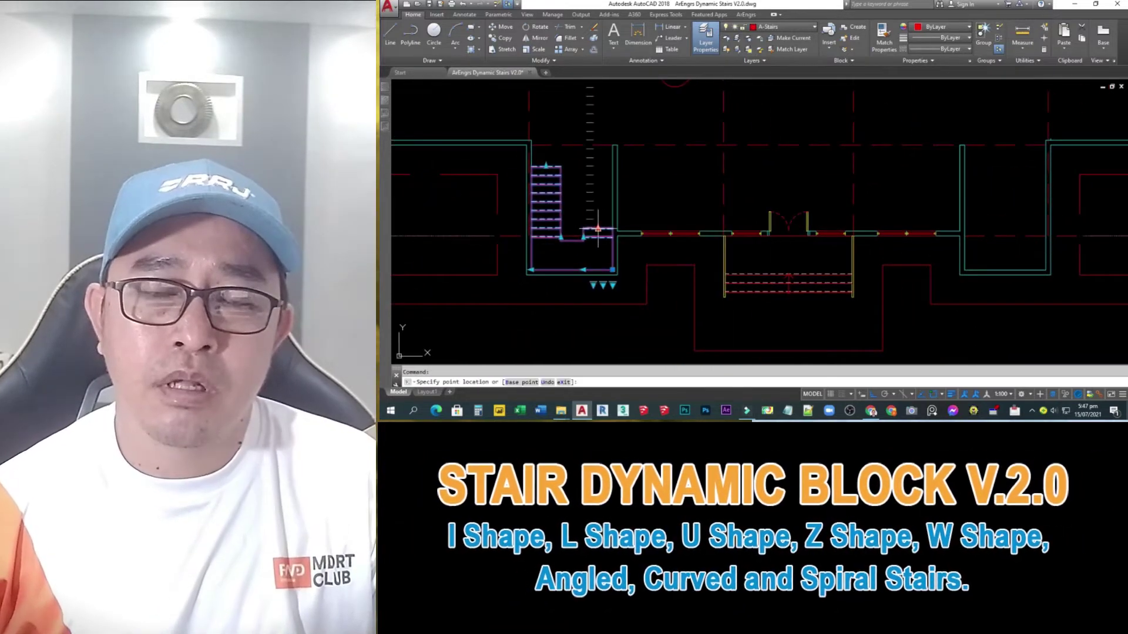
left_click(583, 270)
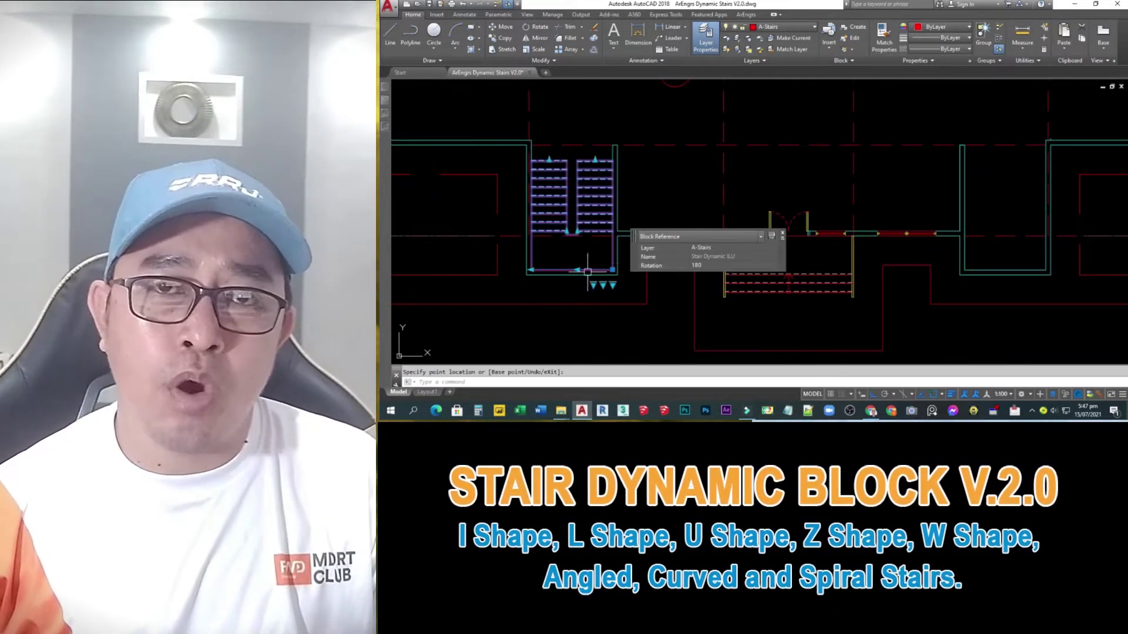
left_click(593, 285)
left_click(616, 304)
mouse_move(661, 255)
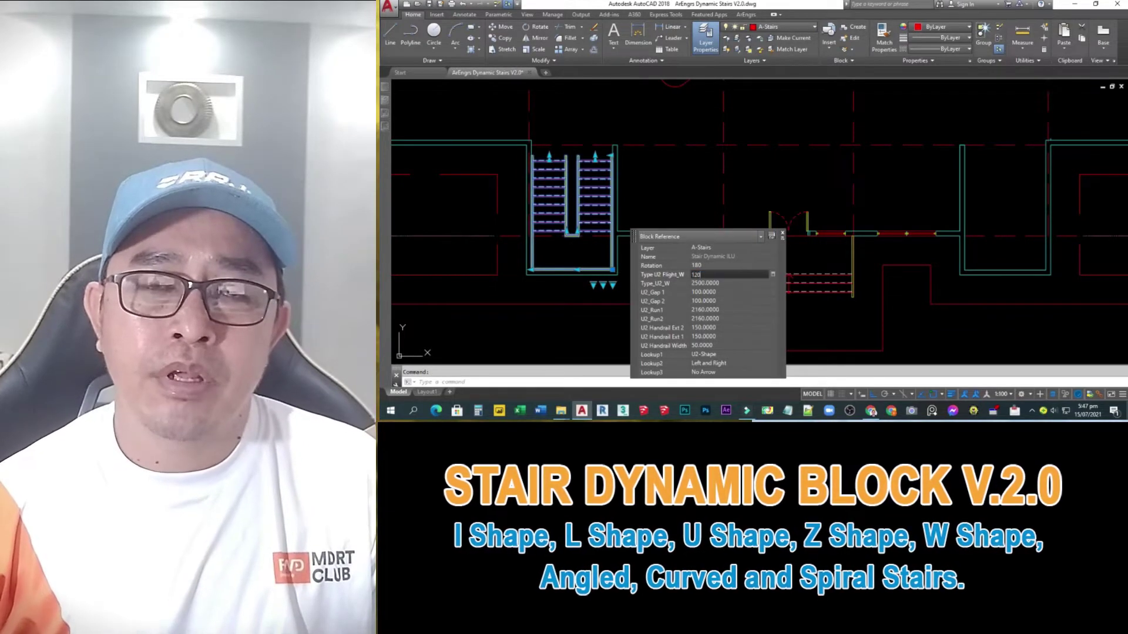
type("0")
key("Return")
mouse_move(596, 292)
middle_mouse_down()
mouse_move(645, 335)
mouse_move(675, 295)
mouse_move(744, 390)
middle_mouse_up()
Insert a stair rotated 90°, switch it to the U3 shape and stretch its flights to the right.
type("i")
key("Return")
key("Return")
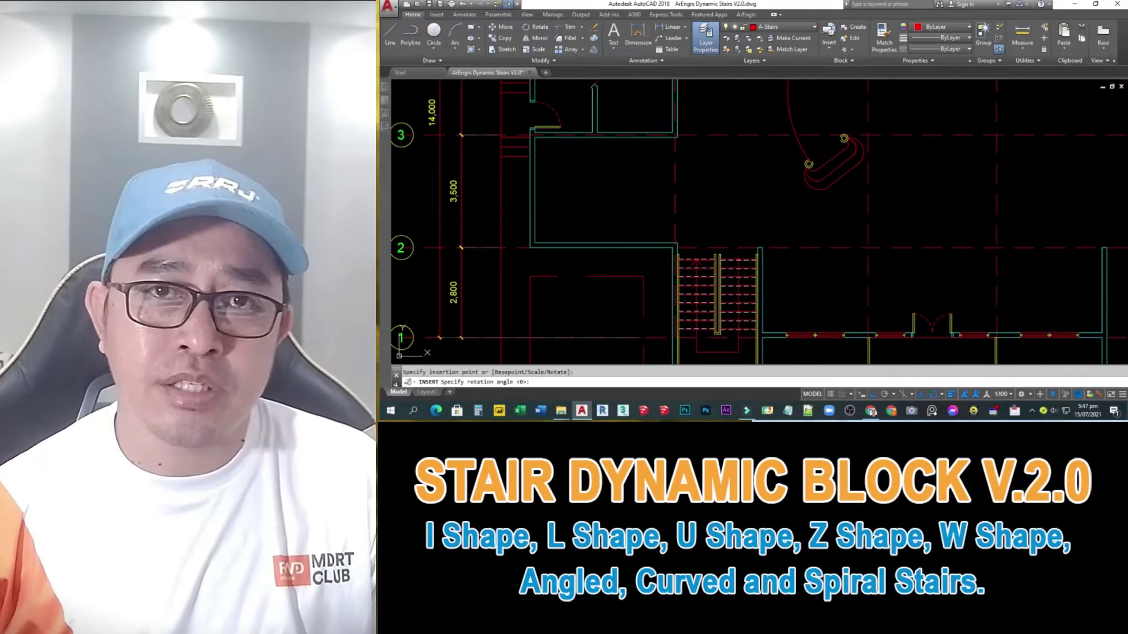
type("90")
key("Return")
scroll(756, 228, "up", 2)
left_click(631, 289)
left_click(623, 307)
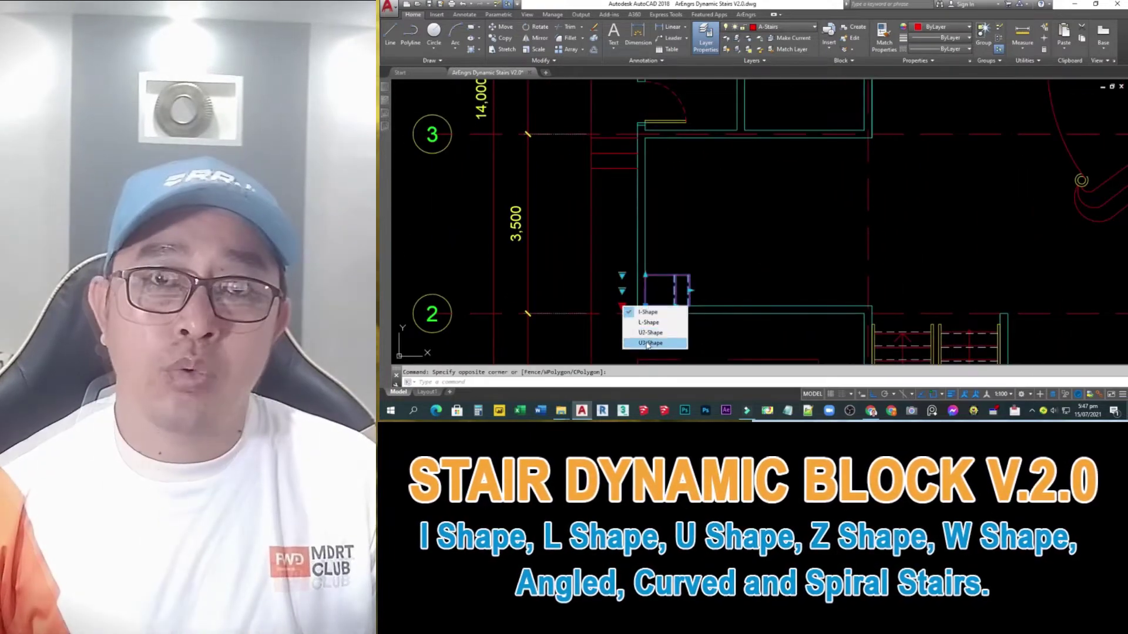
left_click(652, 344)
left_click(712, 159)
left_click(844, 160)
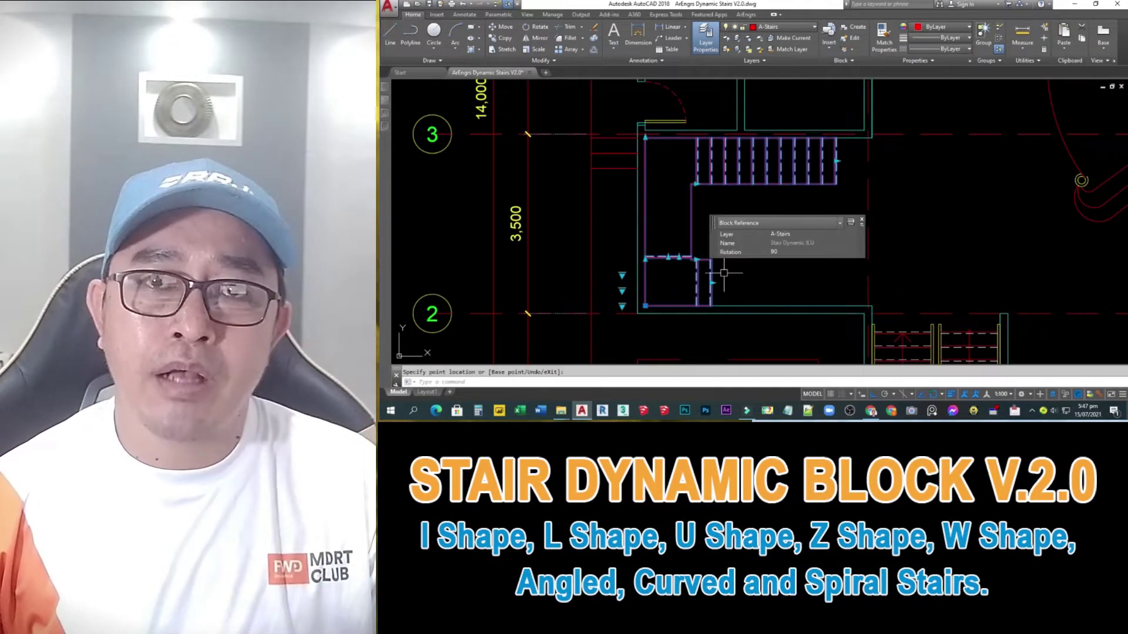
left_click(622, 291)
key("Escape")
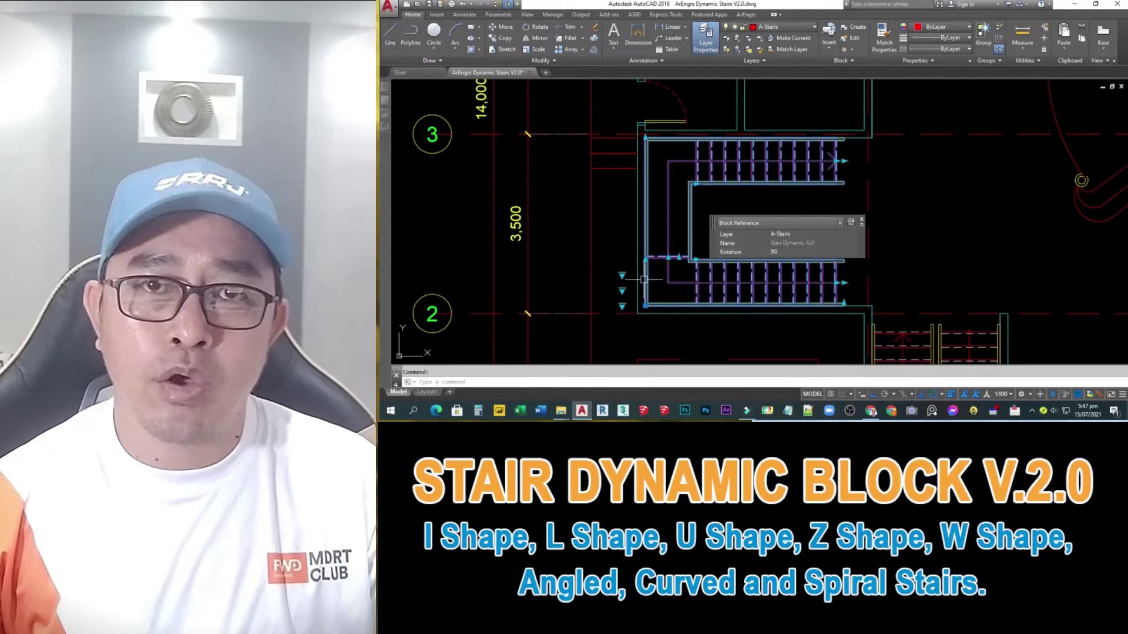
key("Escape")
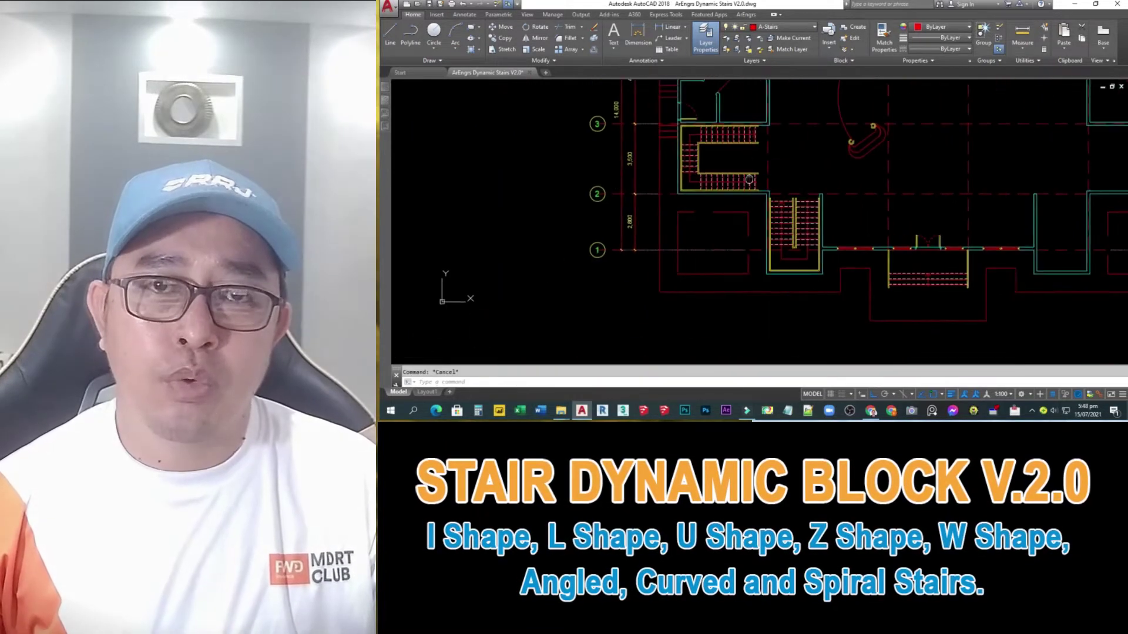
Insert the angled stair block near grid line 1 at a 15° rotation.
type("i")
key("Return")
left_click(615, 105)
left_click(503, 143)
left_click(608, 222)
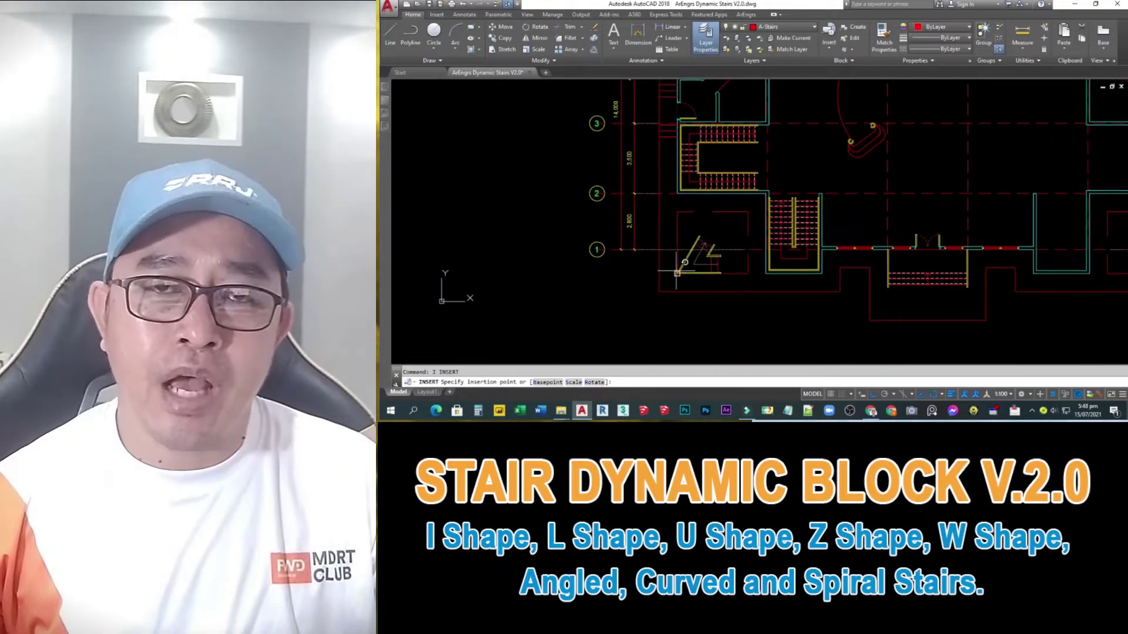
left_click(747, 254)
left_click(747, 254)
scroll(705, 247, "up", 2)
left_click(723, 241)
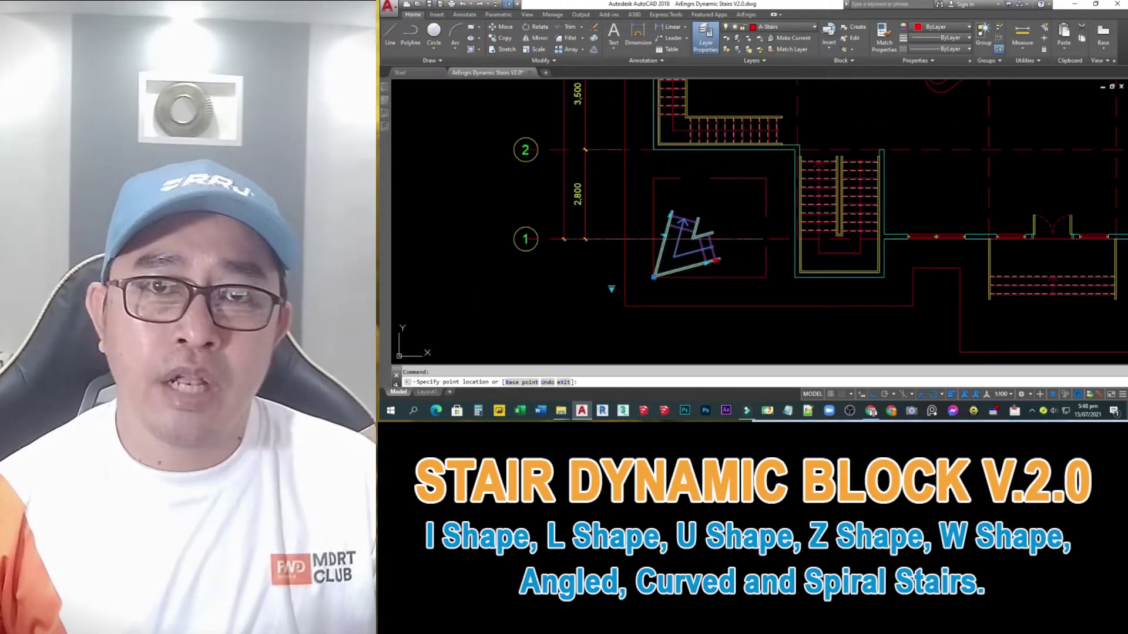
left_click(669, 216)
key("Escape")
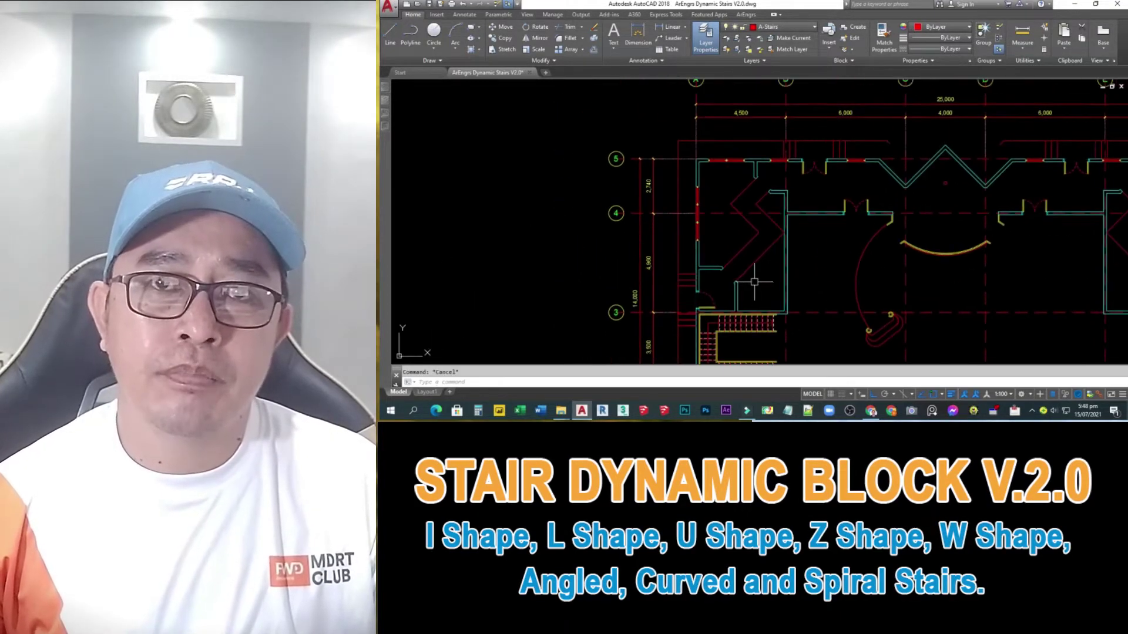
Insert the Stair Dynamic Z block in the upper-left room at a 135° rotation.
type("i")
key("Return")
left_click(615, 105)
left_click(505, 200)
left_click(609, 222)
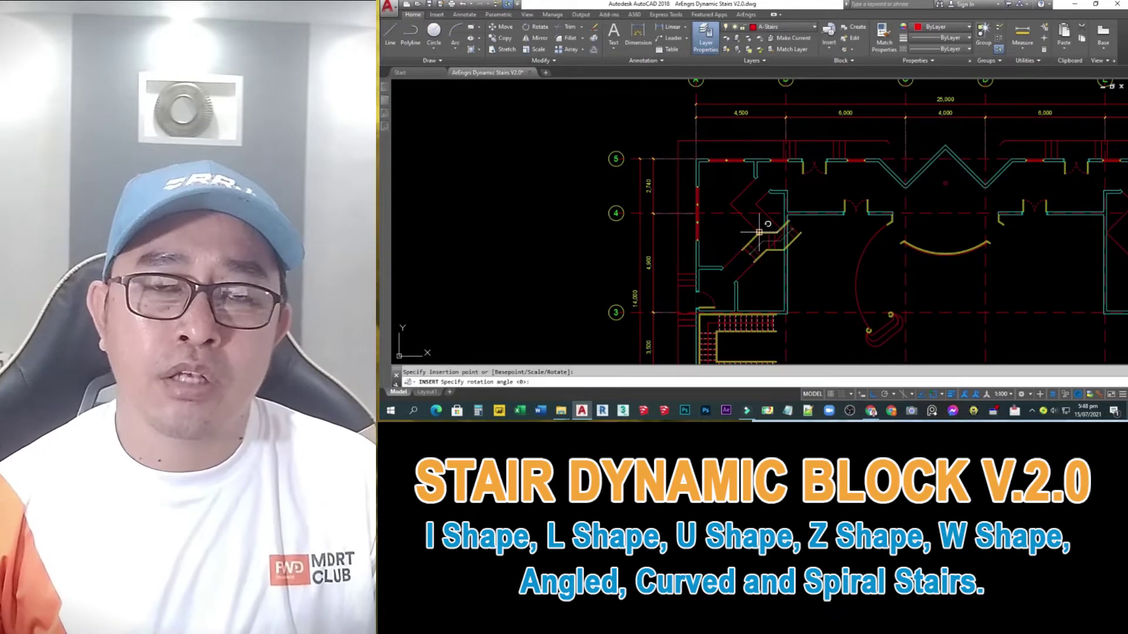
left_click(708, 203)
scroll(708, 202, "up", 3)
key("Return")
scroll(708, 203, "down", 3)
scroll(676, 194, "up", 3)
Drag the Z stair's grips to stretch its flights into a Z between grid lines 4 and 5.
left_click(723, 194)
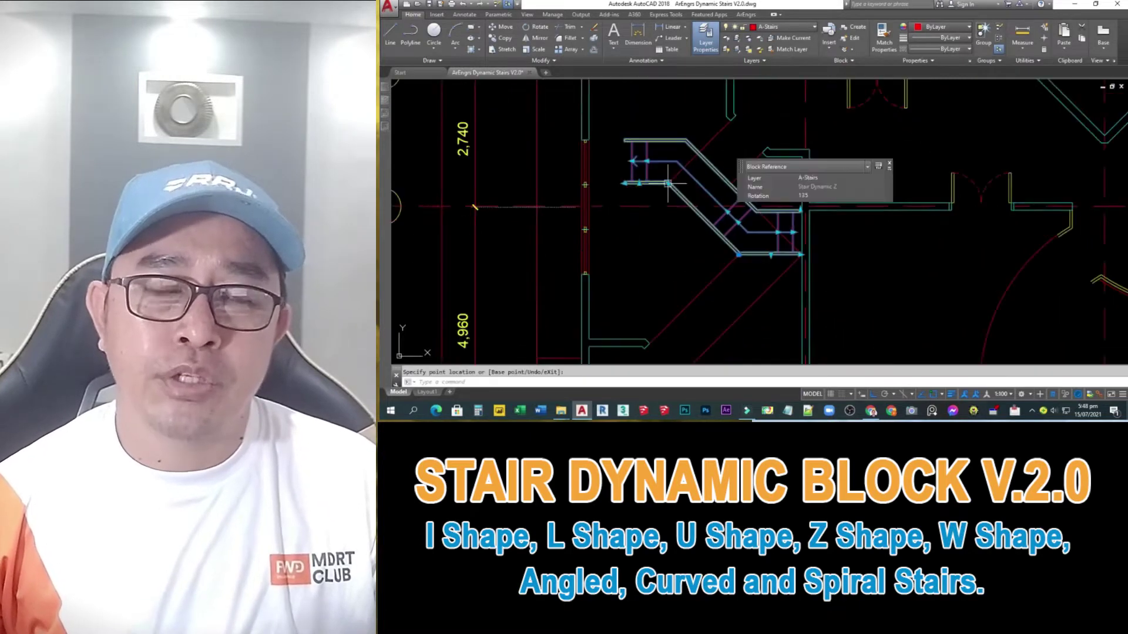
left_click(639, 184)
left_click(688, 147)
left_click(729, 212)
left_click(687, 135)
middle_click_drag(688, 194, 644, 124)
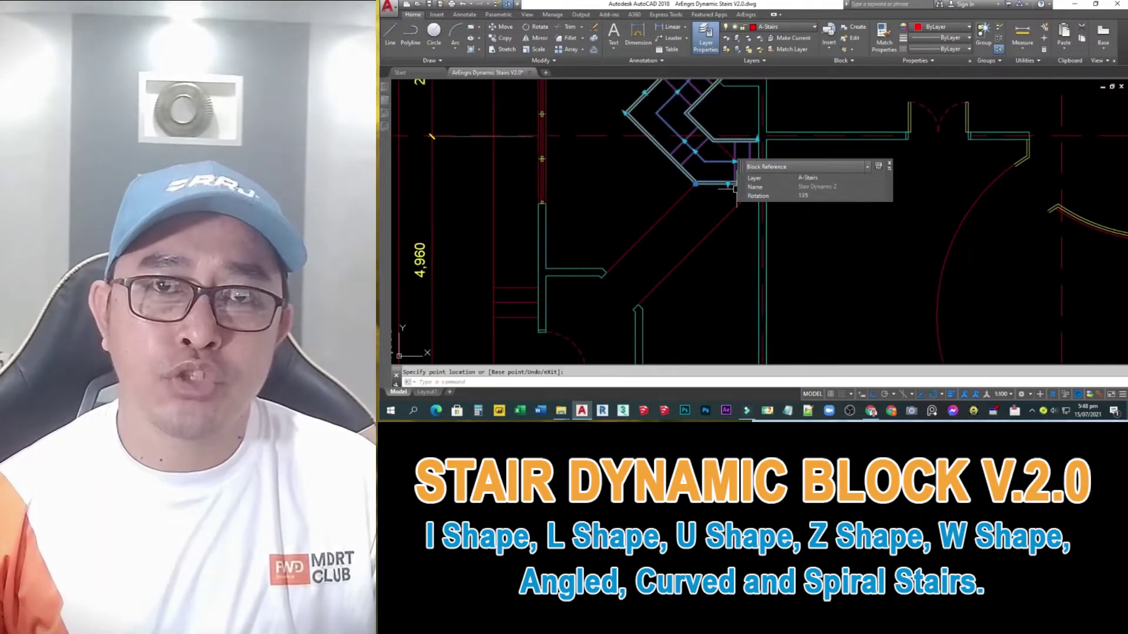
left_click(729, 184)
left_click(644, 237)
scroll(681, 244, "up", 2)
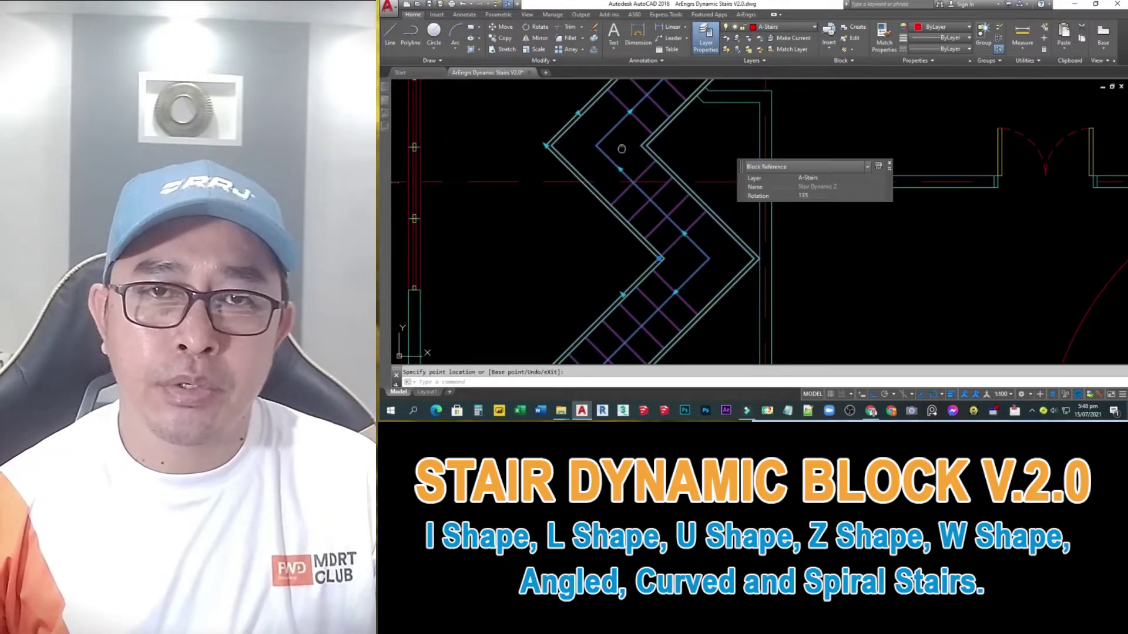
middle_click_drag(688, 236, 682, 259)
middle_click_drag(699, 192, 678, 257)
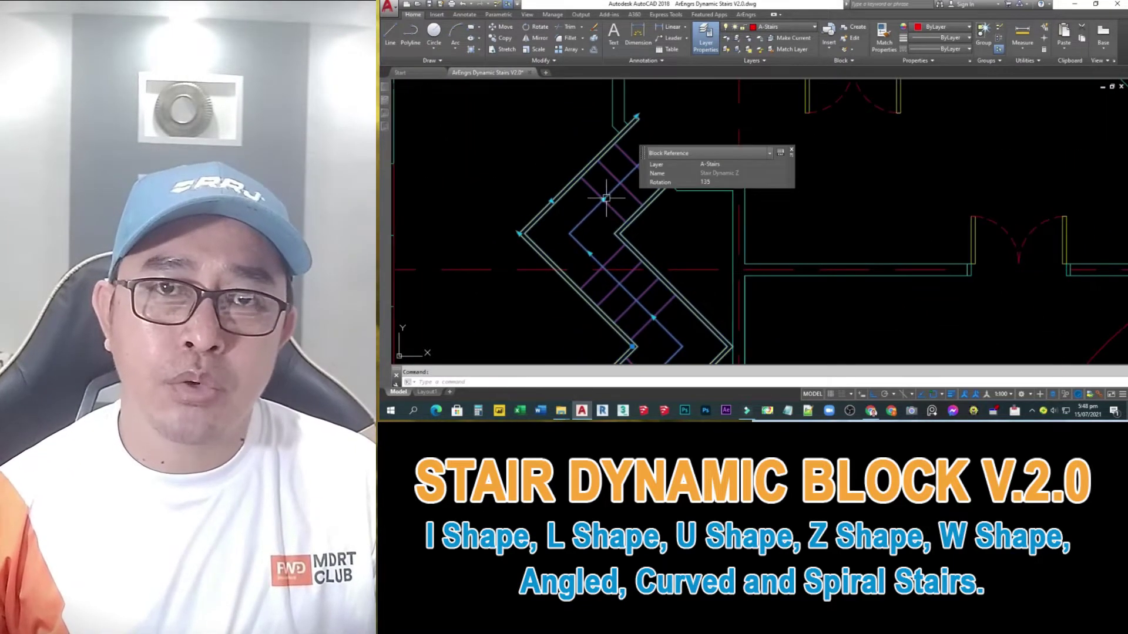
left_click(619, 232)
middle_click_drag(659, 139, 600, 183)
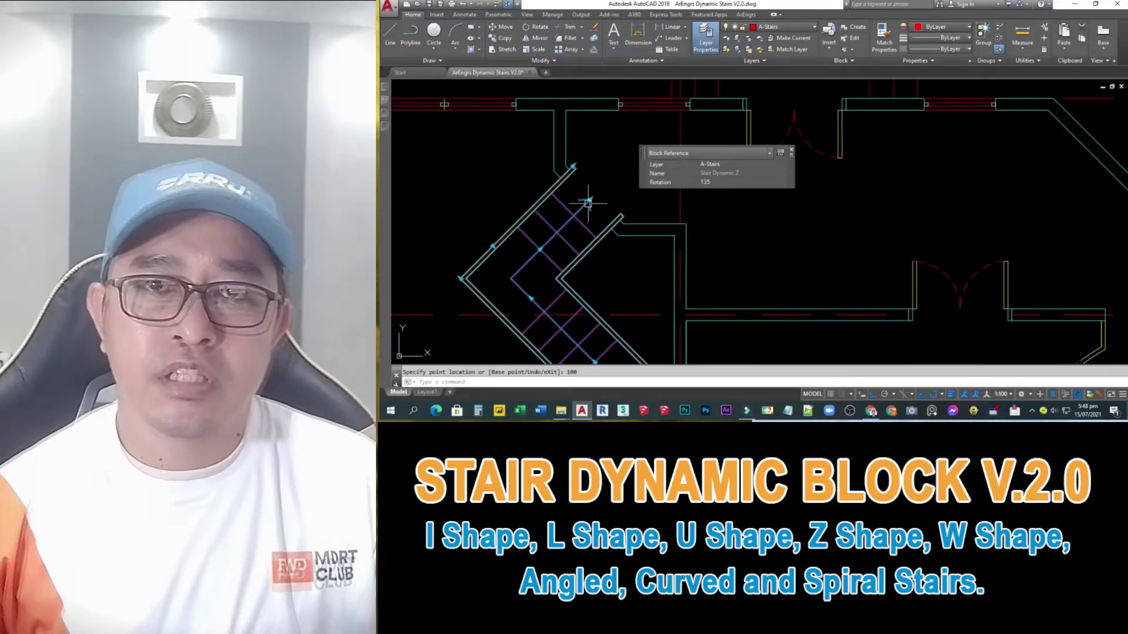
key("Escape")
scroll(623, 200, "down", 6)
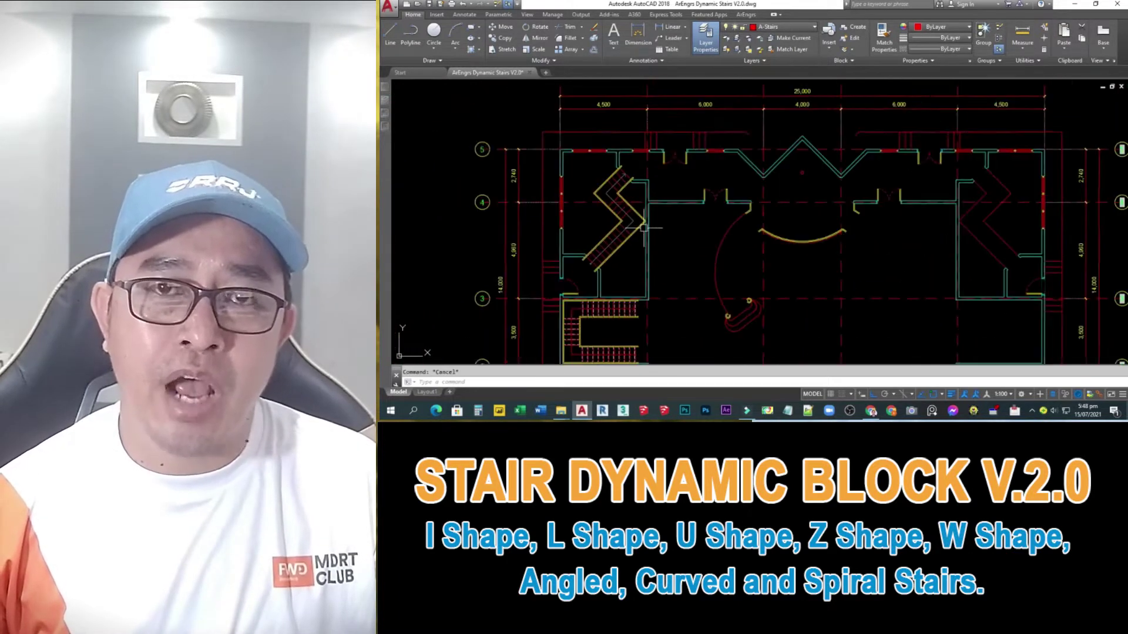
Insert another dynamic stair in the upper-left room and fix its stretched flight length.
type("i")
key("Return")
left_click(611, 104)
left_click(479, 167)
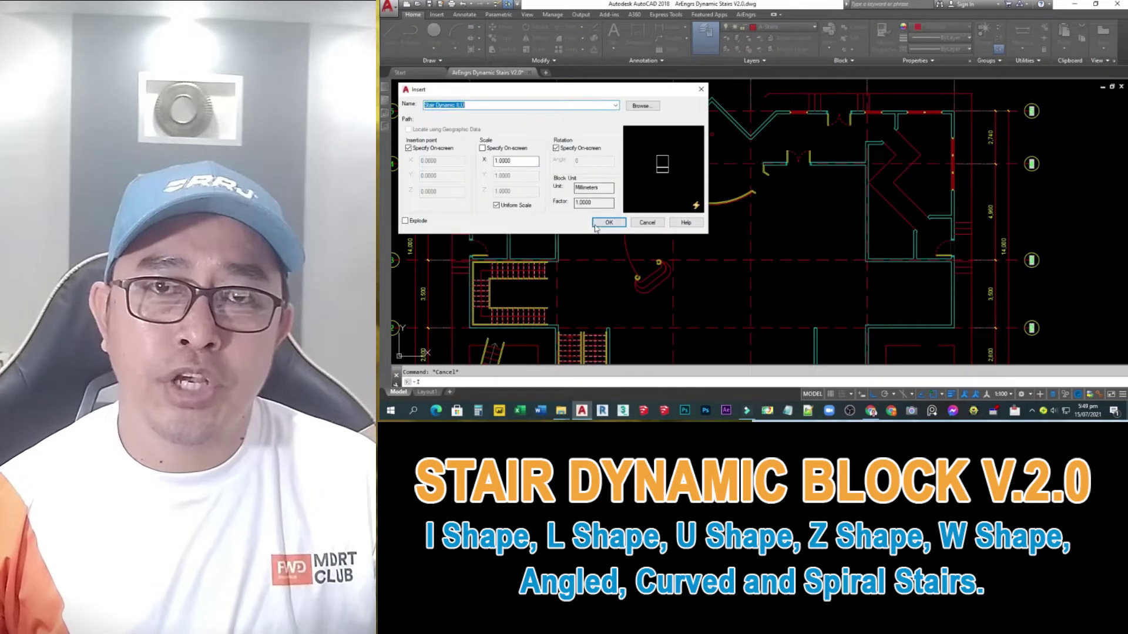
left_click(604, 222)
left_click(558, 165)
key("Return")
scroll(571, 173, "up", 2)
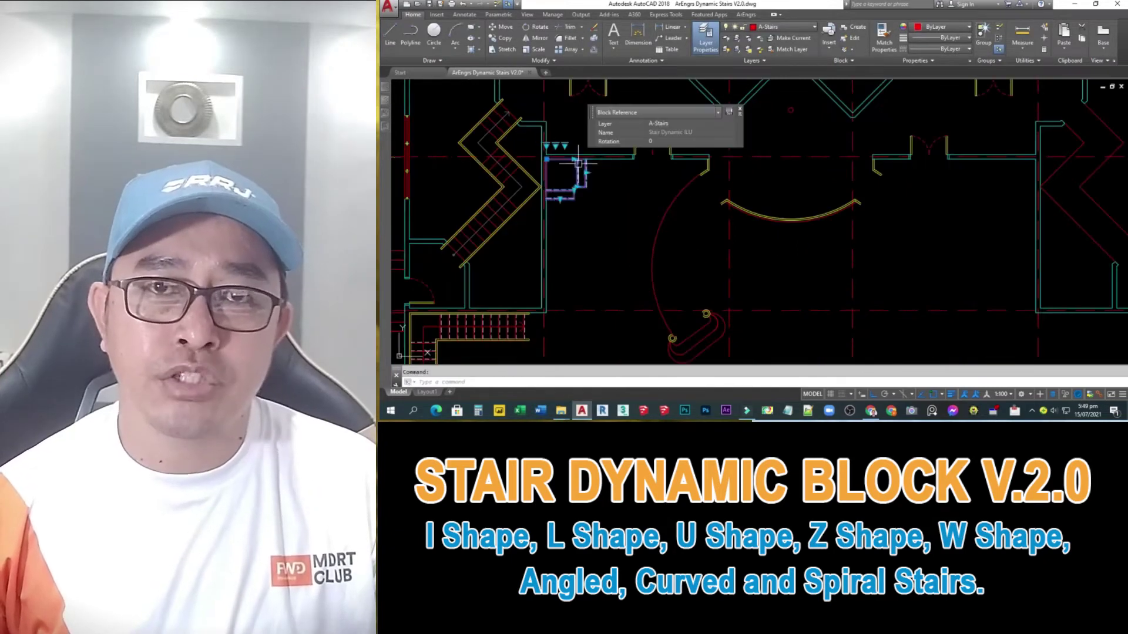
left_click(561, 267)
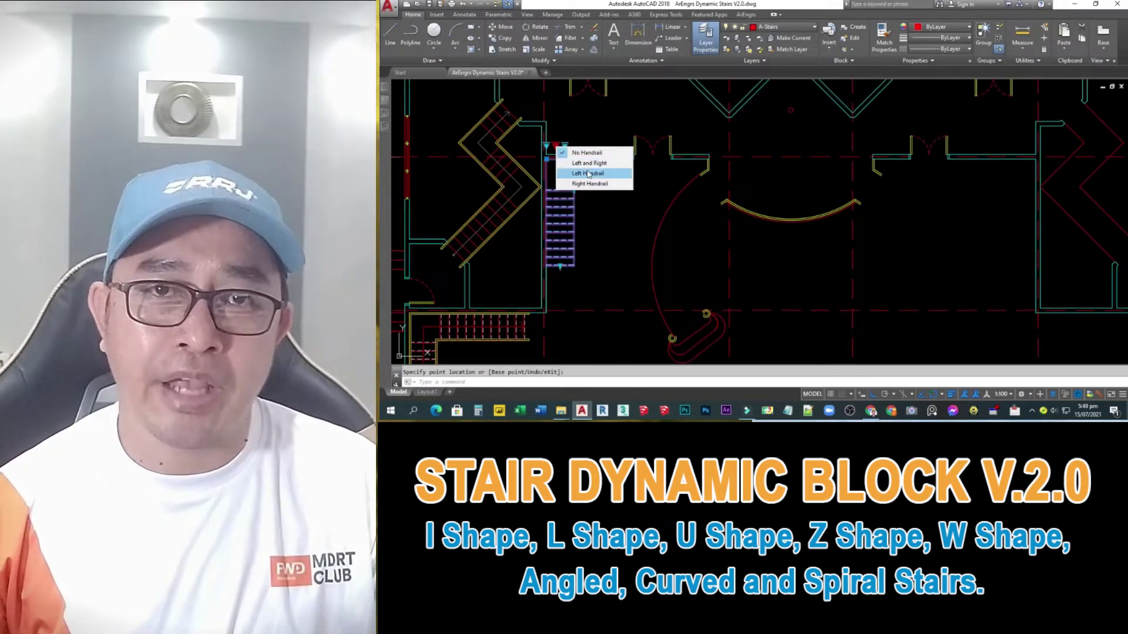
key("Escape")
scroll(609, 251, "down", 3)
Insert the Stair Dynamic ILU Outline block and reshape the curved stair's end point.
type("i")
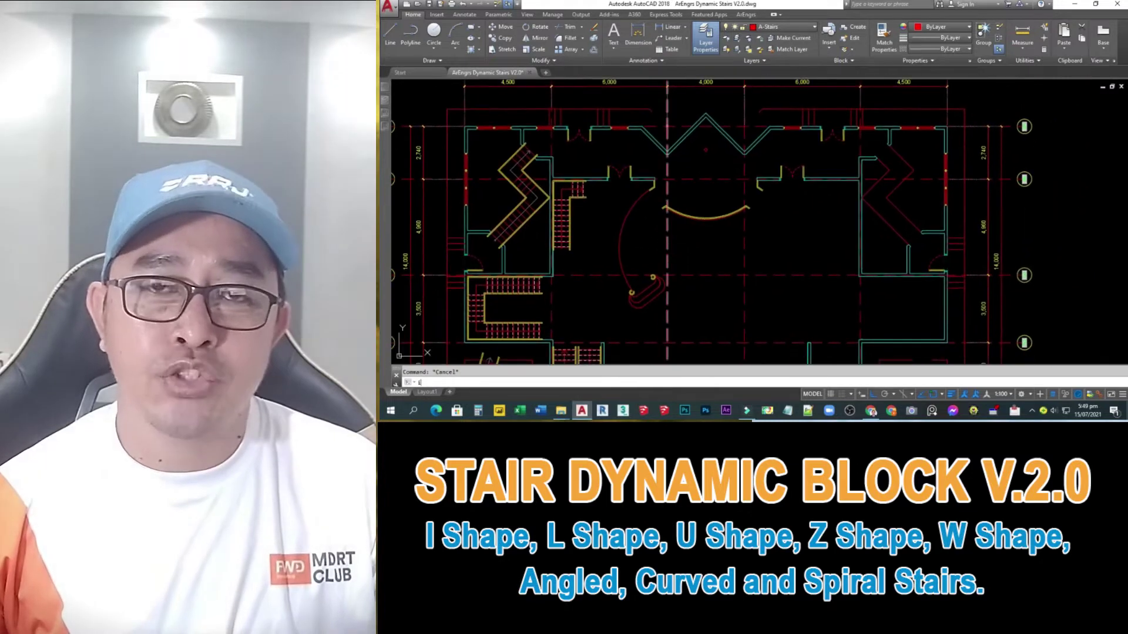
key("Return")
left_click(615, 105)
left_click(471, 175)
left_click(608, 222)
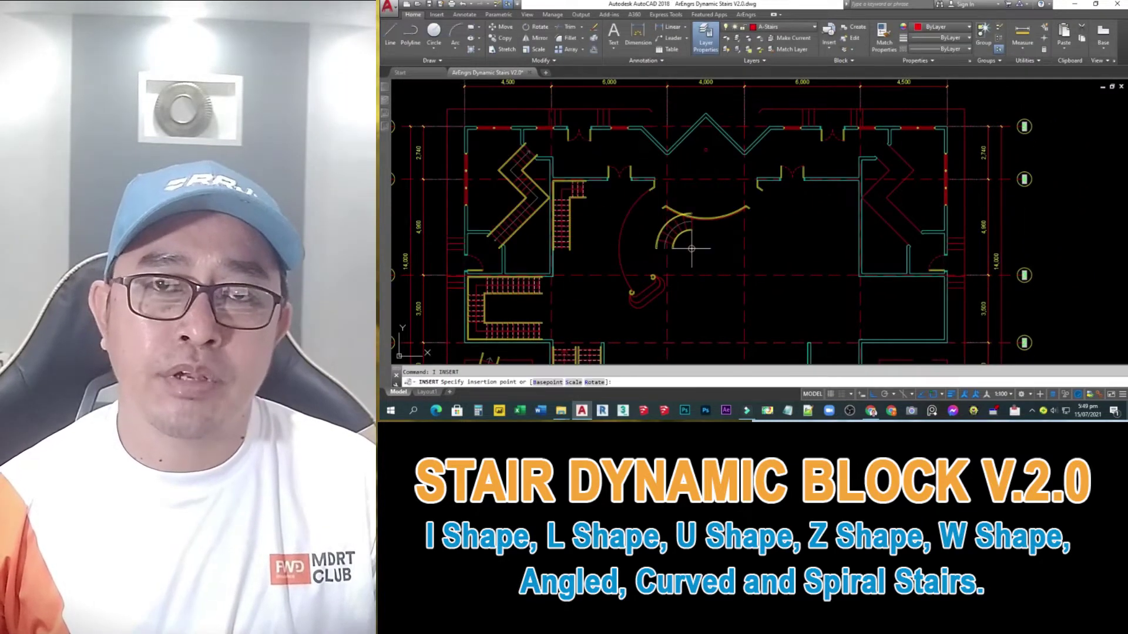
key("Return")
scroll(638, 288, "up", 6)
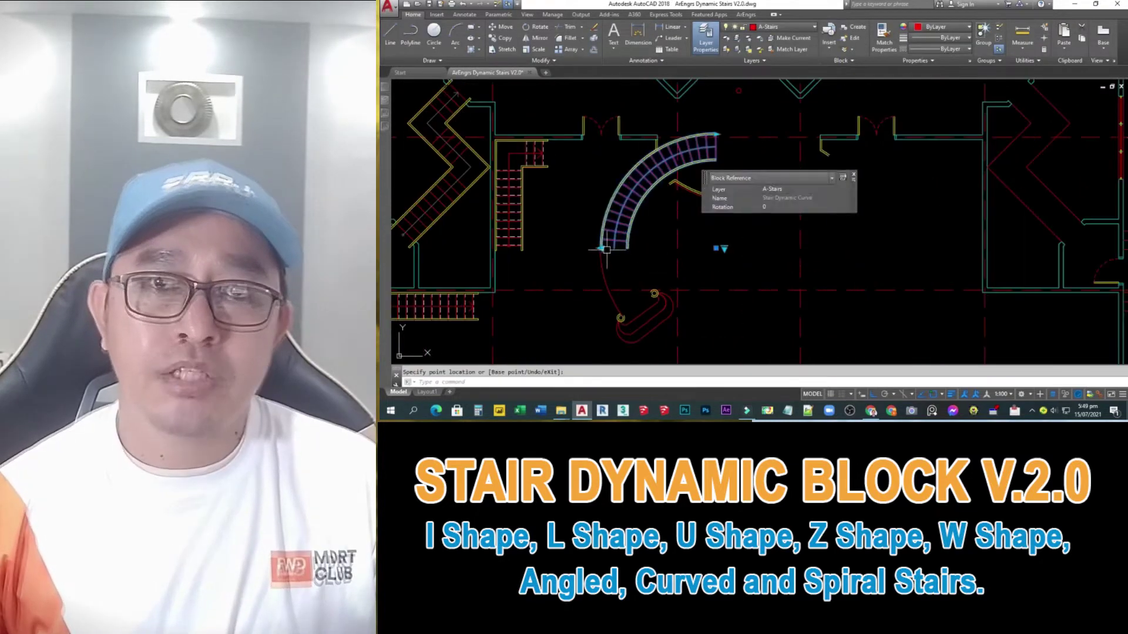
left_click(614, 307)
left_click(613, 307)
scroll(684, 262, "down", 4)
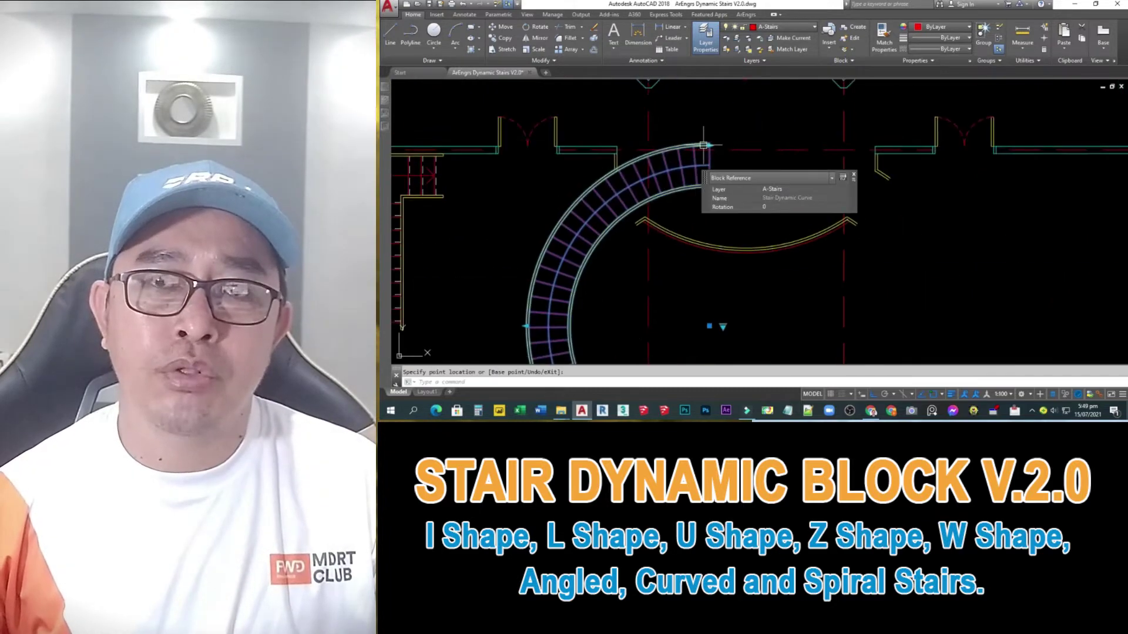
right_click(684, 262)
left_click(699, 277)
scroll(699, 277, "down", 3)
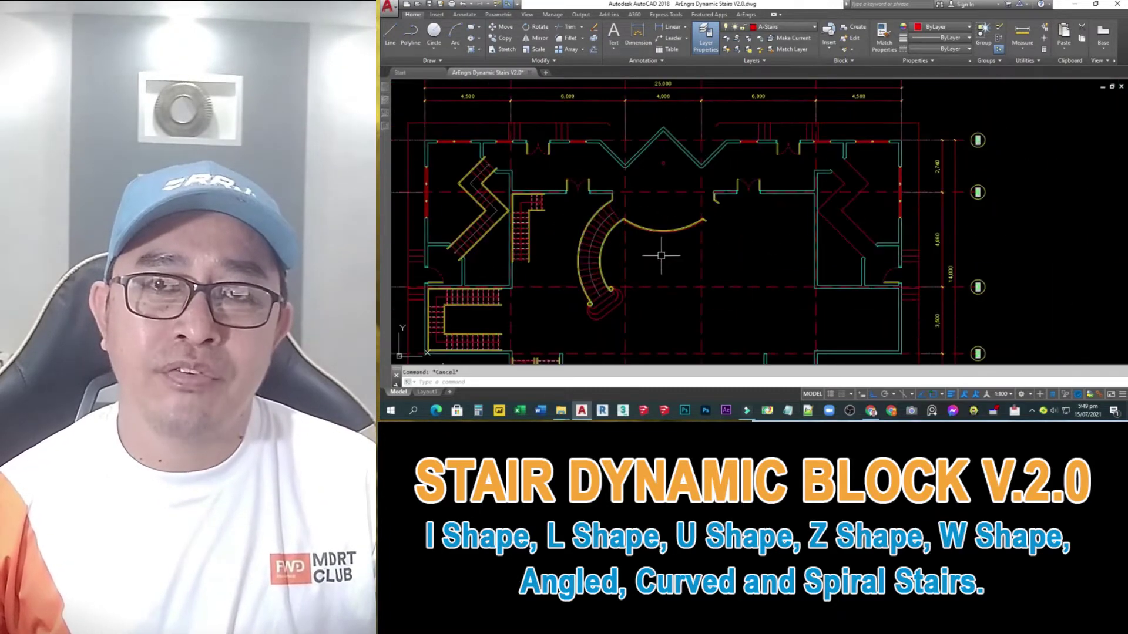
Bring up the Insert dialog again and open its Name list of blocks.
type("i")
key("Return")
left_click(614, 106)
scroll(517, 153, "up", 3)
Insert the Stair Dynamic Spiral block inside the top bay at -45° and check its Stair_Radius.
left_click(458, 179)
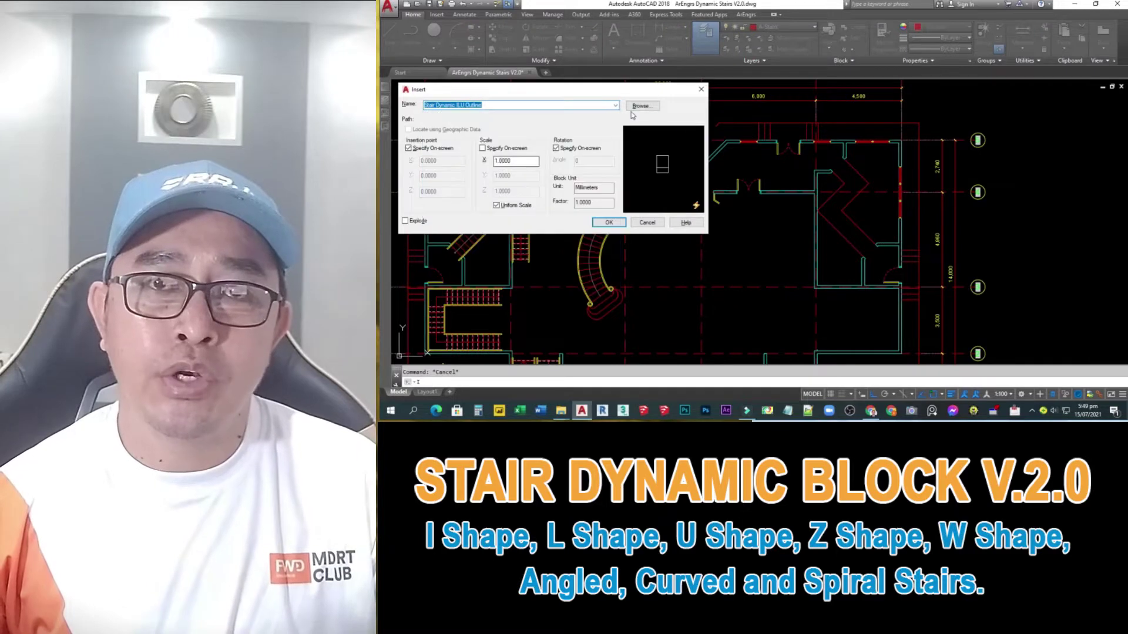
left_click(609, 223)
scroll(684, 154, "up", 5)
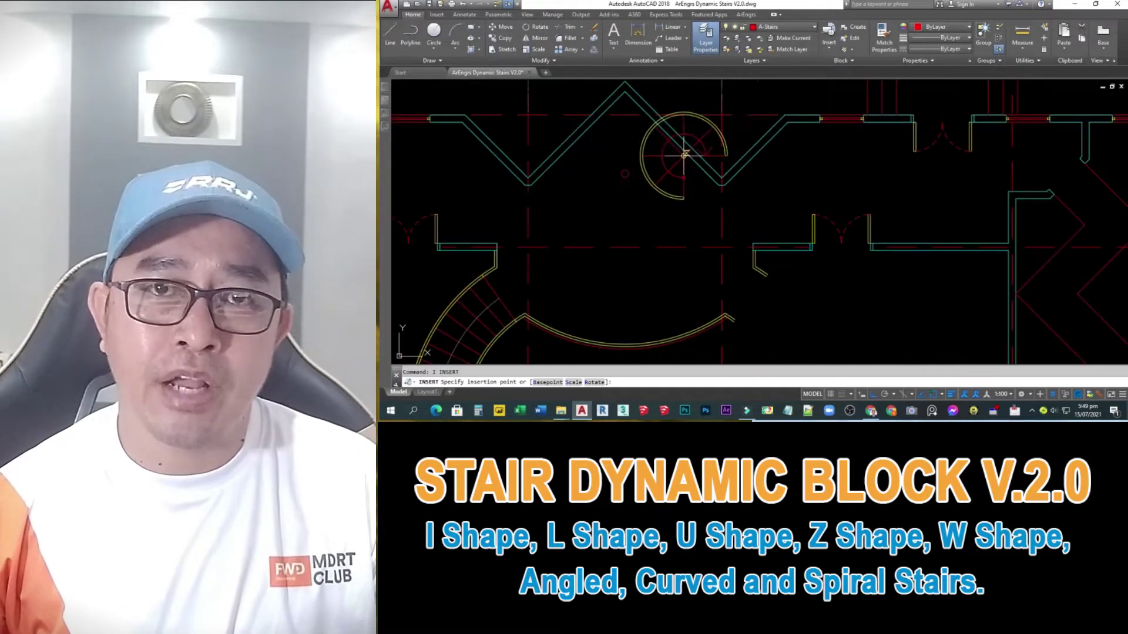
key("Return")
left_click(661, 199)
left_click(655, 204)
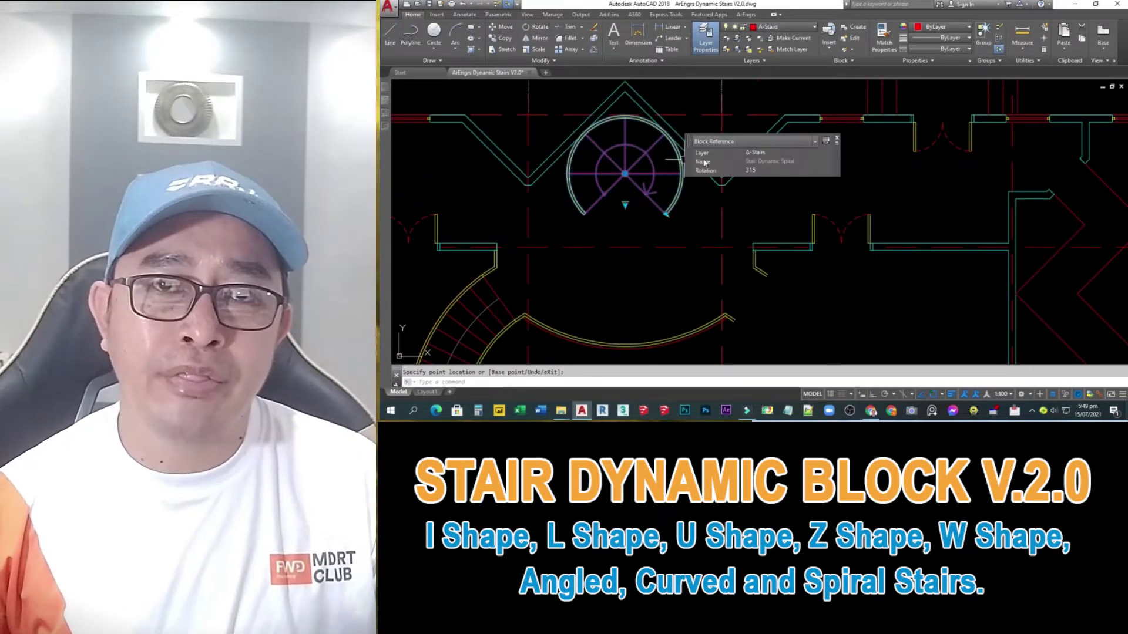
left_click(786, 179)
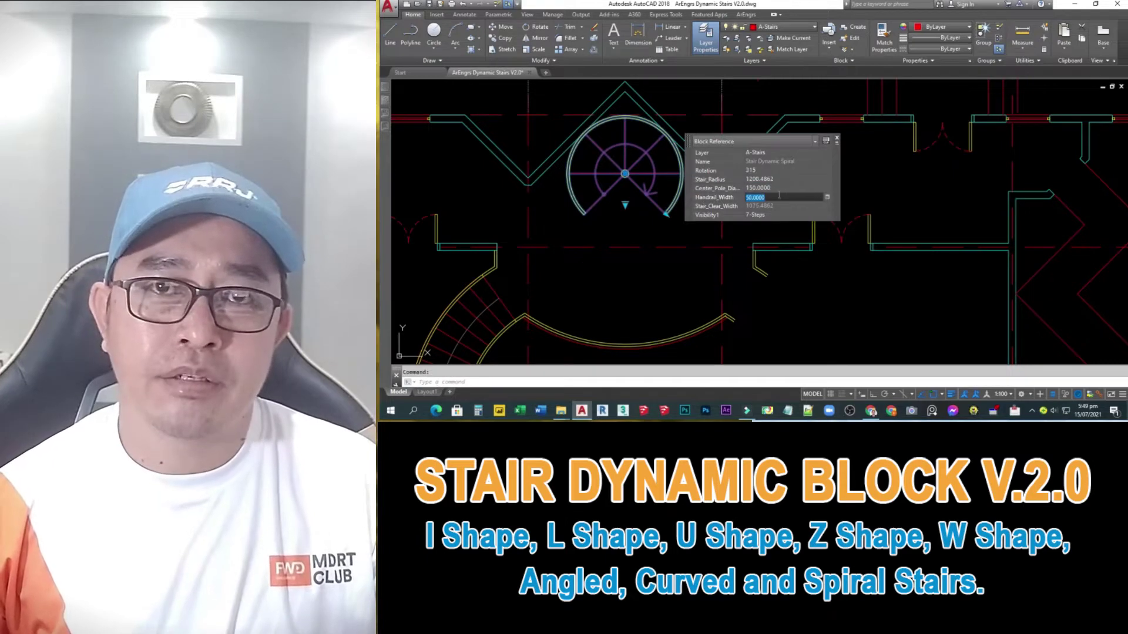
key("Escape")
scroll(743, 352, "down", 2)
Insert the Stair Dynamic W block at the zigzag wall apex with an orthogonal rotation.
type("i")
key("Return")
left_click(616, 105)
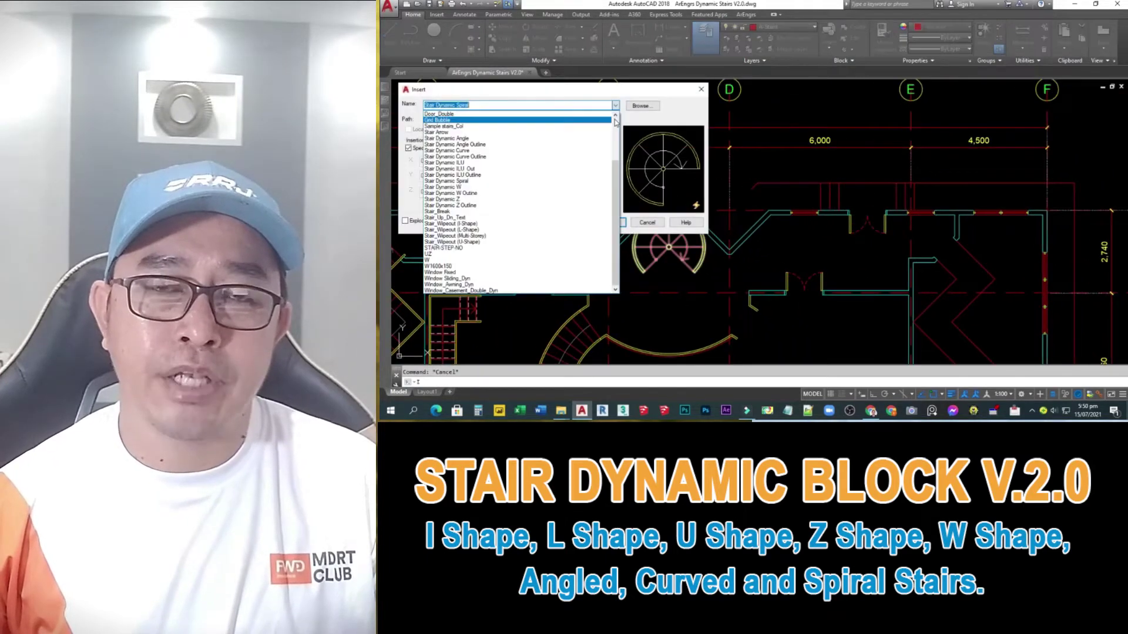
left_click(459, 183)
left_click(609, 224)
scroll(674, 181, "up", 3)
left_click(705, 180)
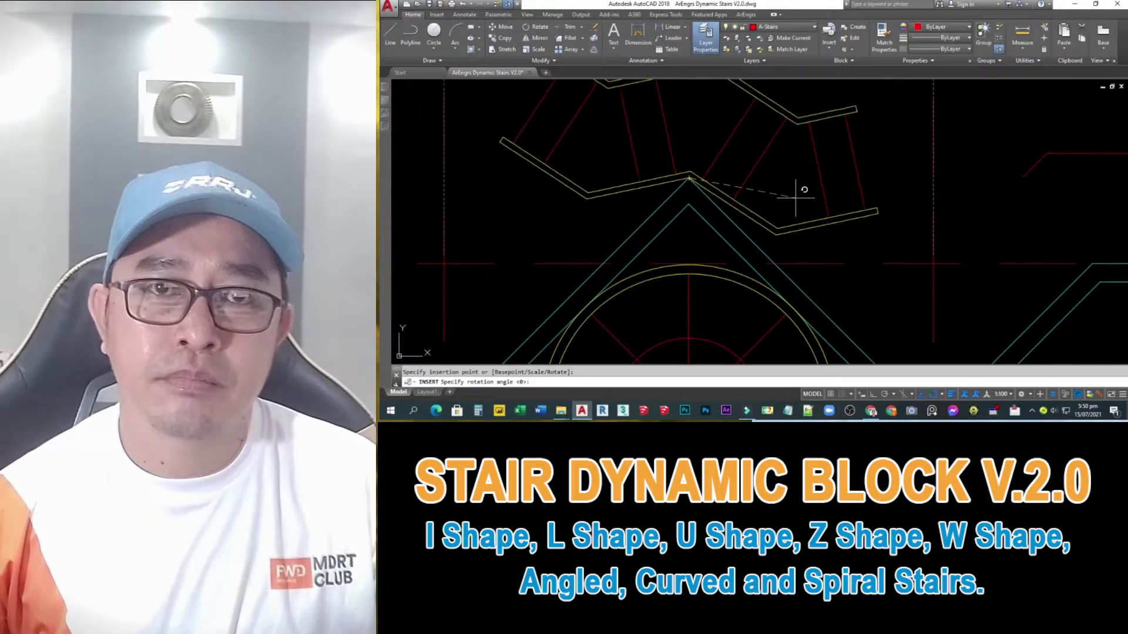
key("F8")
left_click(757, 198)
Stretch the W stair's flight grips out to meet the walls on both sides.
left_click(766, 194)
left_click(764, 204)
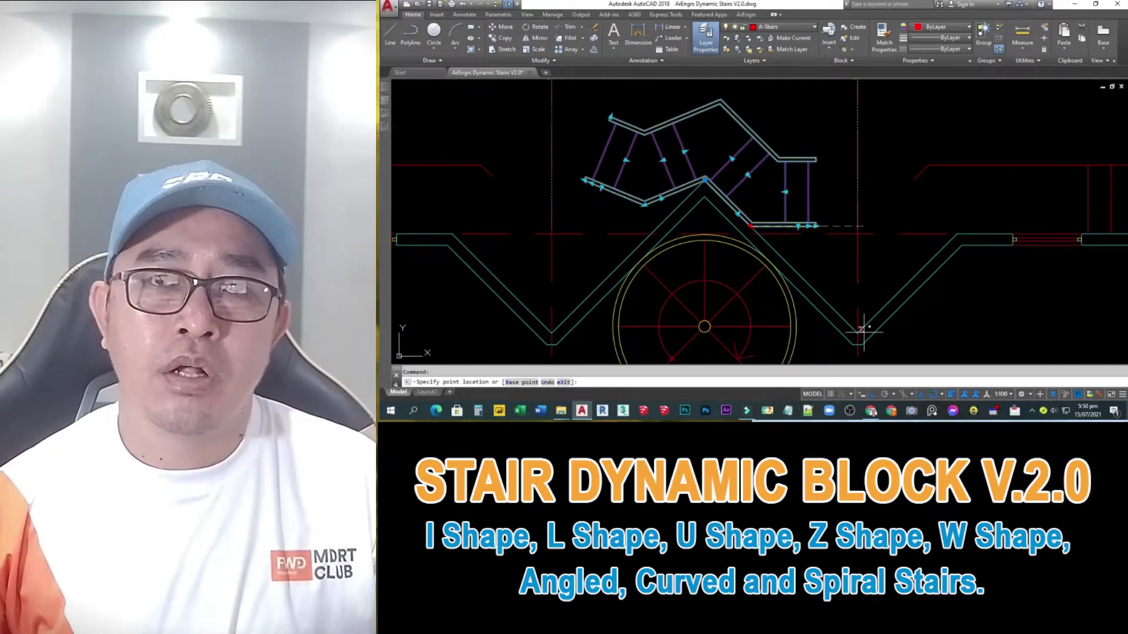
middle_click_drag(796, 291, 672, 270)
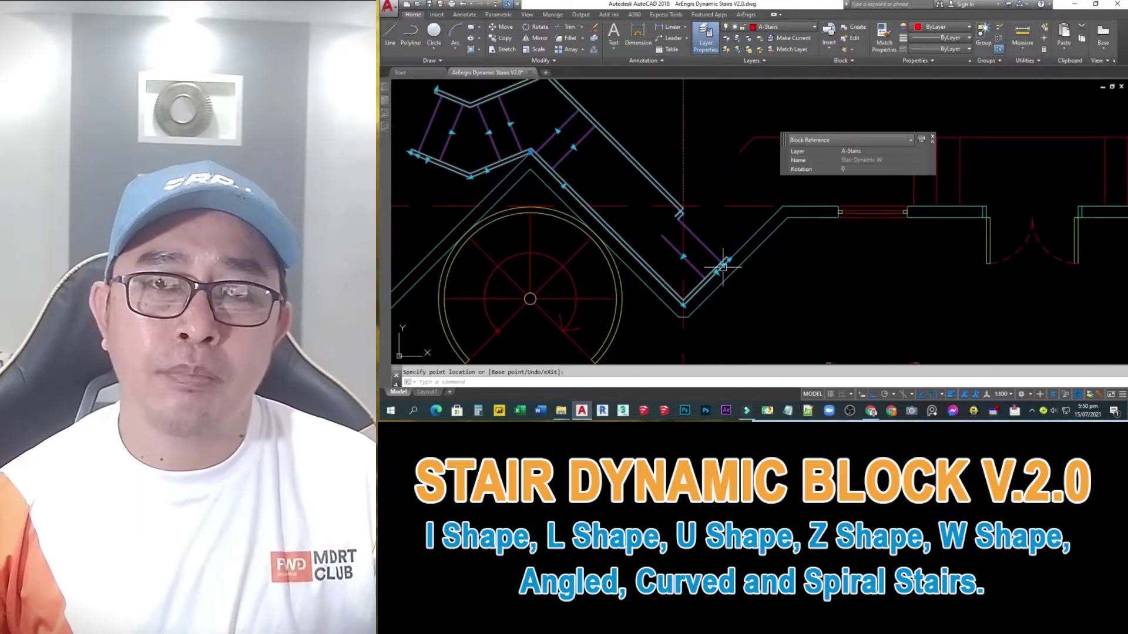
left_click(730, 189)
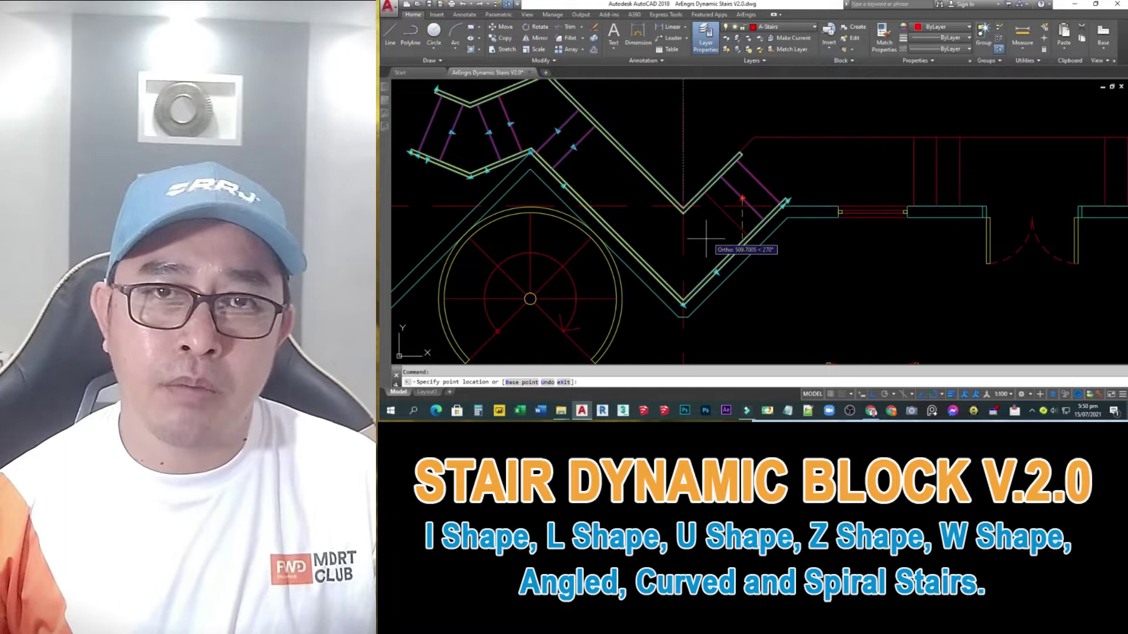
left_click(682, 256)
middle_click_drag(682, 257, 896, 270)
left_click(546, 319)
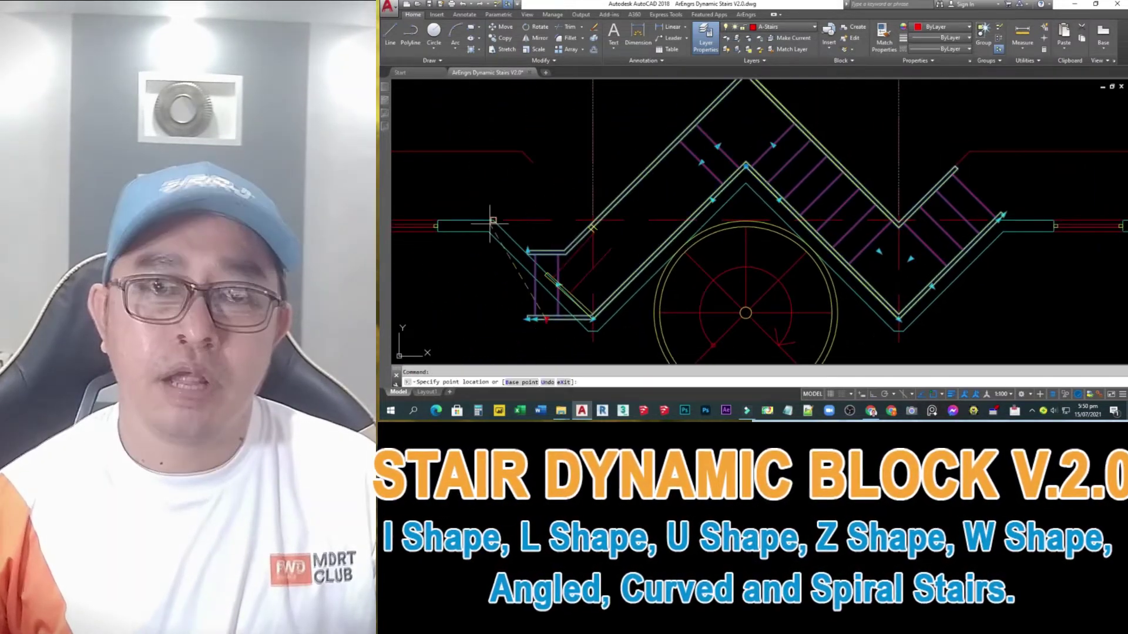
left_click(492, 221)
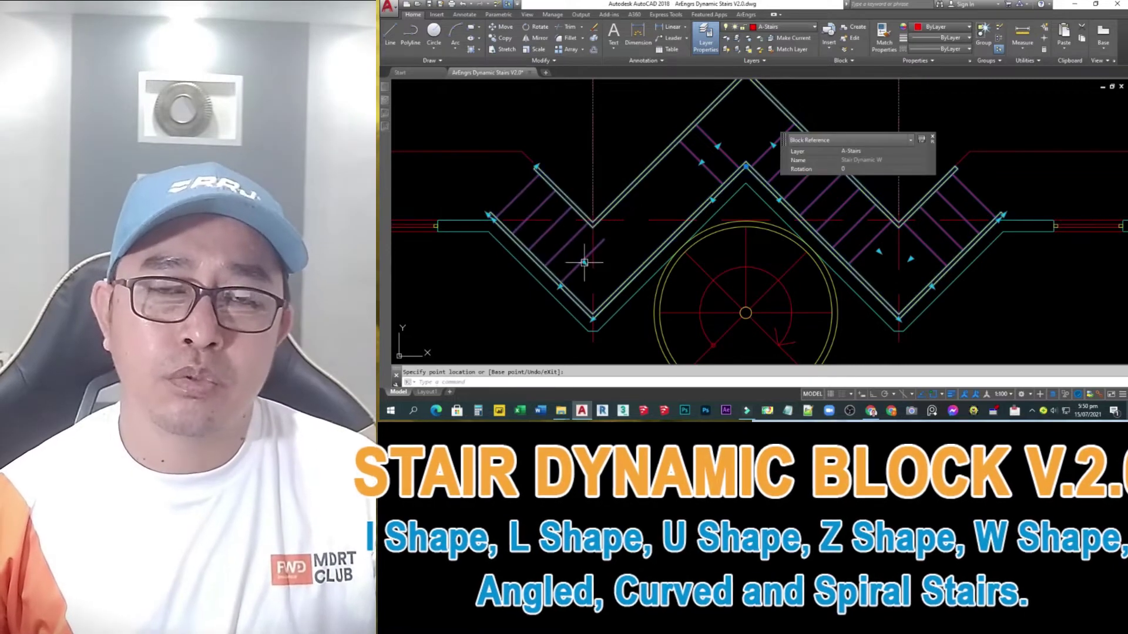
key("Escape")
scroll(691, 221, "down", 5)
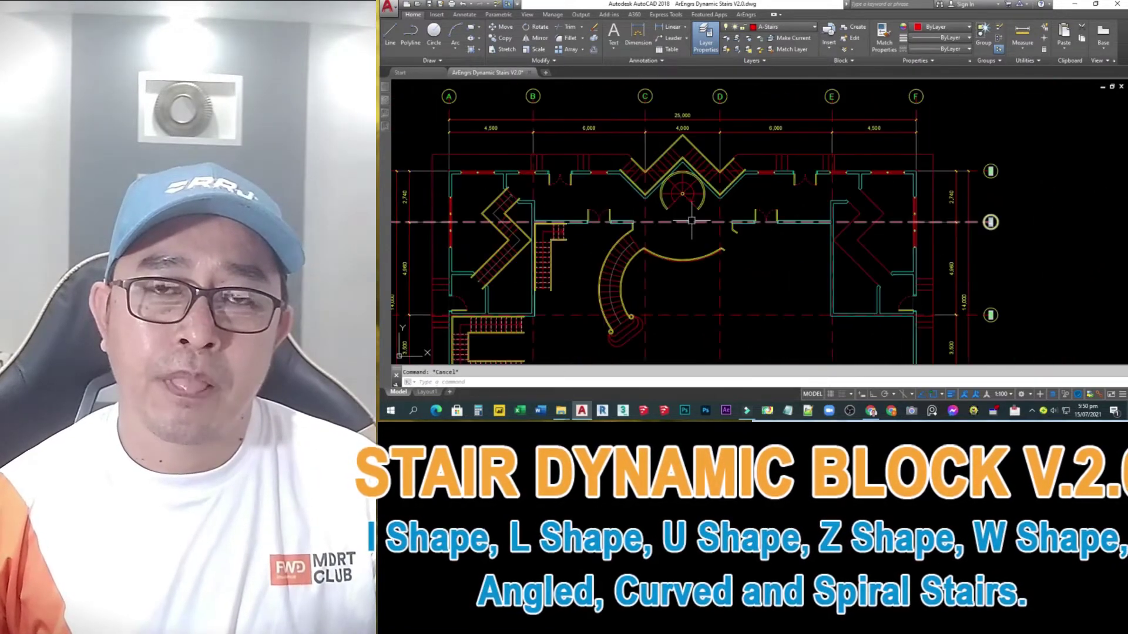
Mirror the five left-side stair blocks about the vertical centre line, keeping the originals.
scroll(692, 221, "down", 3)
type("mi")
key("Return")
left_click(591, 194)
left_click(620, 202)
left_click(667, 223)
left_click(705, 150)
left_click(582, 258)
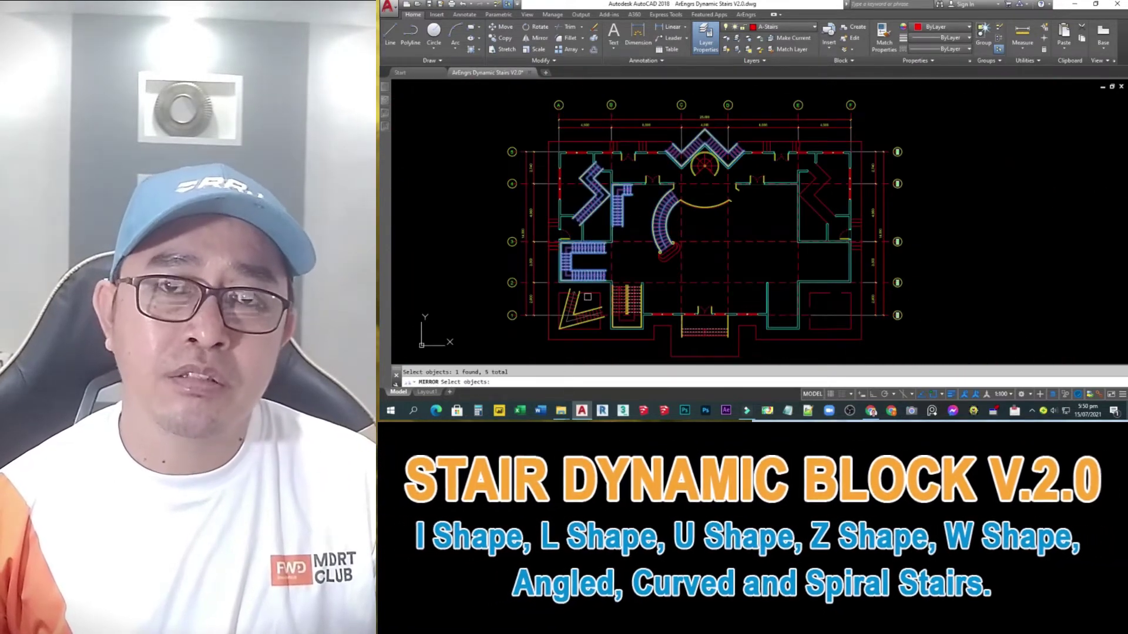
key("Return")
scroll(646, 235, "up", 4)
left_click(713, 154)
scroll(701, 234, "down", 4)
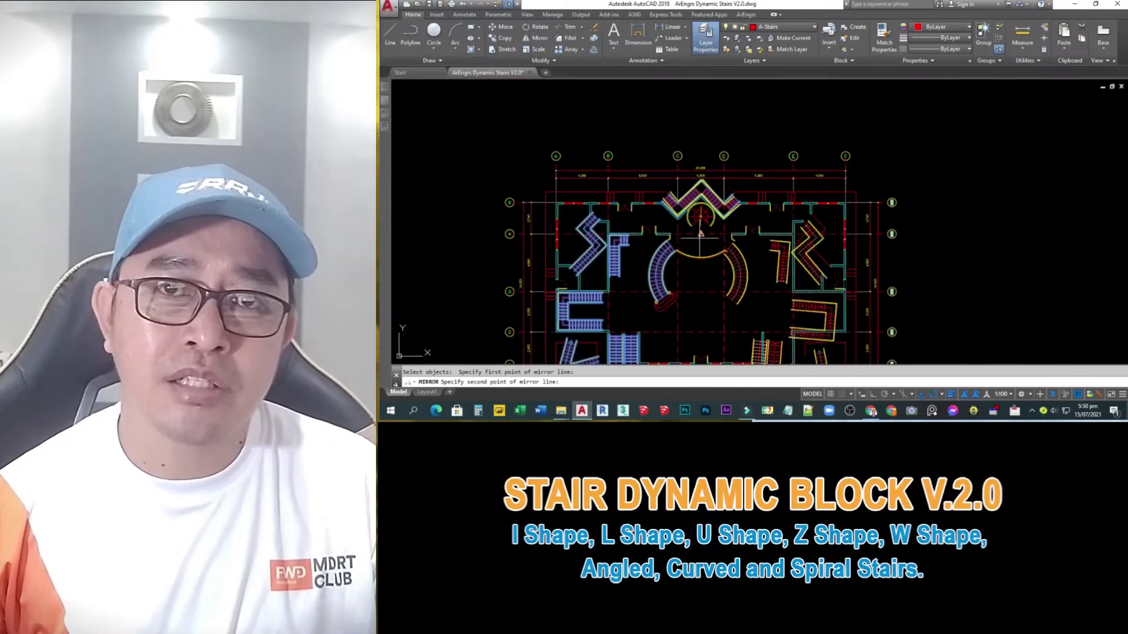
left_click(702, 258)
key("Return")
Zoom to the whole drawing and start erasing the entrance stair at the bottom centre.
type("z")
key("Return")
type("e")
key("Return")
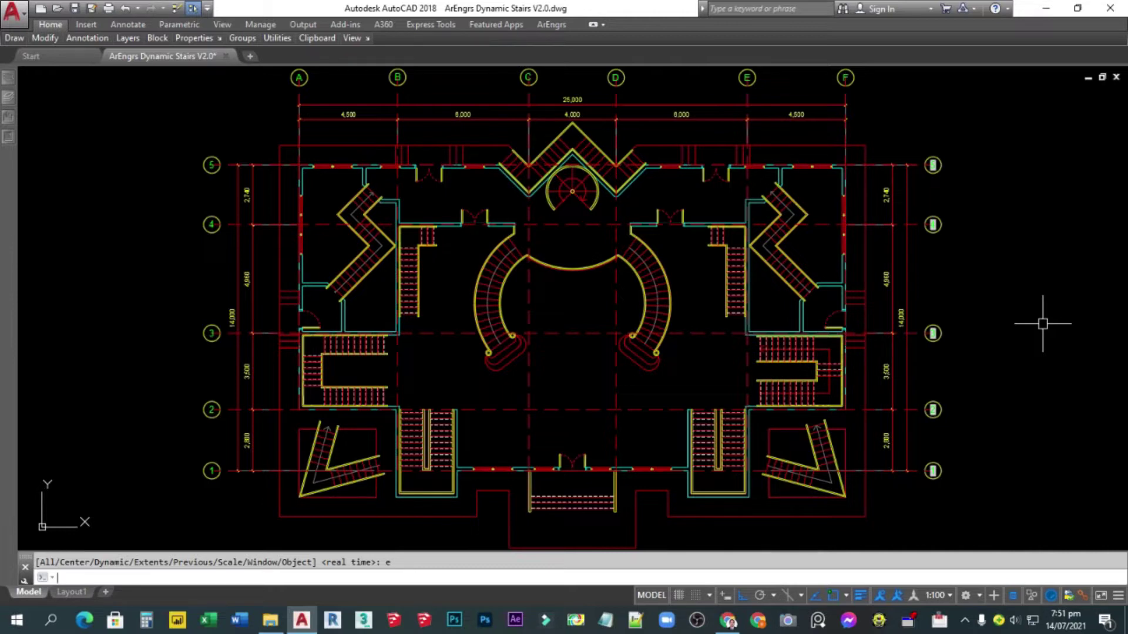
left_click(556, 488)
Delete the entrance stair and the left-wing stairs: grid-B, V-shaped, U-shaped, zigzag and straight.
key("Delete")
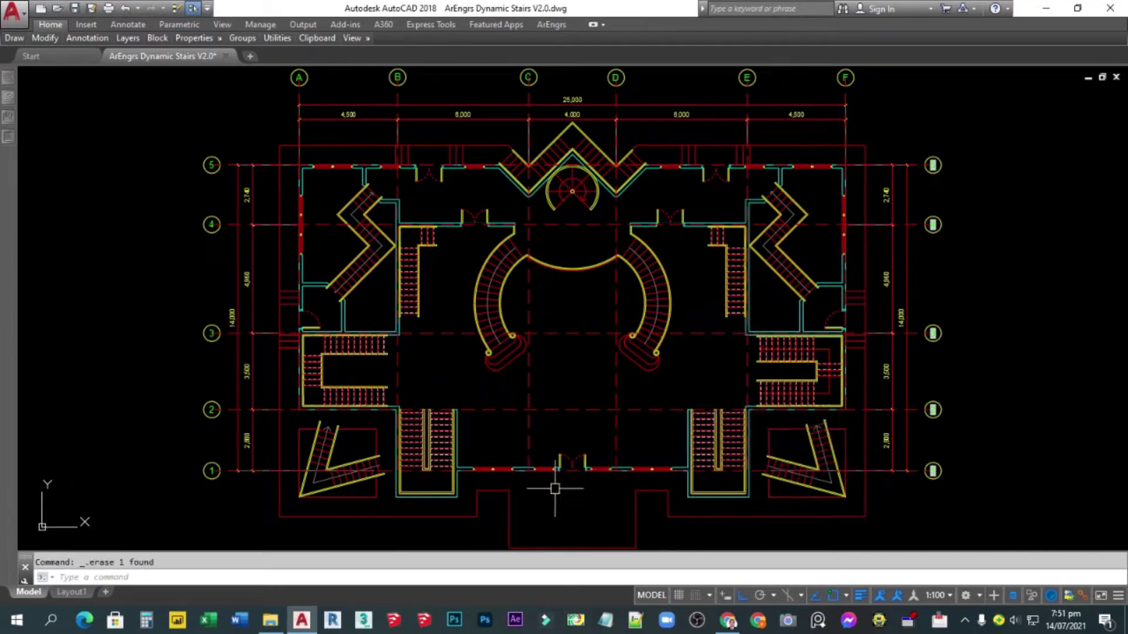
left_click(426, 450)
key("Delete")
left_click(333, 445)
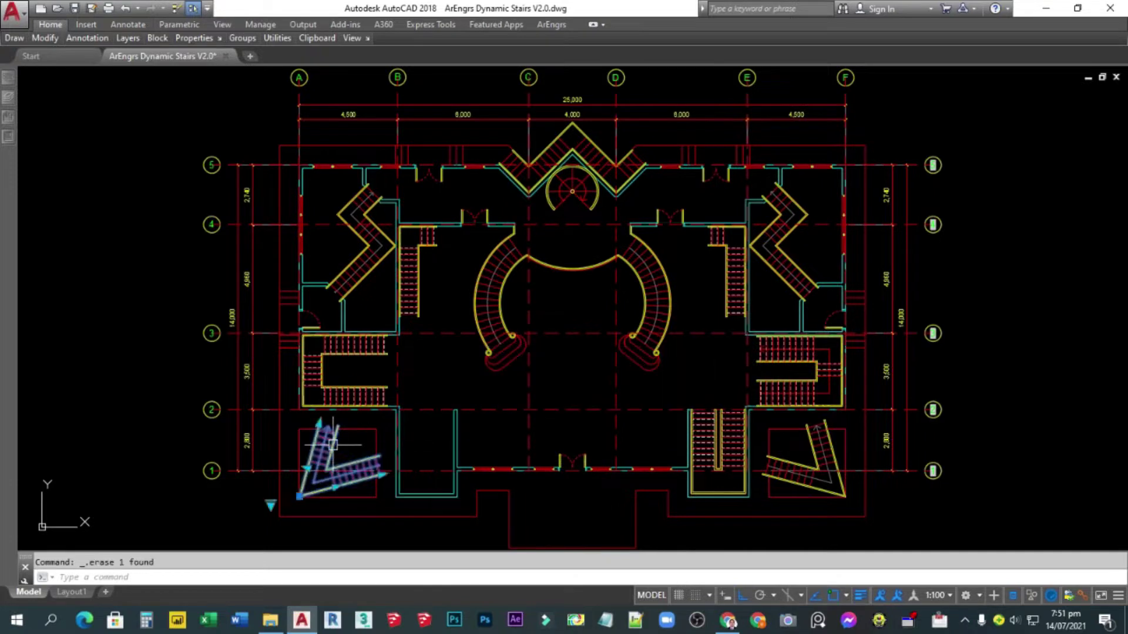
key("Delete")
left_click(352, 370)
key("Delete")
left_click(361, 271)
key("Delete")
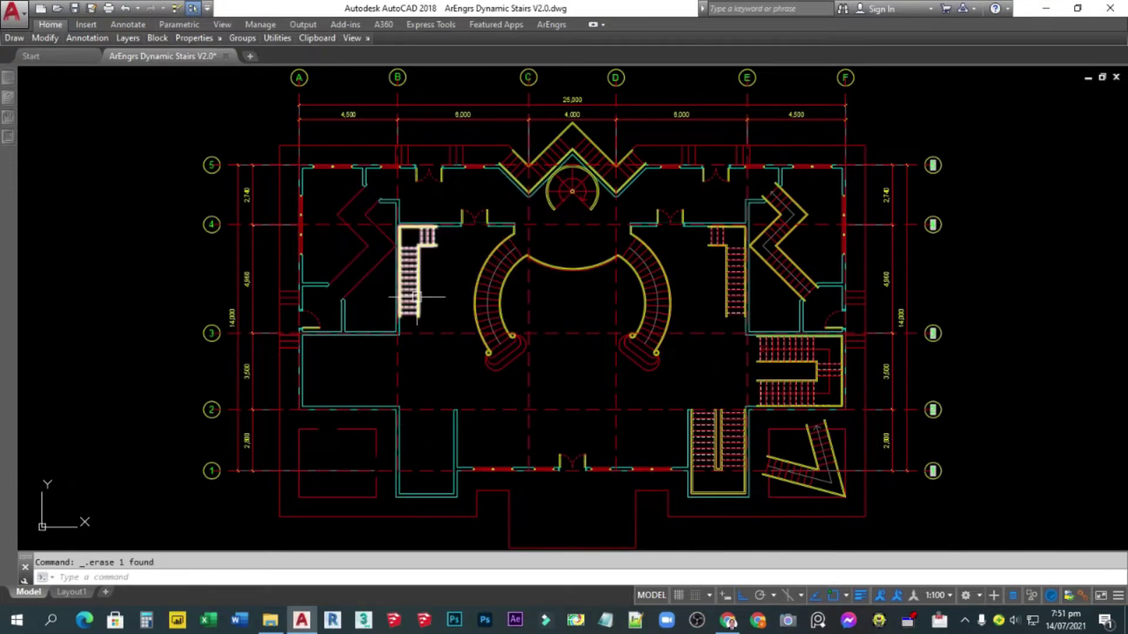
left_click(417, 297)
key("Delete")
Delete the left curved stair, the spiral stair and the W-shaped stair at the top.
left_click(481, 297)
key("Delete")
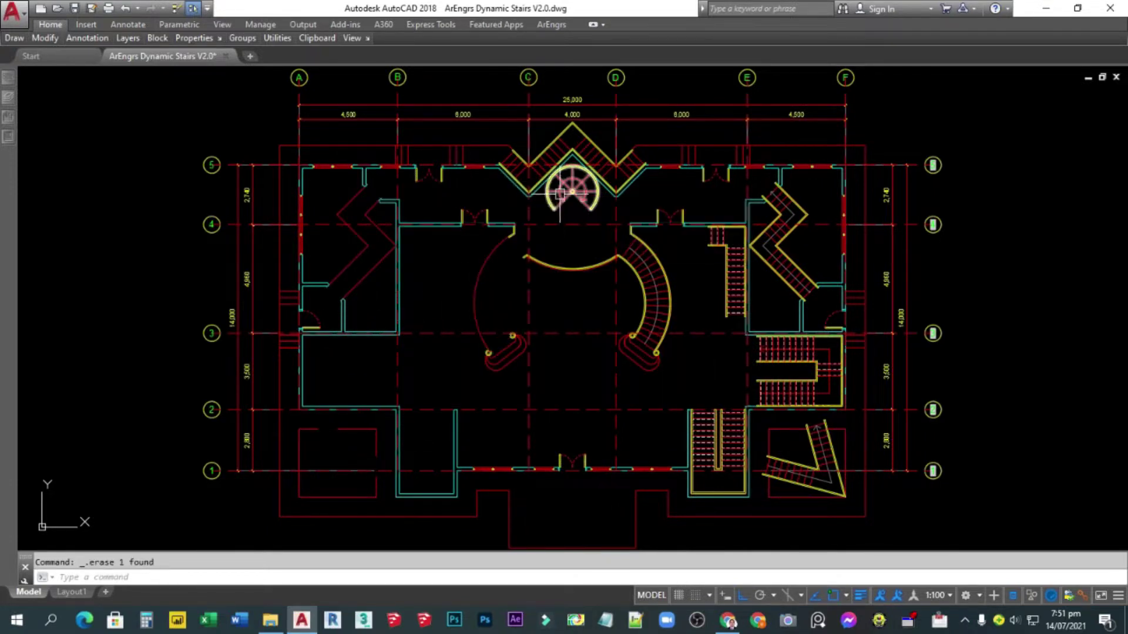
left_click(560, 194)
key("Delete")
left_click(552, 145)
key("Delete")
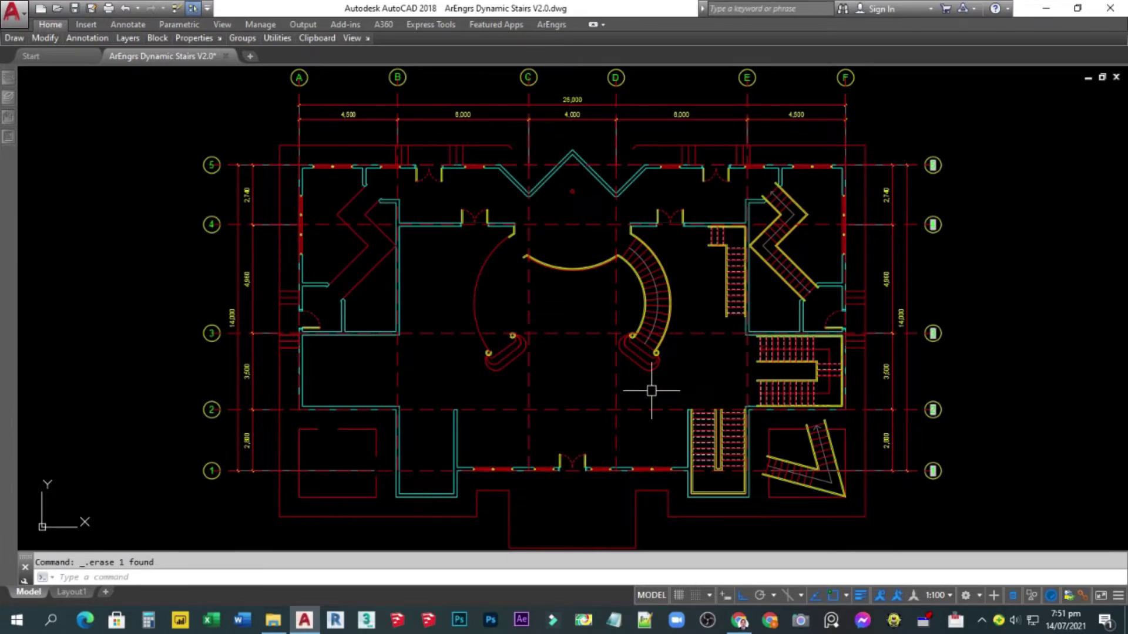
Insert the Stair Dynamic ILU block at the front entrance and stretch it to 4000 wide.
key("Return")
left_click(355, 161)
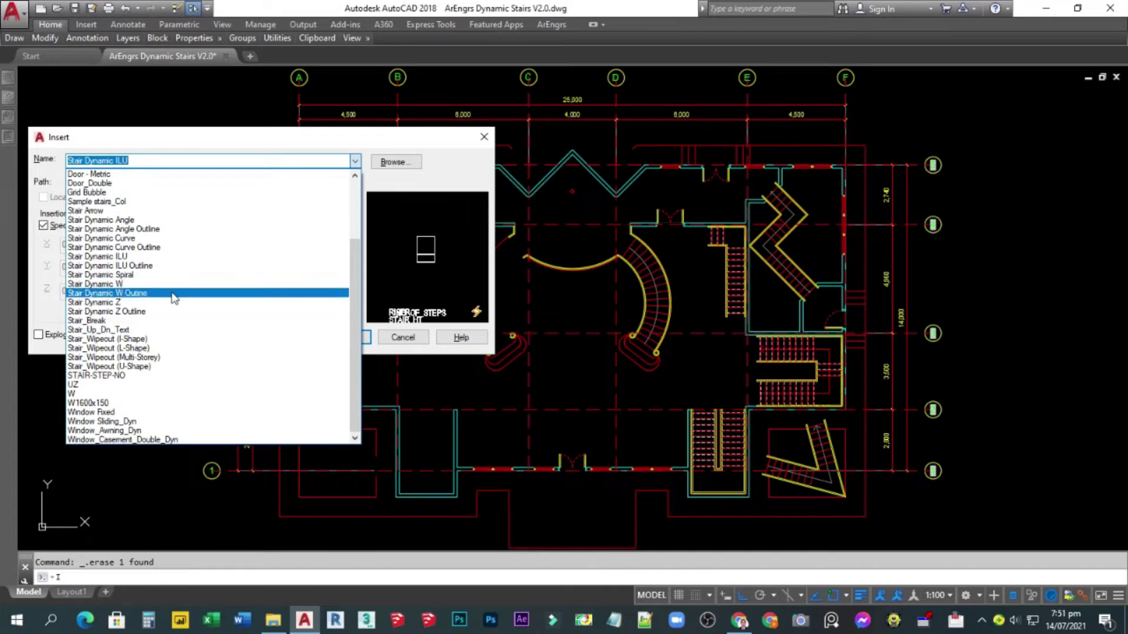
left_click(118, 259)
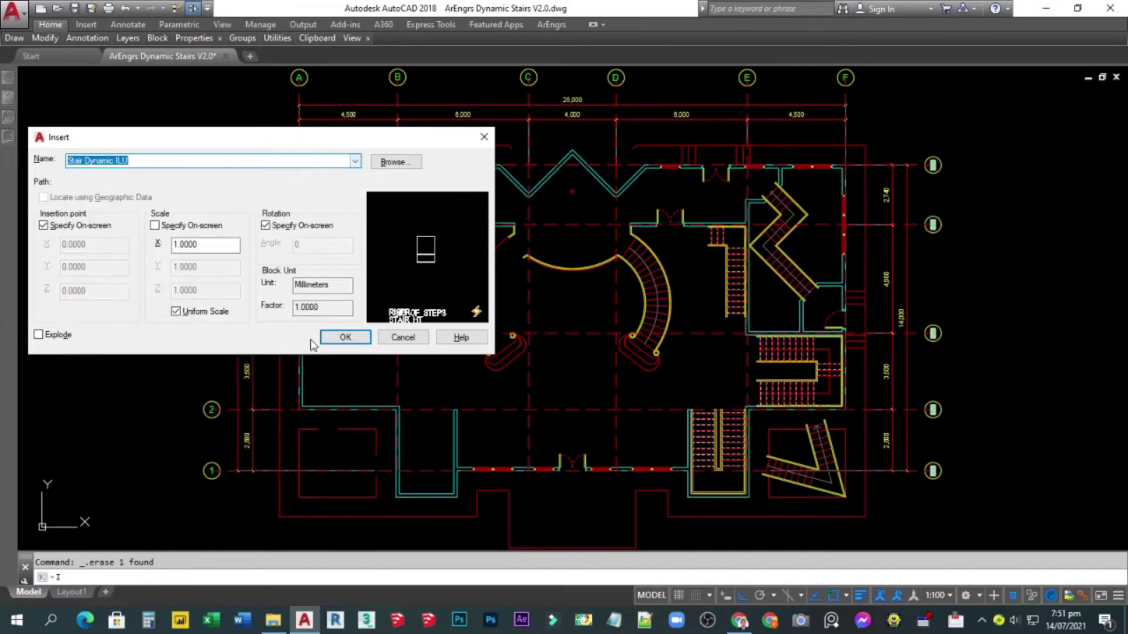
left_click(347, 339)
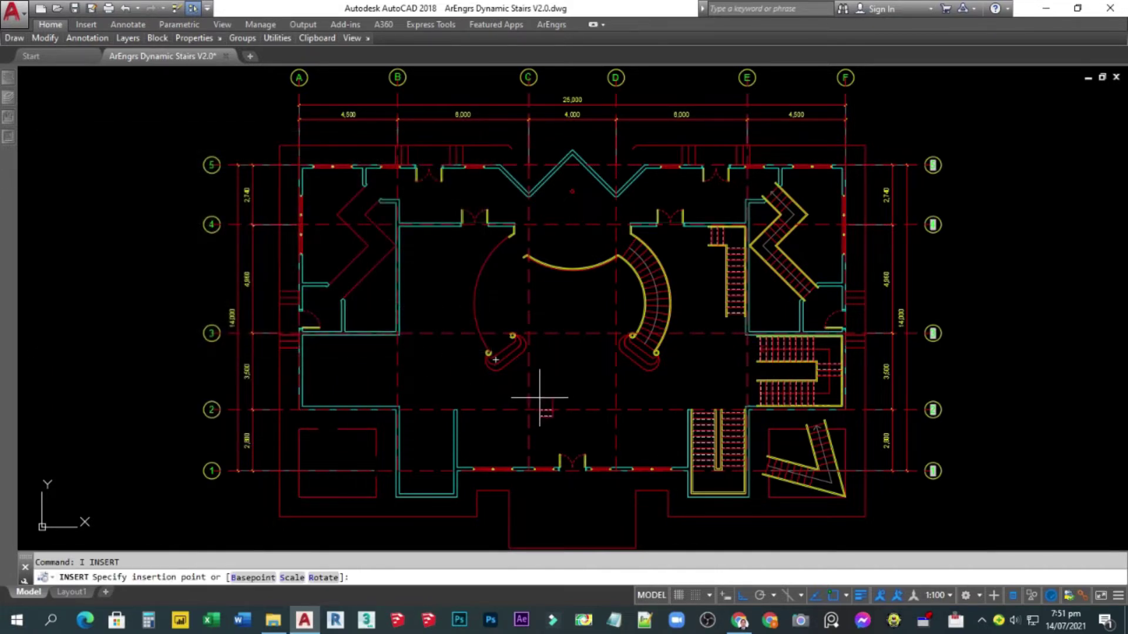
scroll(587, 492, "up", 6)
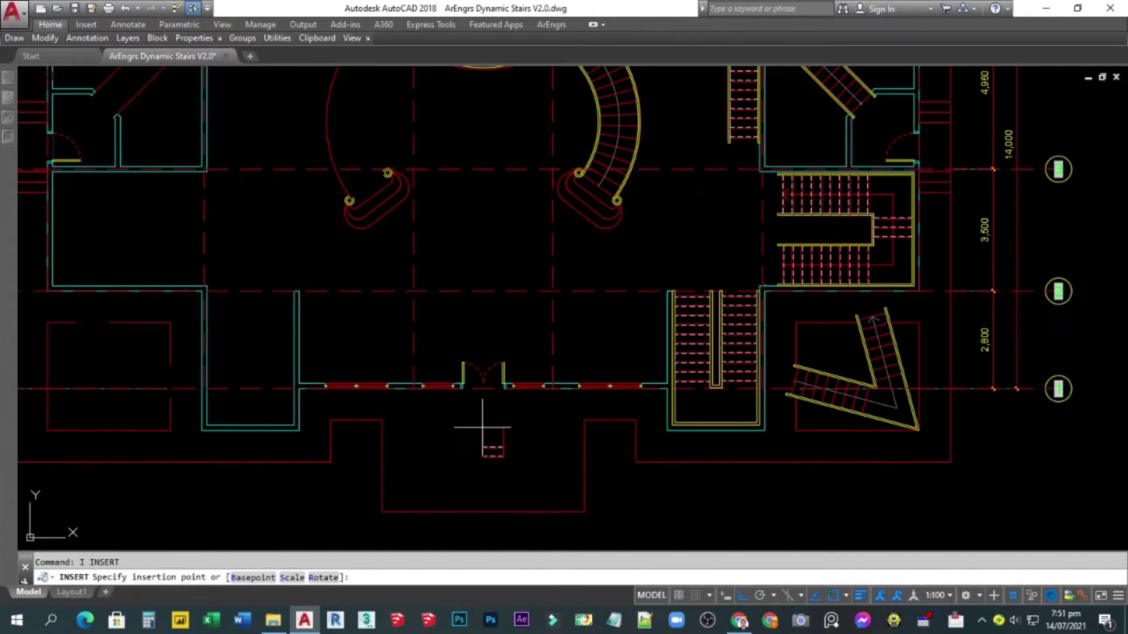
left_click(345, 344)
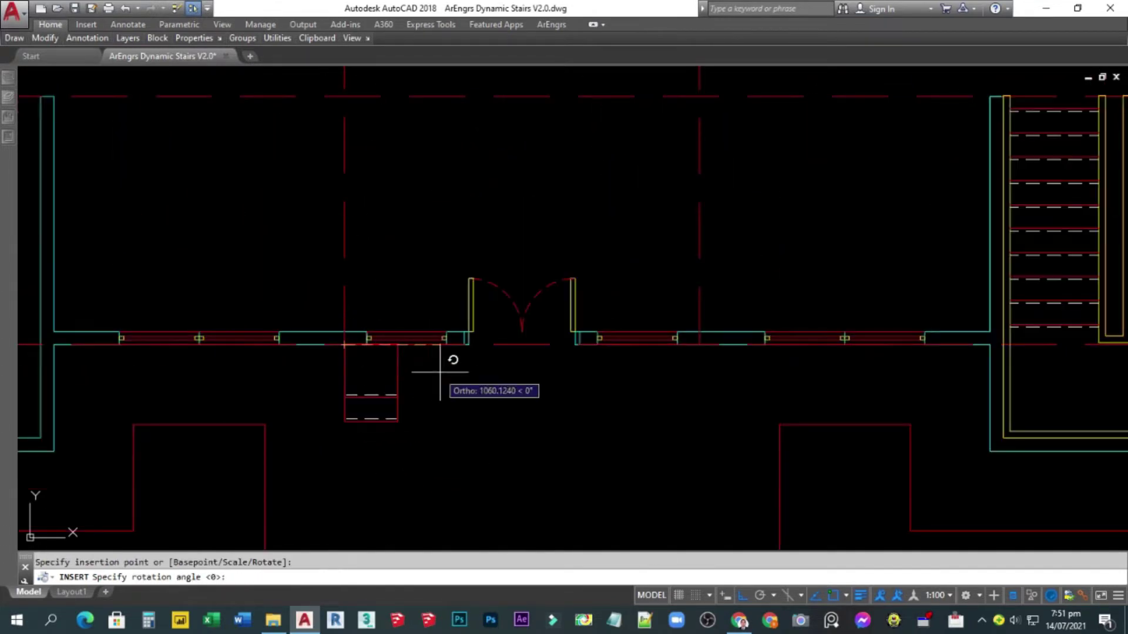
left_click(400, 373)
left_click(399, 345)
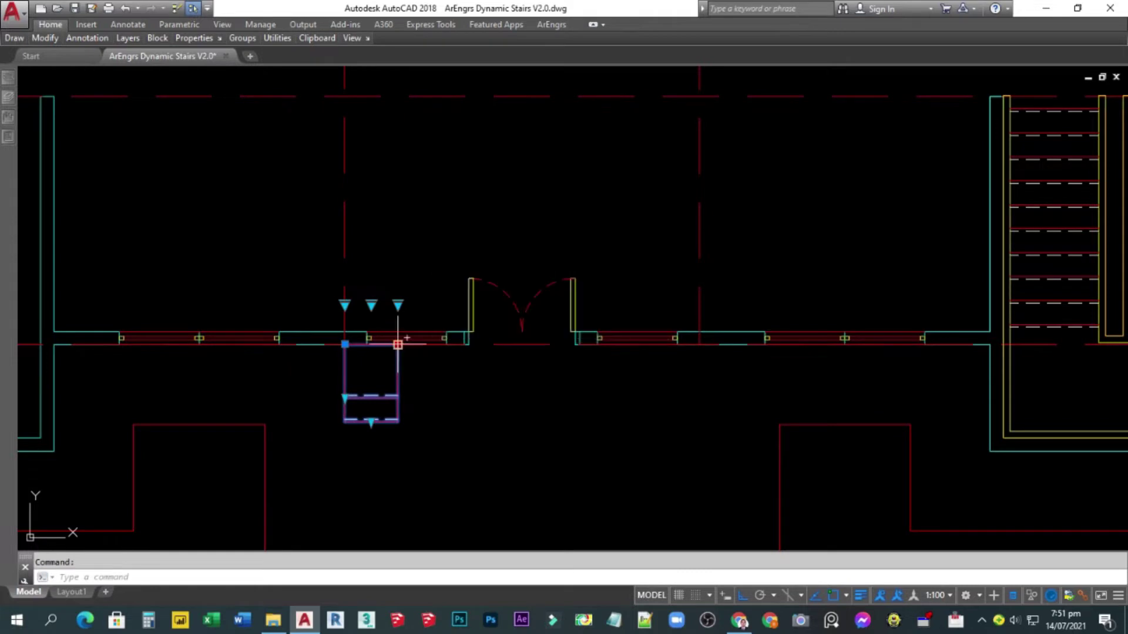
left_click(699, 345)
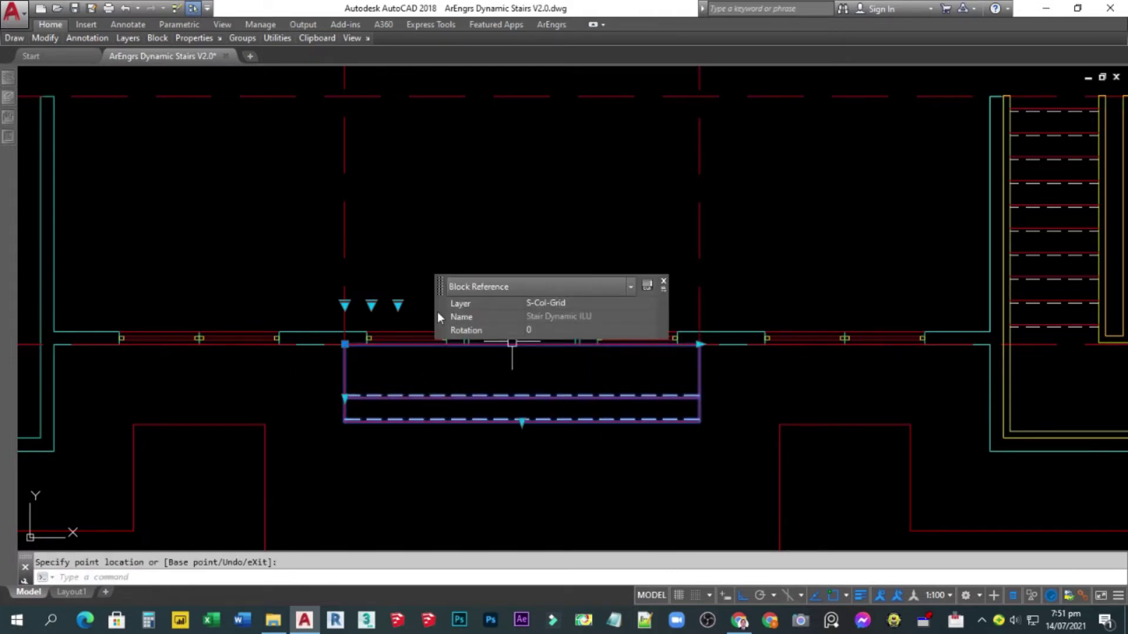
Set the stair's I Landing Width to 1200 in Quick Properties.
mouse_move(438, 313)
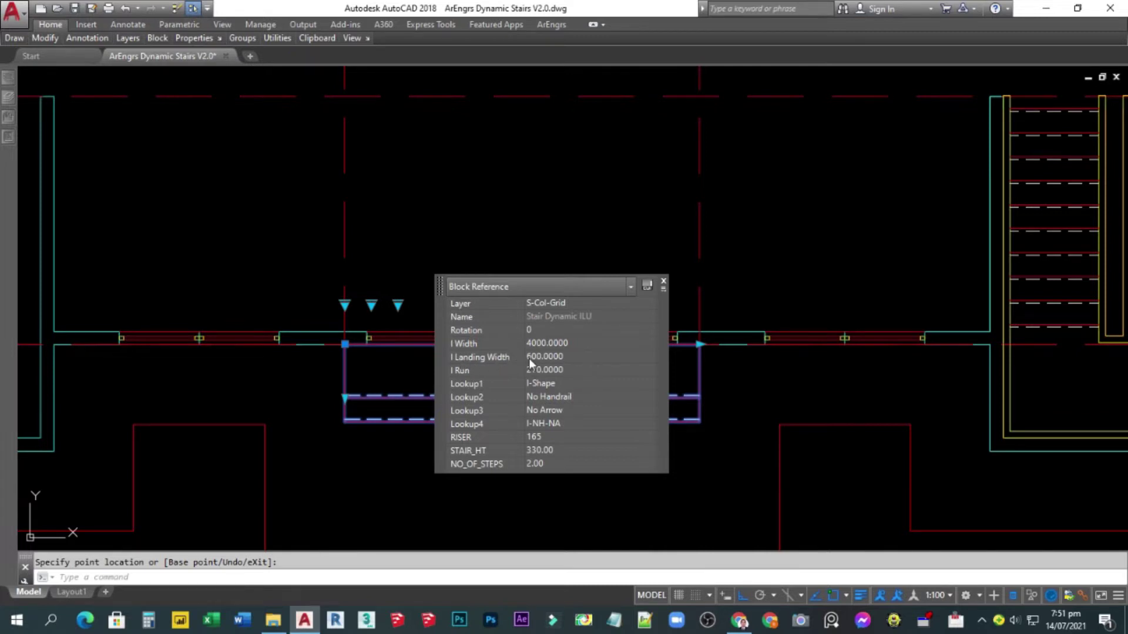
left_click(575, 357)
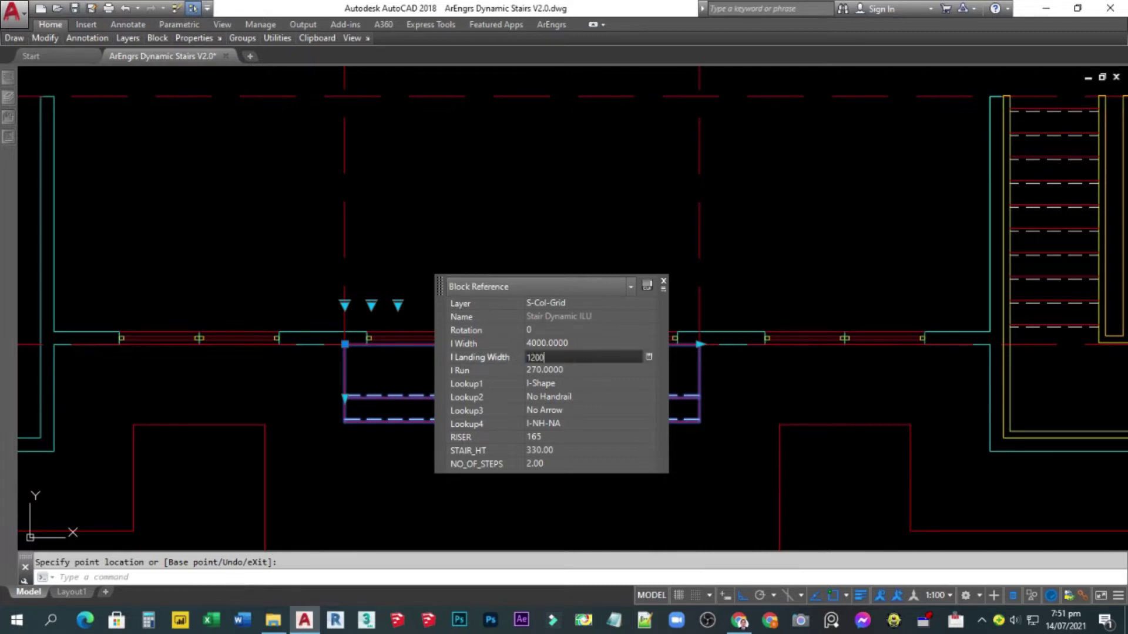
key("Return")
key("Escape")
Inspect the I-shaped stair's full property list, then deselect it.
middle_click_drag(411, 211, 577, 239)
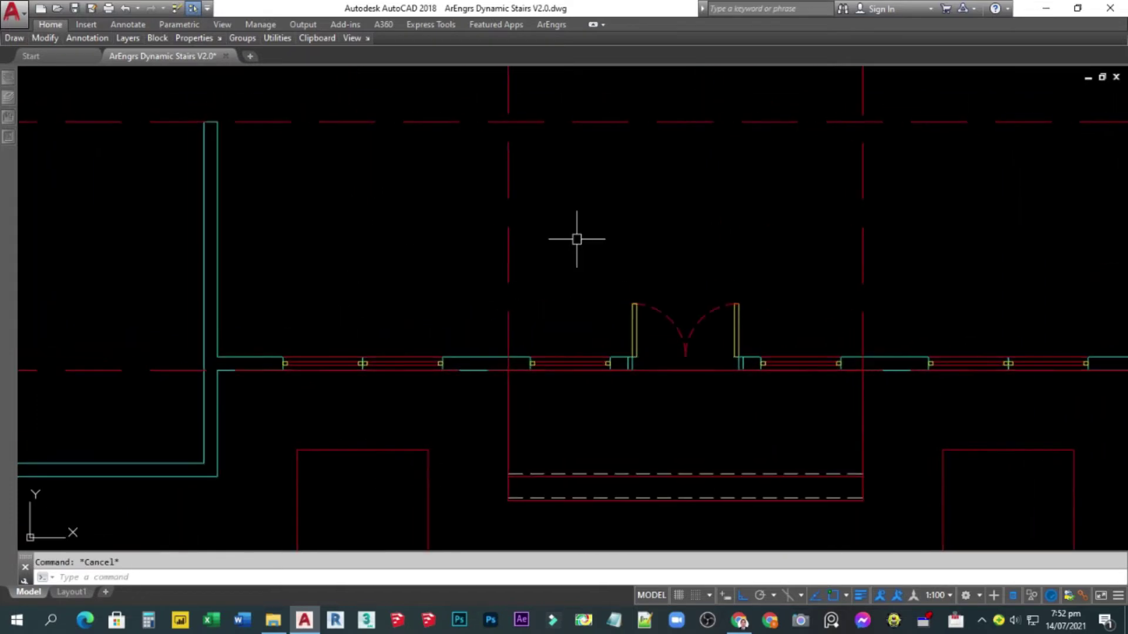
left_click(552, 474)
left_click(8, 137)
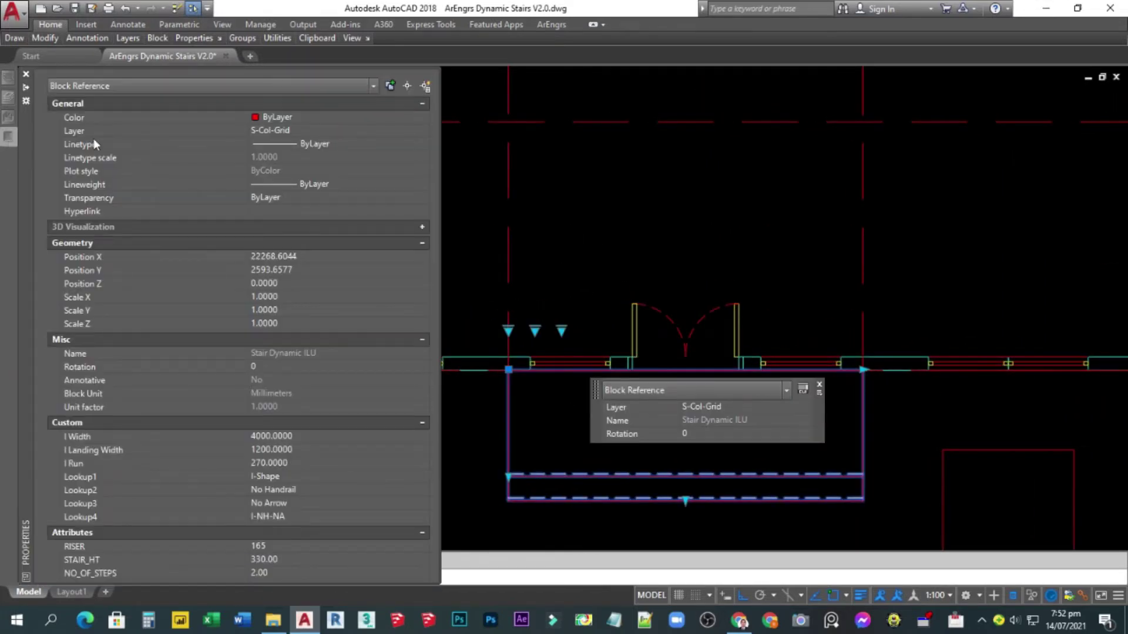
key("ctrl+1")
key("Escape")
Try Left-only and Right-only handrails on the I stair, settling on Left and Right.
middle_click_drag(635, 282, 453, 262)
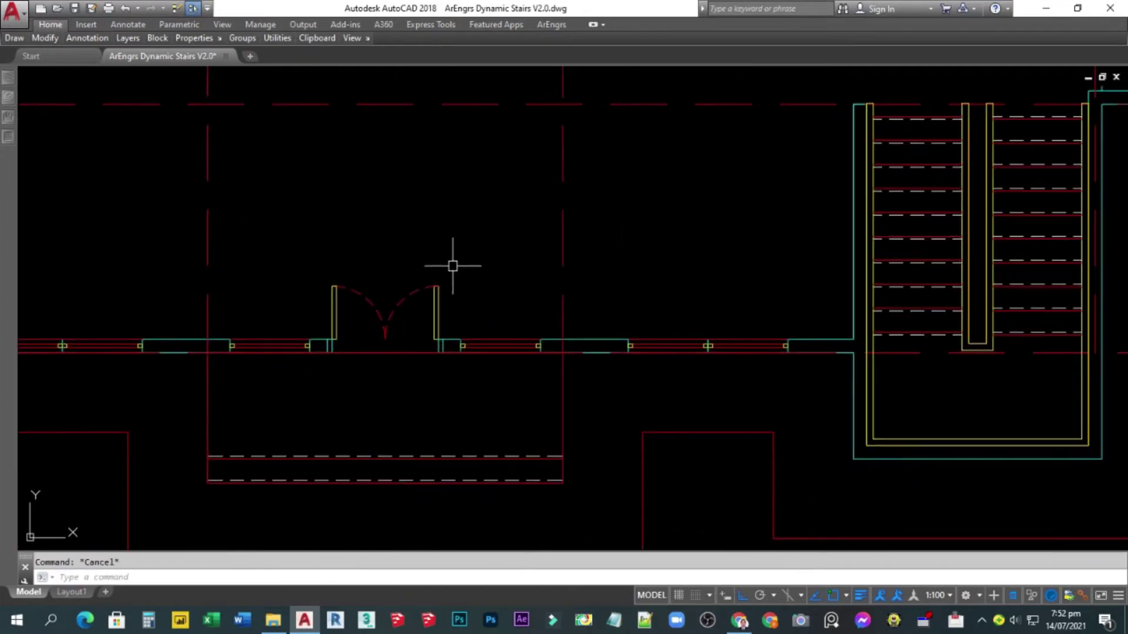
scroll(452, 262, "down", 1)
middle_click_drag(454, 330, 489, 351)
left_click(469, 407)
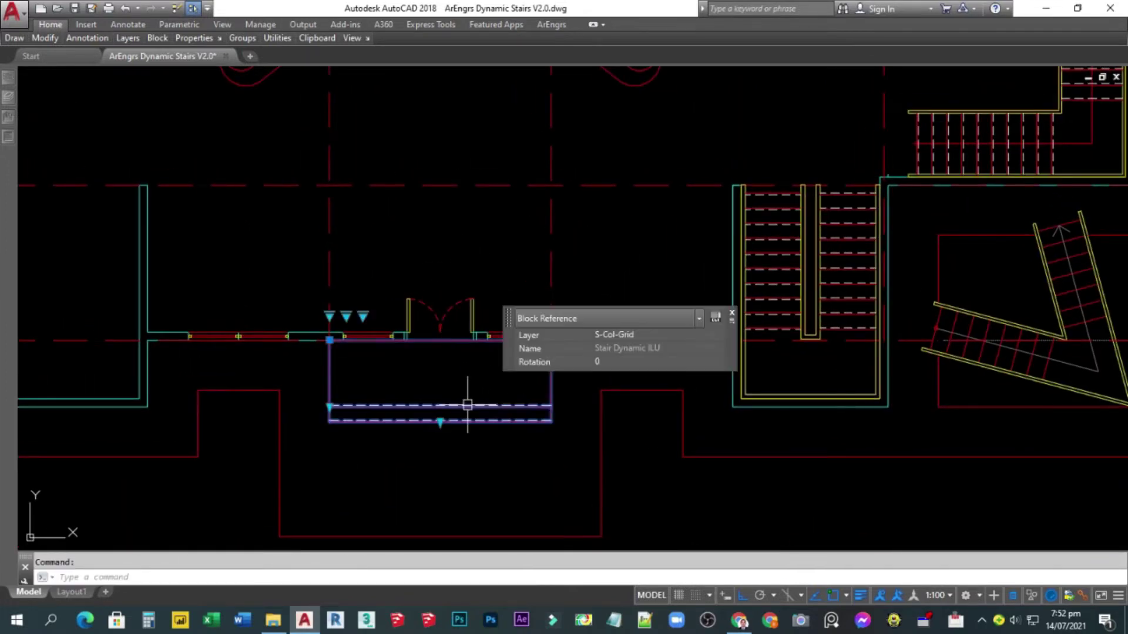
left_click(347, 316)
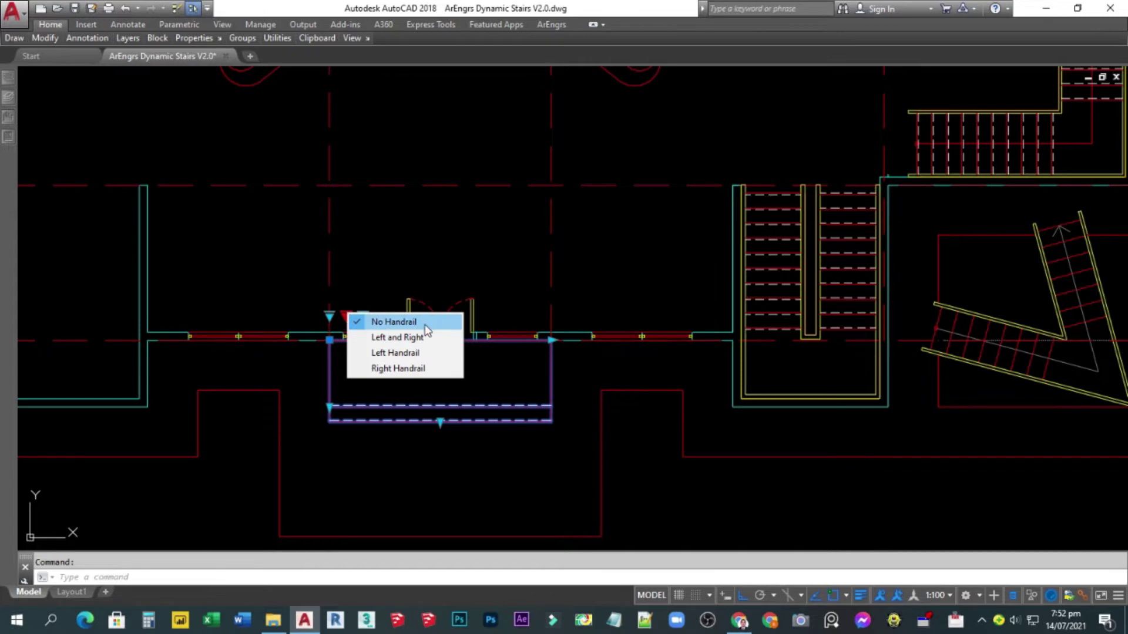
left_click(410, 338)
left_click(346, 317)
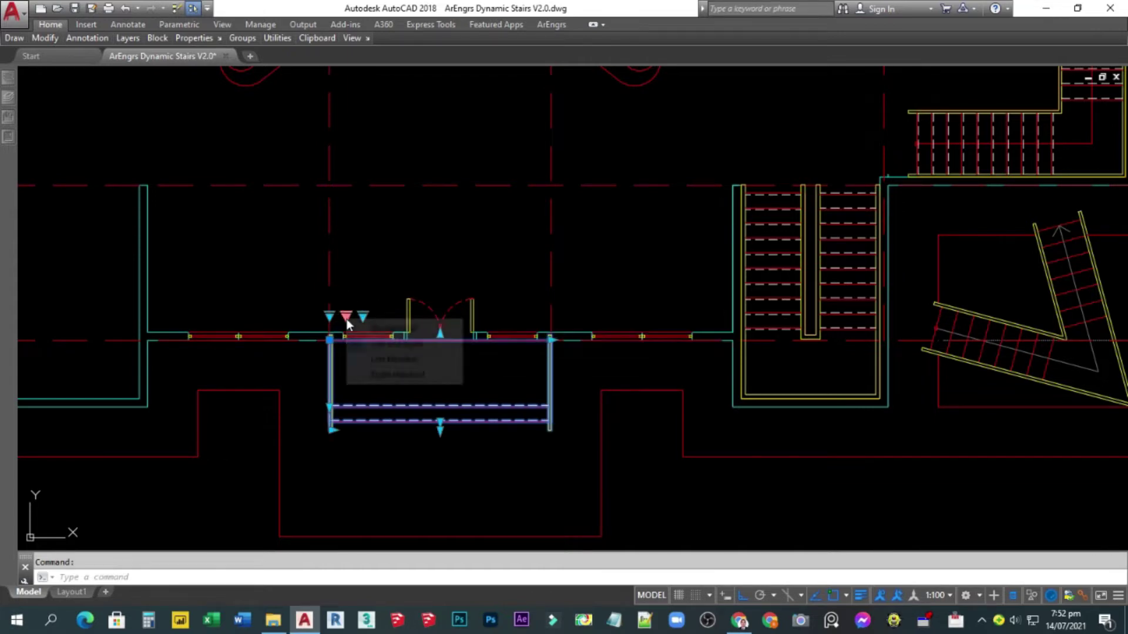
left_click(396, 358)
left_click(347, 318)
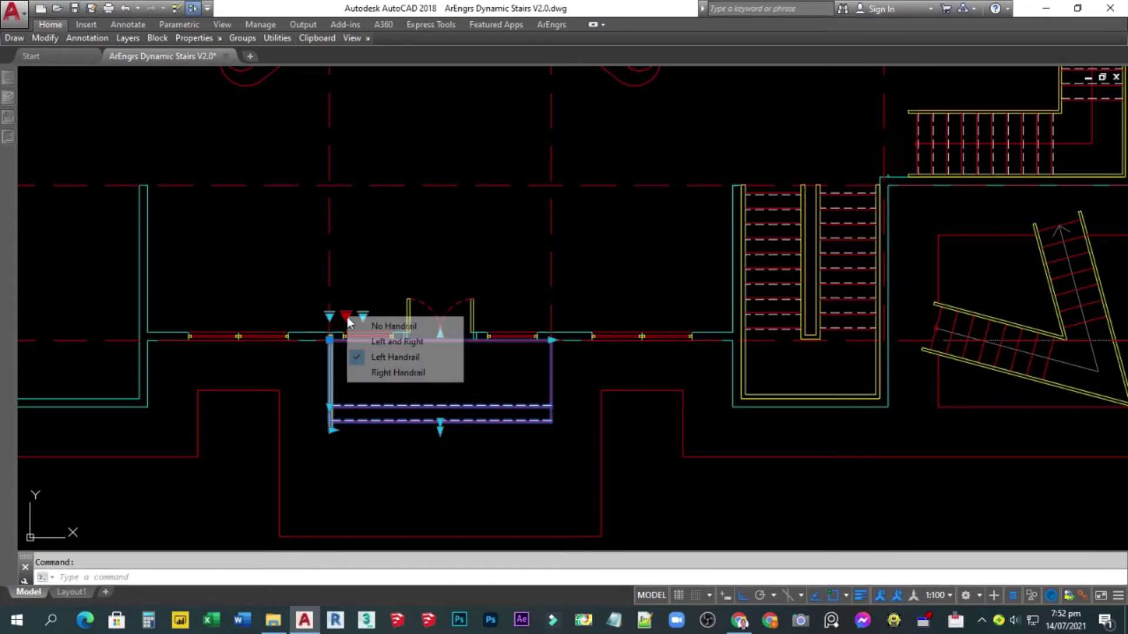
left_click(397, 372)
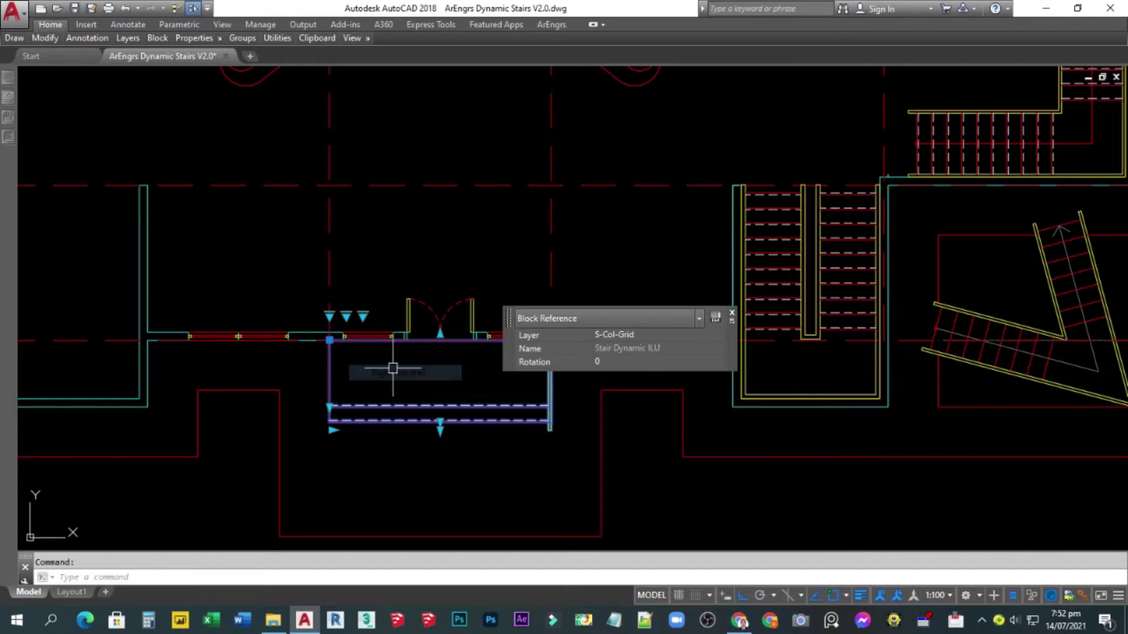
left_click(346, 317)
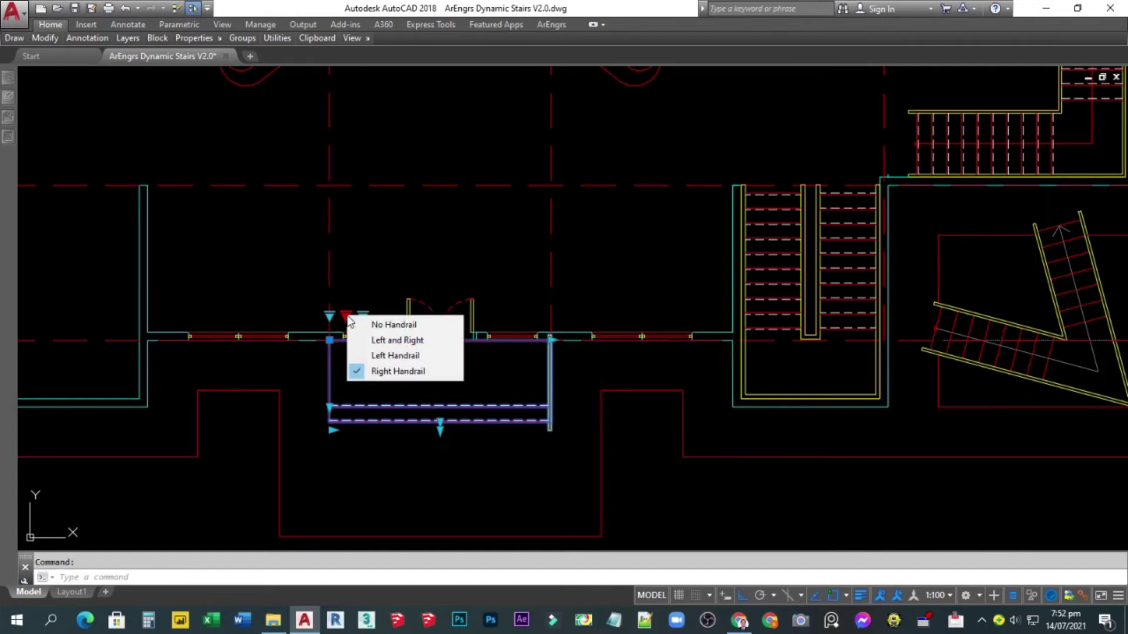
left_click(397, 341)
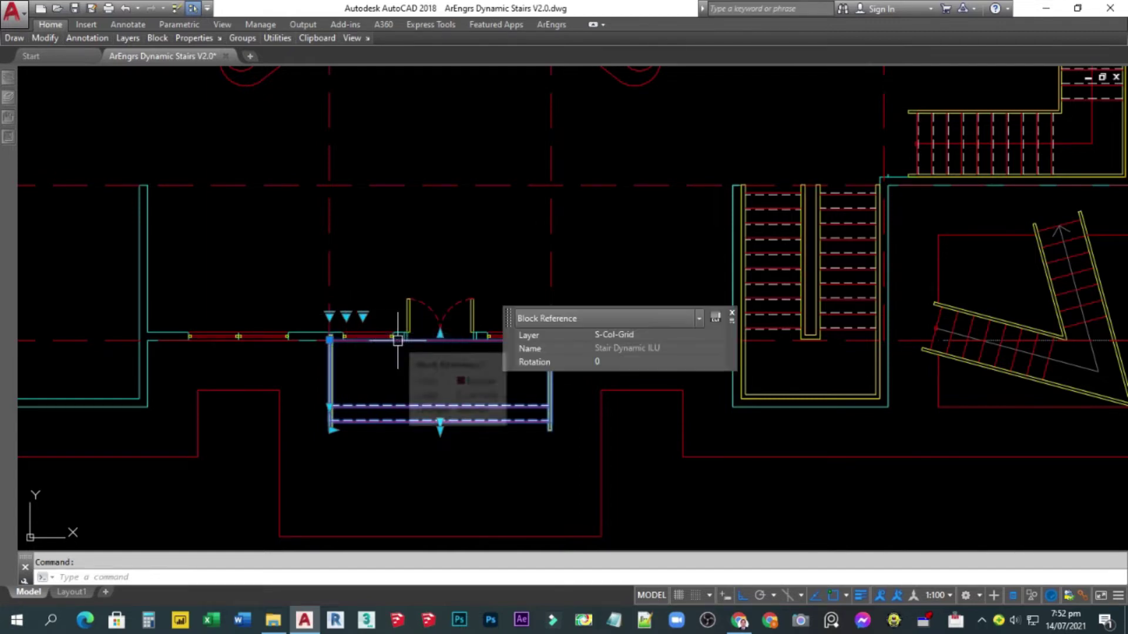
Stretch the handrail ends upward past the wall.
scroll(437, 352, "up", 2)
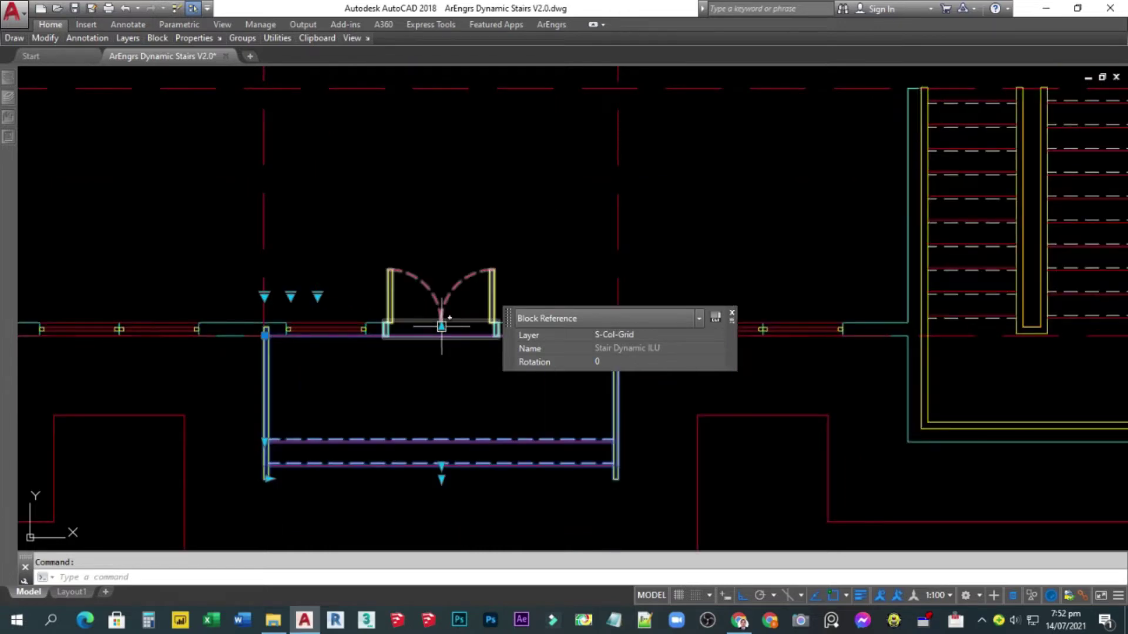
left_click(441, 326)
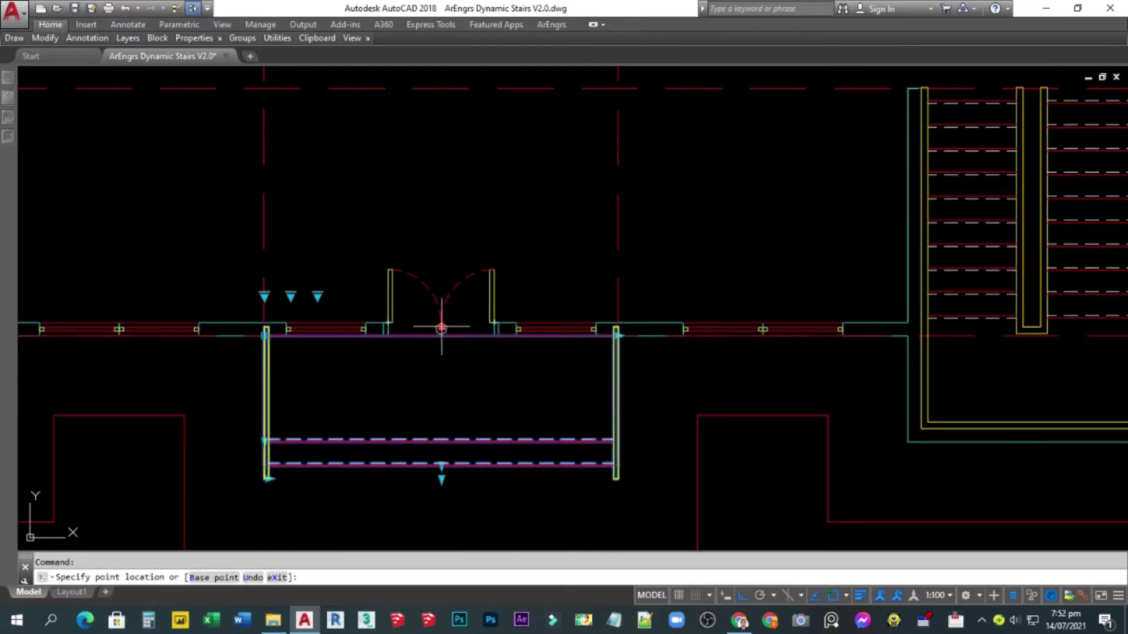
left_click(438, 227)
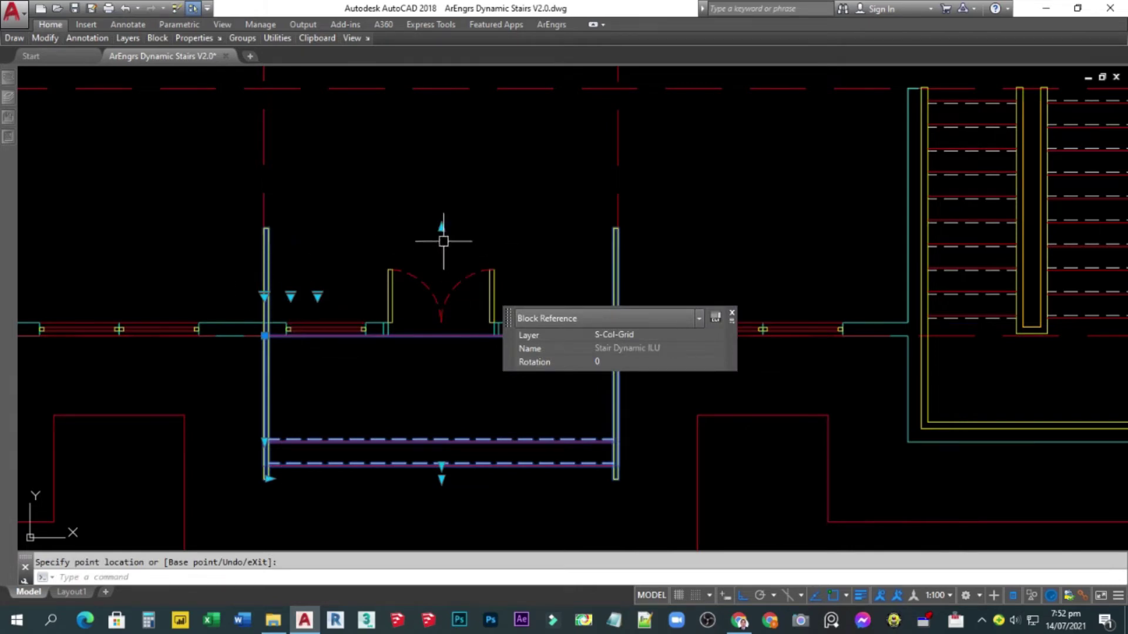
Return the handrail tops to the wall line and extend their lower ends below the stair.
left_click(442, 335)
middle_click_drag(390, 393, 327, 295)
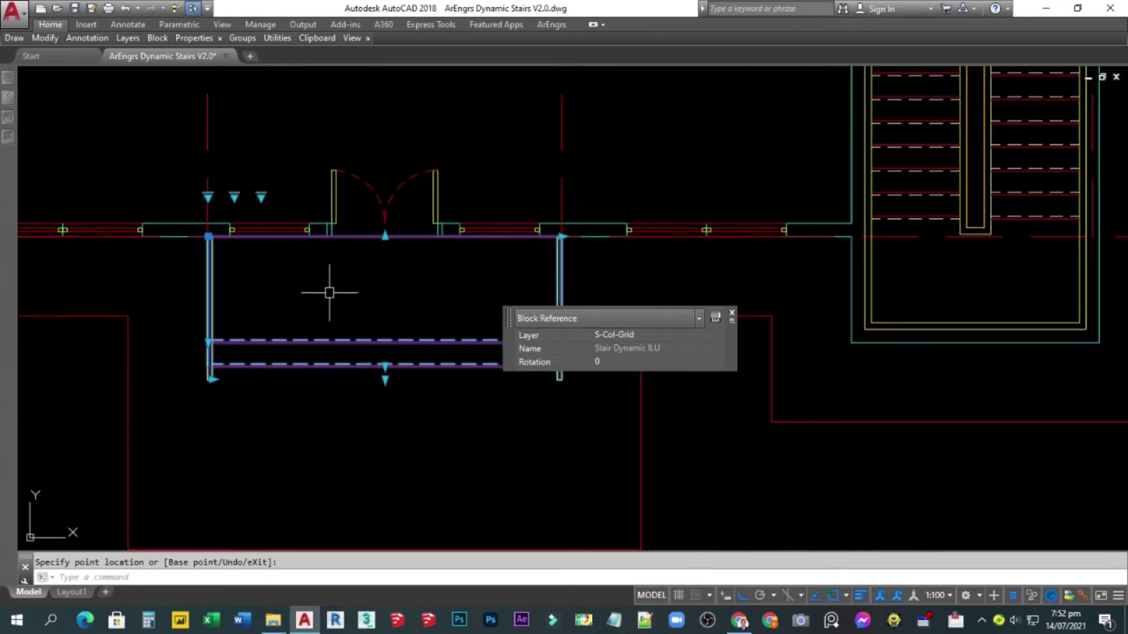
left_click(385, 431)
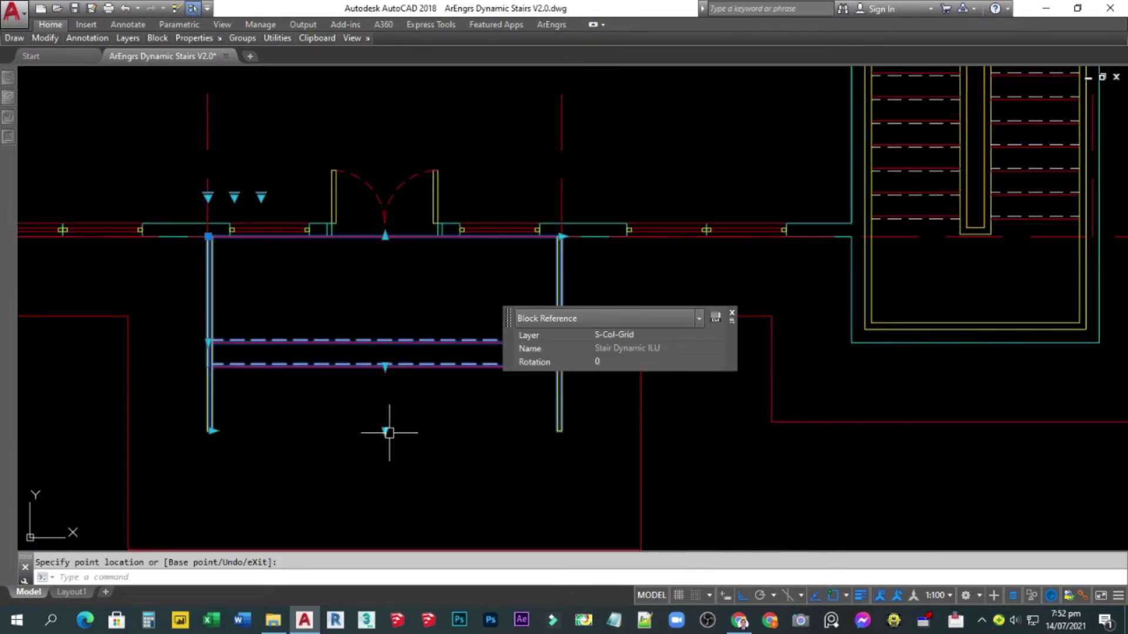
left_click(385, 431)
left_click(385, 387)
Move the stair's bottom-left corner grip to widen the handrail spacing.
middle_click_drag(326, 399, 307, 448)
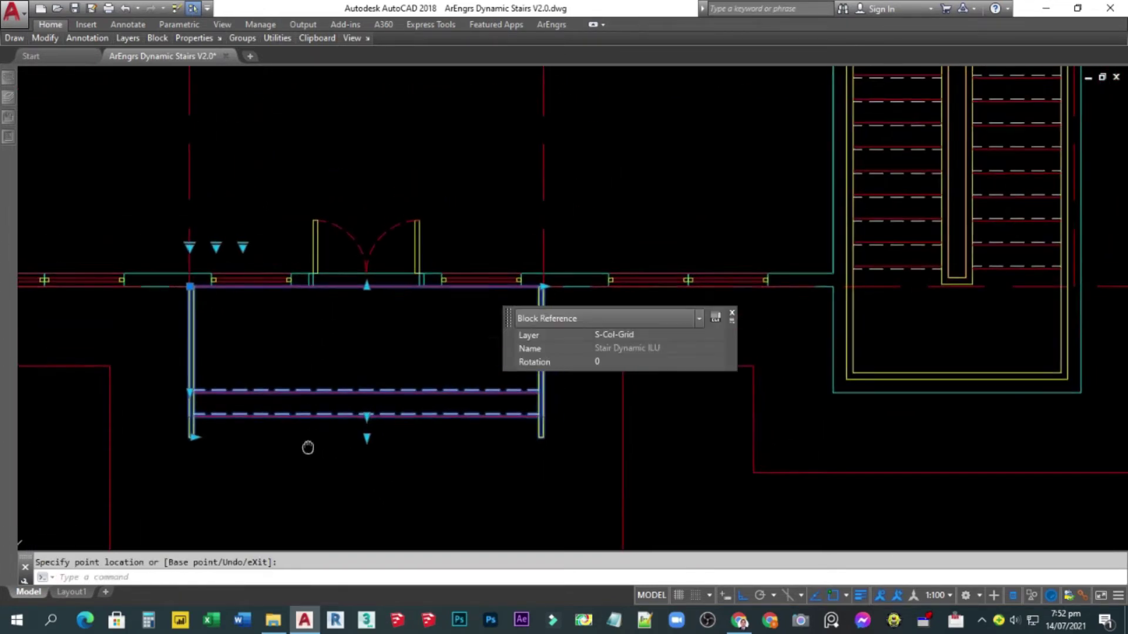
left_click(194, 438)
left_click(259, 475)
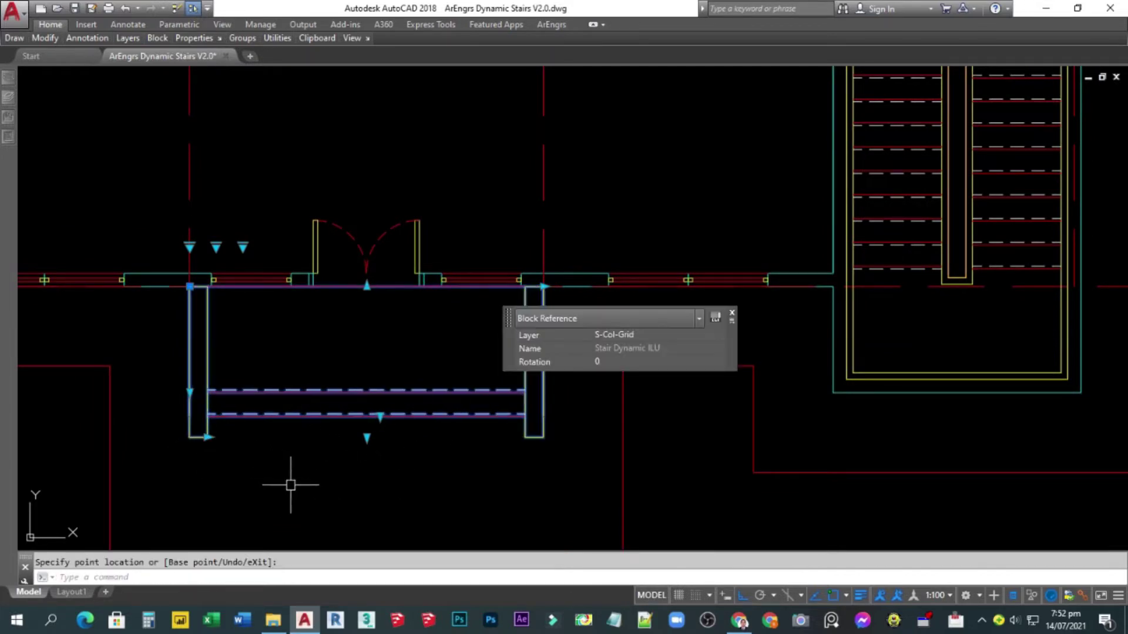
Set the I Handrail Width to 75 in Quick Properties.
mouse_move(520, 351)
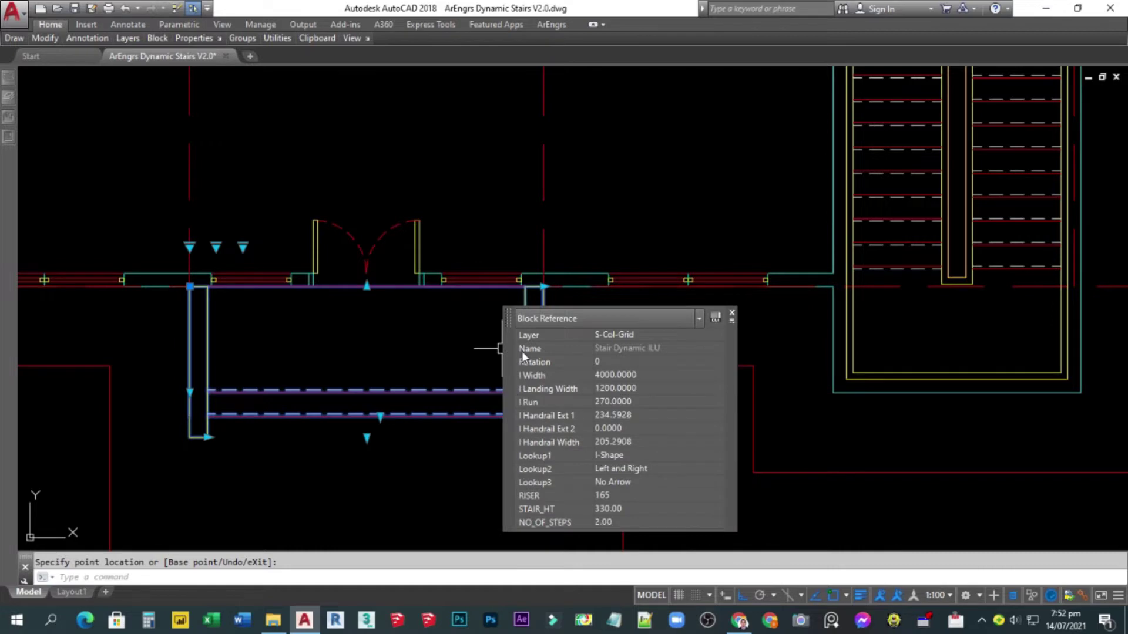
left_click(621, 441)
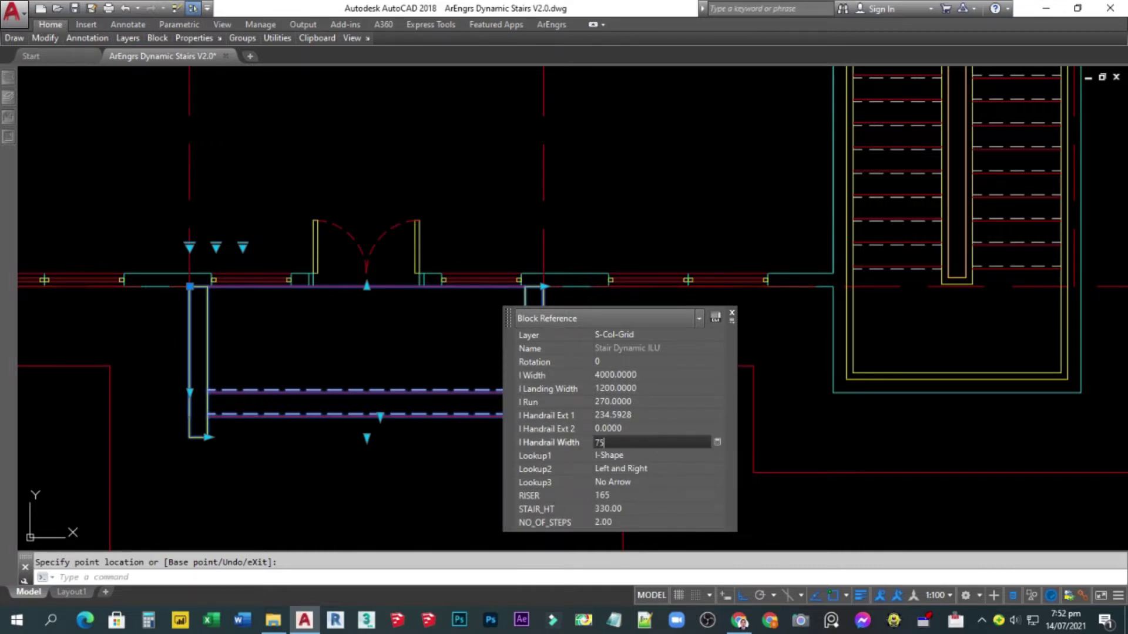
key("Return")
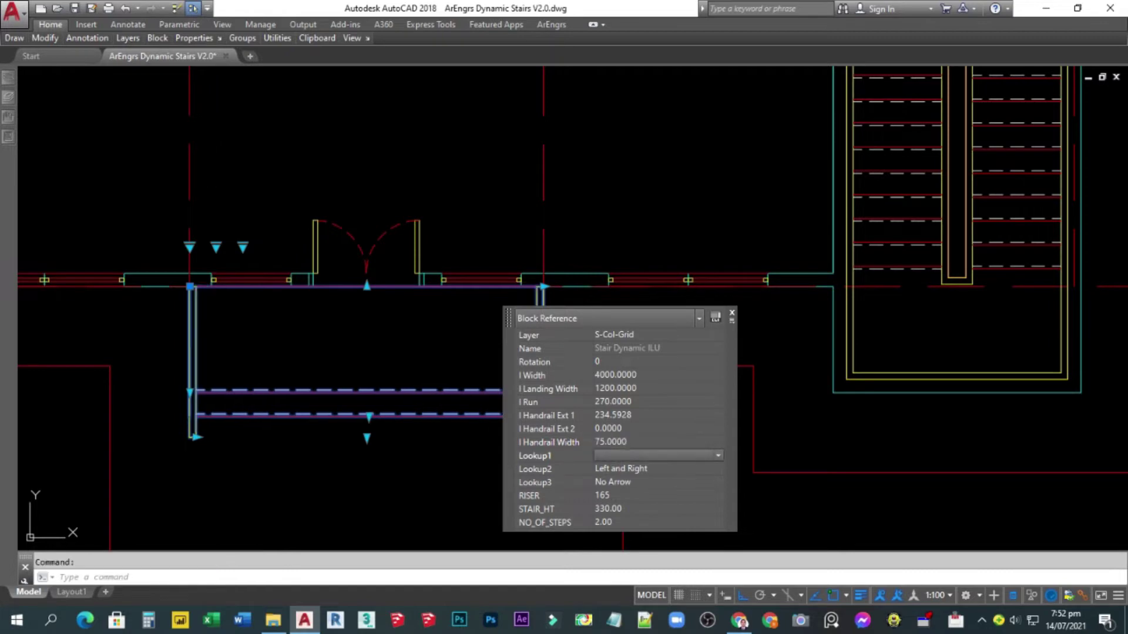
key("Escape")
Send the entrance stair to the back with DRAWORDER.
type("der")
key("Return")
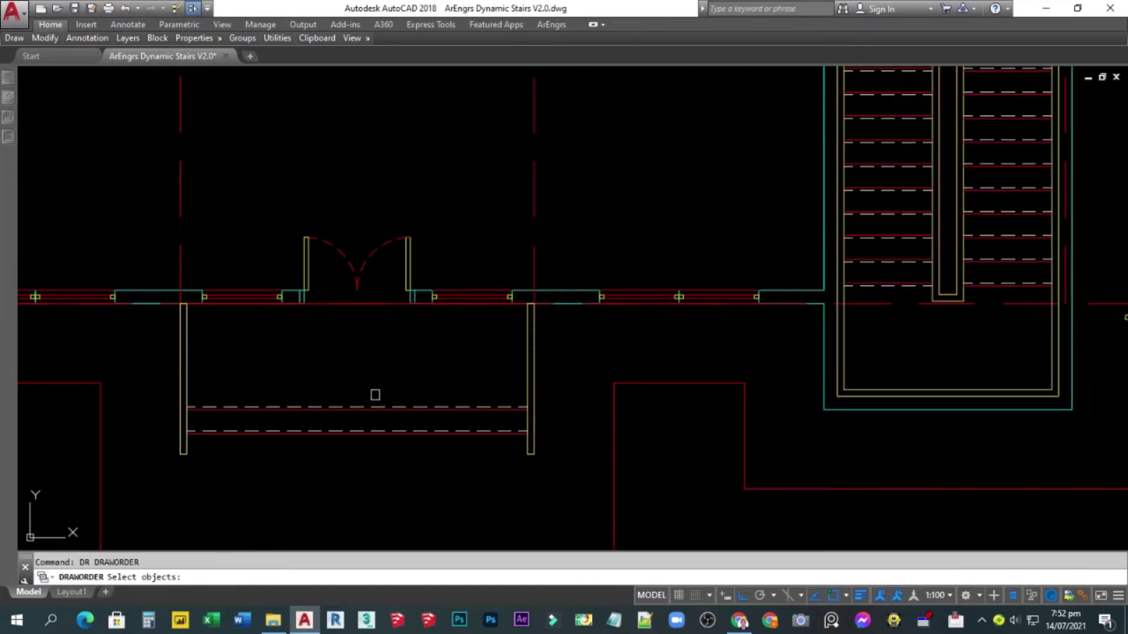
left_click(373, 406)
key("Return")
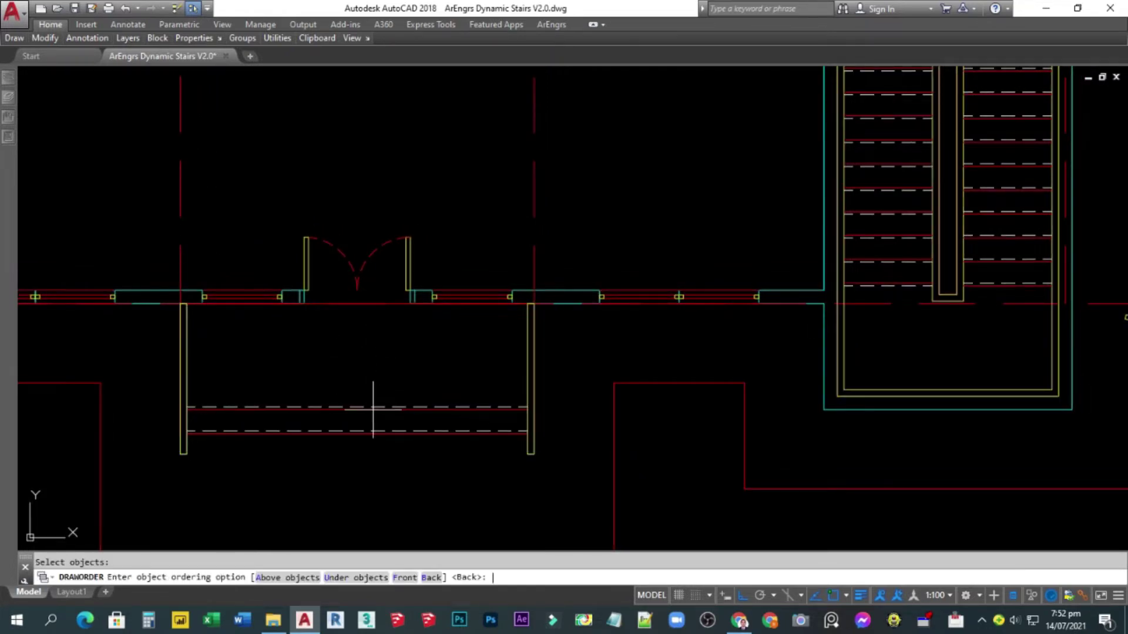
key("Return")
Regenerate the drawing and pan to the plan's left side.
type("re")
key("Return")
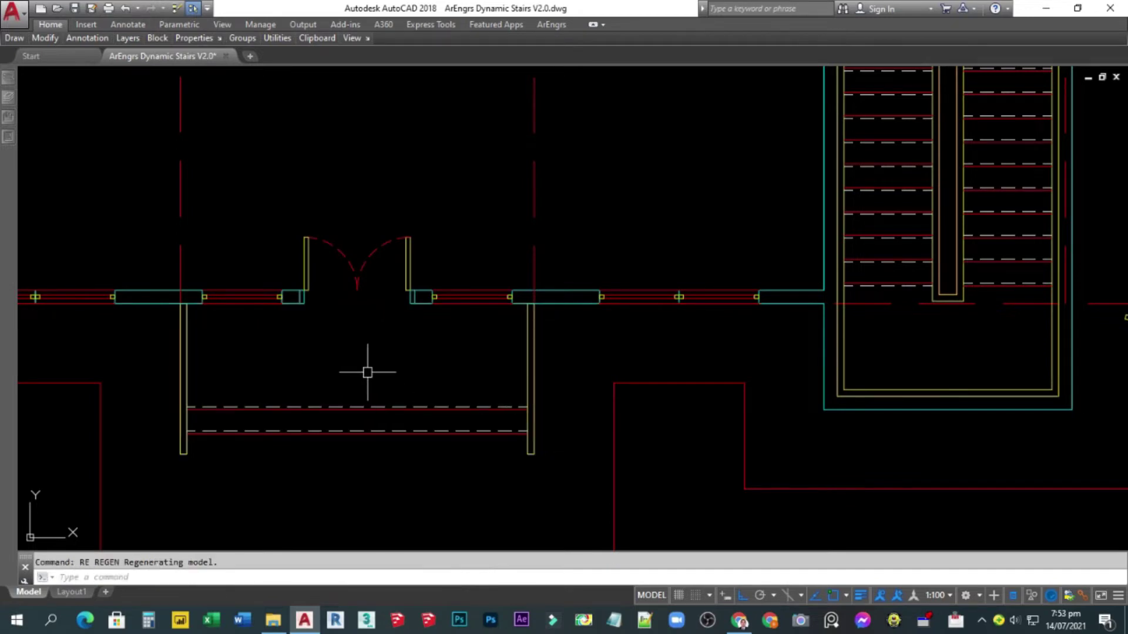
middle_click_drag(365, 353, 516, 365)
scroll(516, 364, "down", 2)
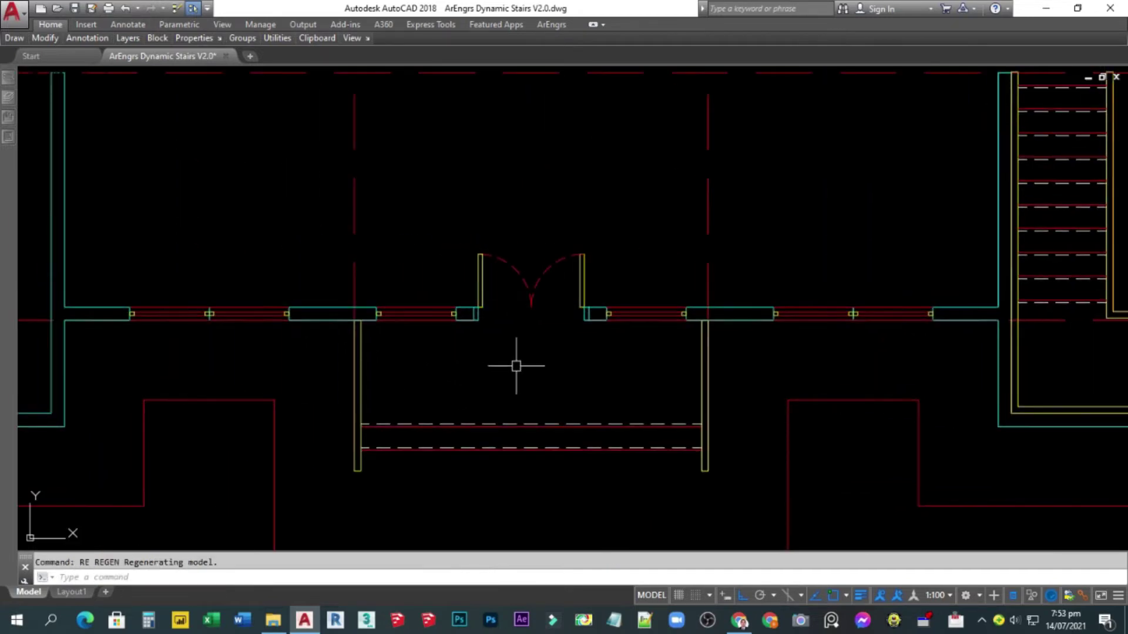
middle_click_drag(353, 302, 676, 354)
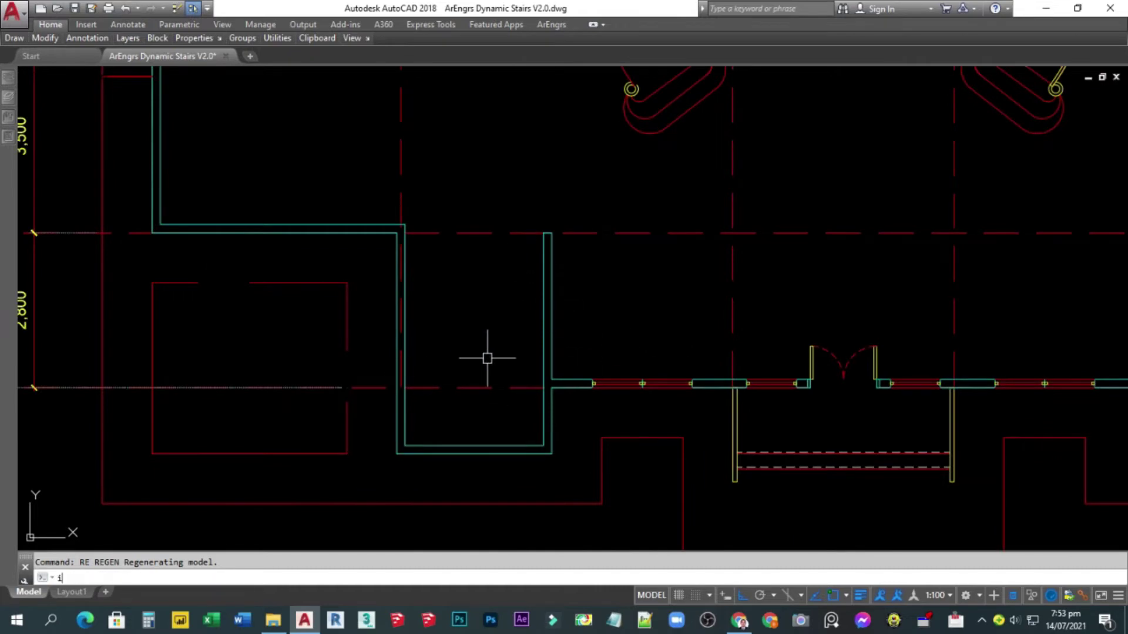
Insert another stair block at the inner wall corner, rotated 180 degrees.
key("Return")
left_click(348, 335)
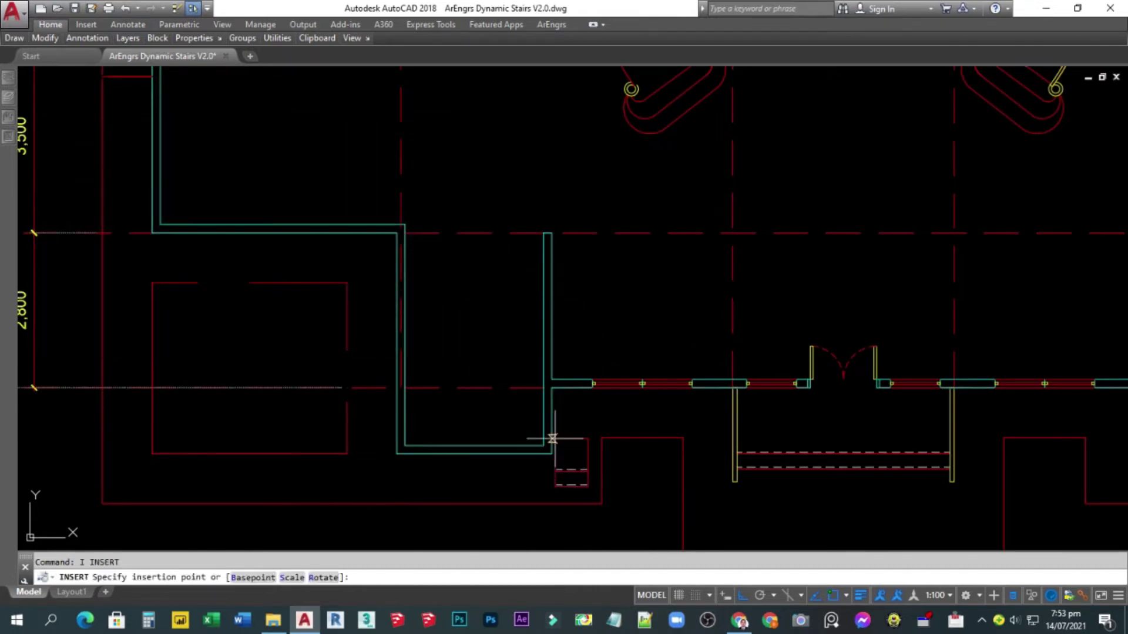
left_click(544, 446)
left_click(472, 412)
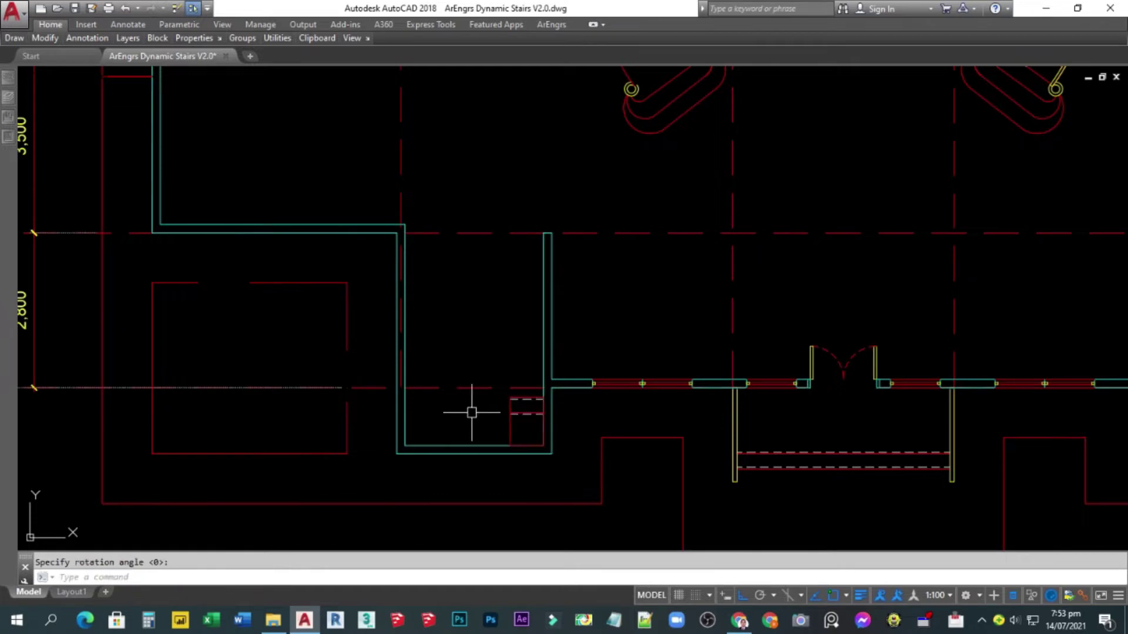
middle_click_drag(471, 412, 345, 386)
Change the new stair's shape to U2-Shape.
left_click(345, 385)
left_click(391, 385)
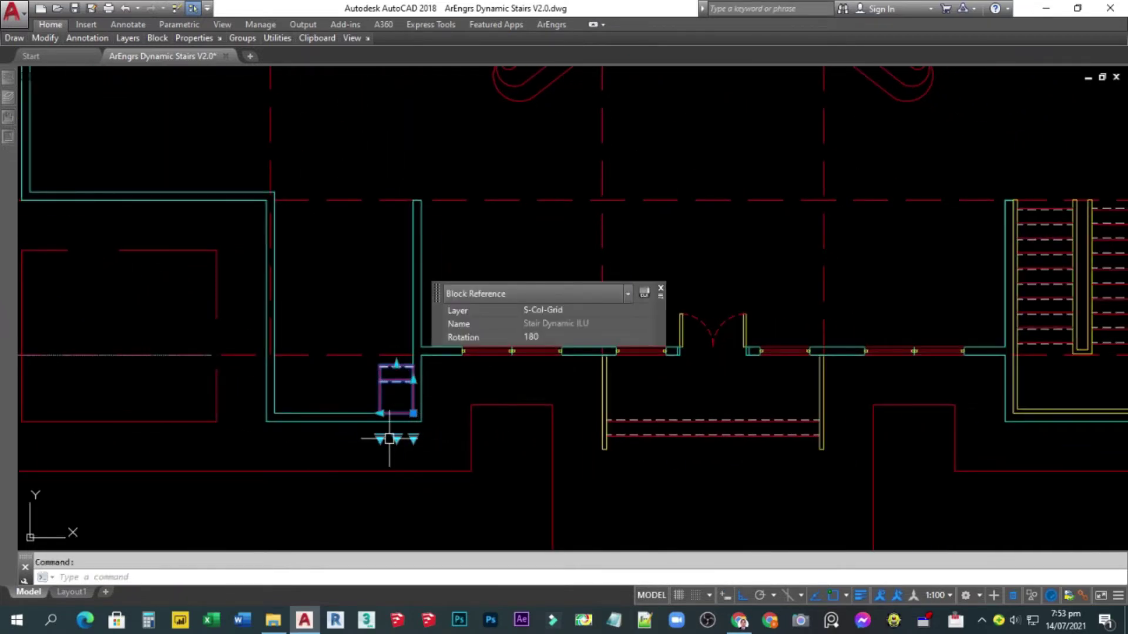
left_click(414, 438)
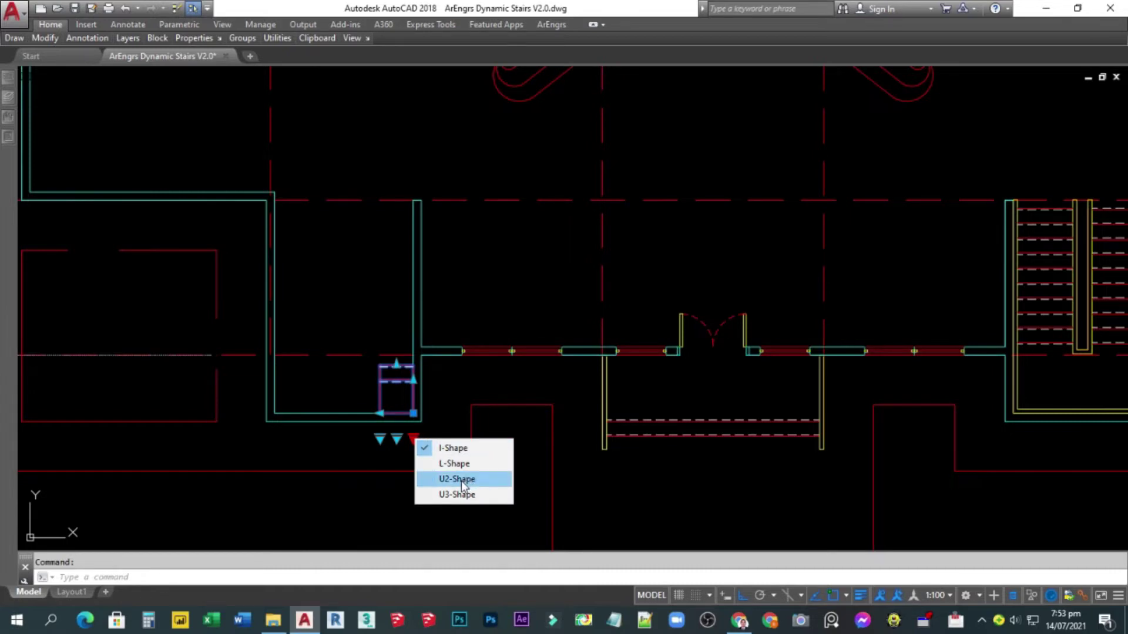
left_click(460, 480)
Stretch the U stair's sides and flights out to the stairwell walls.
left_click(308, 413)
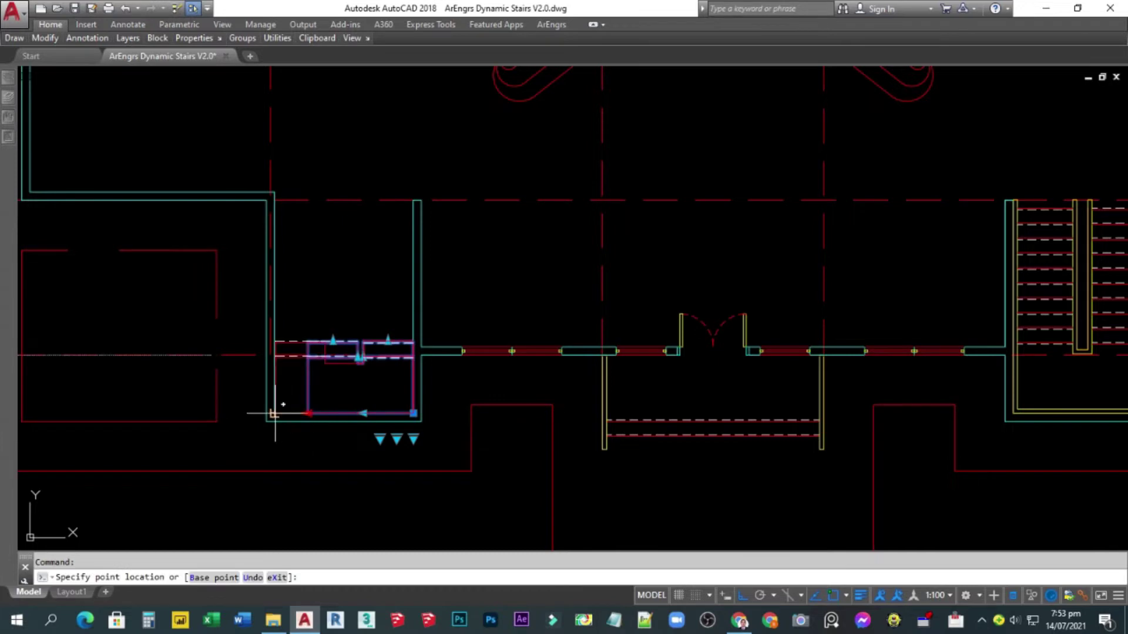
left_click(274, 413)
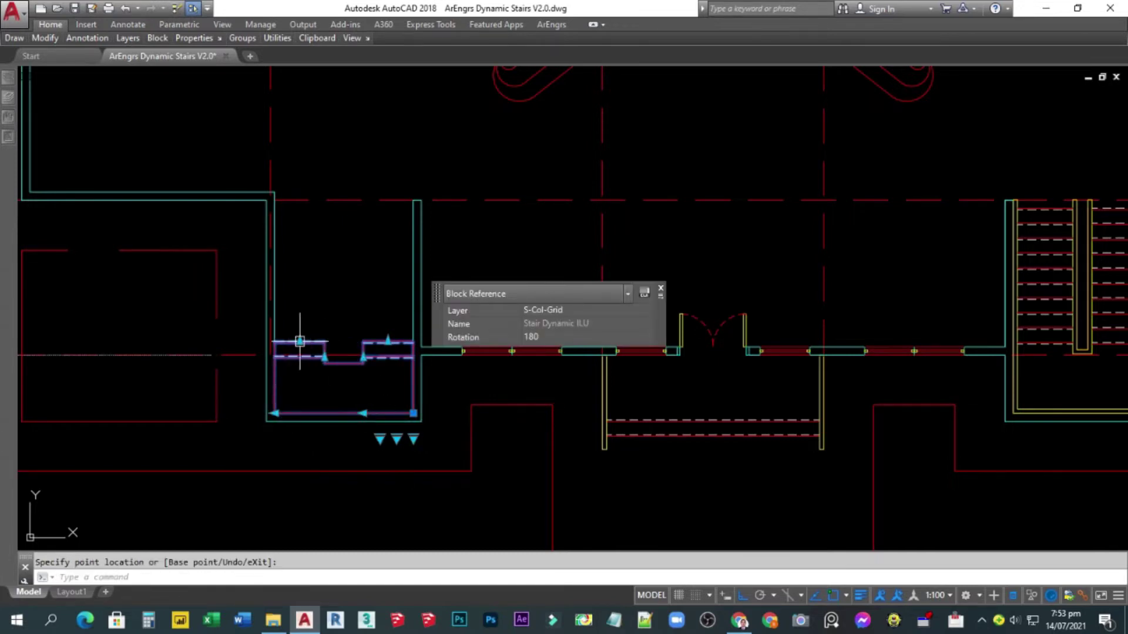
left_click(303, 236)
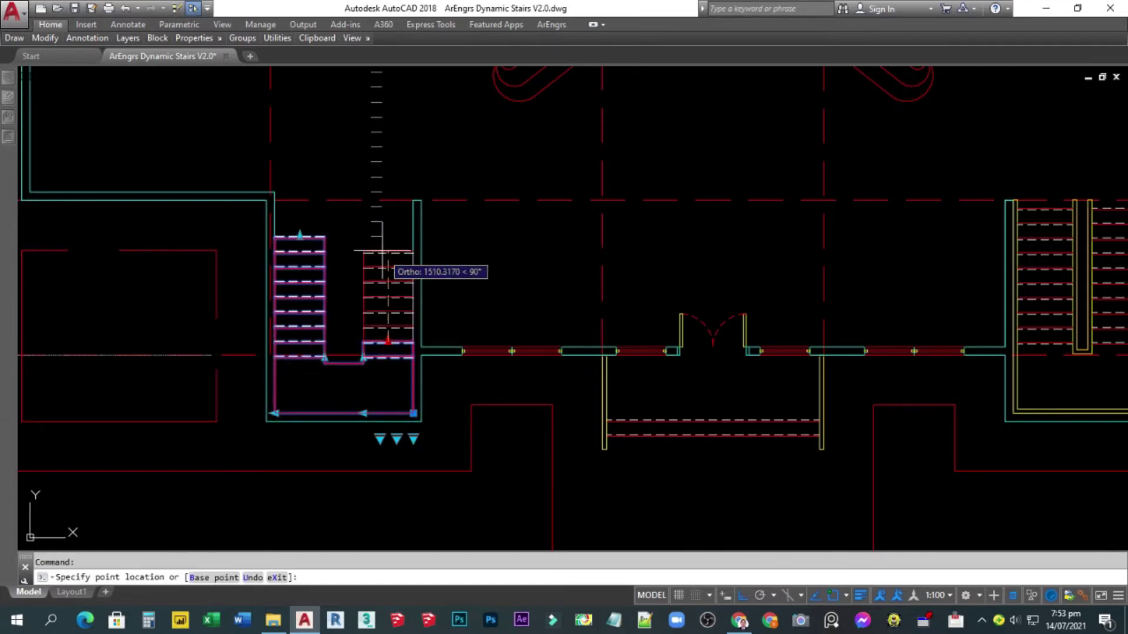
left_click(388, 236)
left_click(363, 413)
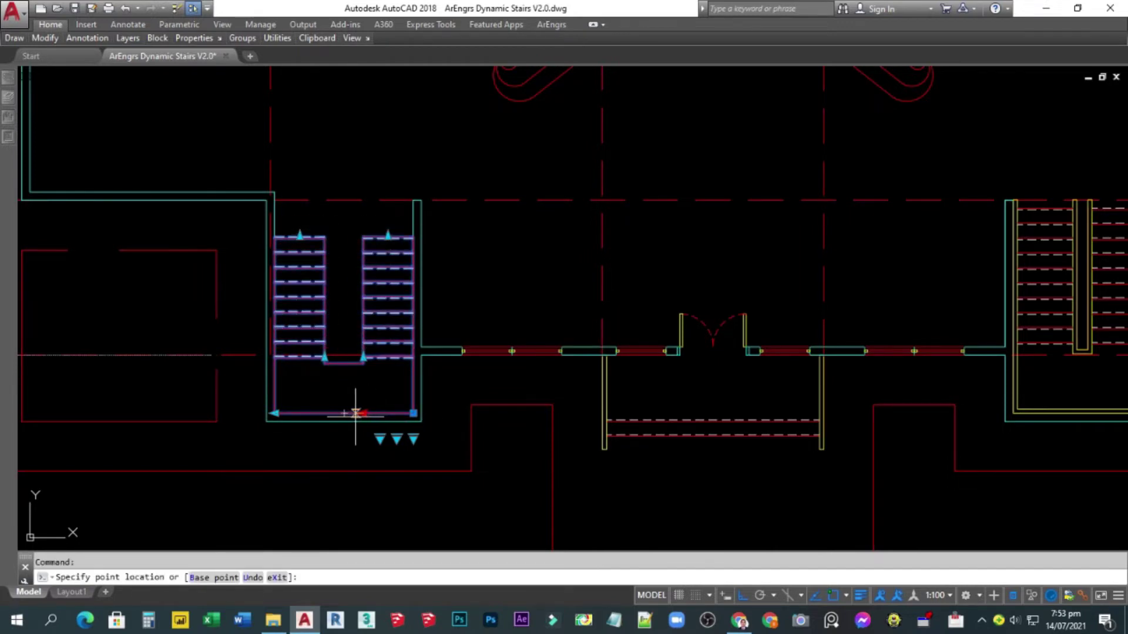
left_click(352, 413)
Set Type U2 Flight_W to 1200 in Quick Properties.
mouse_move(439, 311)
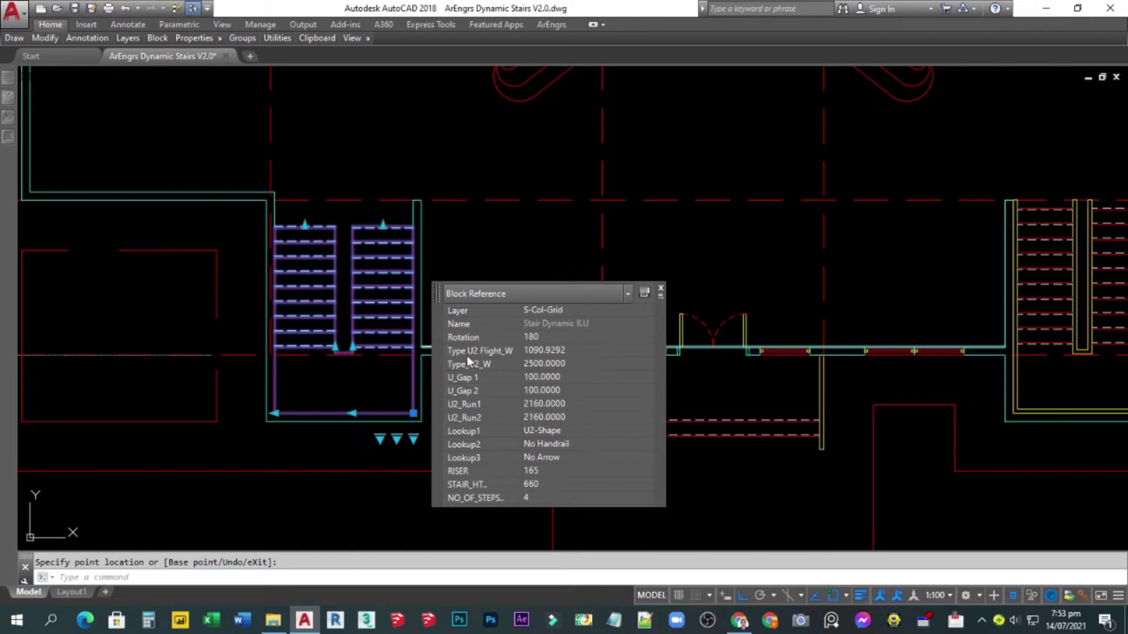
left_click(595, 350)
type("120")
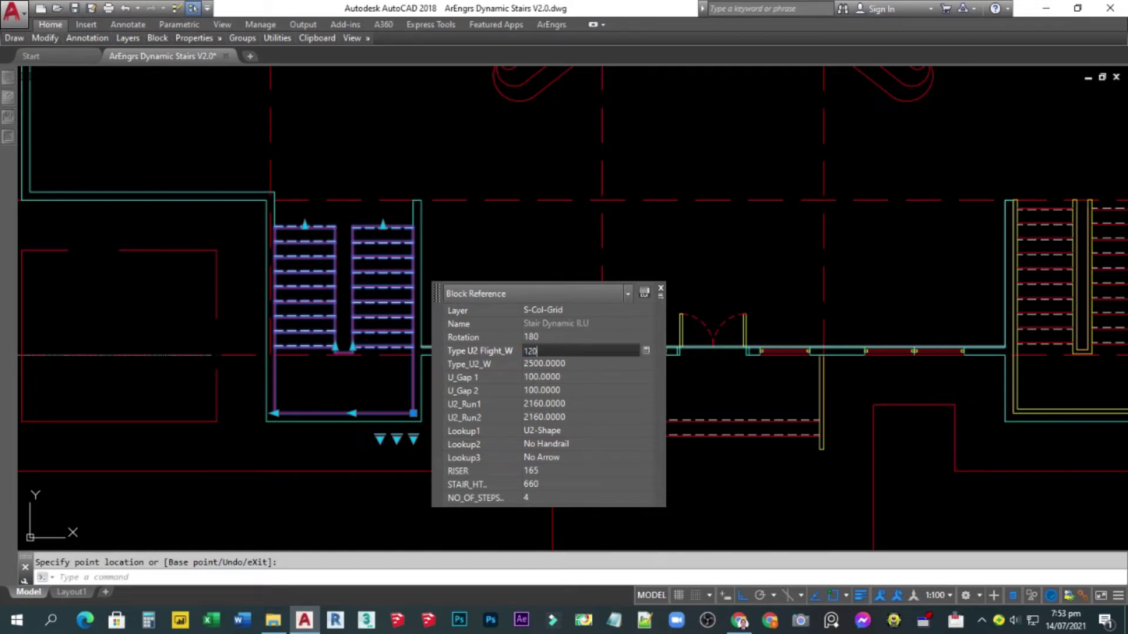
type("0")
key("Tab")
left_click(474, 241)
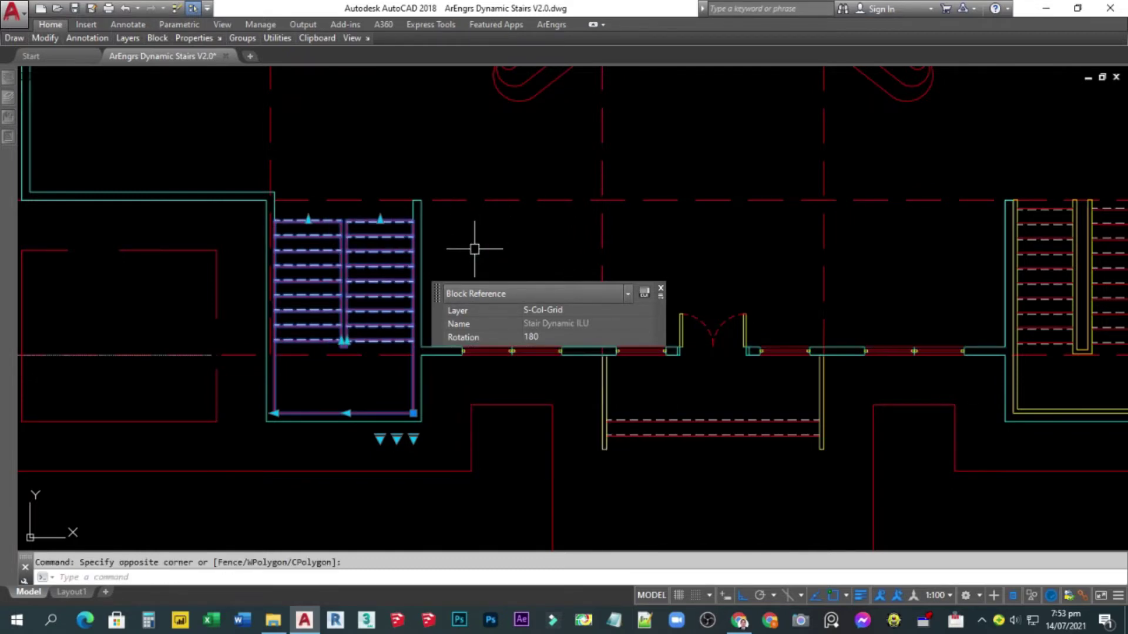
key("Escape")
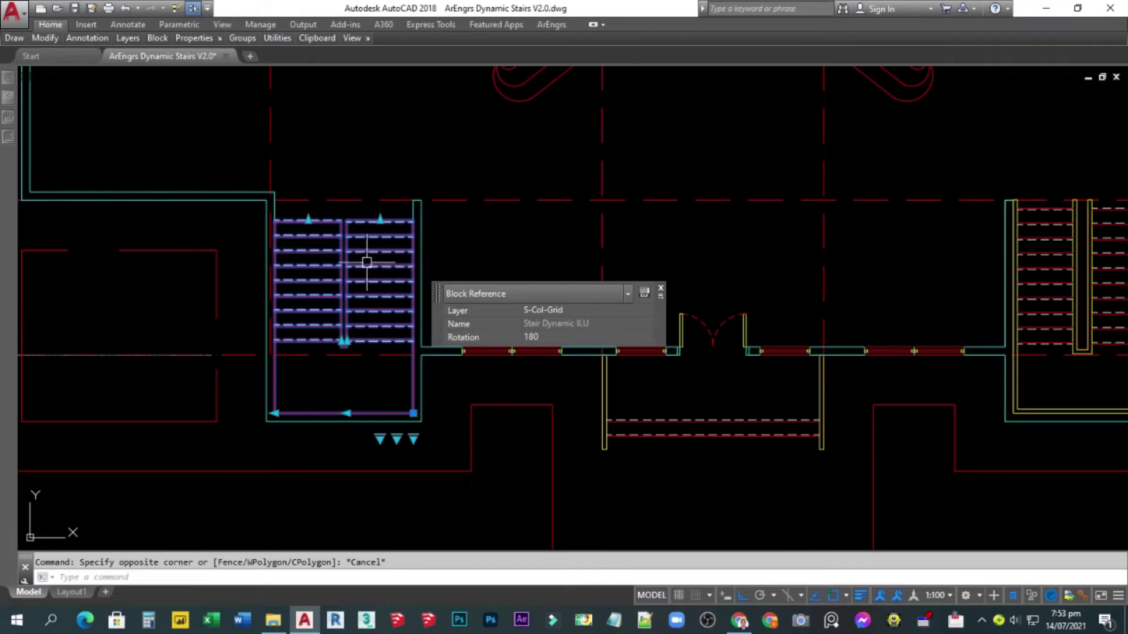
Give the U stair handrails on both left and right sides.
left_click(396, 439)
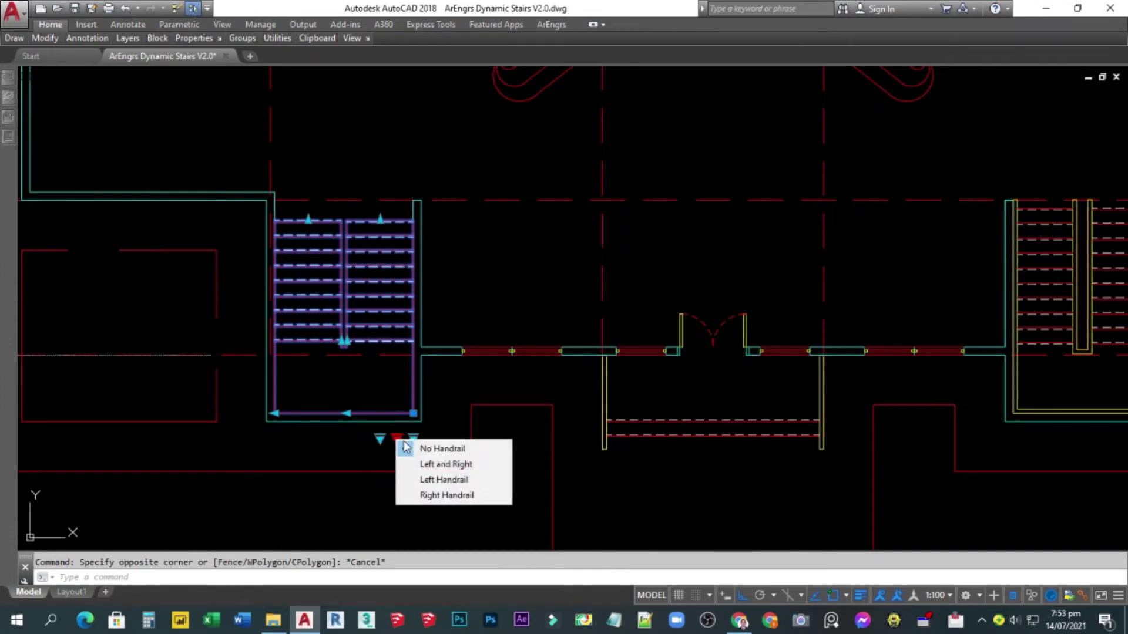
left_click(444, 465)
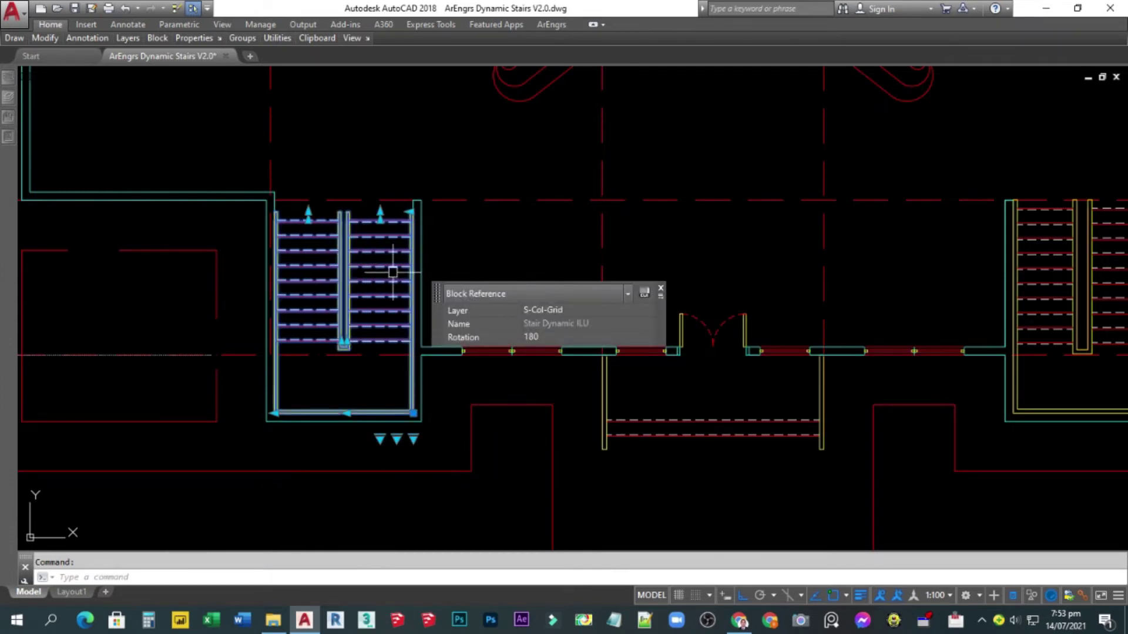
scroll(350, 316, "up", 2)
middle_click_drag(350, 316, 351, 358)
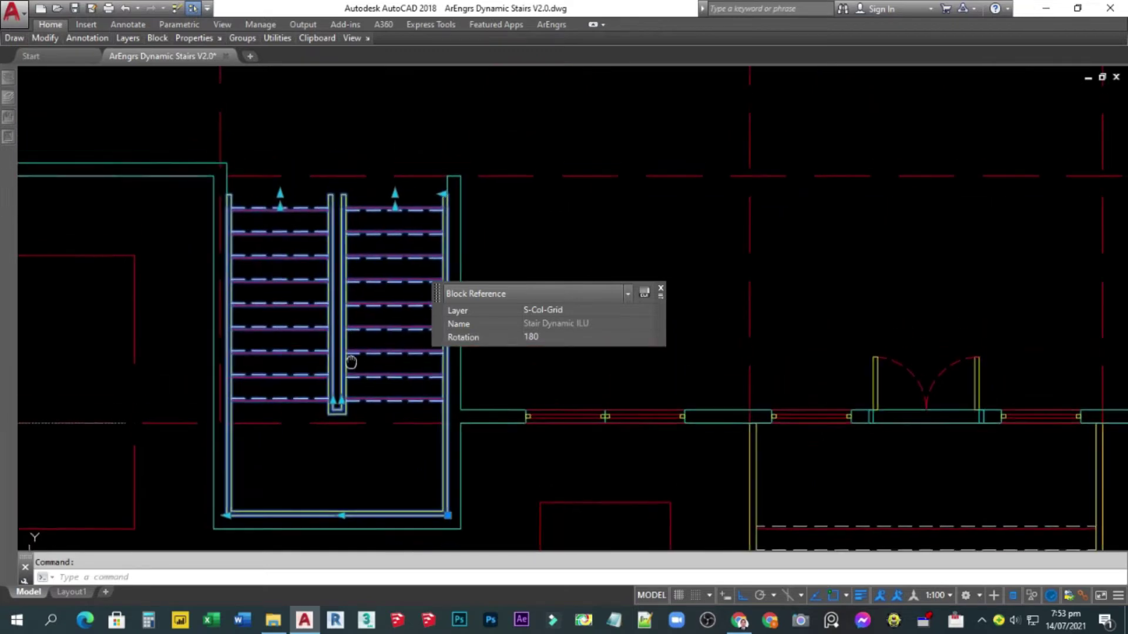
Try restretching the left flight grips, then undo the changes.
left_click(341, 402)
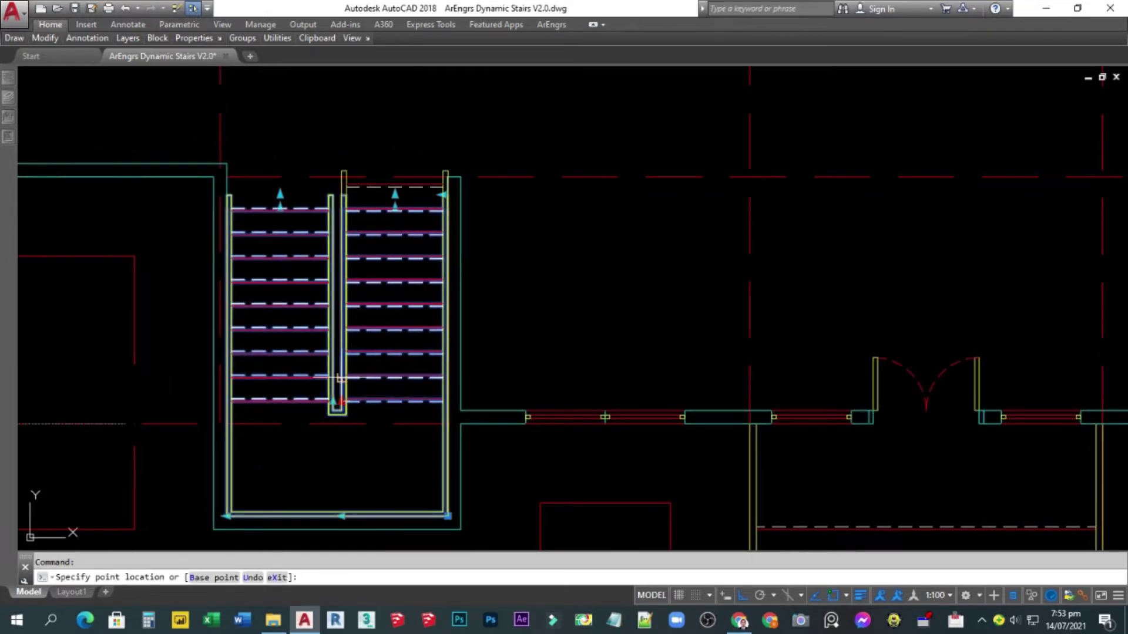
left_click(341, 379)
left_click(333, 401)
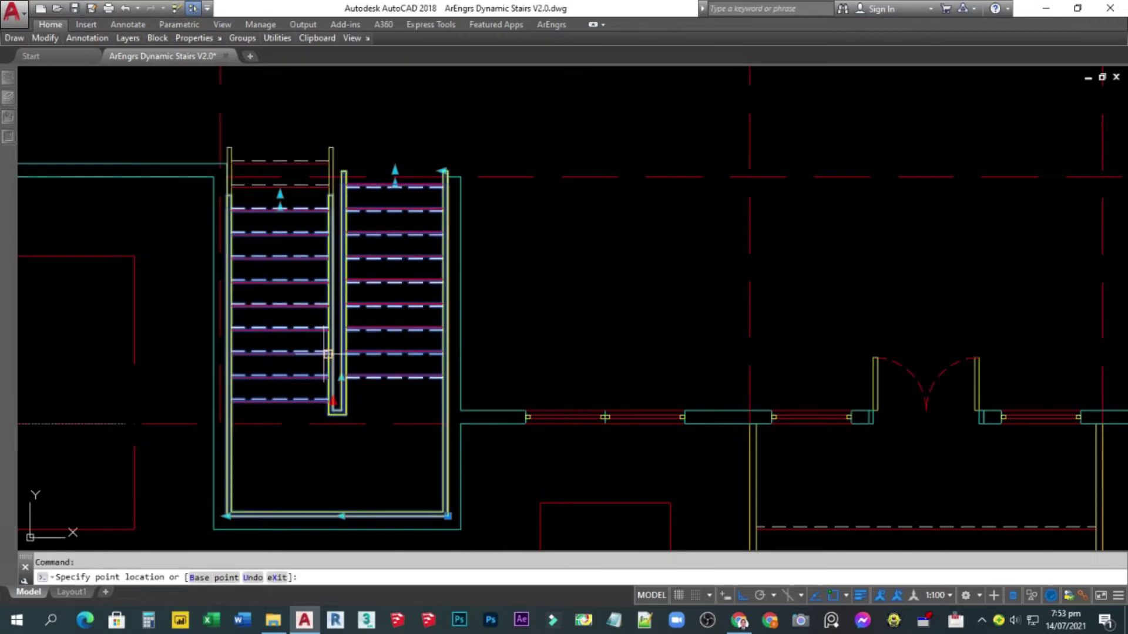
left_click(375, 410)
key("ctrl+z")
key("ctrl+z")
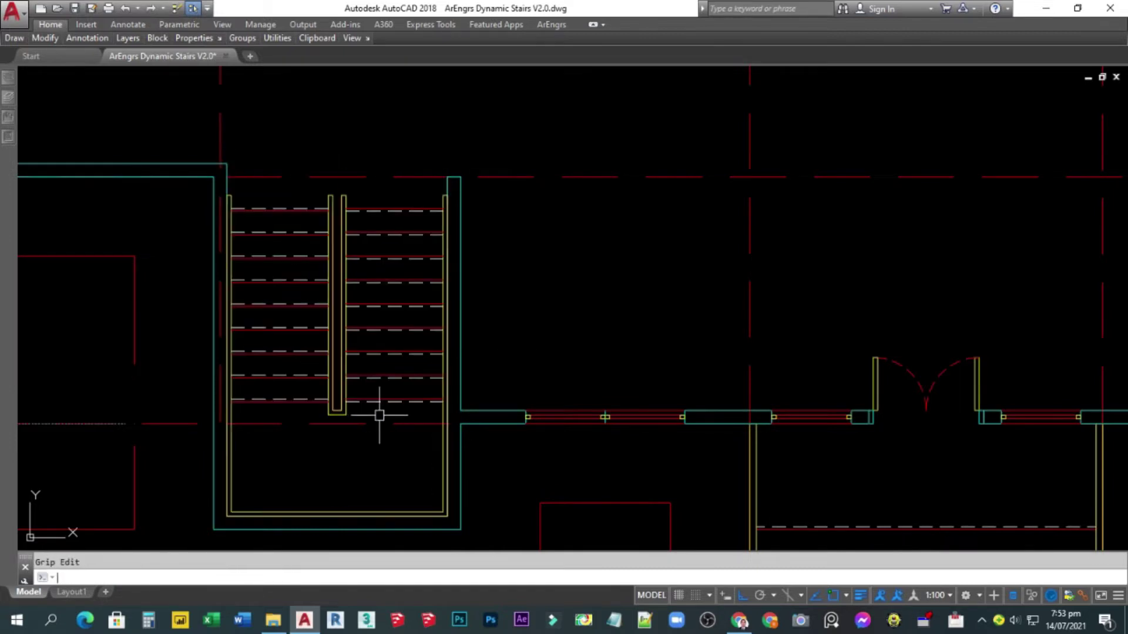
Switch the U stair's arrow layout to Series1.
scroll(395, 340, "down", 2)
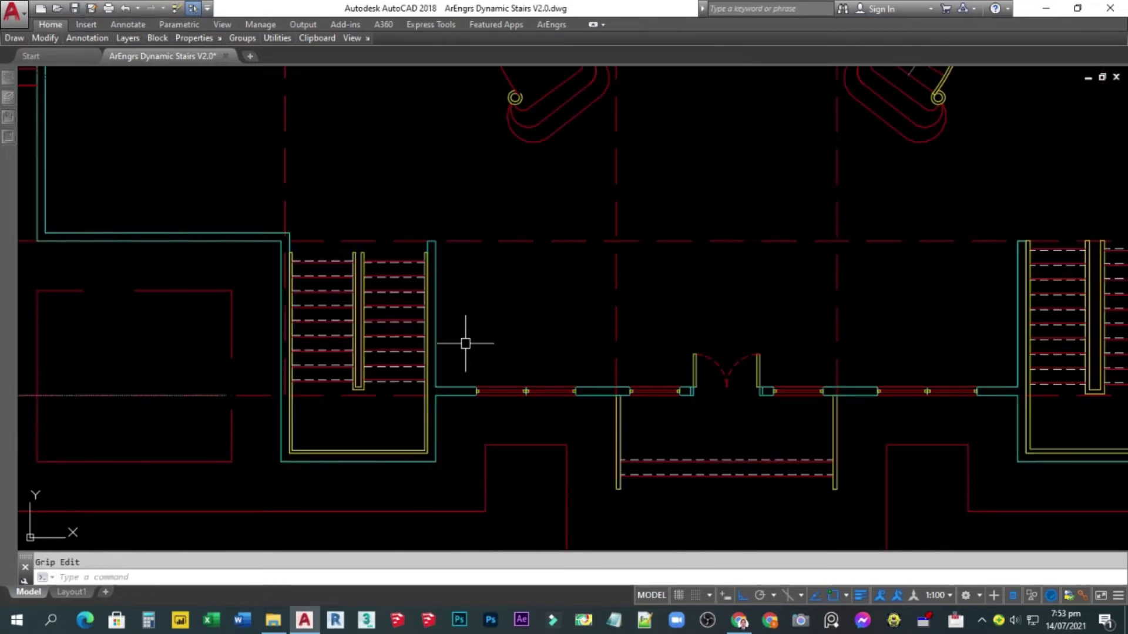
left_click(377, 323)
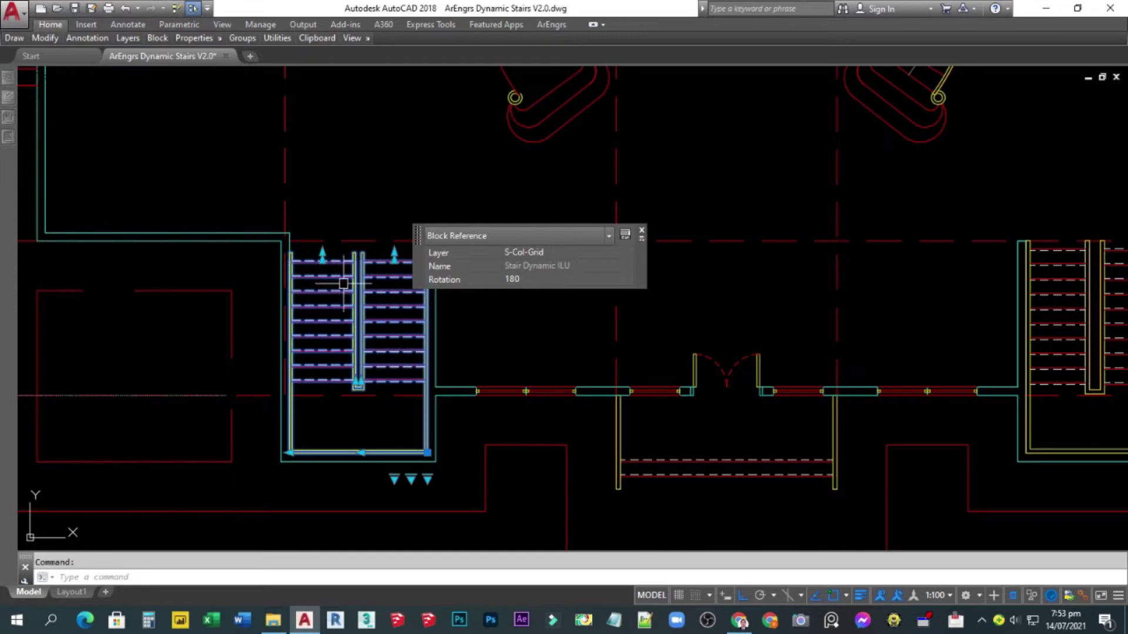
left_click(394, 479)
left_click(429, 503)
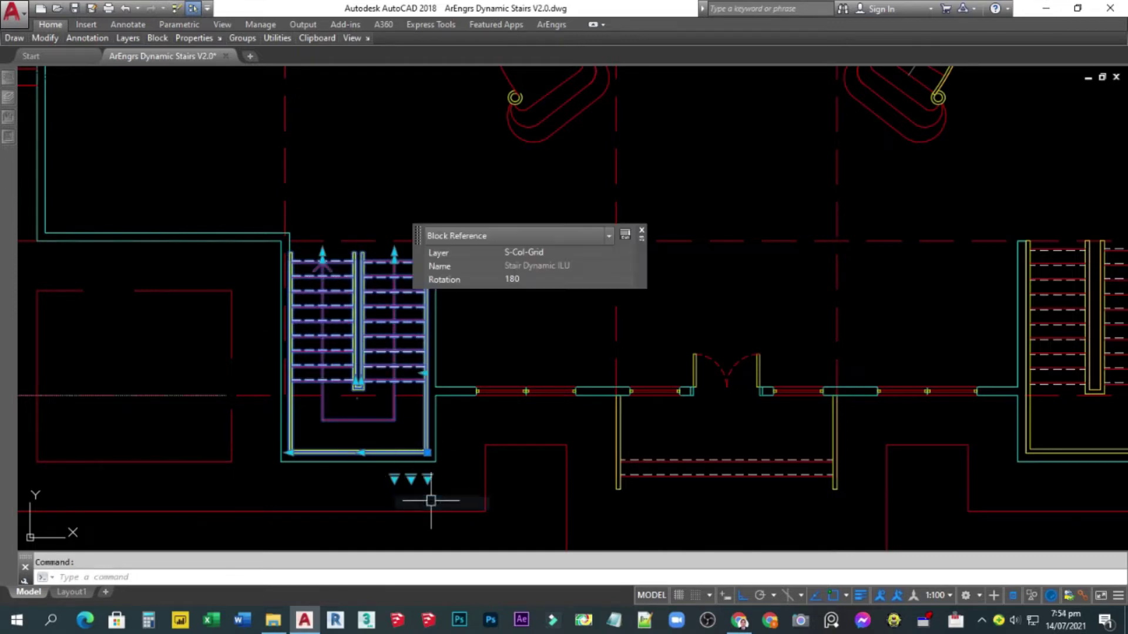
Insert the Stair Dynamic Angle block in the lower-left room and set its rotation to mirror the right-wing stair.
key("Escape")
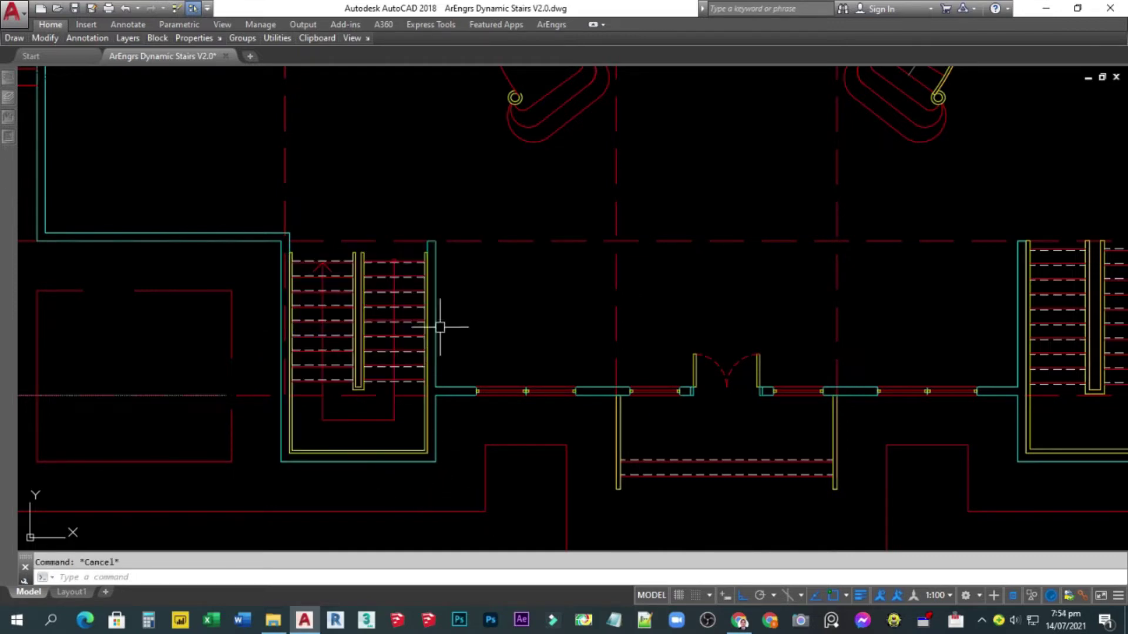
scroll(468, 284, "down", 2)
scroll(470, 268, "down", 1)
middle_click_drag(470, 269, 459, 292)
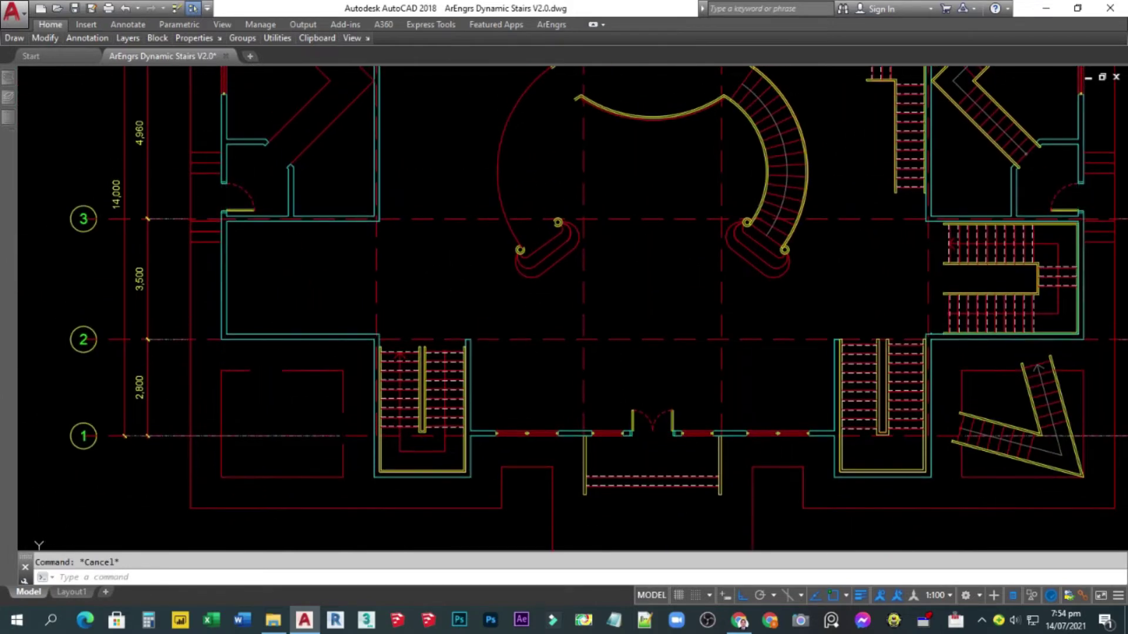
middle_click_drag(365, 382, 390, 335)
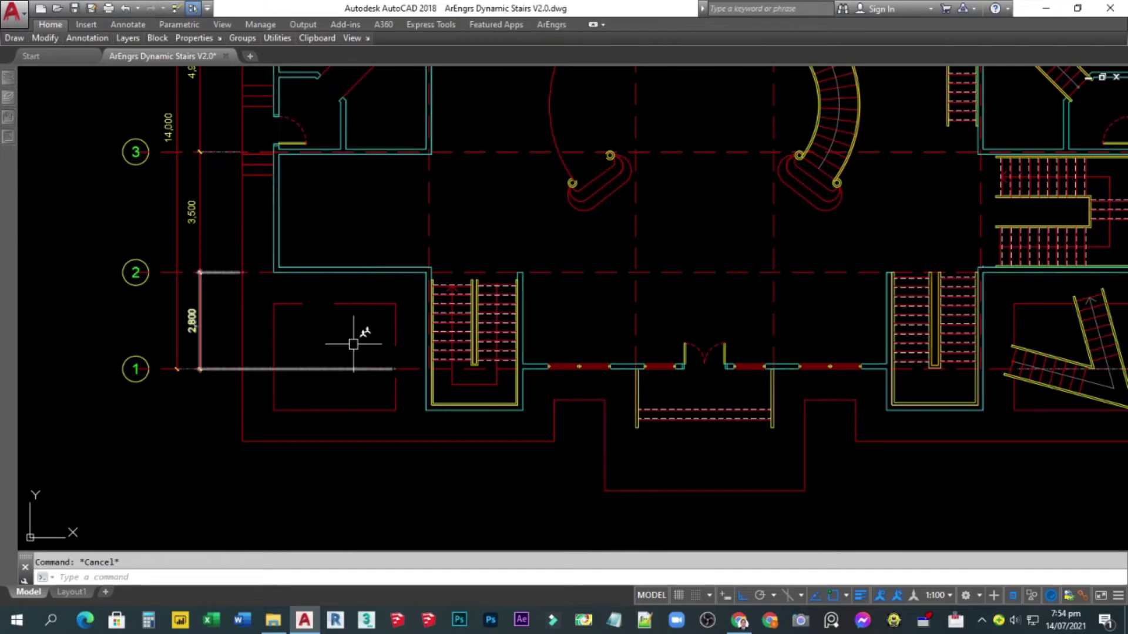
key("Return")
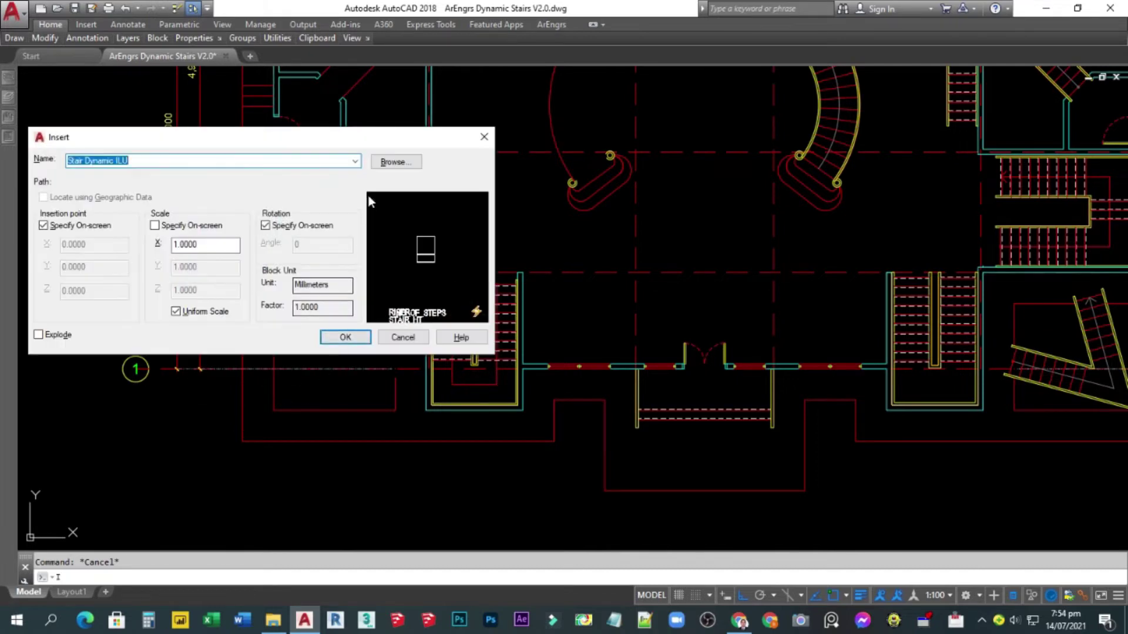
left_click(355, 162)
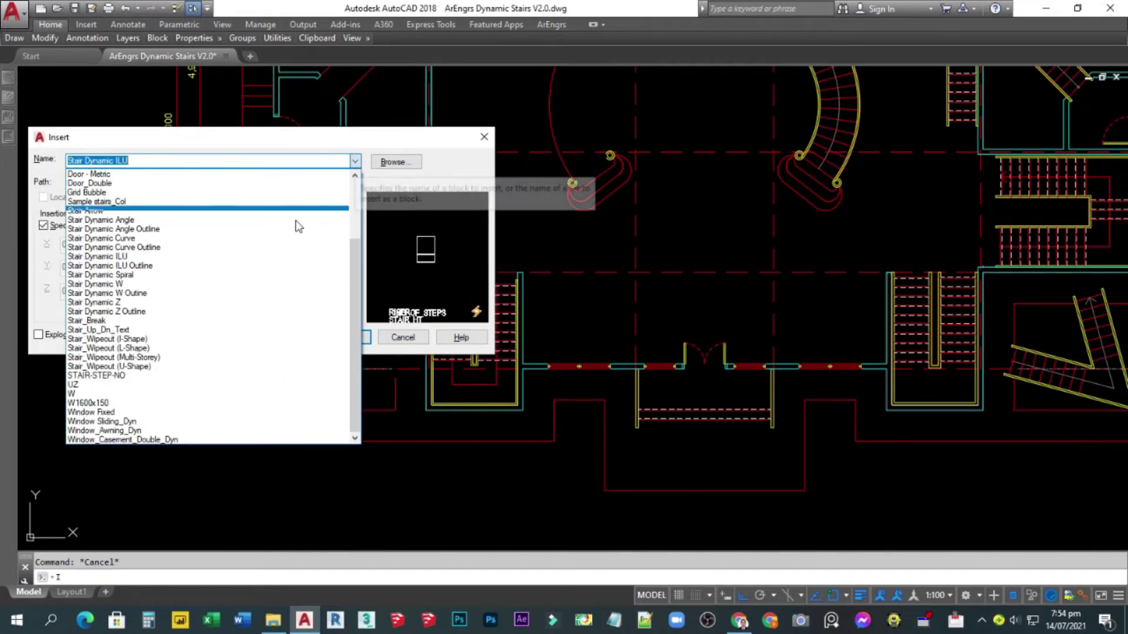
left_click(97, 223)
left_click(345, 338)
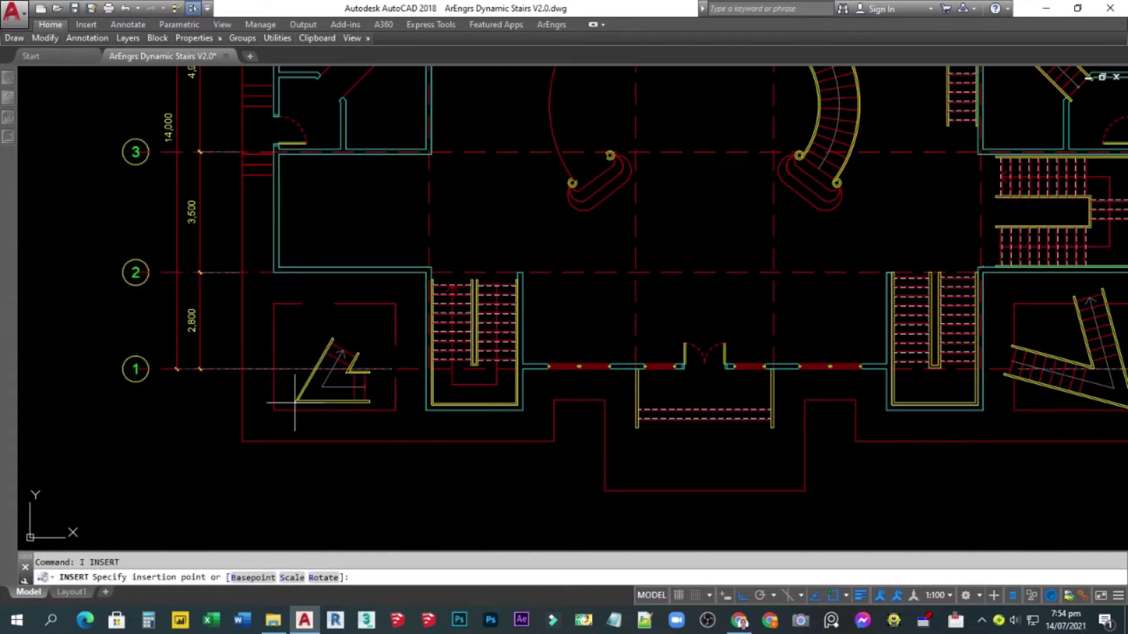
left_click(349, 369)
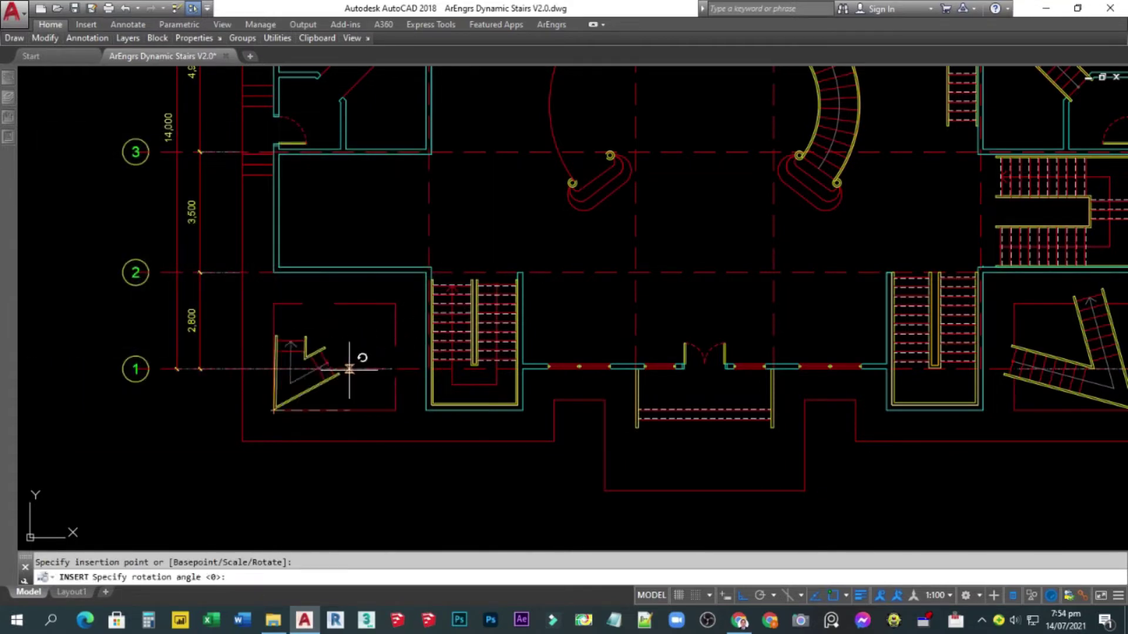
left_click(395, 377)
Select the new angled stair and try lengthening its flight, then cancel the stretch.
scroll(284, 433, "up", 4)
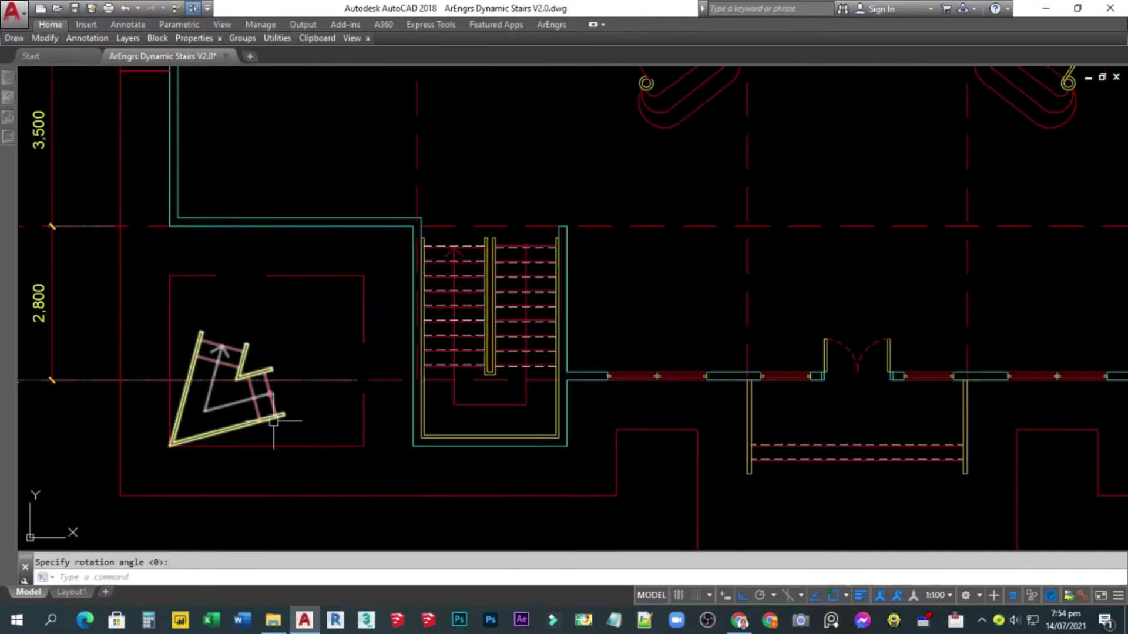
left_click(284, 450)
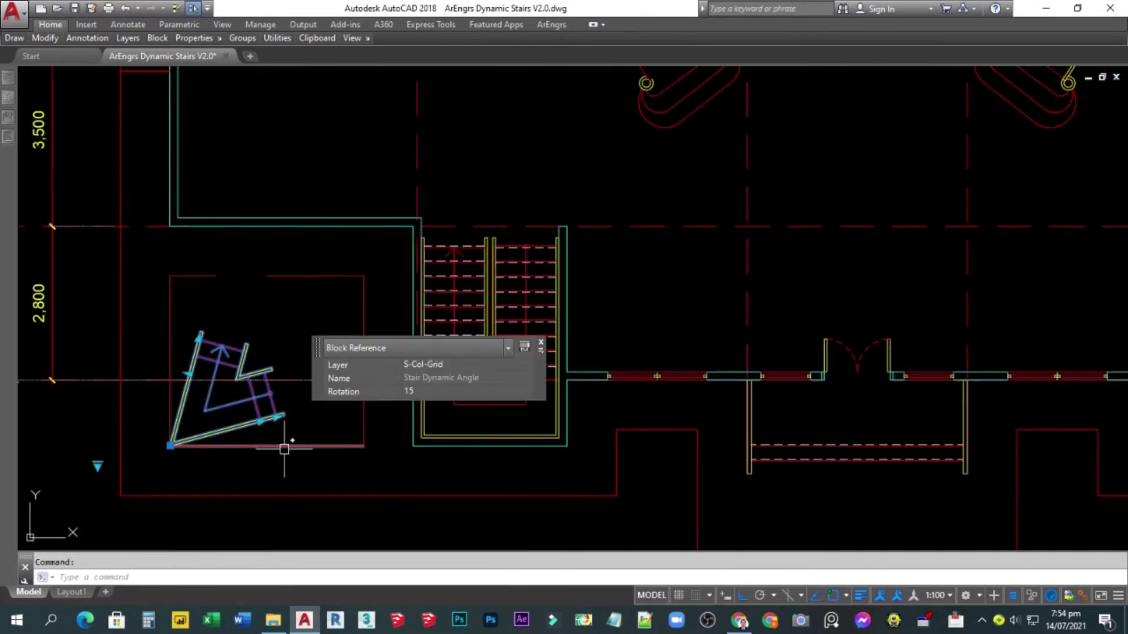
left_click(276, 418)
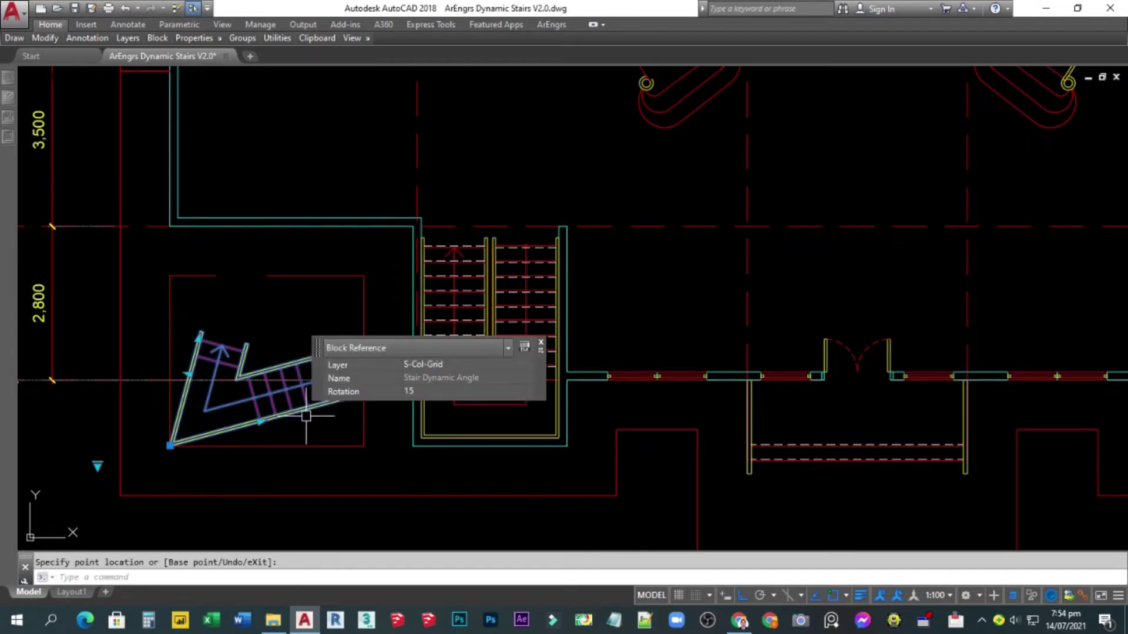
middle_click_drag(259, 322, 181, 294)
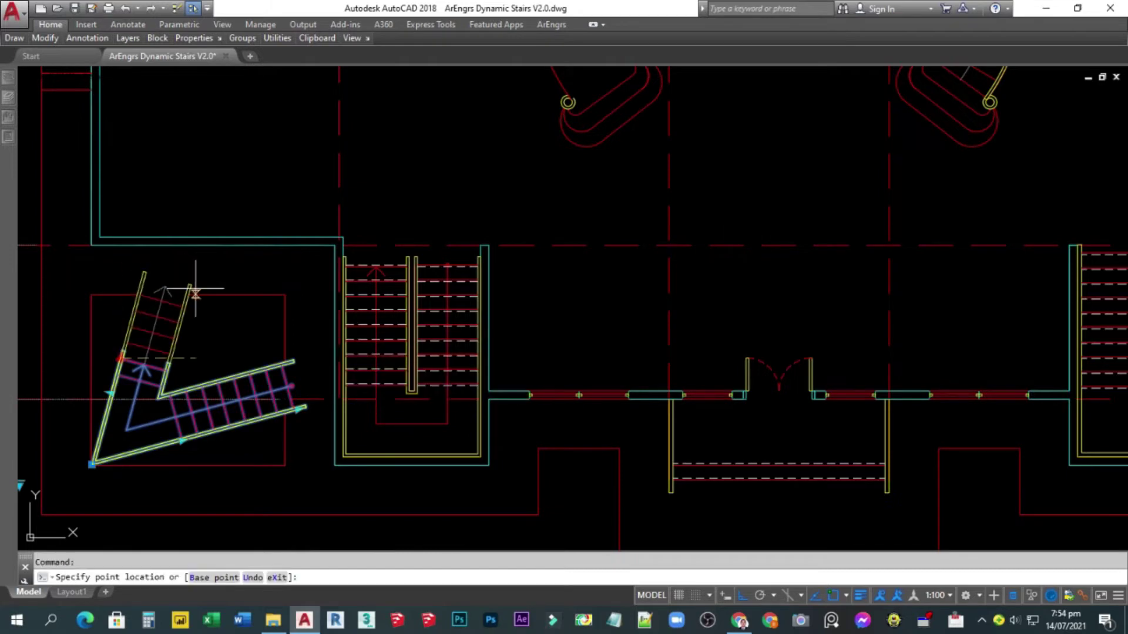
key("Escape")
key("Escape")
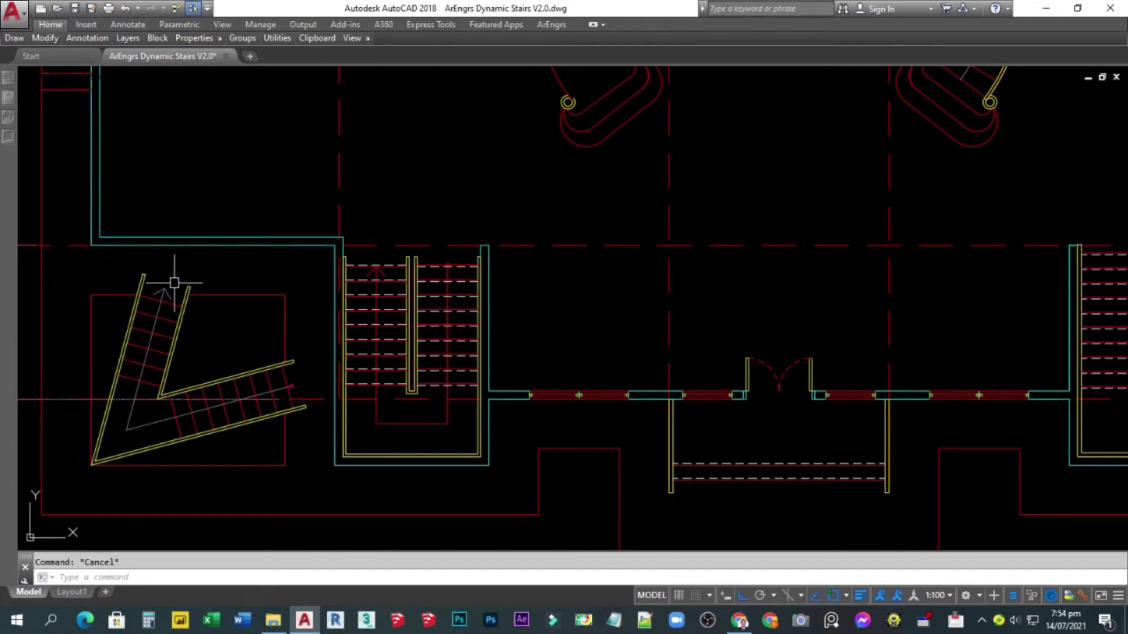
scroll(230, 323, "down", 3)
scroll(276, 306, "up", 1)
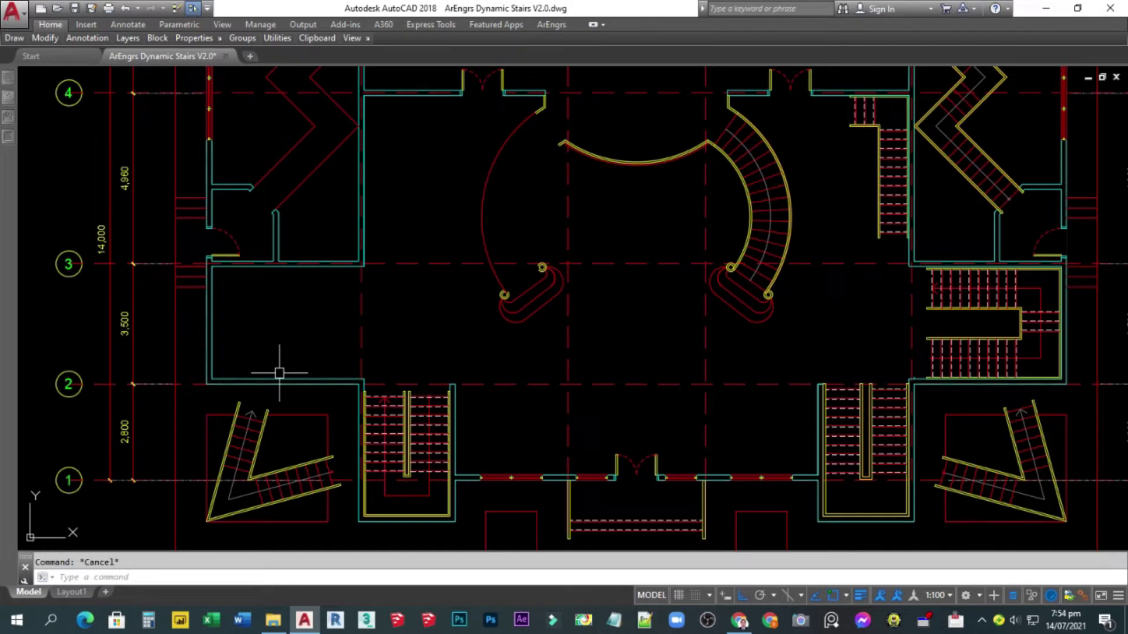
Insert the Stair Dynamic ILU block at the room's lower wall corner with rotation 0.
type("i")
key("Return")
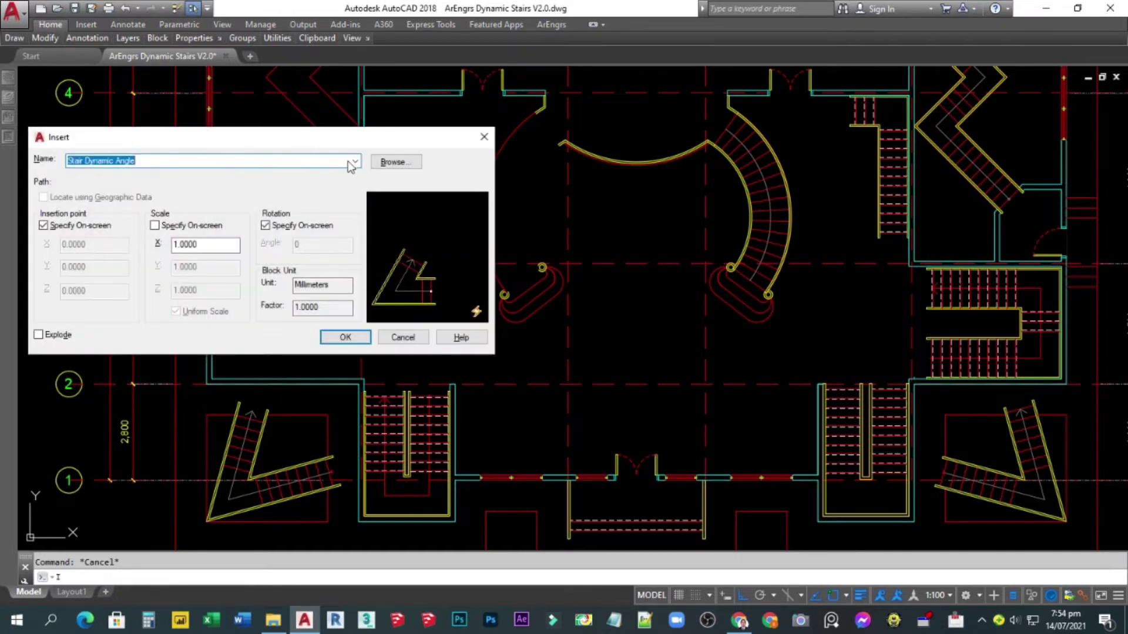
left_click(355, 162)
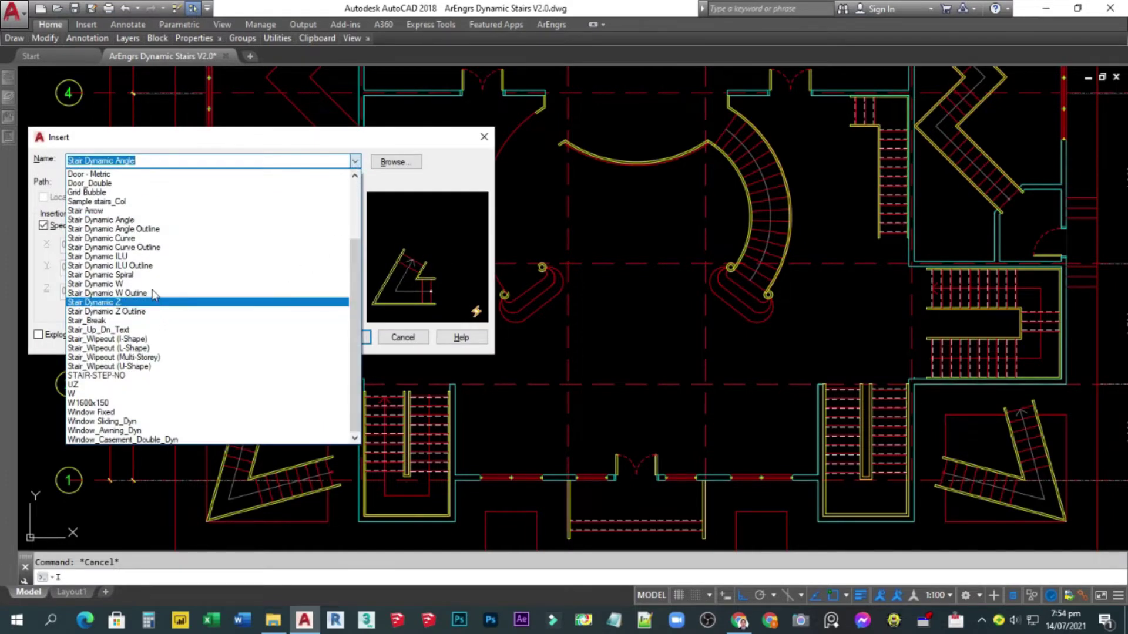
left_click(126, 257)
left_click(345, 337)
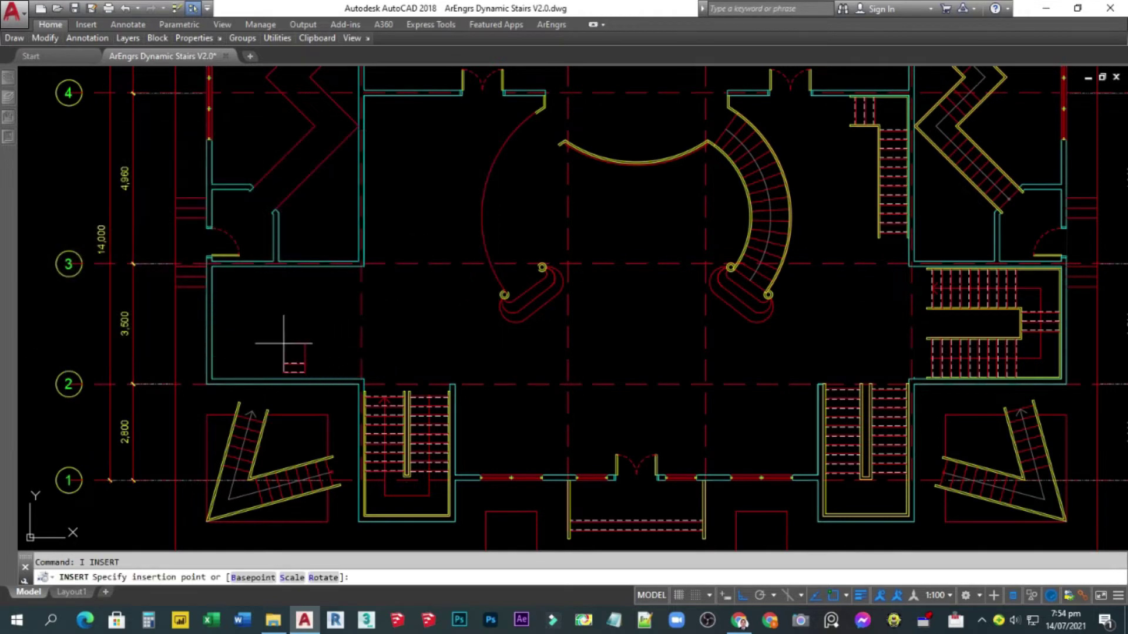
scroll(267, 320, "up", 2)
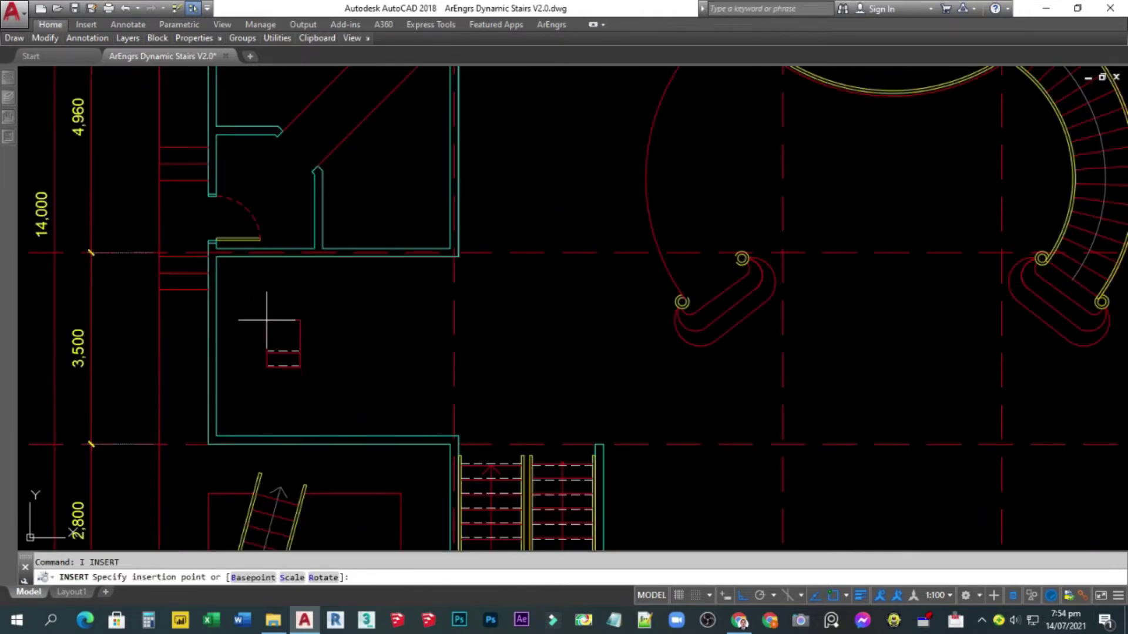
left_click(216, 436)
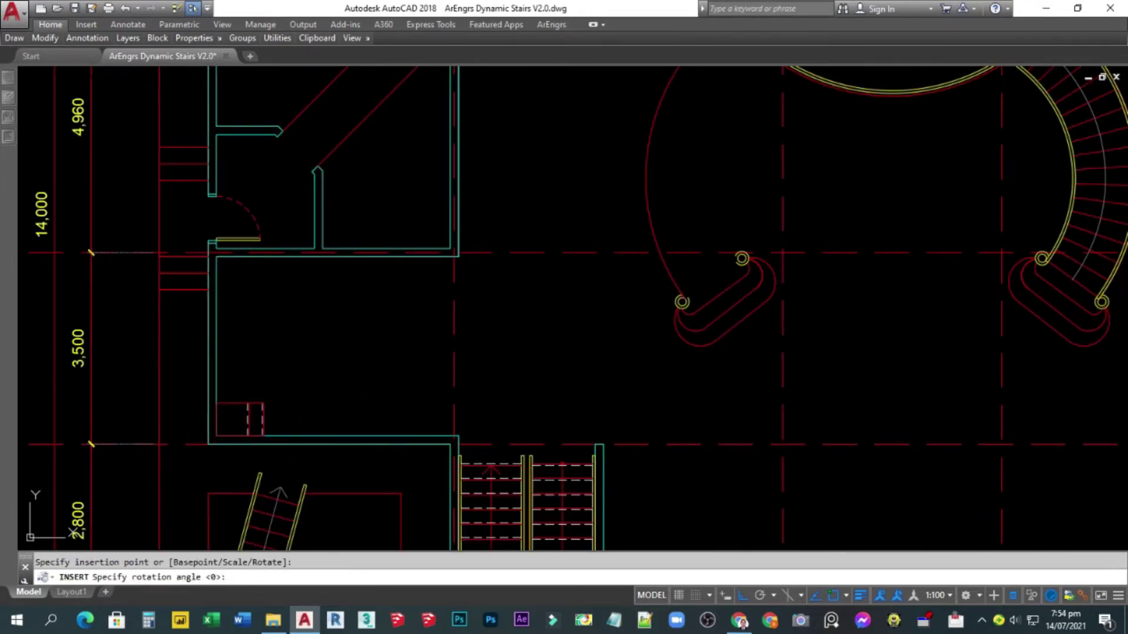
key("Return")
Switch the stair to the two-flight U shape and stretch it up to the upper wall line.
left_click(266, 407)
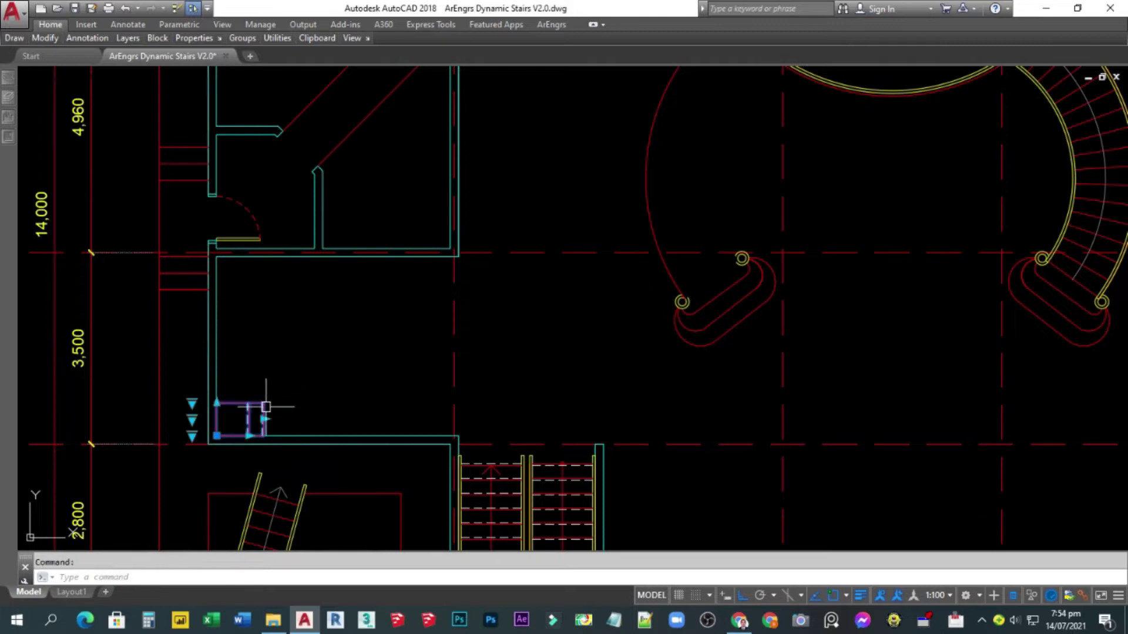
left_click(192, 436)
left_click(241, 492)
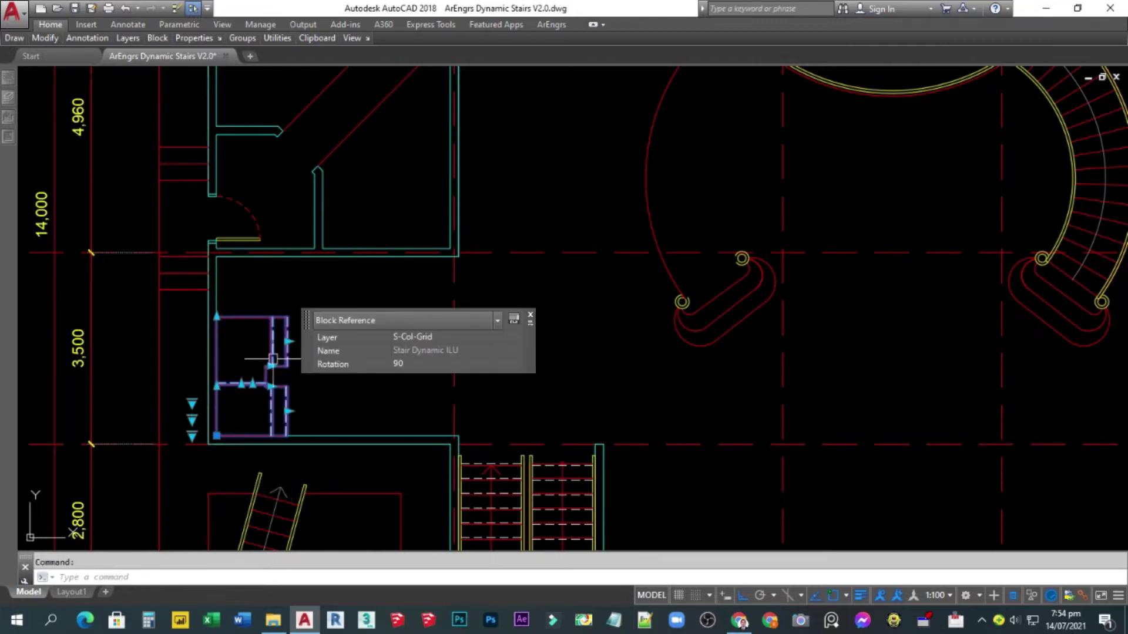
left_click(217, 316)
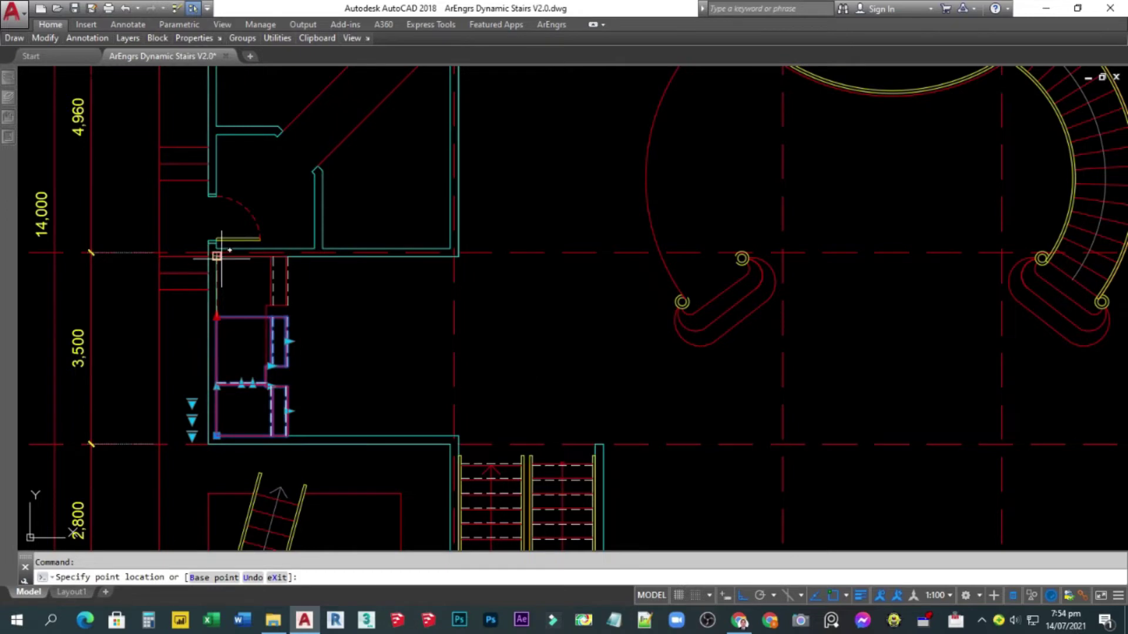
middle_click_drag(217, 255, 147, 234)
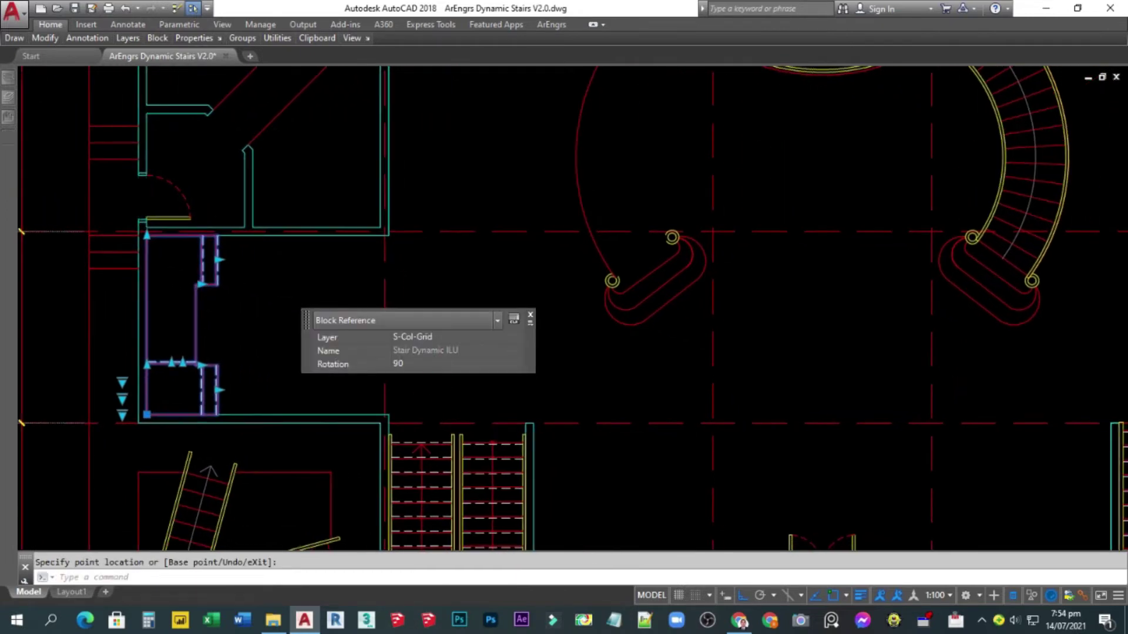
Lengthen the bottom and upper flights to the right, resize the landing, then undo the landing edit.
left_click(219, 389)
left_click(322, 390)
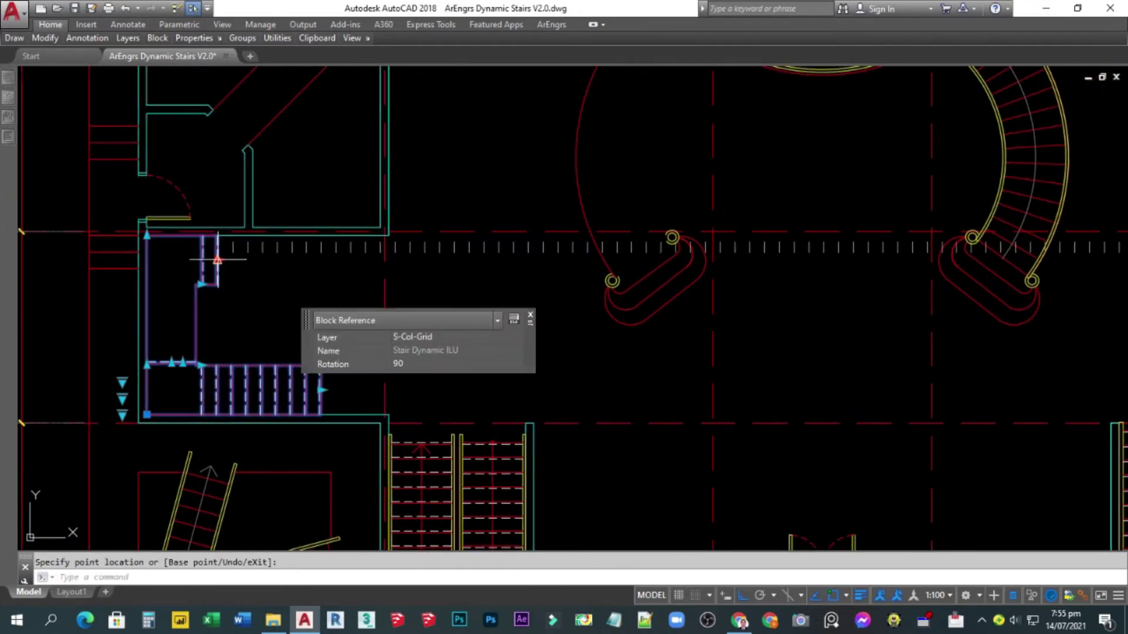
left_click(219, 259)
left_click(318, 273)
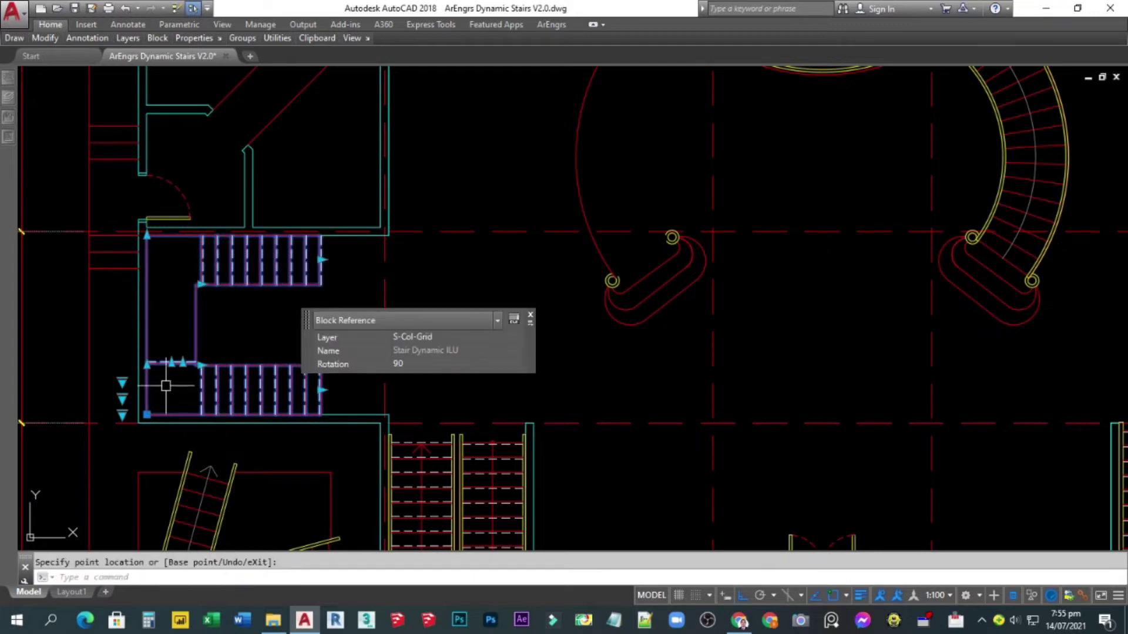
left_click(147, 365)
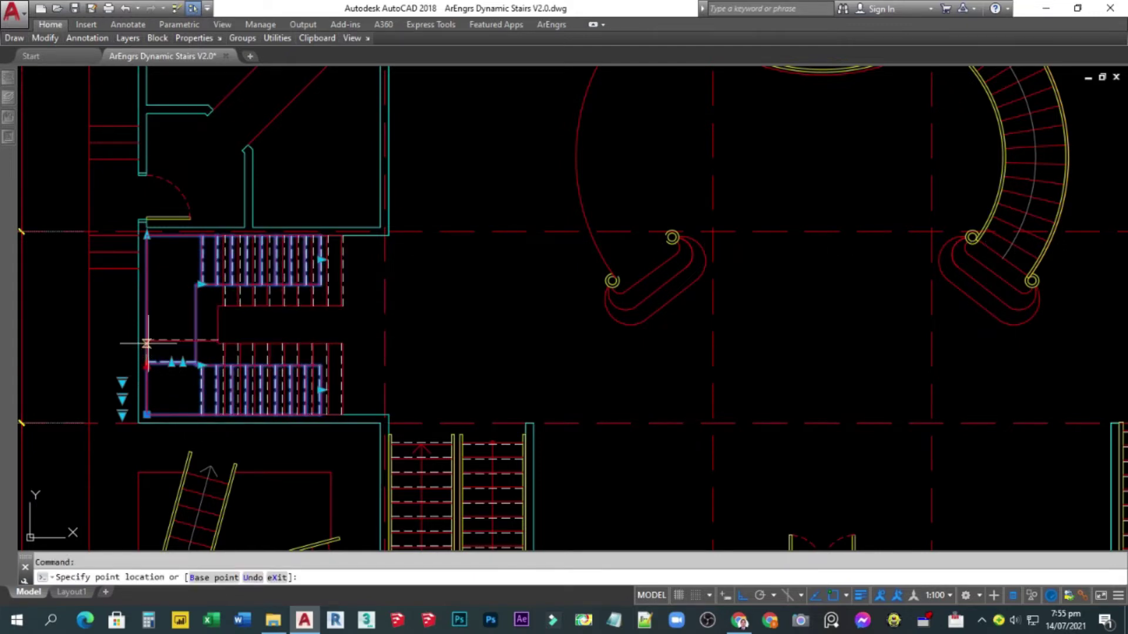
left_click(146, 343)
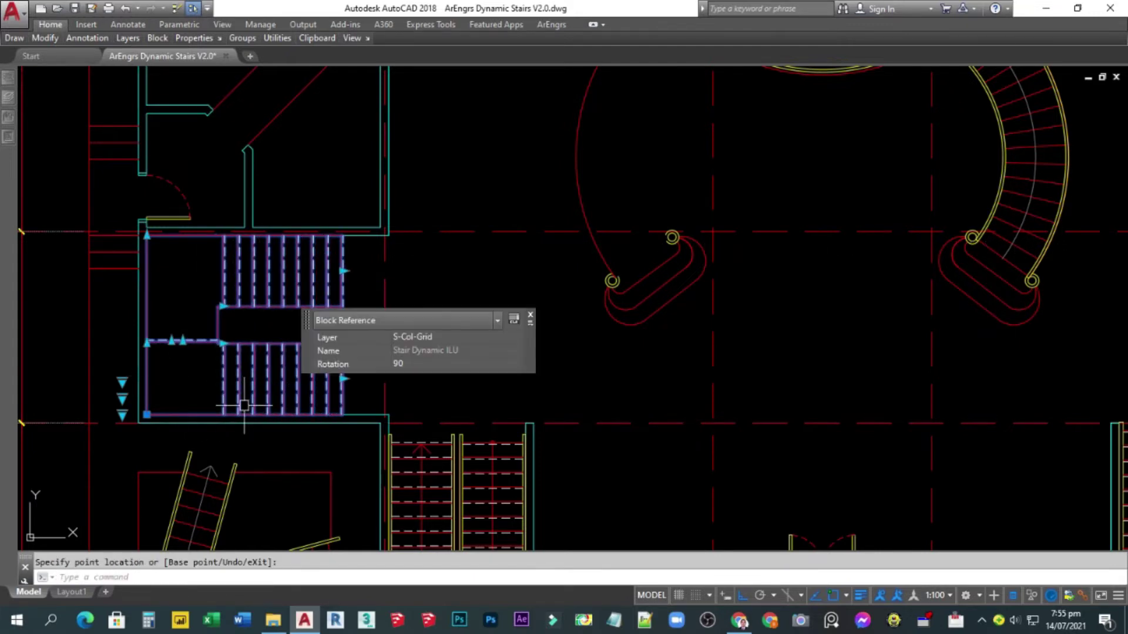
key("ctrl+z")
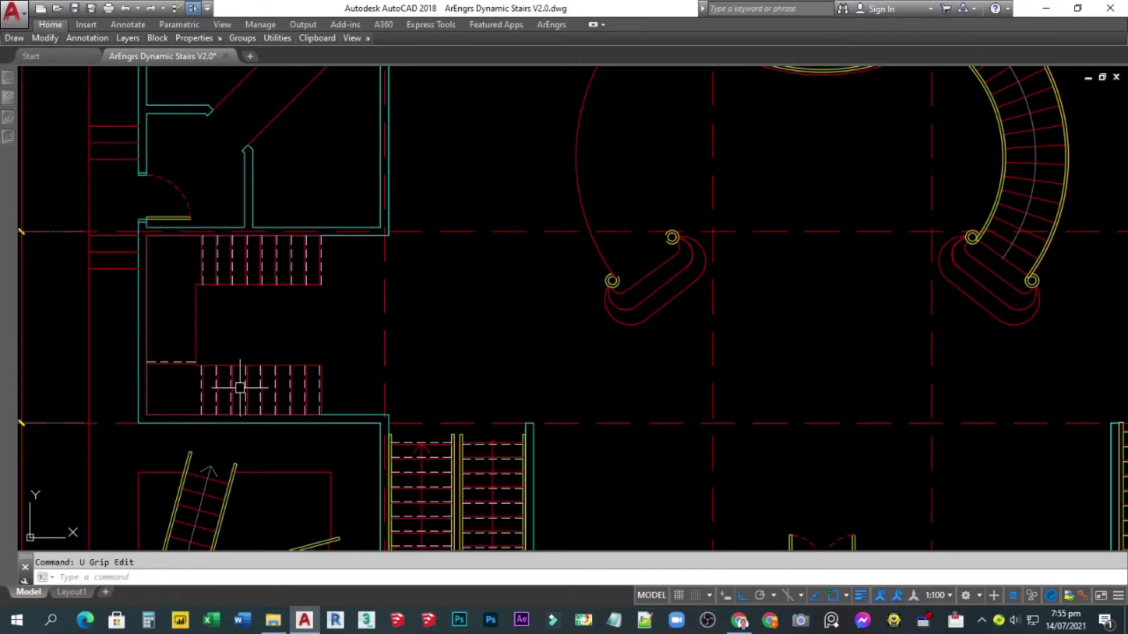
Select the U-shaped stair and widen the landing between its flights.
left_click(220, 365)
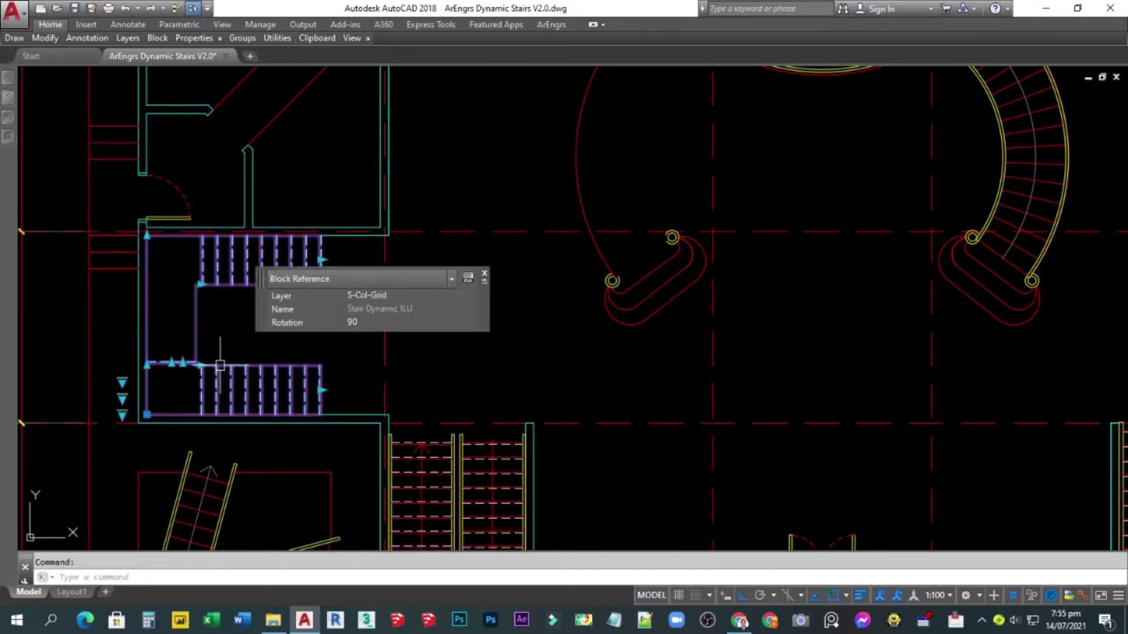
left_click(172, 363)
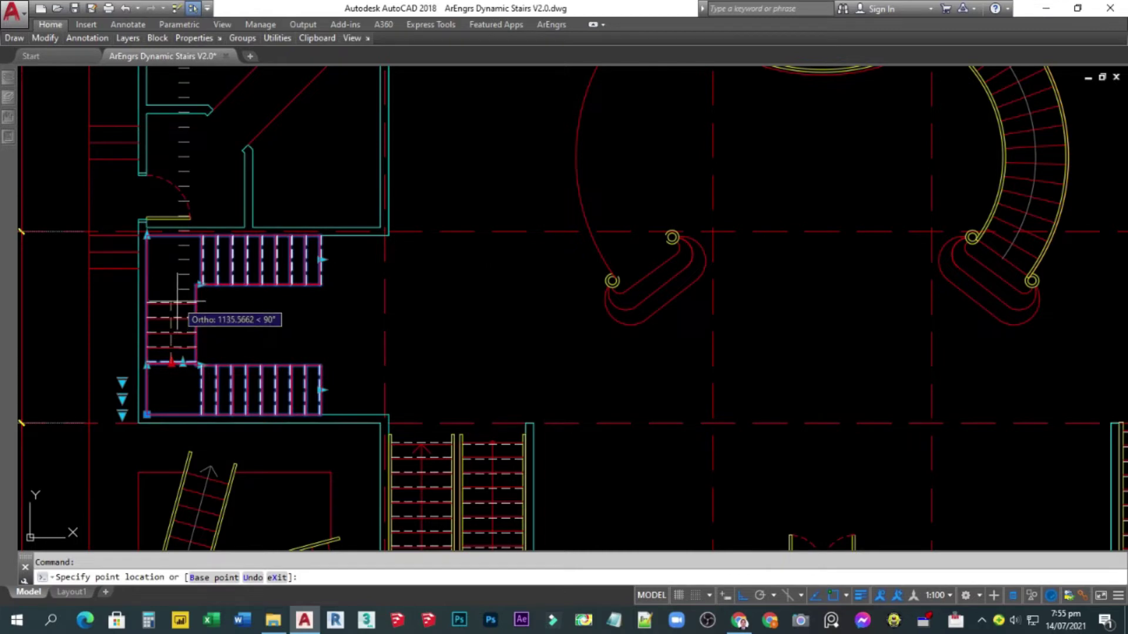
scroll(191, 344, "up", 4)
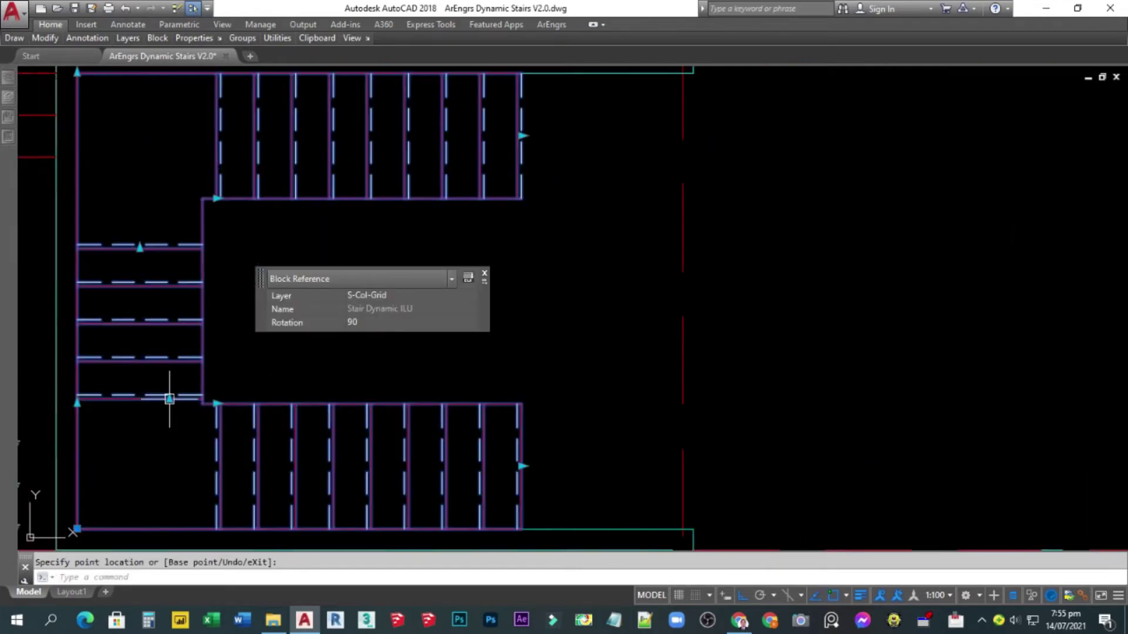
scroll(166, 377, "down", 2)
mouse_move(207, 354)
middle_mouse_down()
mouse_move(180, 339)
mouse_move(183, 325)
middle_mouse_up()
scroll(235, 363, "down", 3)
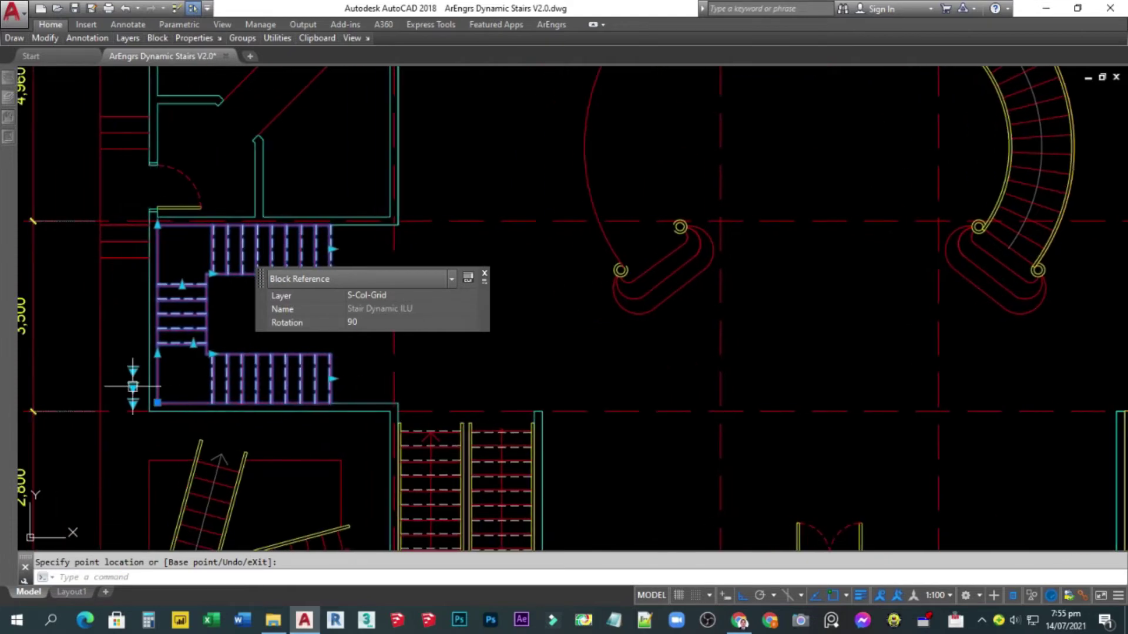
Set the stair's handrails to Left and Right.
left_click(133, 387)
left_click(186, 413)
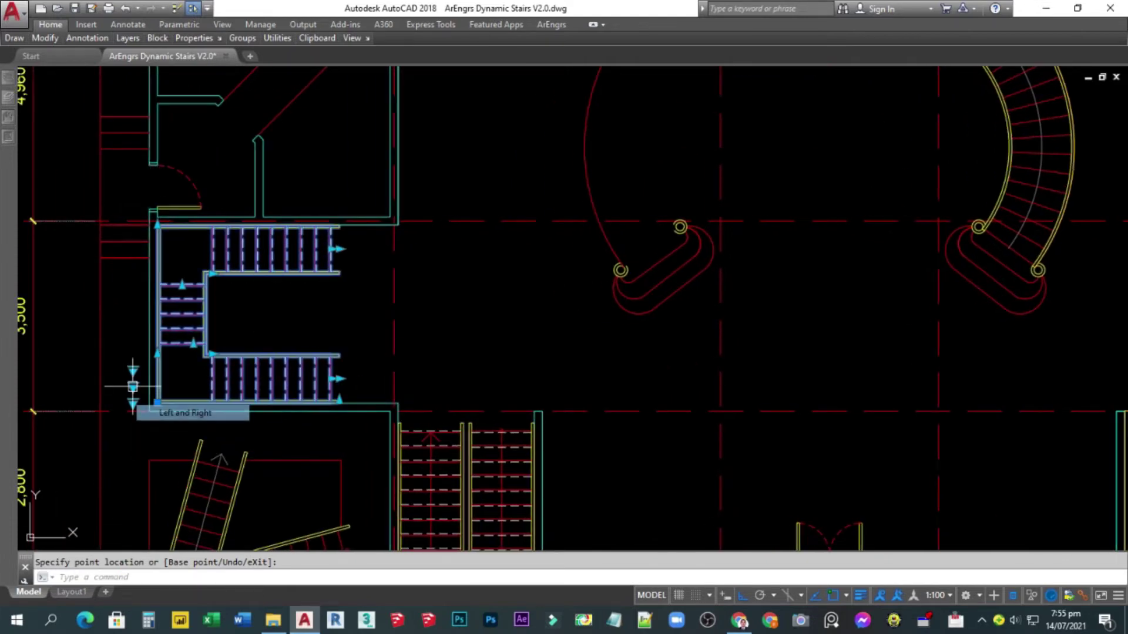
key("Escape")
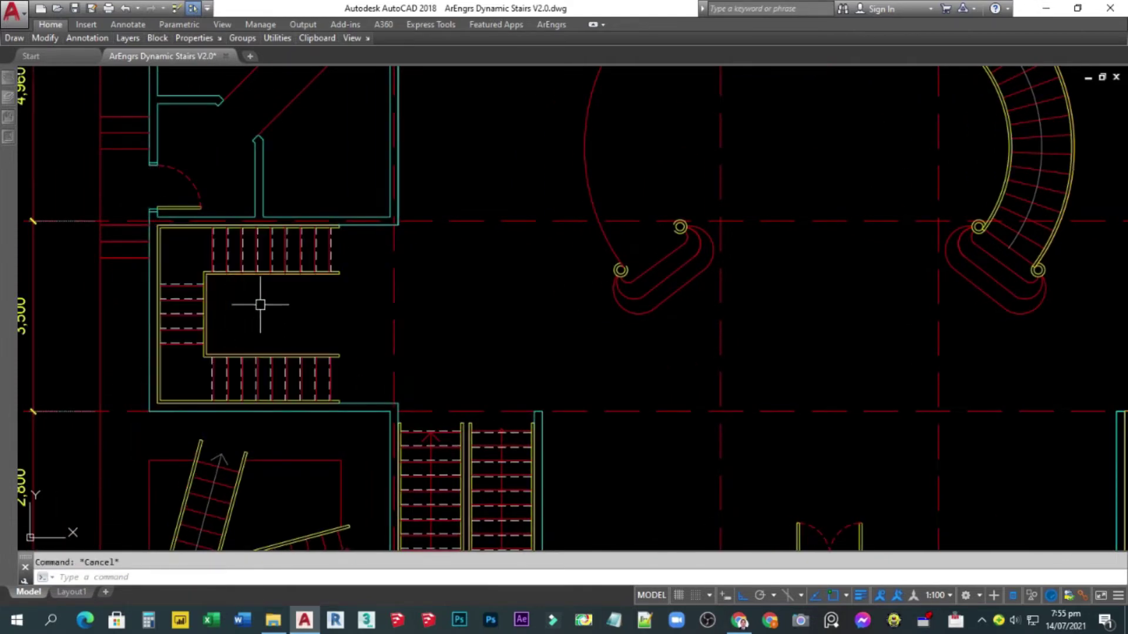
Extend the top flight further right, abandoning the unfinished bottom-flight stretch.
left_click(340, 262)
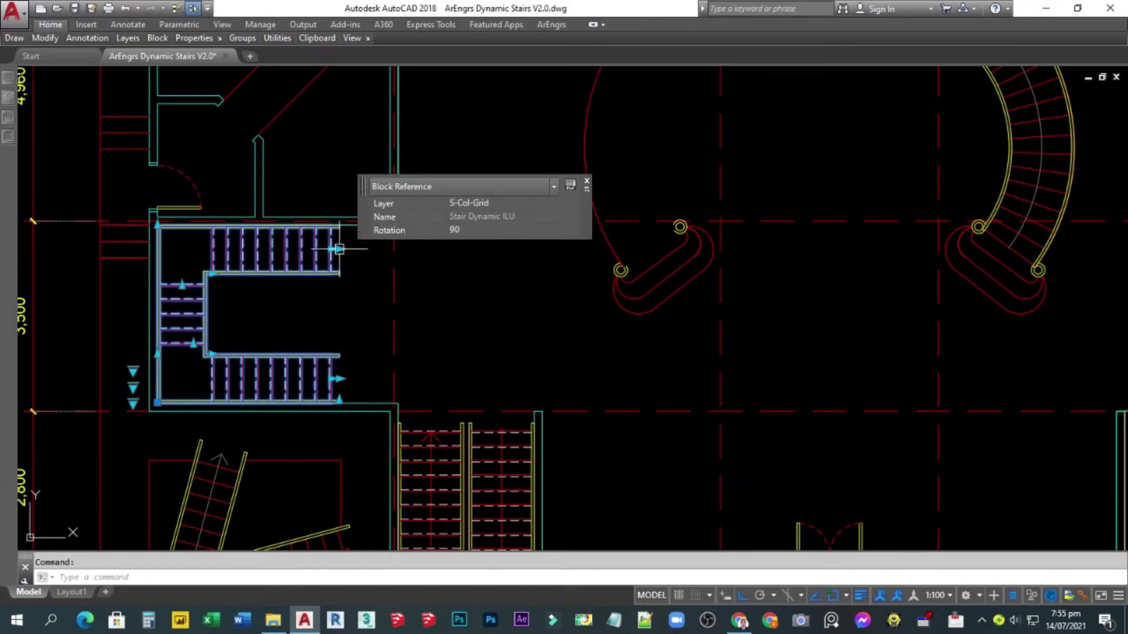
left_click(332, 249)
left_click(367, 249)
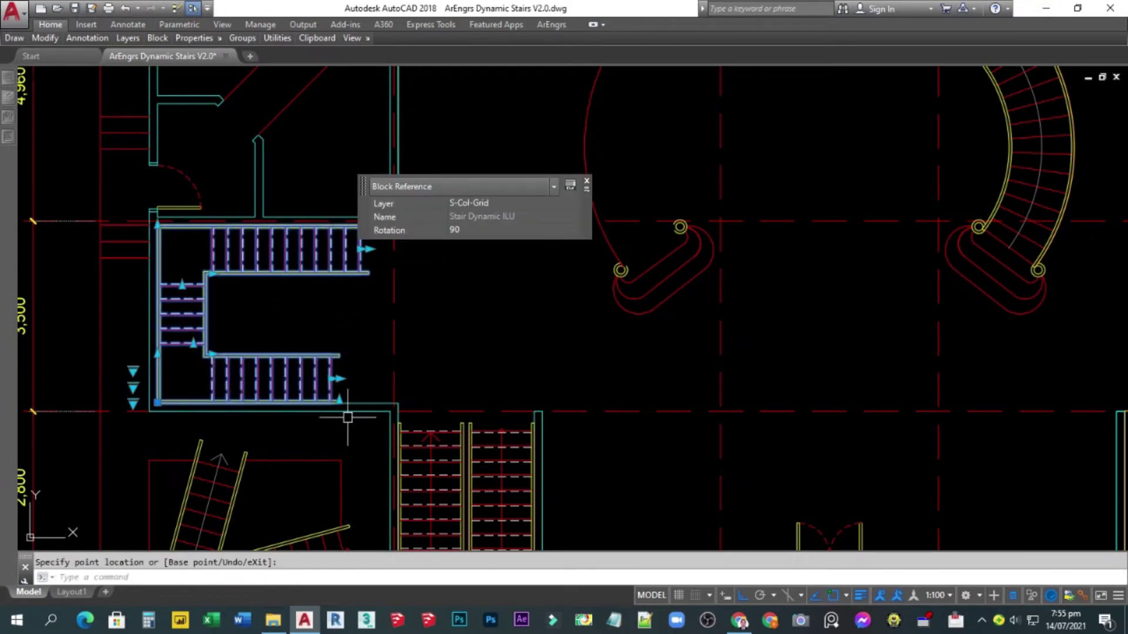
left_click(332, 379)
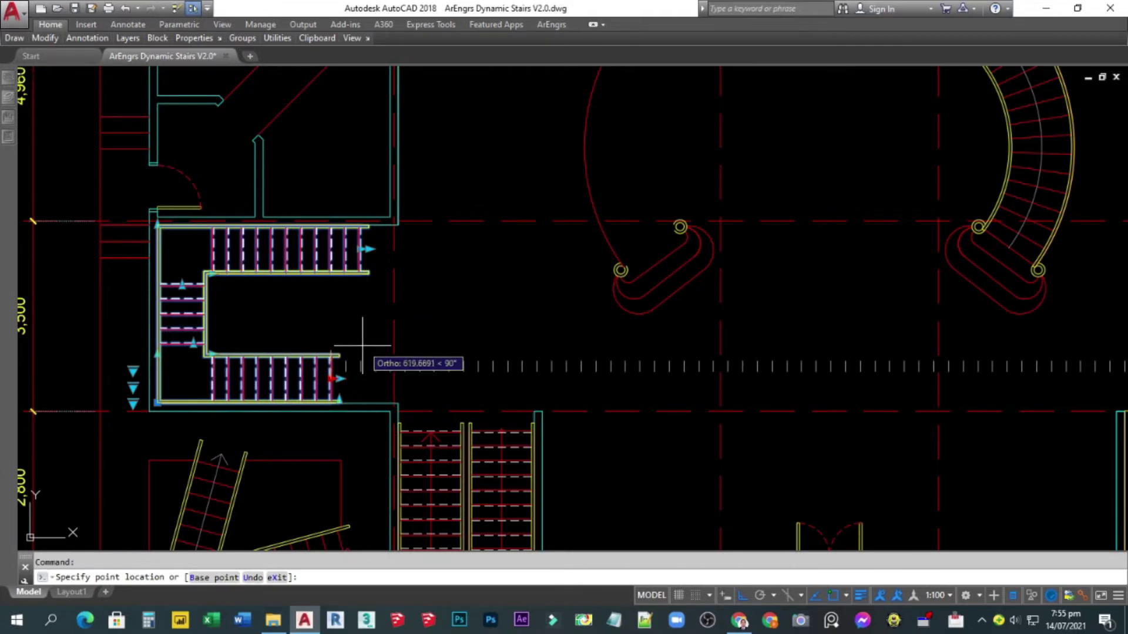
key("Escape")
Stretch the upper flight's end toward the room's right wall.
middle_click_drag(369, 263, 207, 296)
scroll(208, 296, "up", 2)
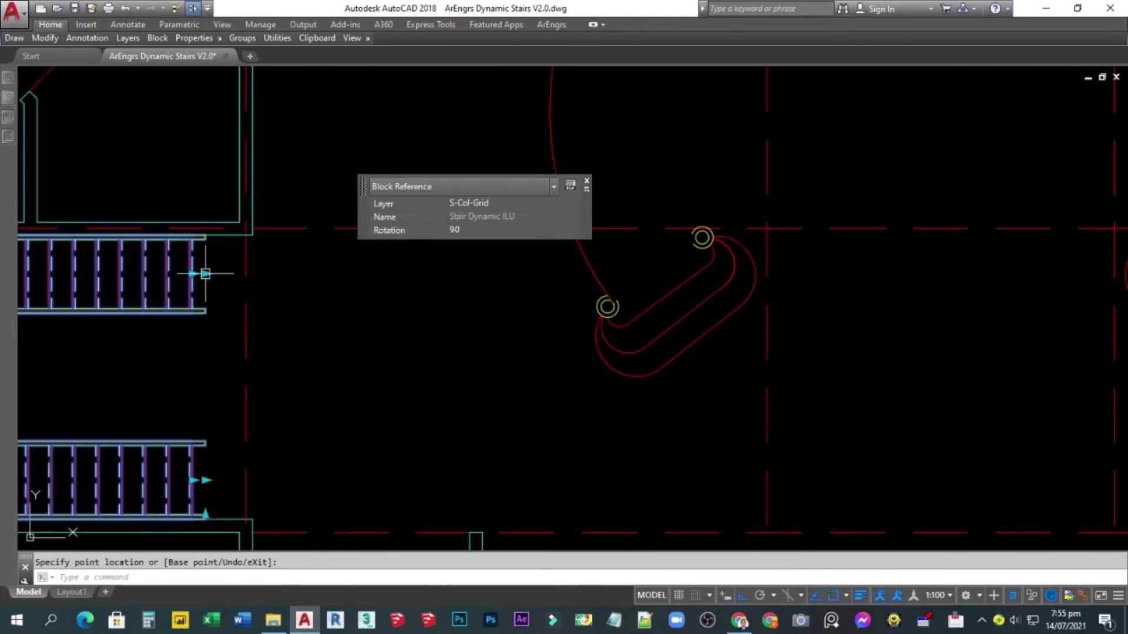
left_click(205, 273)
left_click(287, 299)
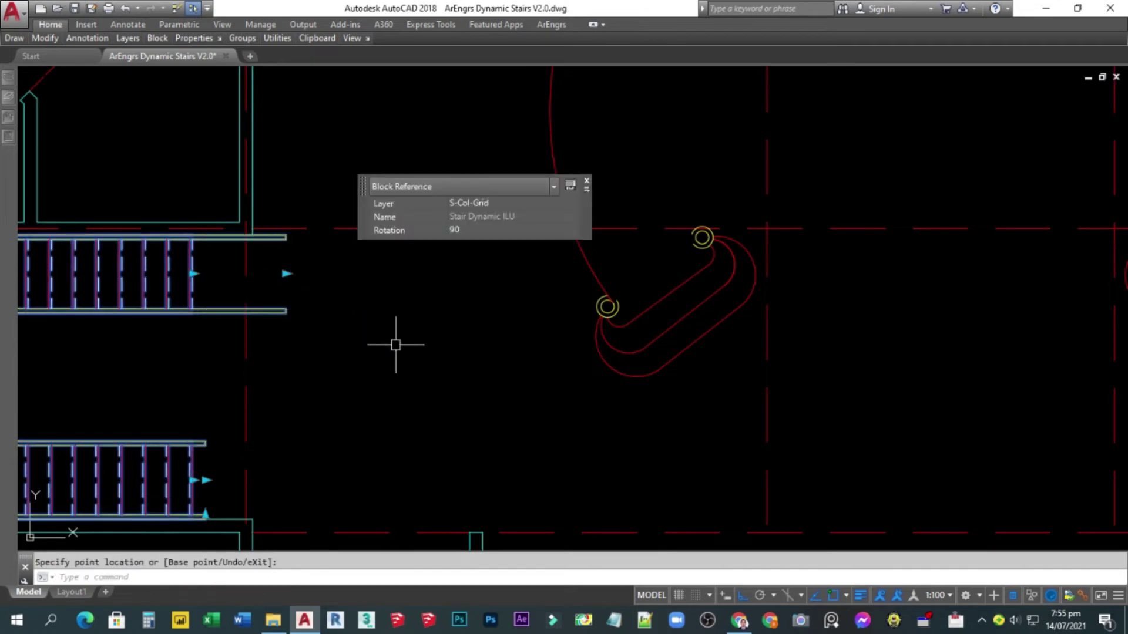
key("Escape")
scroll(403, 323, "down", 2)
Cancel an unwanted grip stretch and undo the last zoom to see the whole plan.
left_click(165, 317)
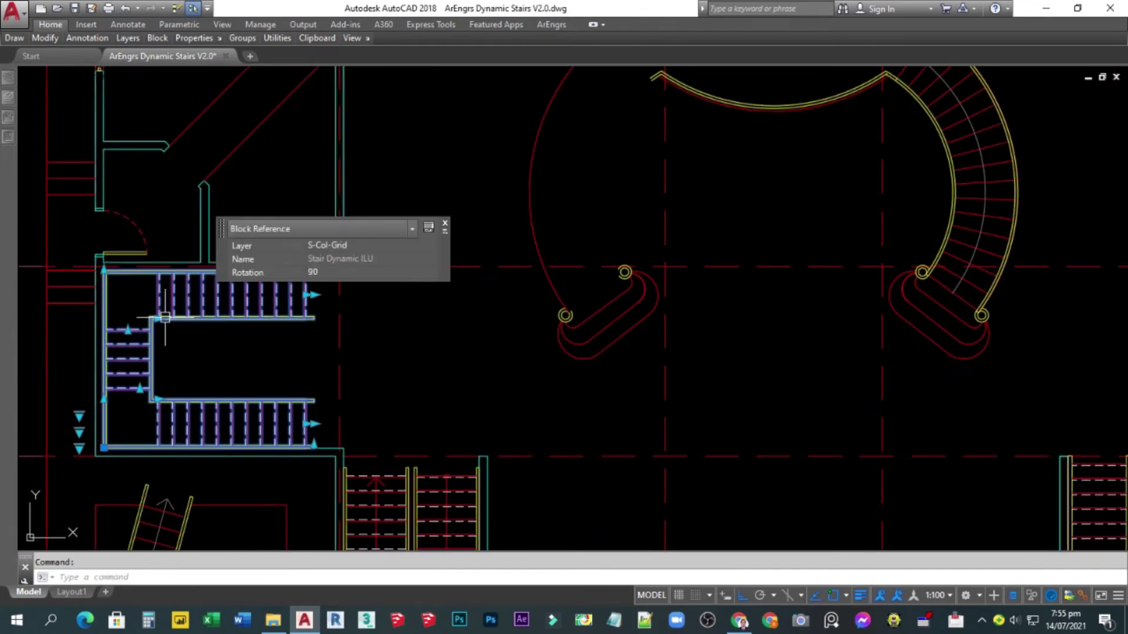
scroll(165, 317, "up", 2)
left_click(197, 333)
key("Escape")
type("u")
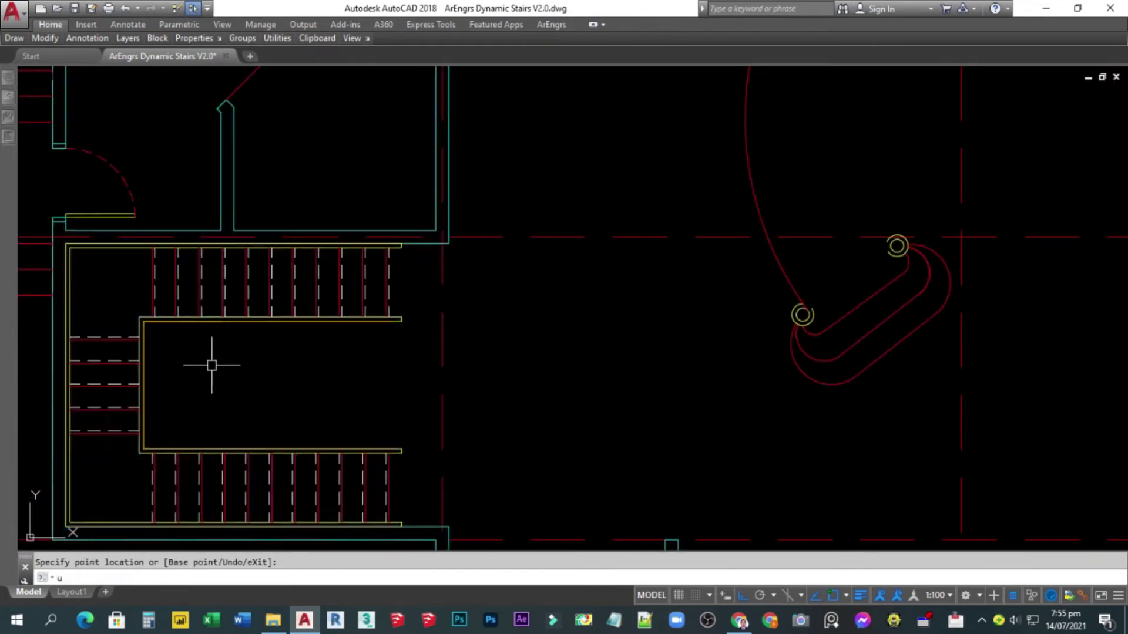
key("Return")
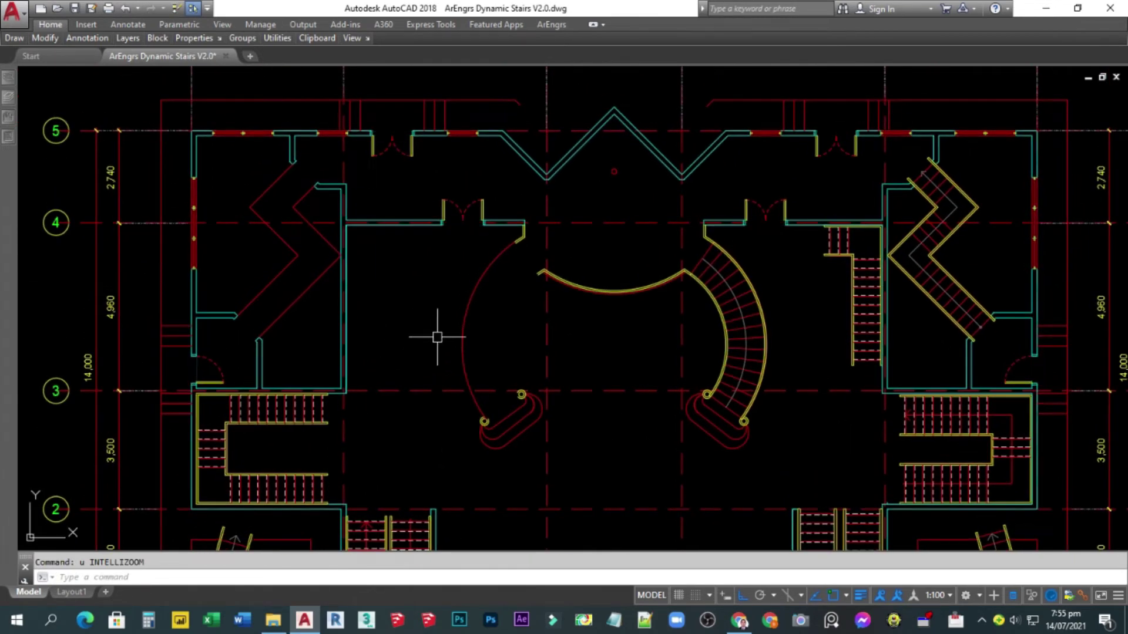
Insert the Stair Dynamic Z block in the upper-left room and set its rotation.
key("Return")
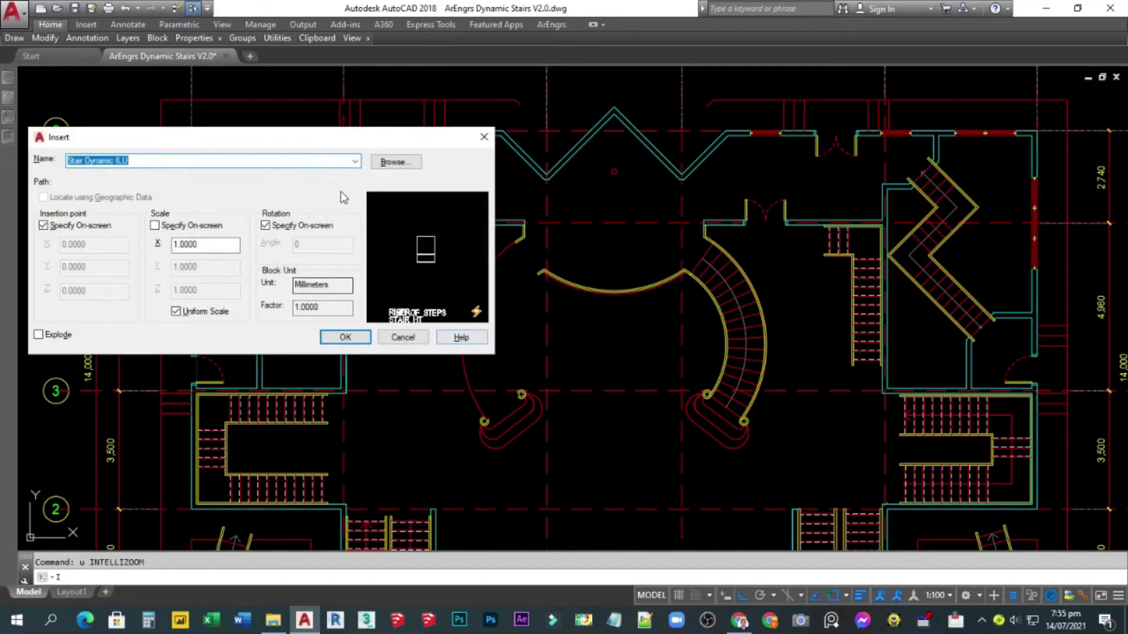
left_click(355, 162)
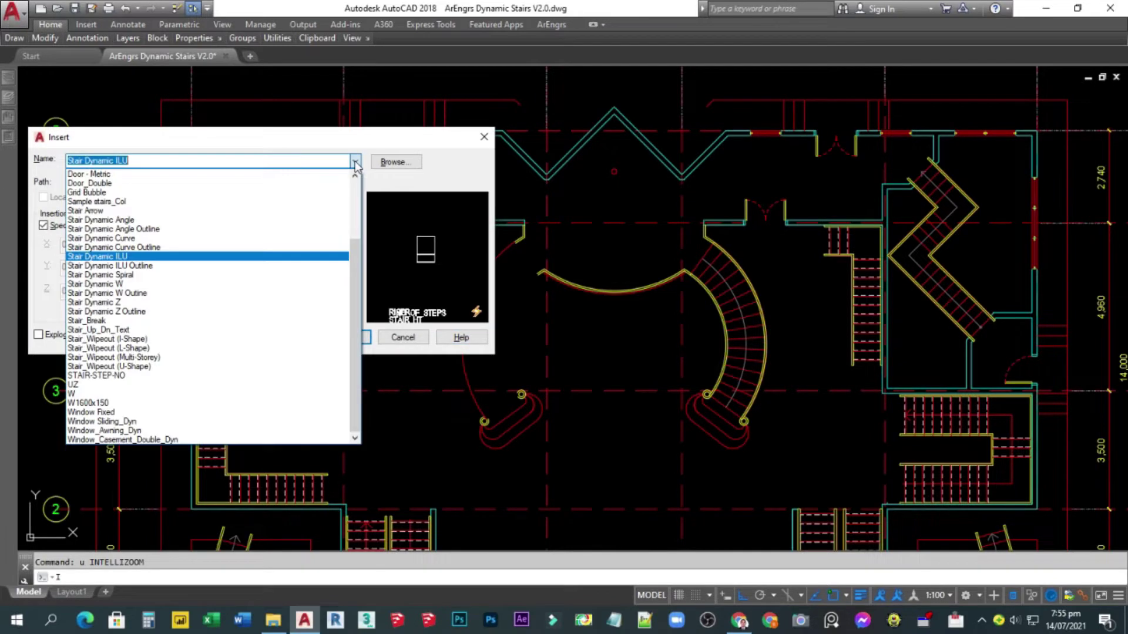
left_click(109, 302)
left_click(345, 338)
scroll(353, 353, "up", 2)
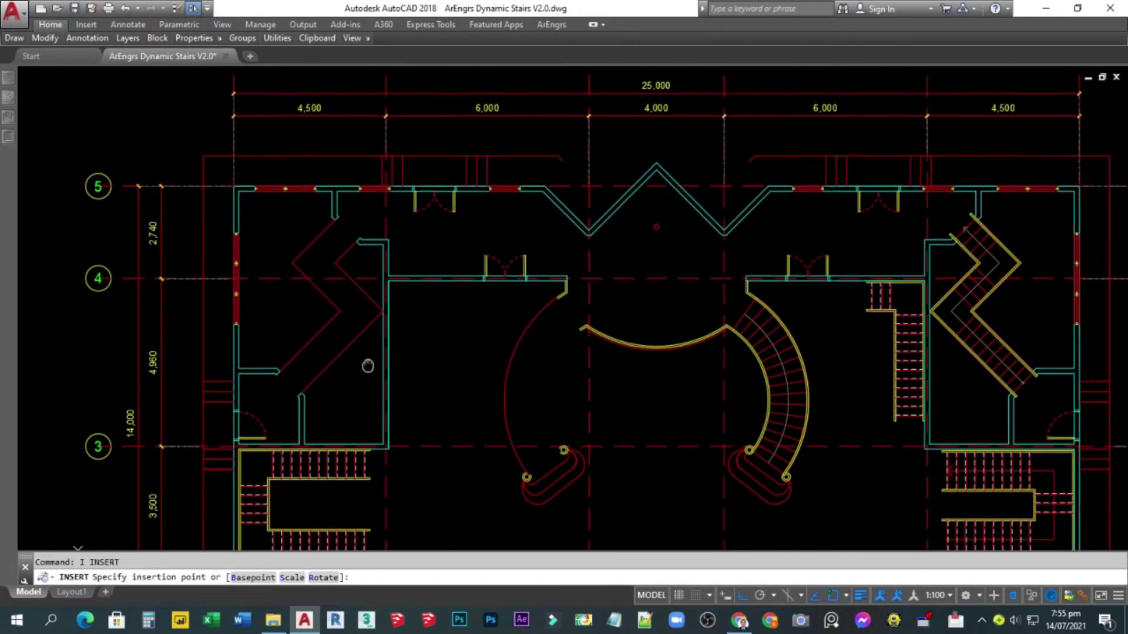
scroll(308, 272, "up", 2)
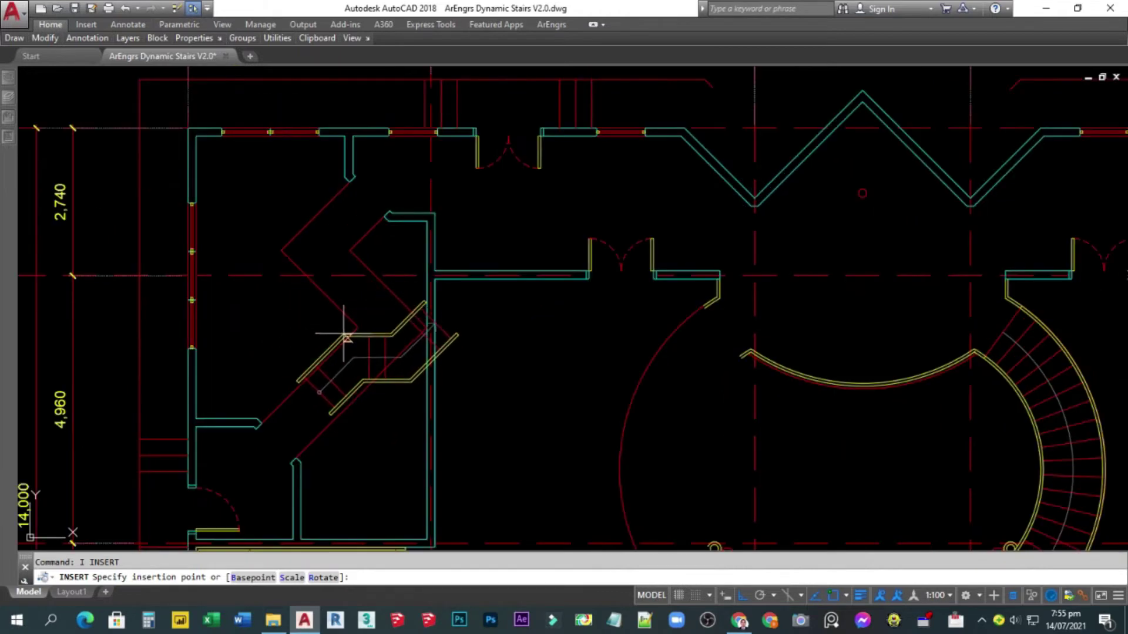
left_click(357, 323)
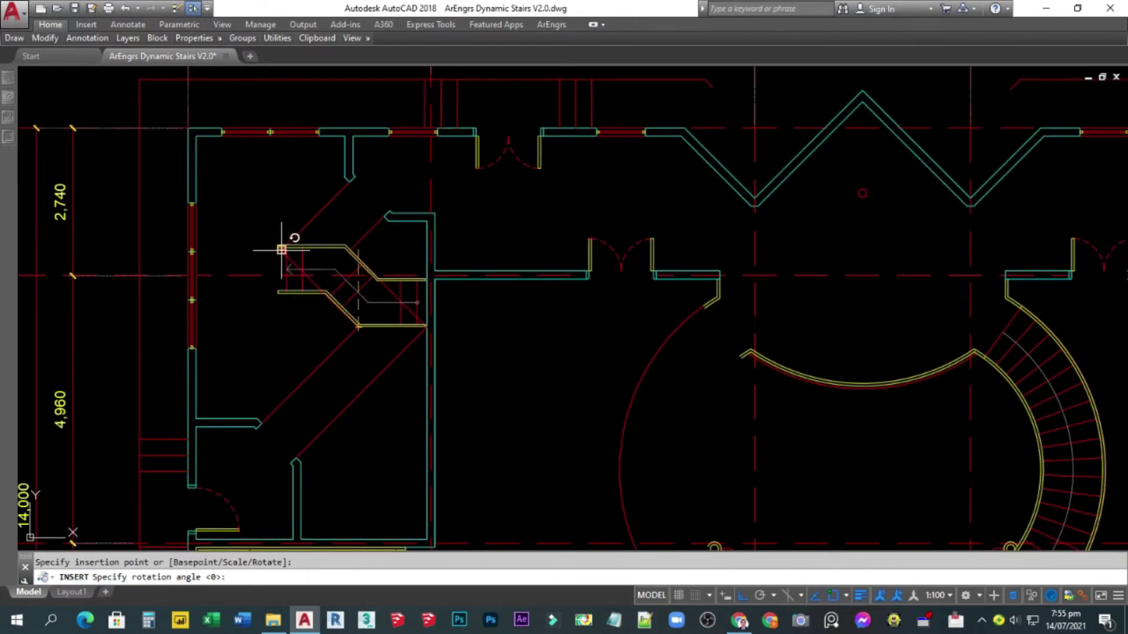
left_click(285, 252)
Select the Z stair and start reshaping it from one of its grips.
left_click(341, 298)
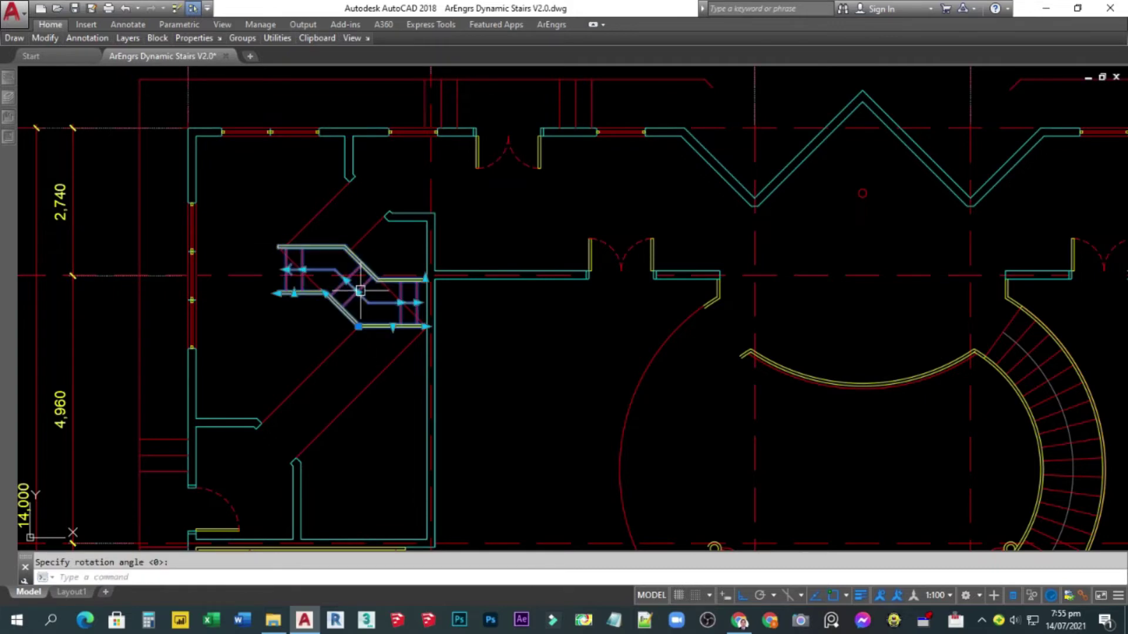
left_click(325, 293)
scroll(290, 253, "up", 6)
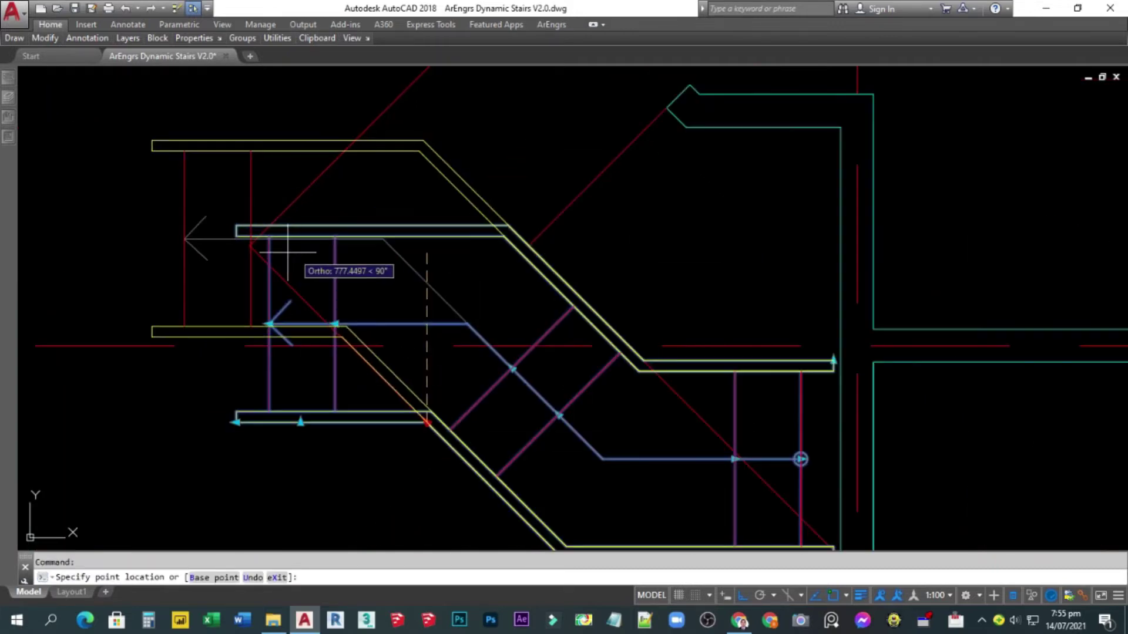
Rotate and reshape the stair into a diagonal Z layout along the red outline.
left_click(309, 360)
scroll(299, 364, "down", 5)
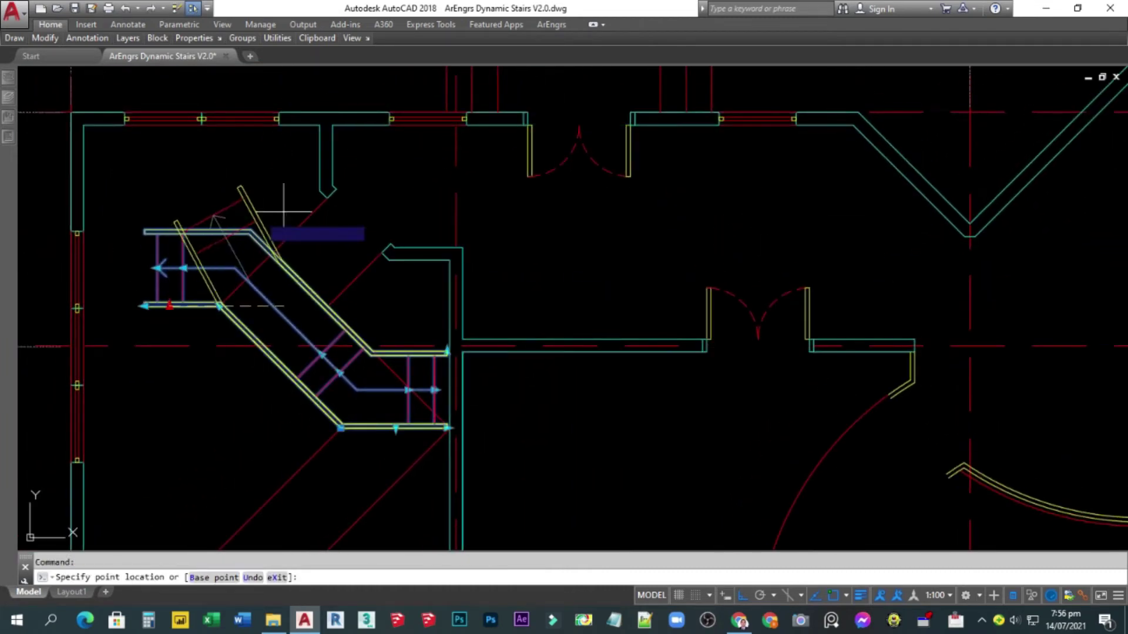
left_click(310, 219)
middle_click_drag(330, 245, 256, 316)
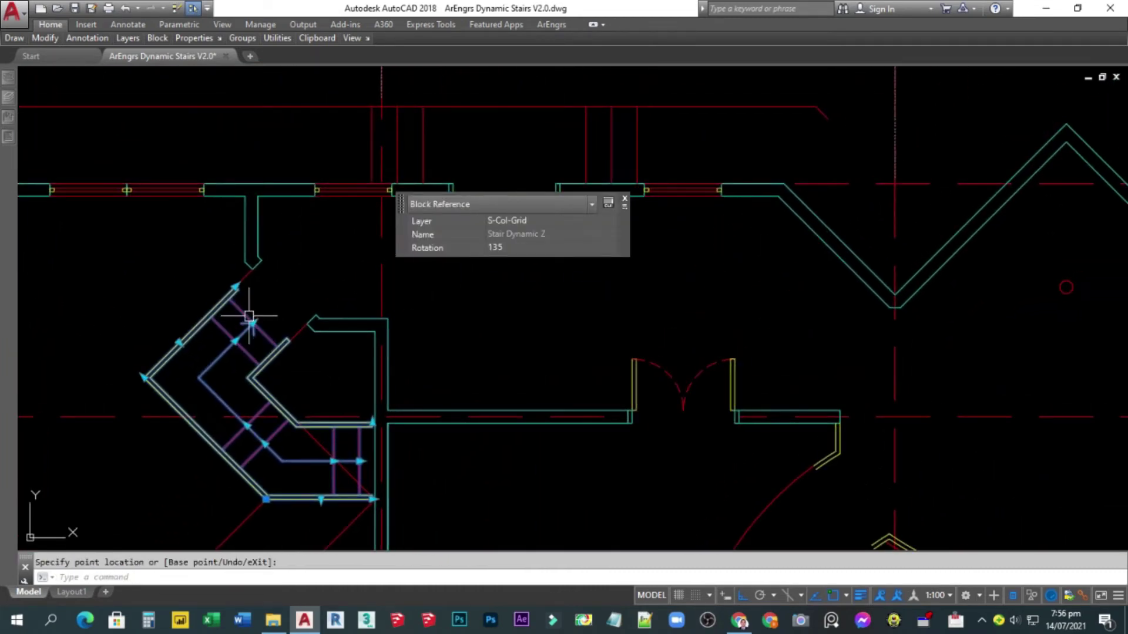
left_click(262, 254)
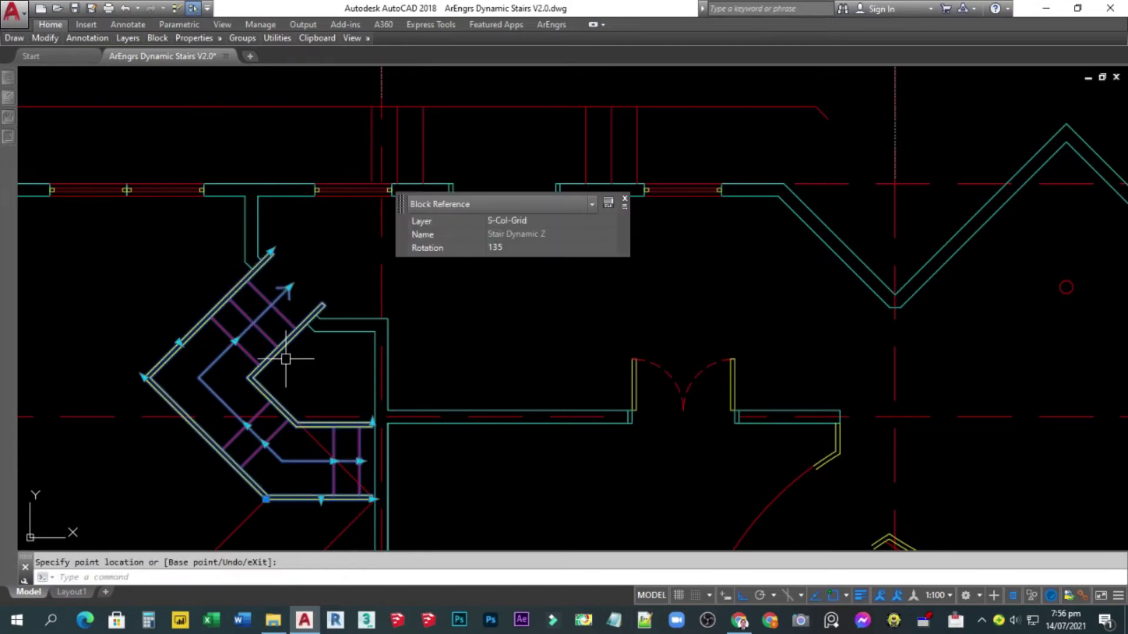
middle_click_drag(283, 379, 264, 202)
left_click(299, 325)
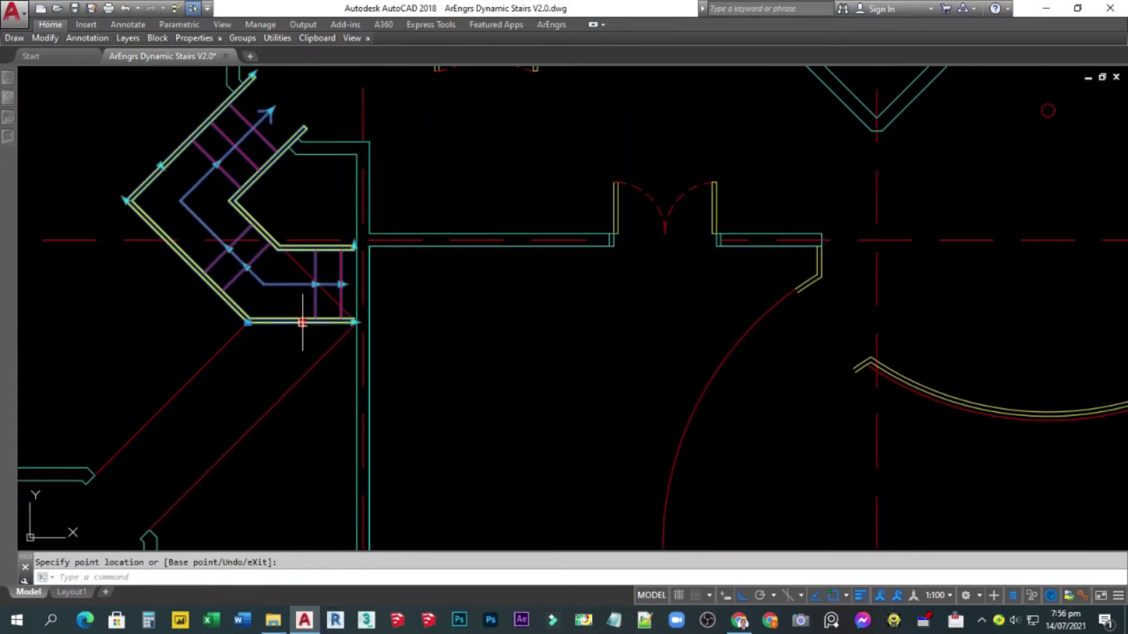
left_click(221, 404)
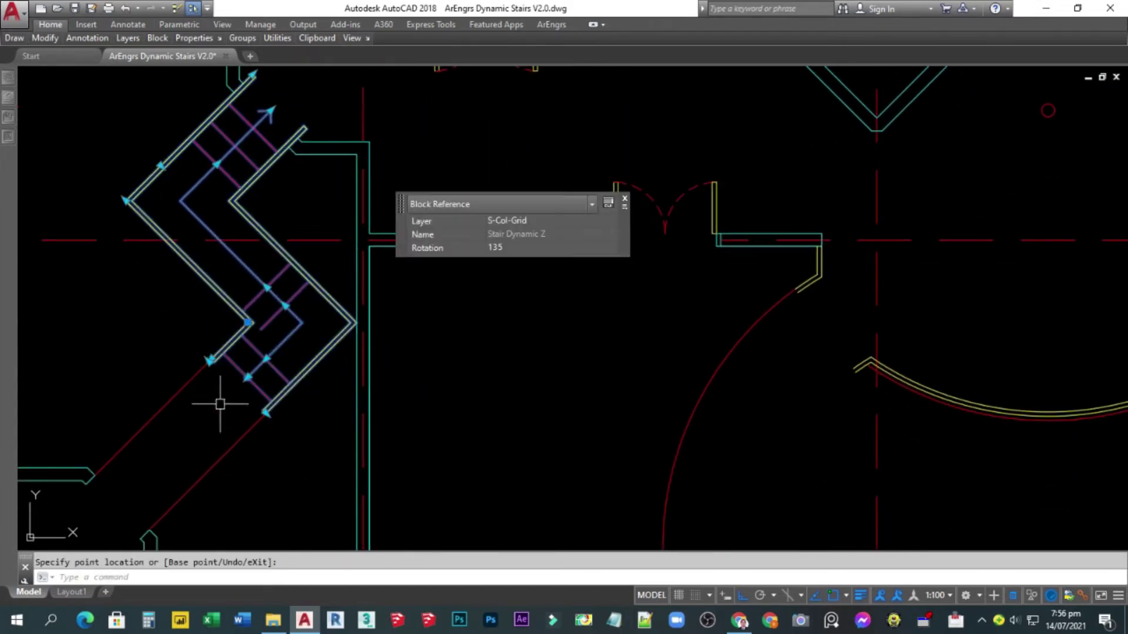
Try extending the lower flight down-left, then cancel the adjustment.
left_click(247, 377)
left_click(83, 478)
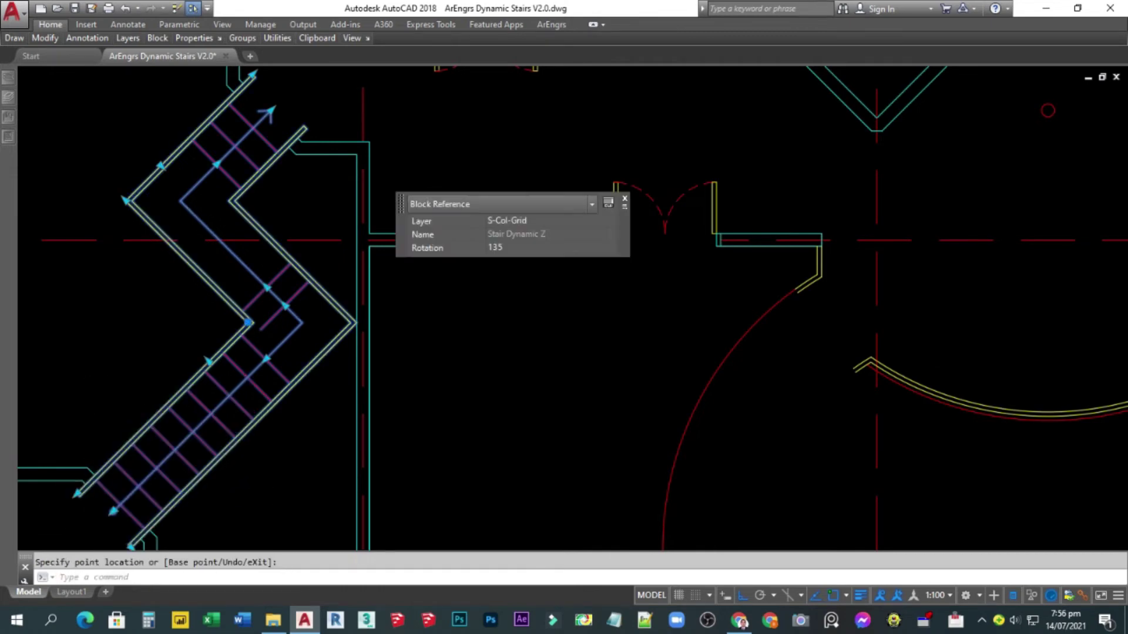
scroll(249, 322, "down", 4)
scroll(252, 353, "up", 3)
key("Escape")
scroll(269, 386, "up", 3)
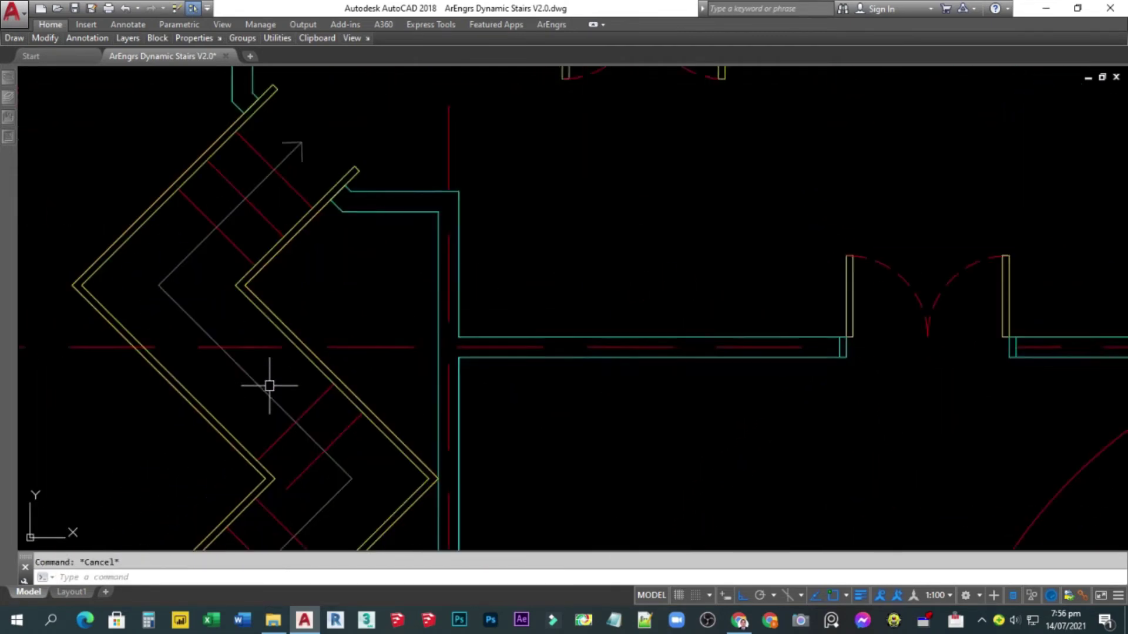
Stretch the lower flight by 100 and reposition another stair grip.
left_click(318, 377)
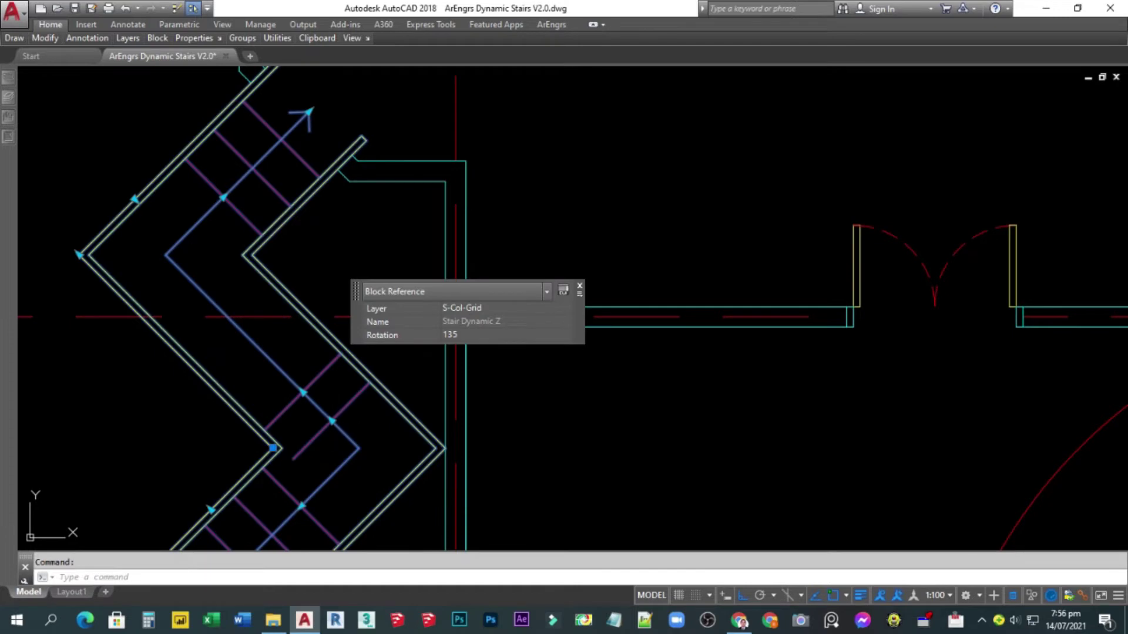
left_click(272, 448)
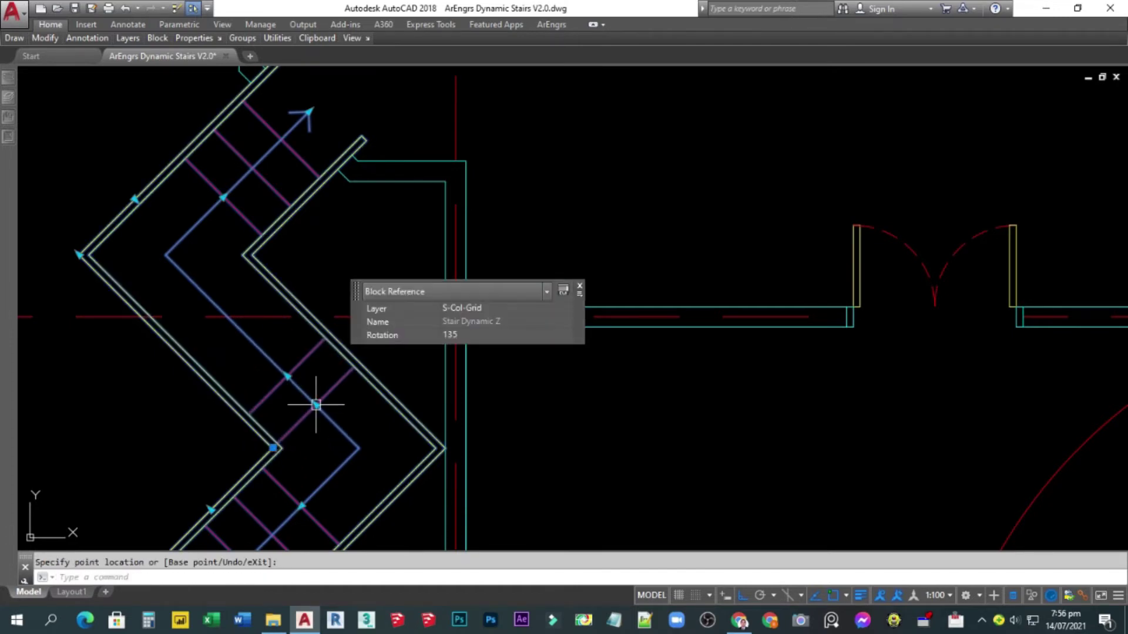
left_click(316, 405)
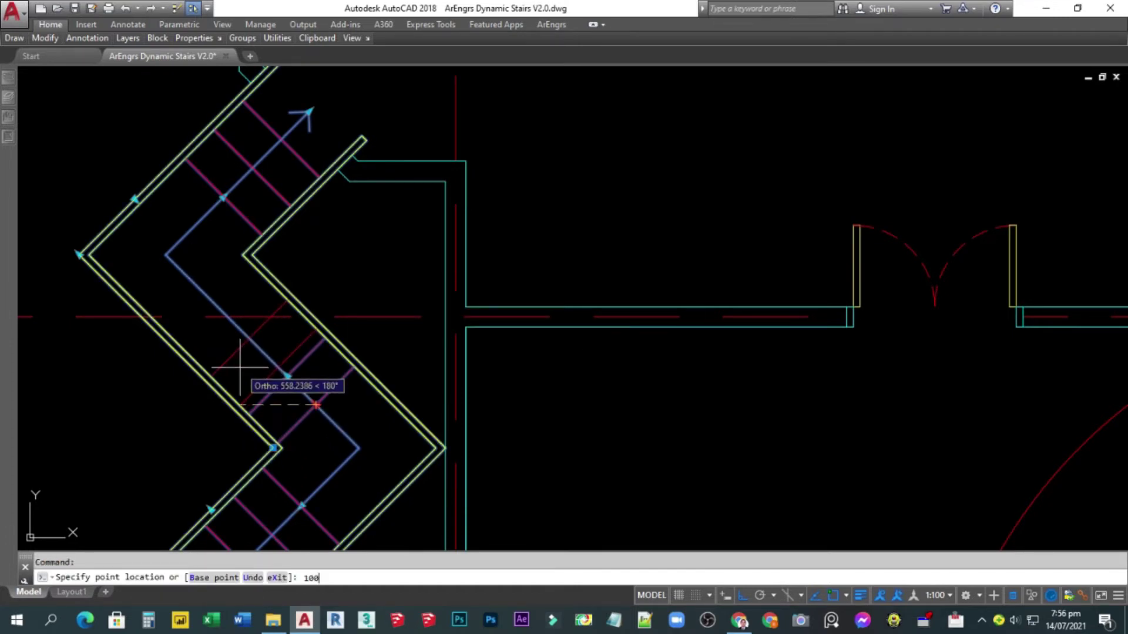
key("Return")
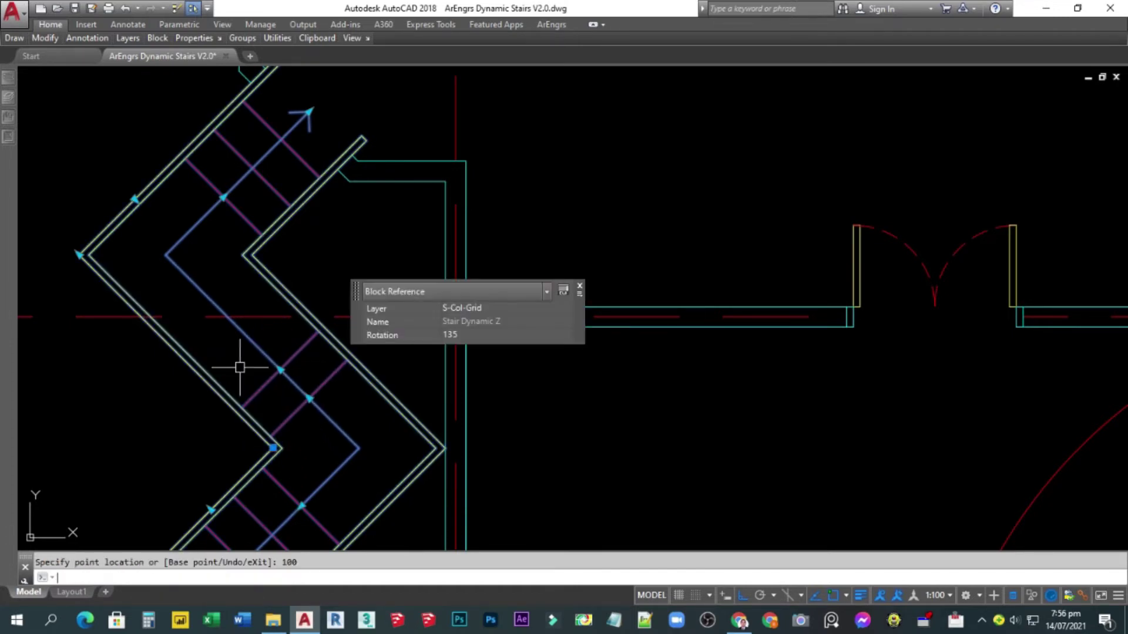
left_click(280, 370)
left_click(245, 352)
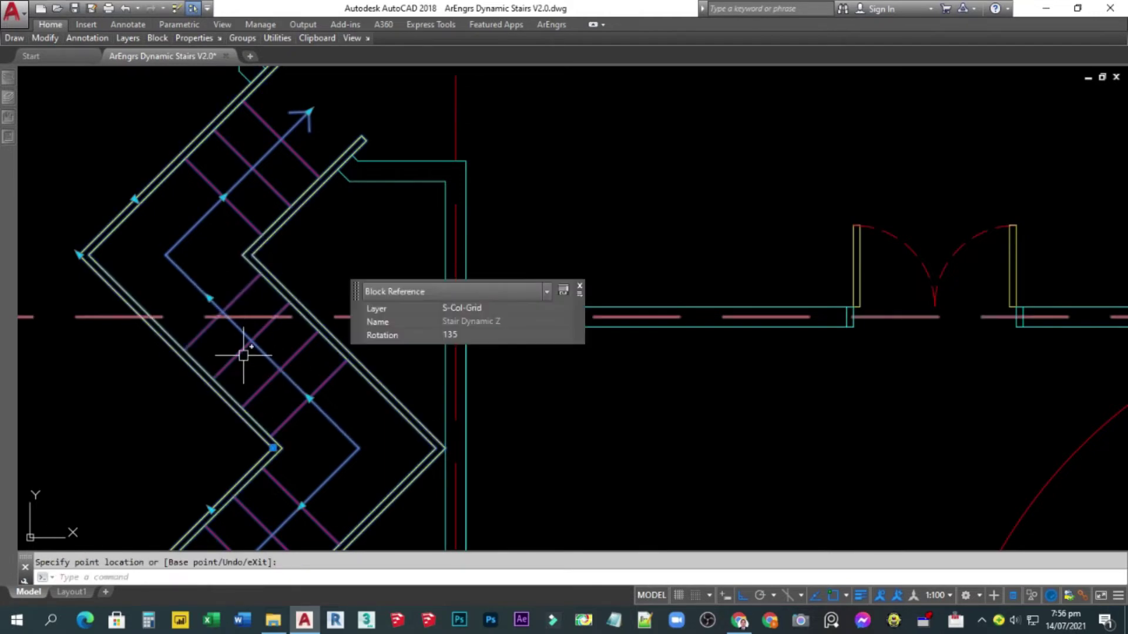
scroll(221, 353, "down", 4)
scroll(247, 323, "up", 5)
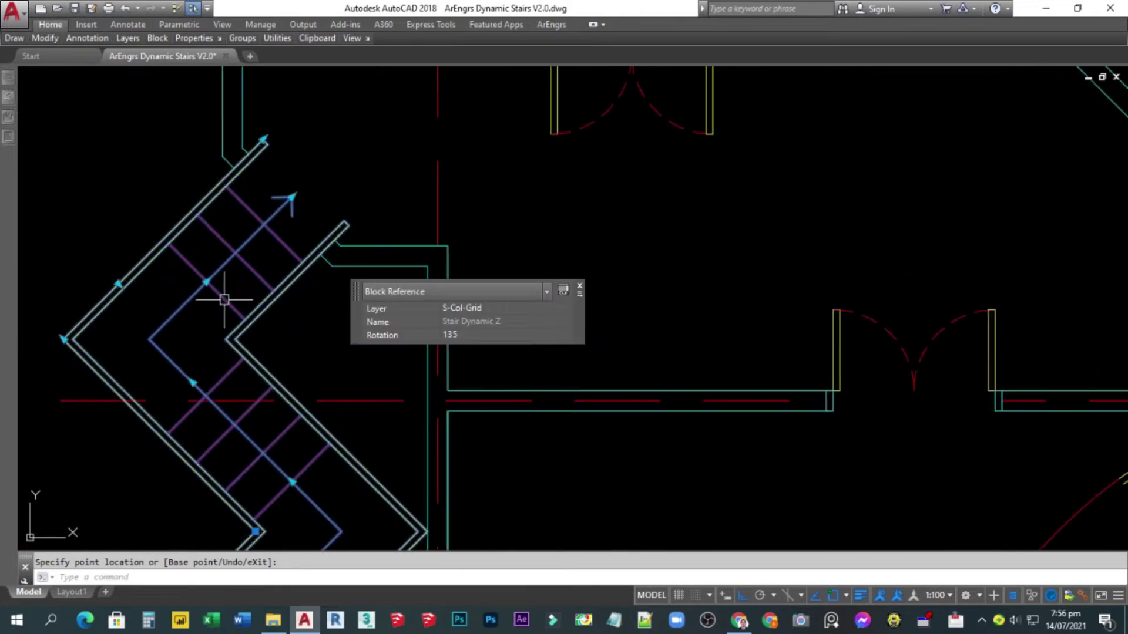
key("Escape")
scroll(227, 297, "down", 2)
Reselect the stair, adjust a grip, and stretch the upper flight by 100.
left_click(230, 296)
scroll(226, 296, "up", 3)
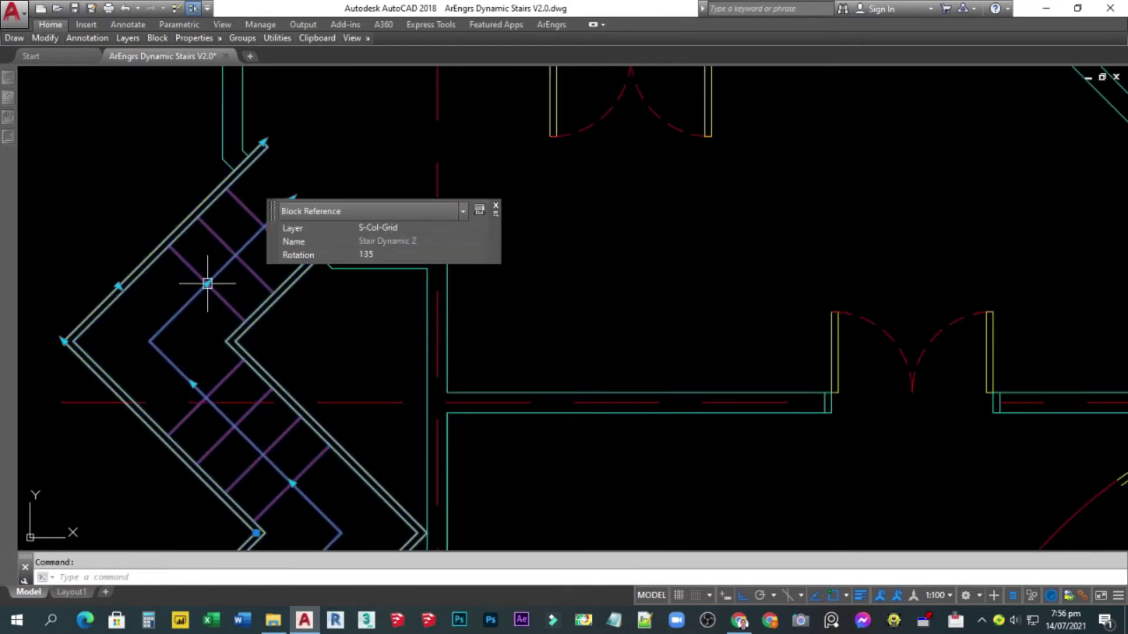
left_click(207, 283)
left_click(201, 303)
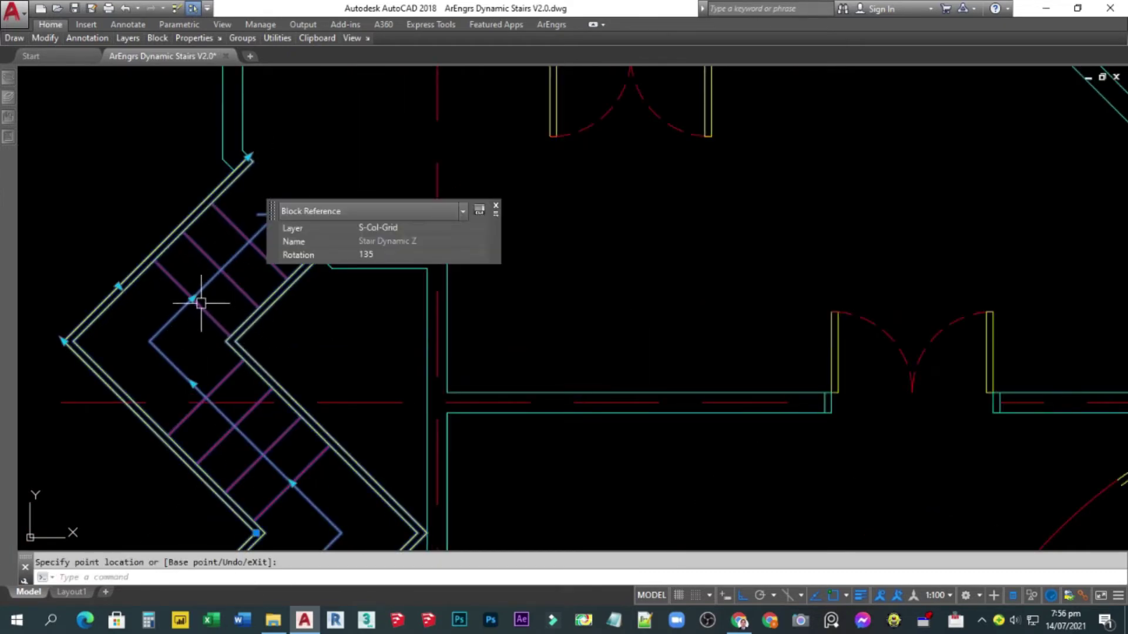
left_click(193, 299)
type("1")
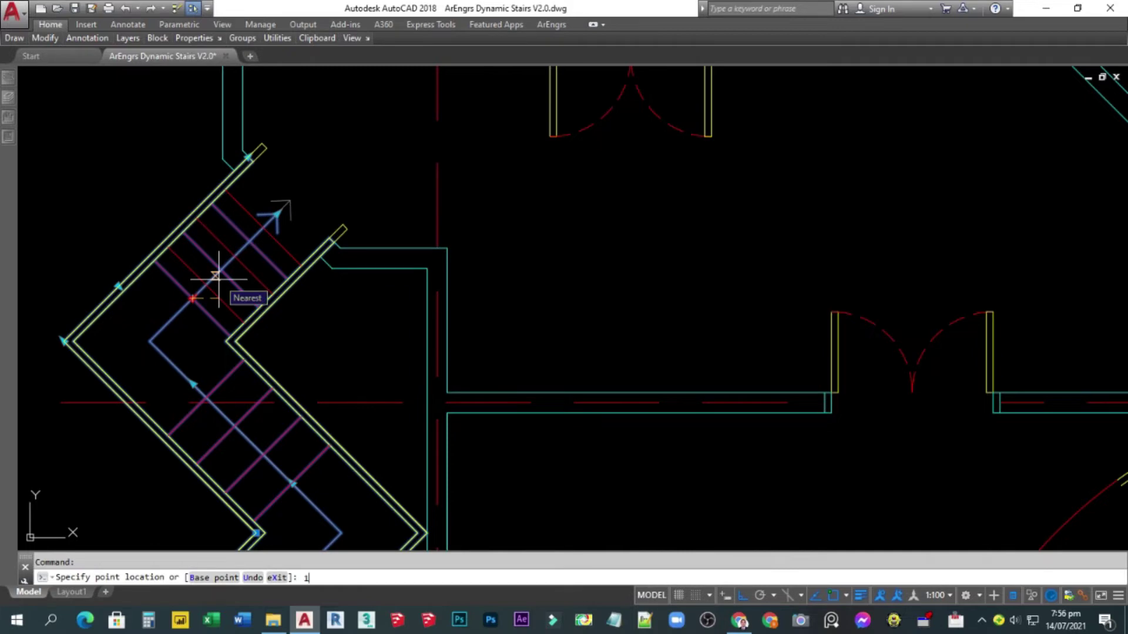
type("00")
key("Return")
Stretch the stair's top end up-right to fit the stairwell walls.
middle_click_drag(279, 248, 141, 304)
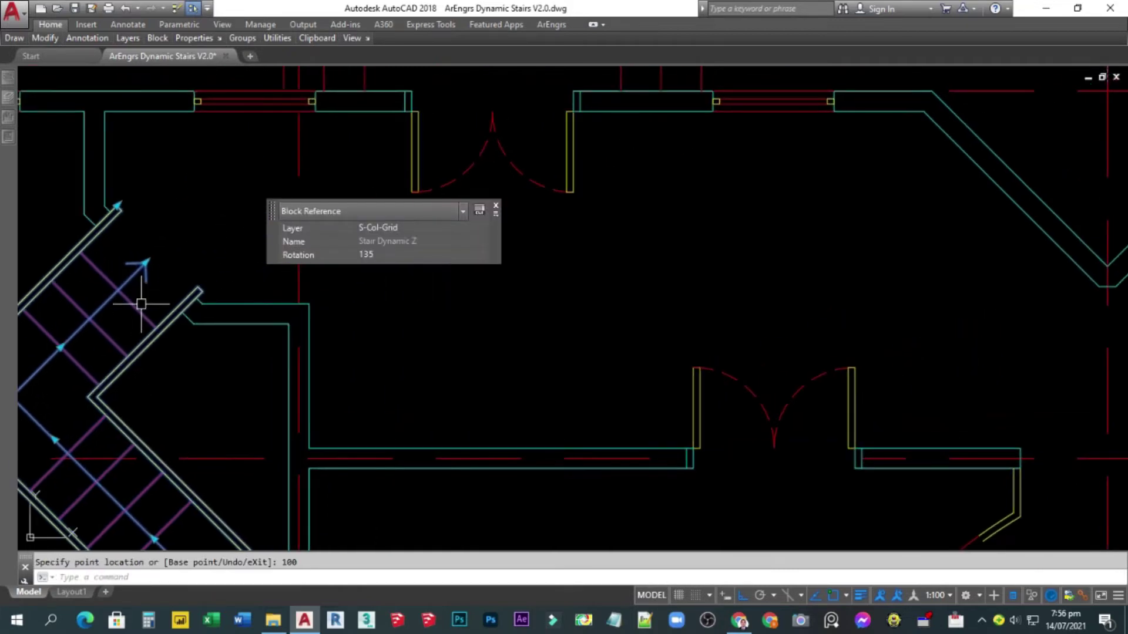
left_click(145, 263)
left_click(180, 251)
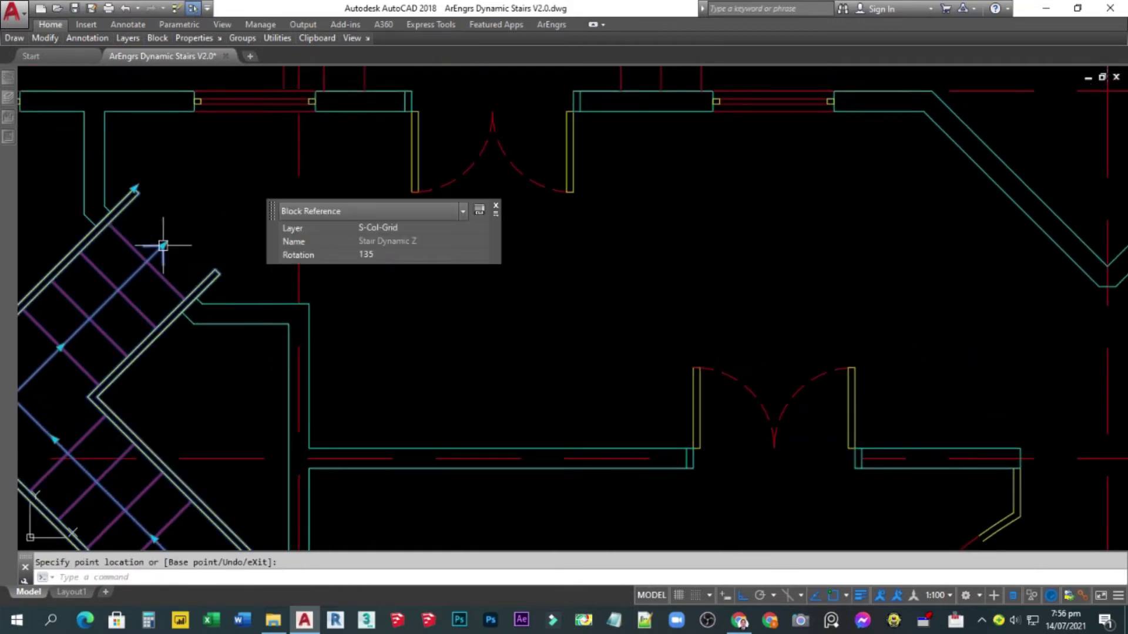
left_click(163, 246)
left_click(156, 258)
scroll(159, 264, "down", 3)
Reselect the Z stair and cancel a lower-end stretch, keeping its original end.
key("Escape")
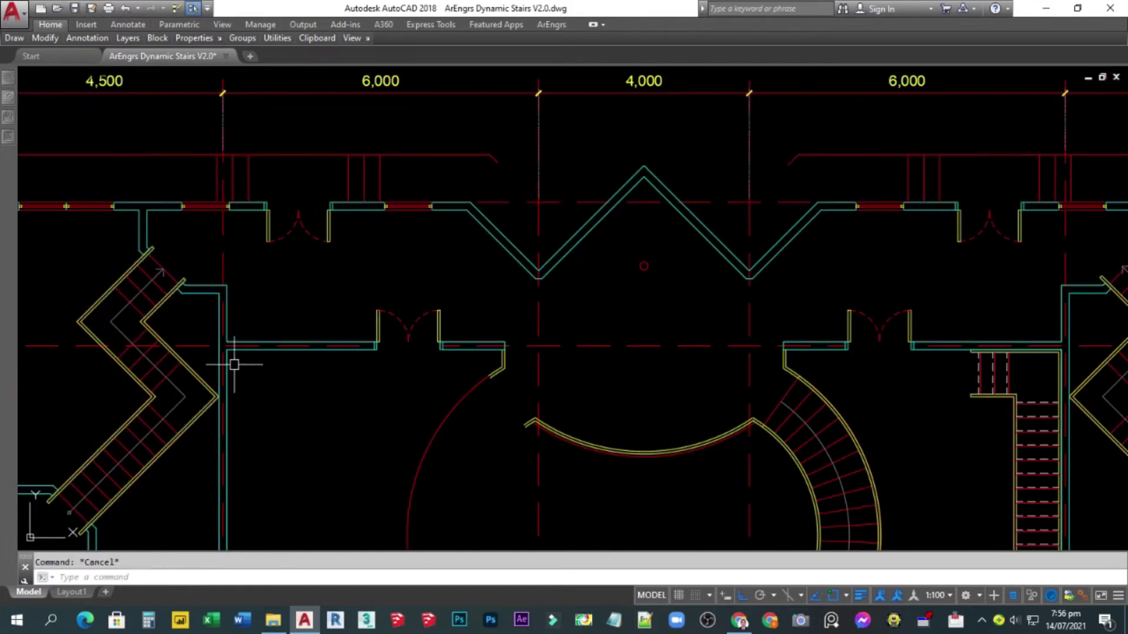
middle_click_drag(234, 364, 253, 317)
left_click(264, 303)
middle_click_drag(215, 351, 211, 323)
scroll(217, 323, "down", 2)
key("Escape")
scroll(218, 324, "up", 5)
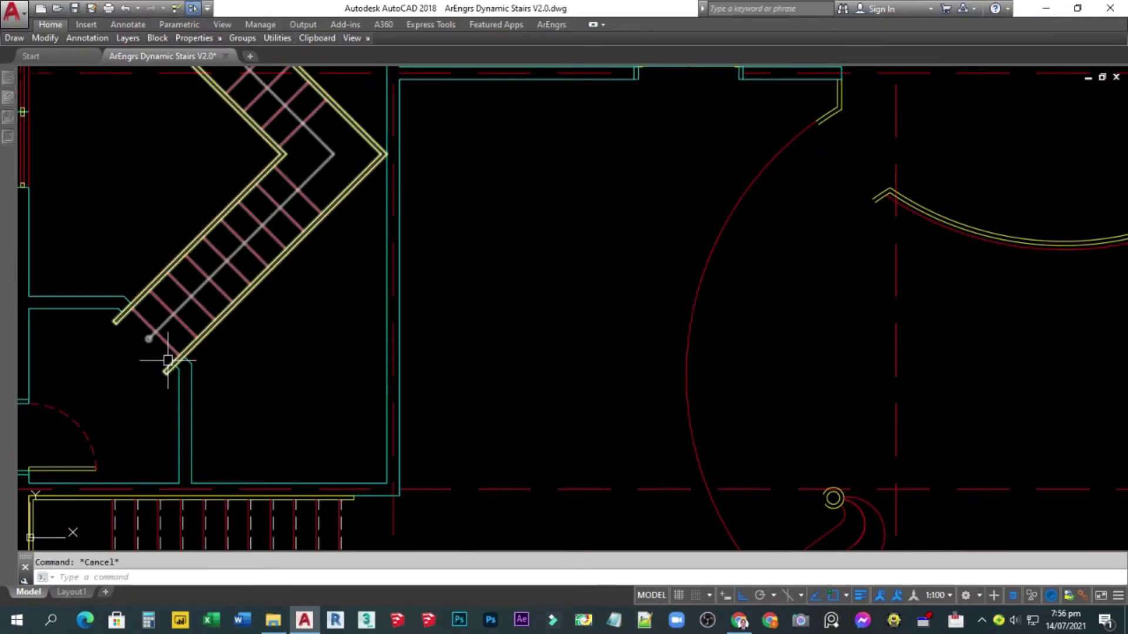
left_click(222, 326)
left_click(115, 321)
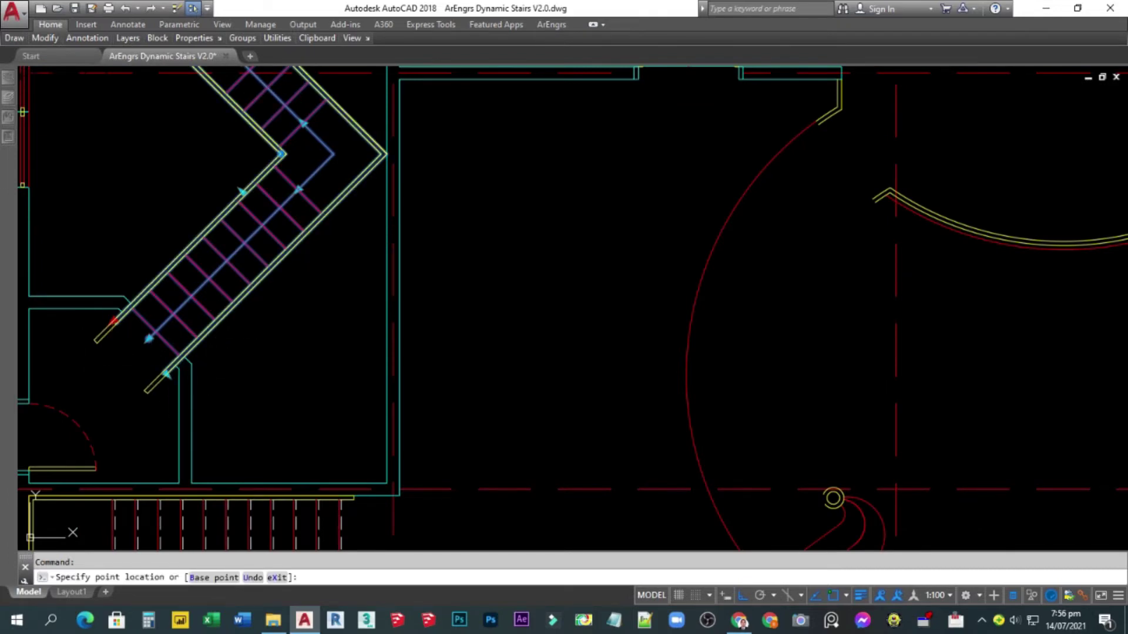
key("Escape")
key("Escape")
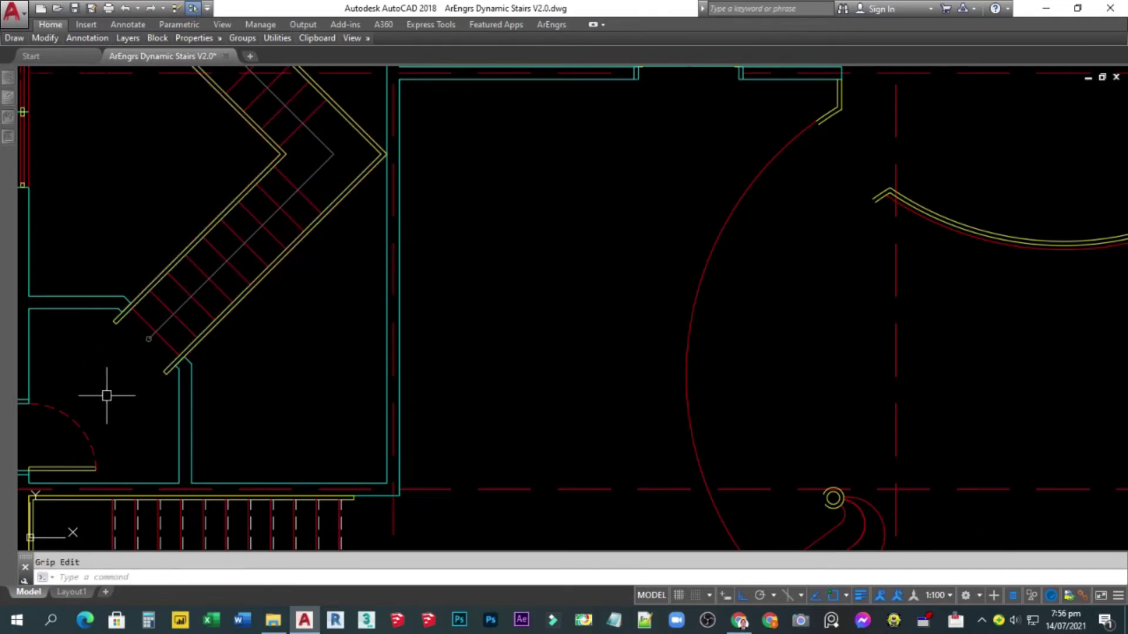
scroll(116, 393, "down", 3)
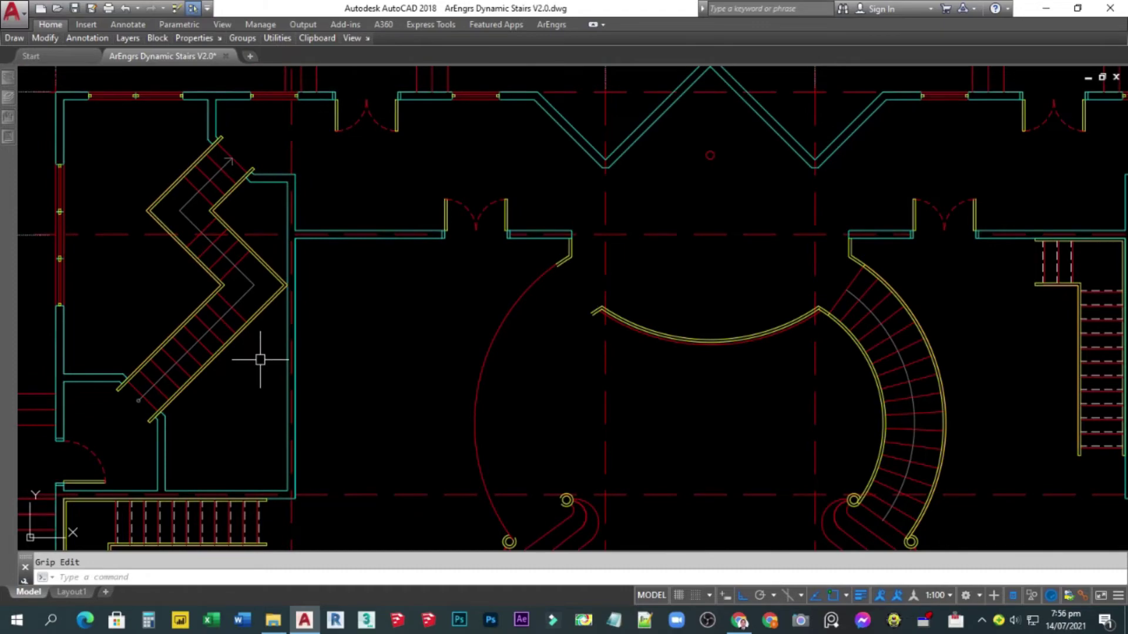
Zoom to Extents and pan the whole floor plan left.
type("z")
key("Return")
type("e")
key("Return")
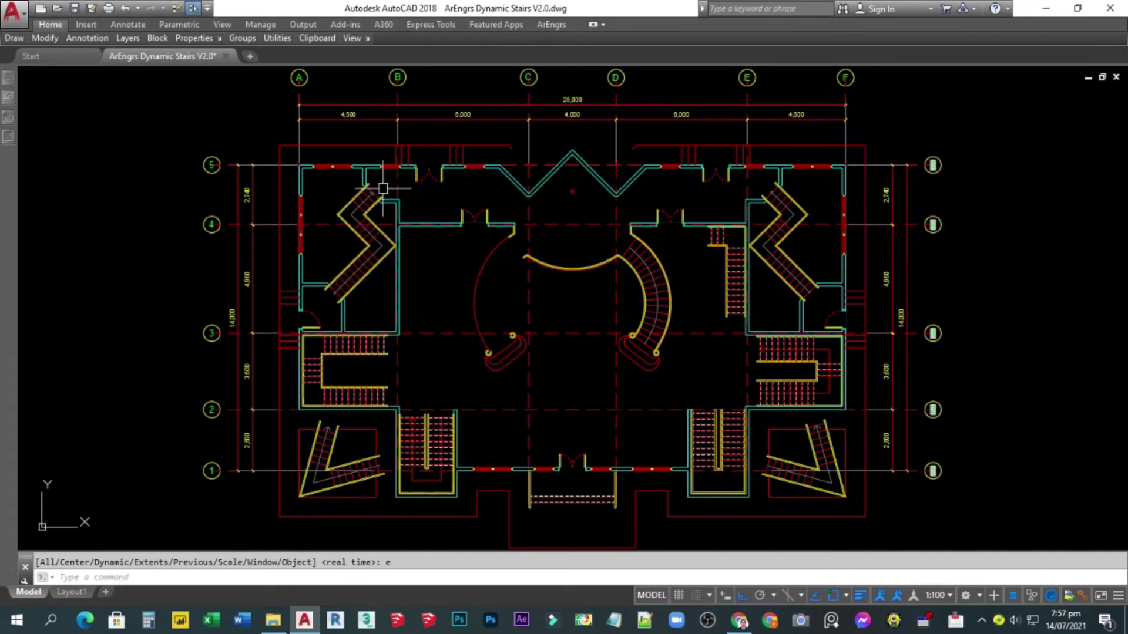
middle_click_drag(466, 299, 290, 327)
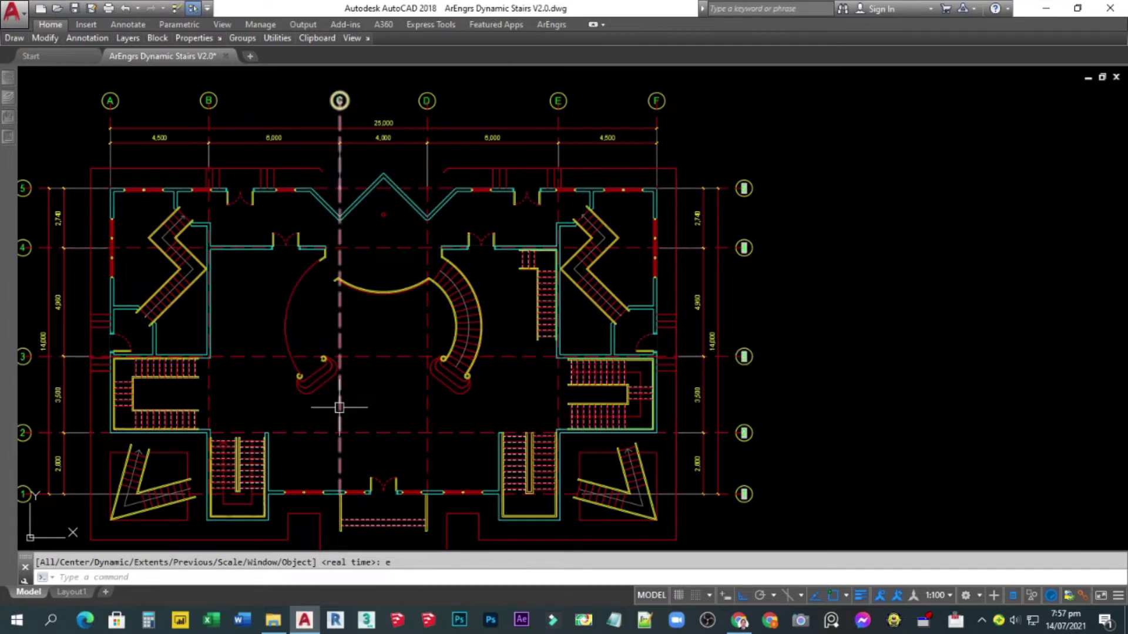
Insert Stair Dynamic Curve left of the hall axis at rotation 0 and select it.
key("Return")
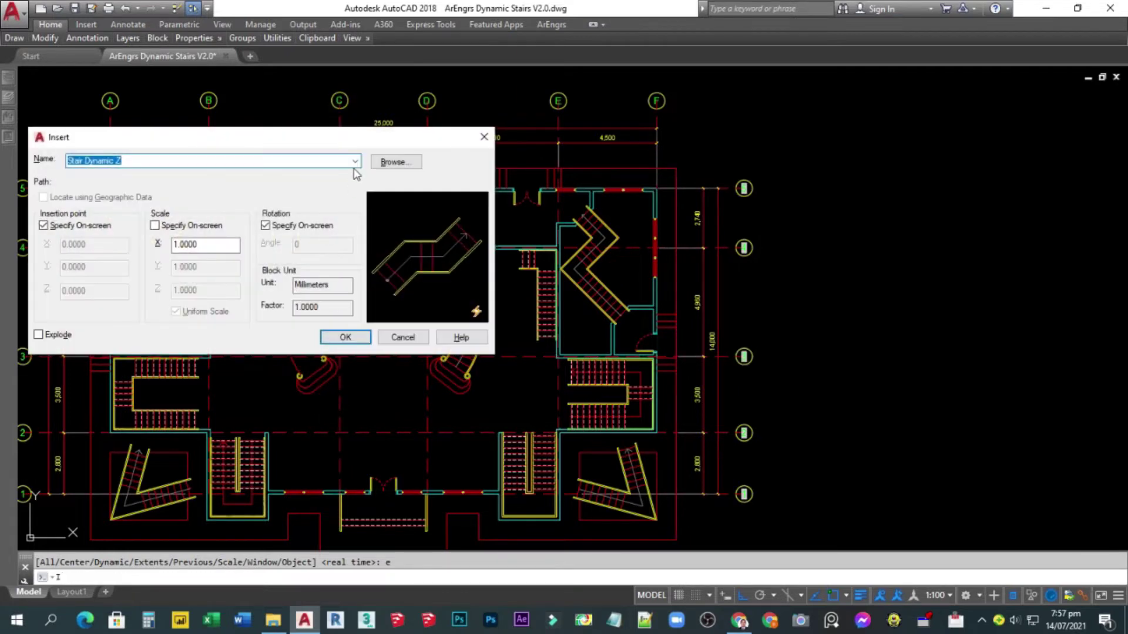
left_click(354, 161)
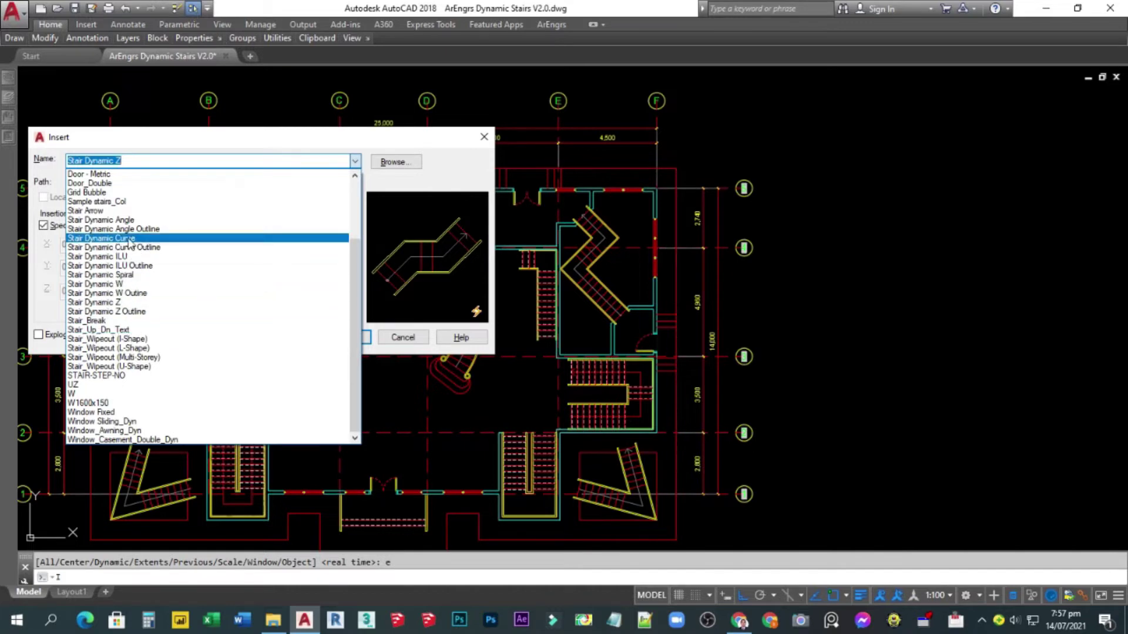
left_click(109, 238)
left_click(352, 338)
scroll(393, 357, "up", 2)
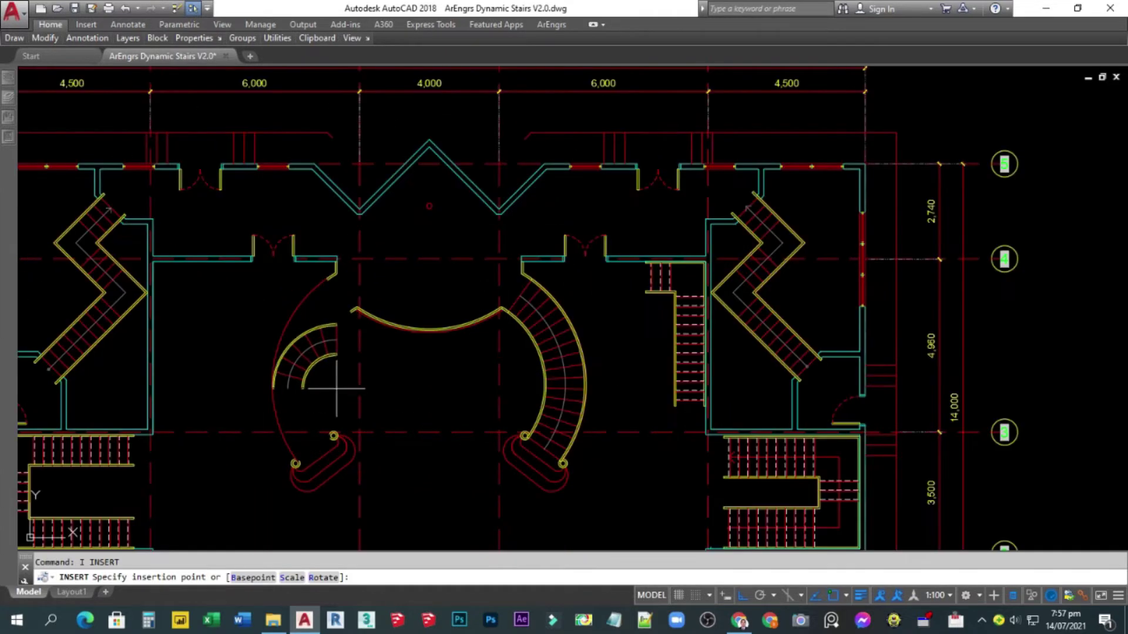
left_click(405, 384)
left_click(420, 385)
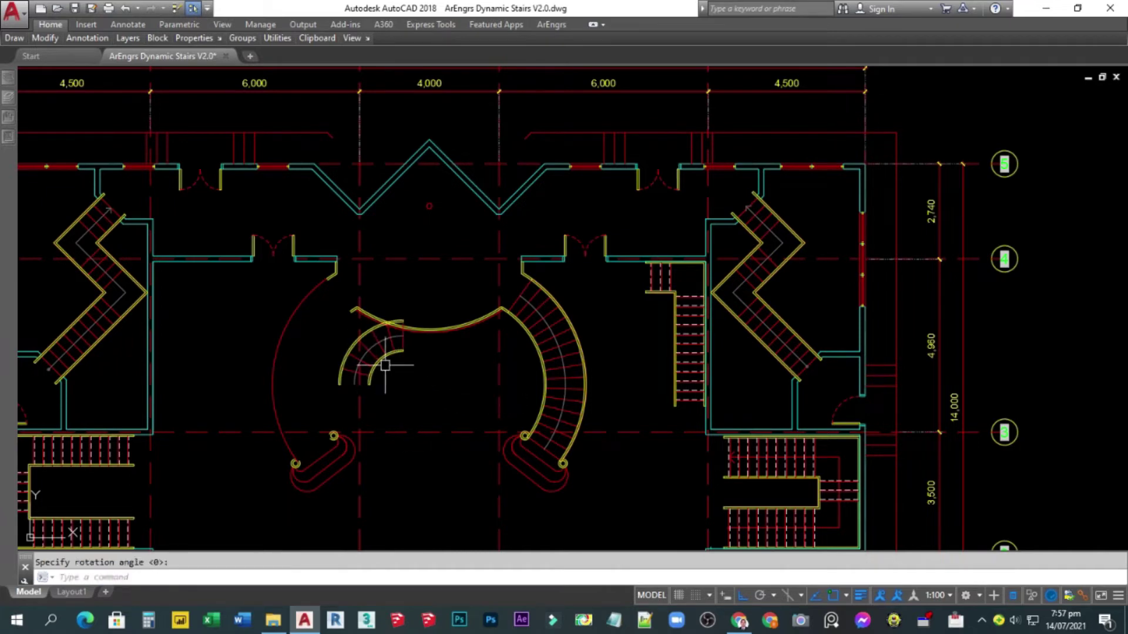
left_click(344, 376)
Stretch the left curved stair's lower end to the landing circle and its top end to the hall wall.
scroll(335, 386, "up", 4)
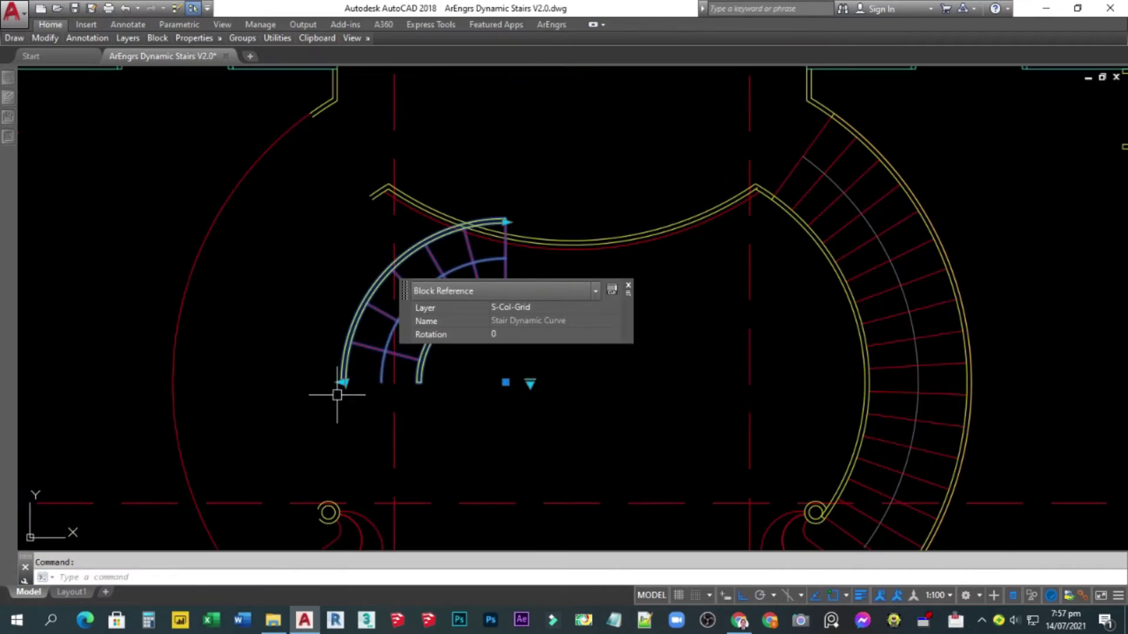
left_click(341, 383)
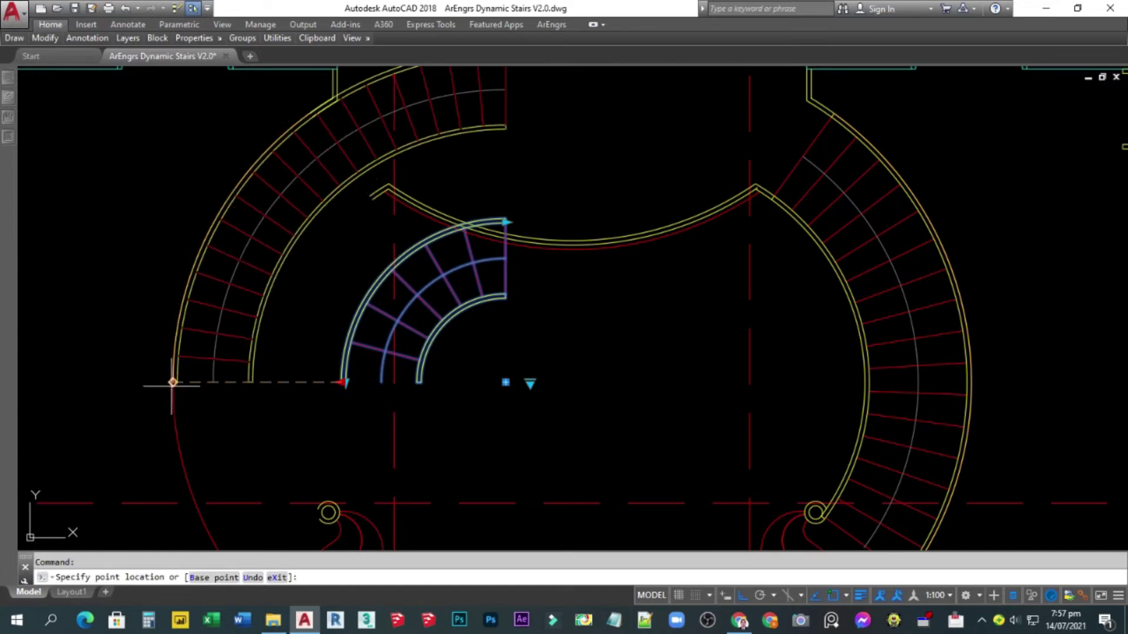
scroll(222, 361, "down", 3)
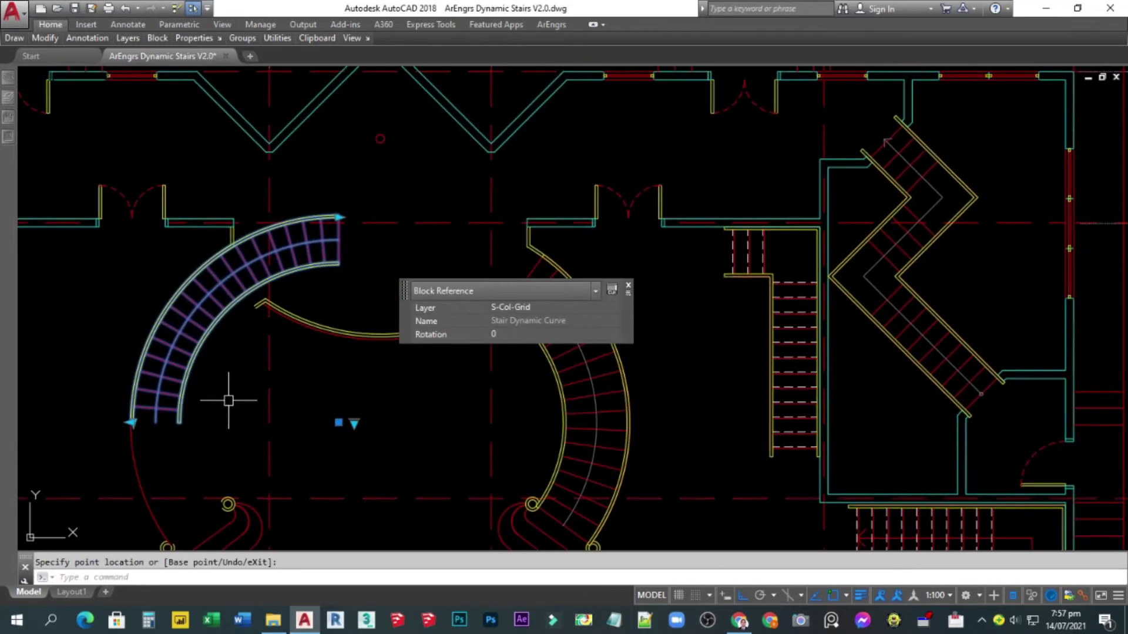
scroll(164, 334, "up", 4)
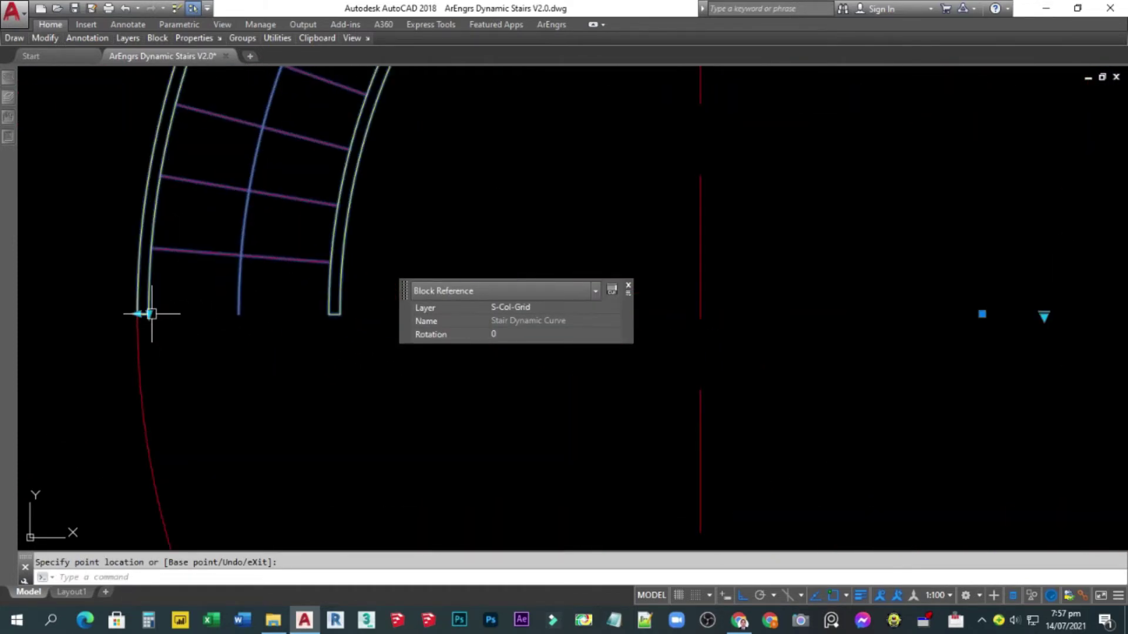
scroll(156, 382, "down", 5)
scroll(231, 407, "up", 3)
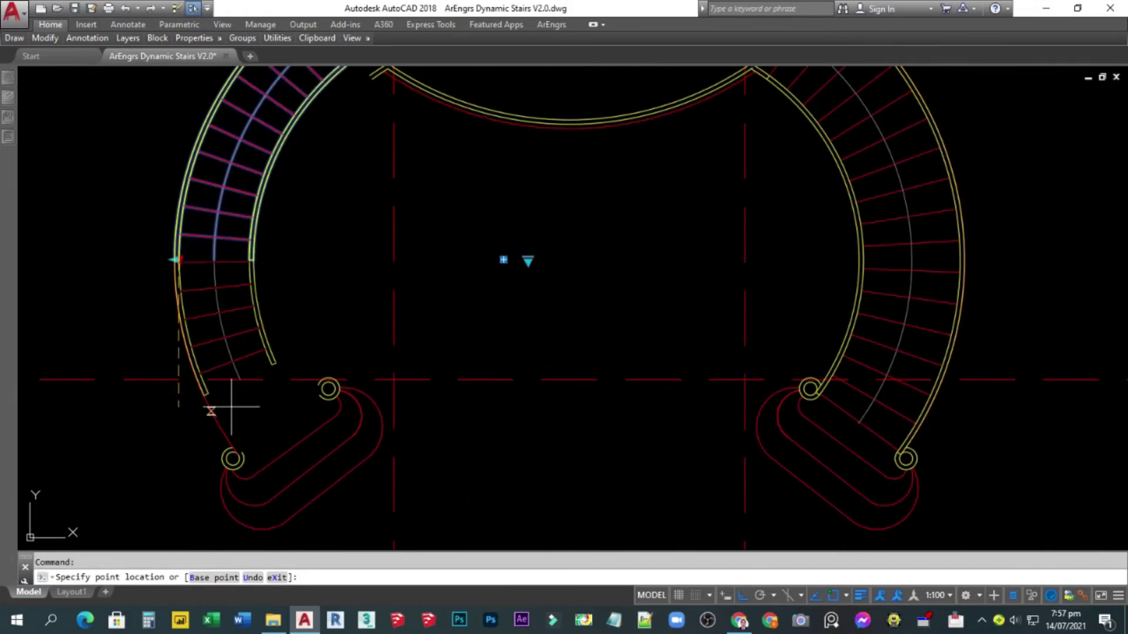
scroll(232, 411, "up", 3)
left_click(231, 484)
scroll(230, 485, "down", 4)
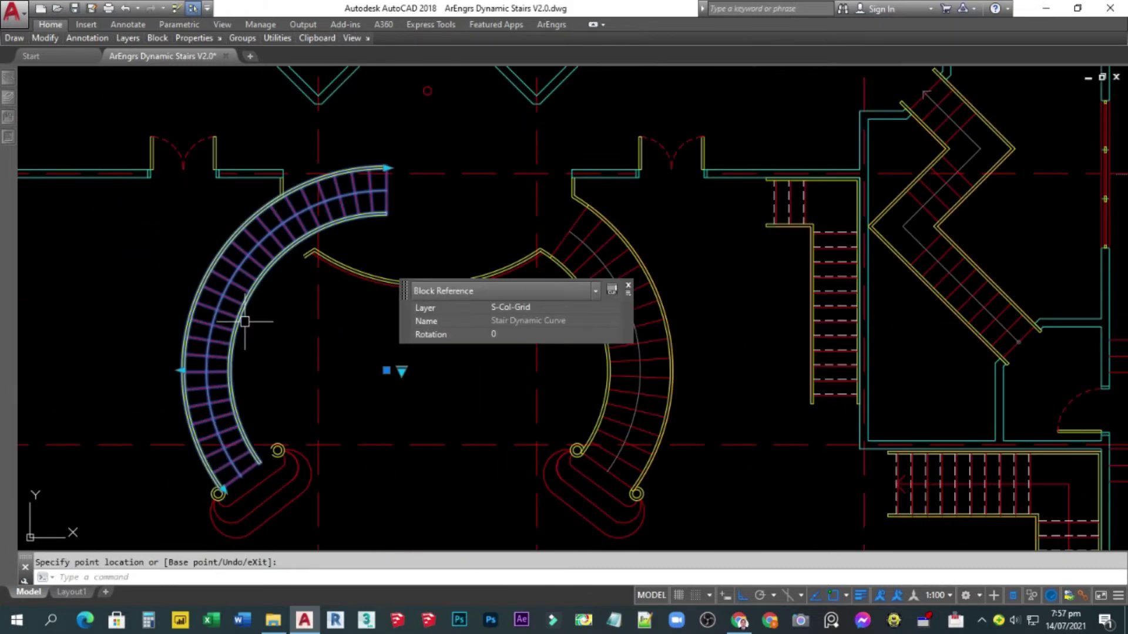
scroll(379, 177, "up", 4)
left_click(399, 152)
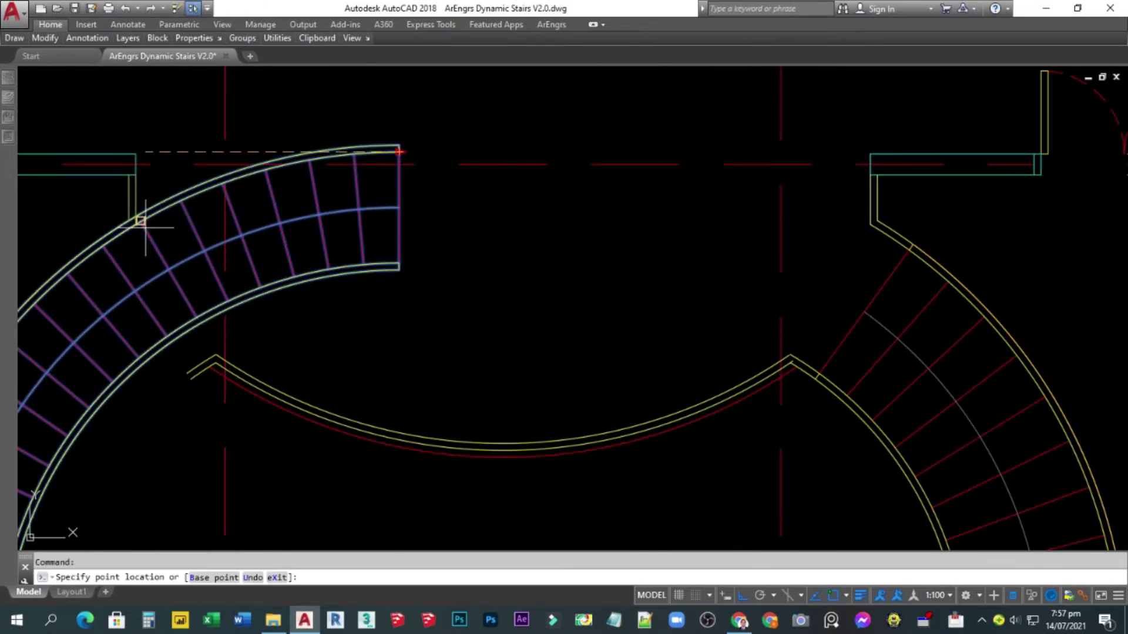
left_click(94, 248)
Set the left curved stair's width to 1200mm from its width options, then deselect it.
scroll(141, 265, "down", 3)
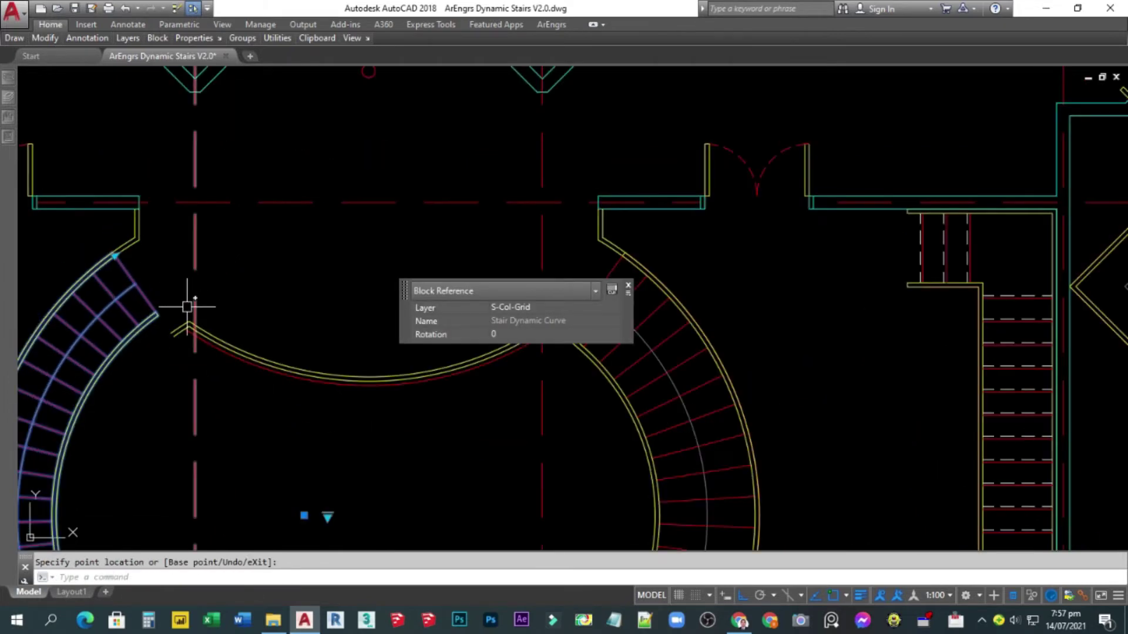
scroll(219, 190, "down", 4)
scroll(274, 264, "up", 2)
left_click(281, 260)
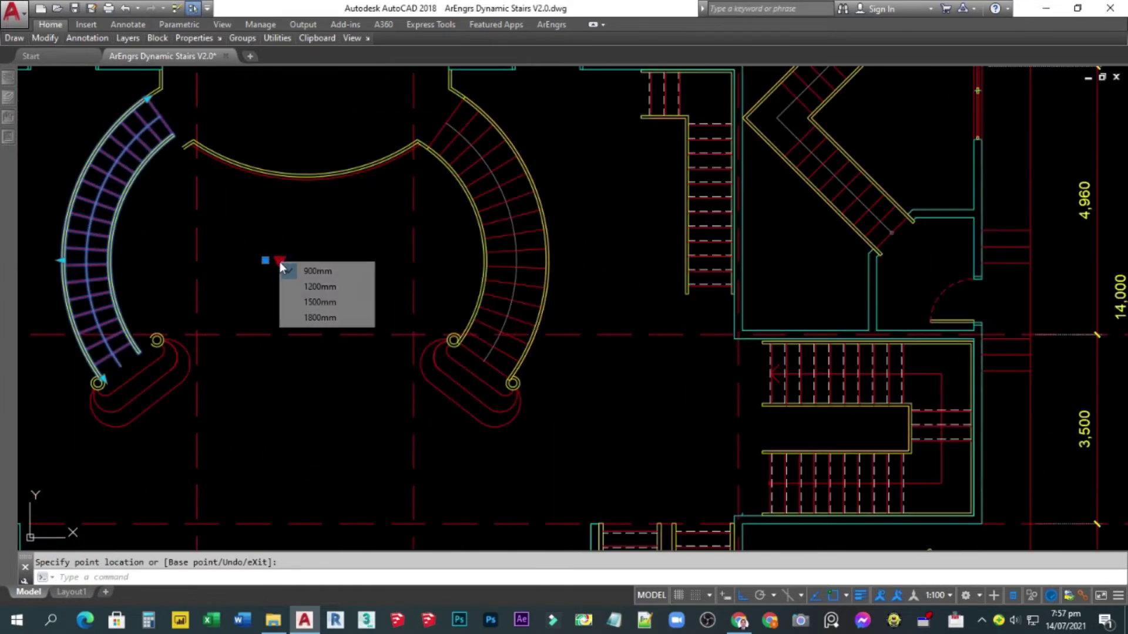
left_click(332, 290)
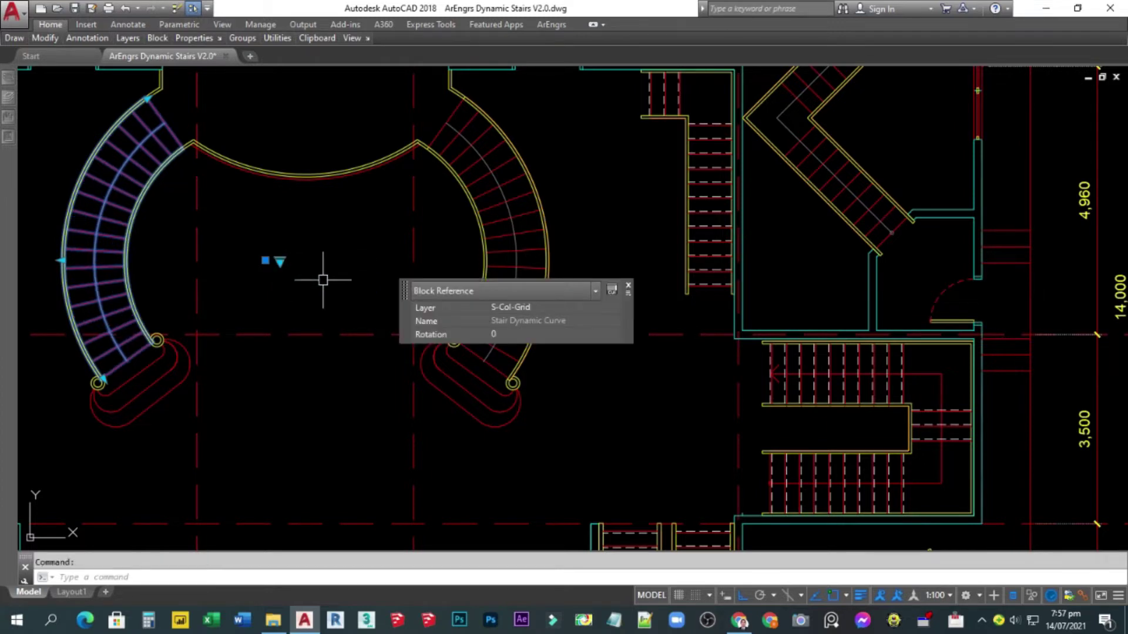
scroll(258, 235, "down", 1)
key("Escape")
scroll(276, 253, "down", 3)
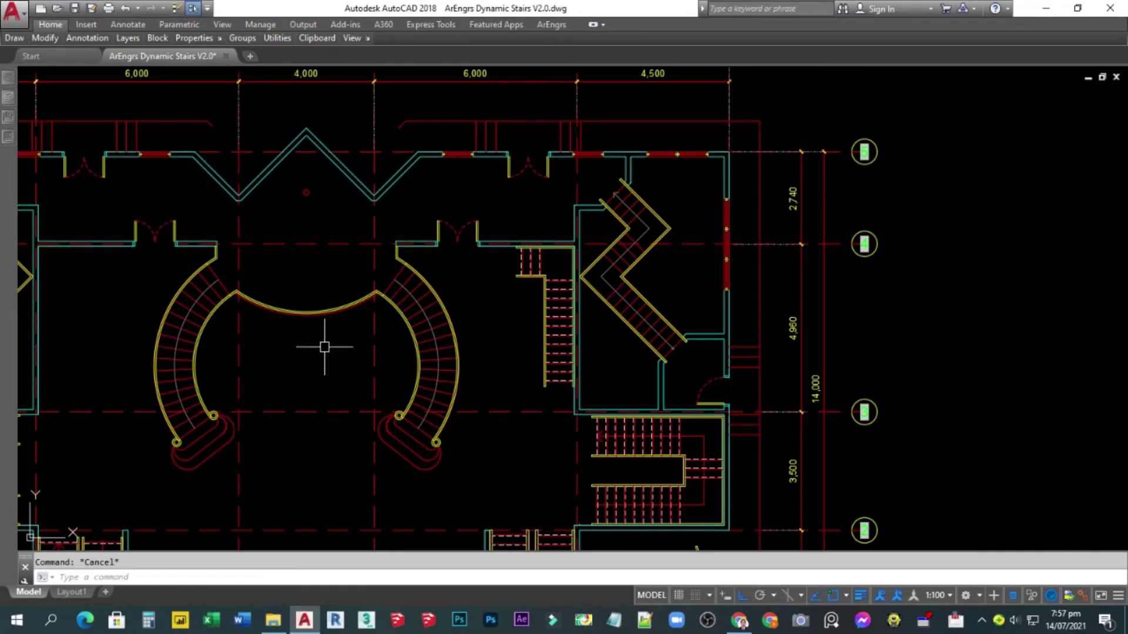
middle_click_drag(310, 197, 365, 300)
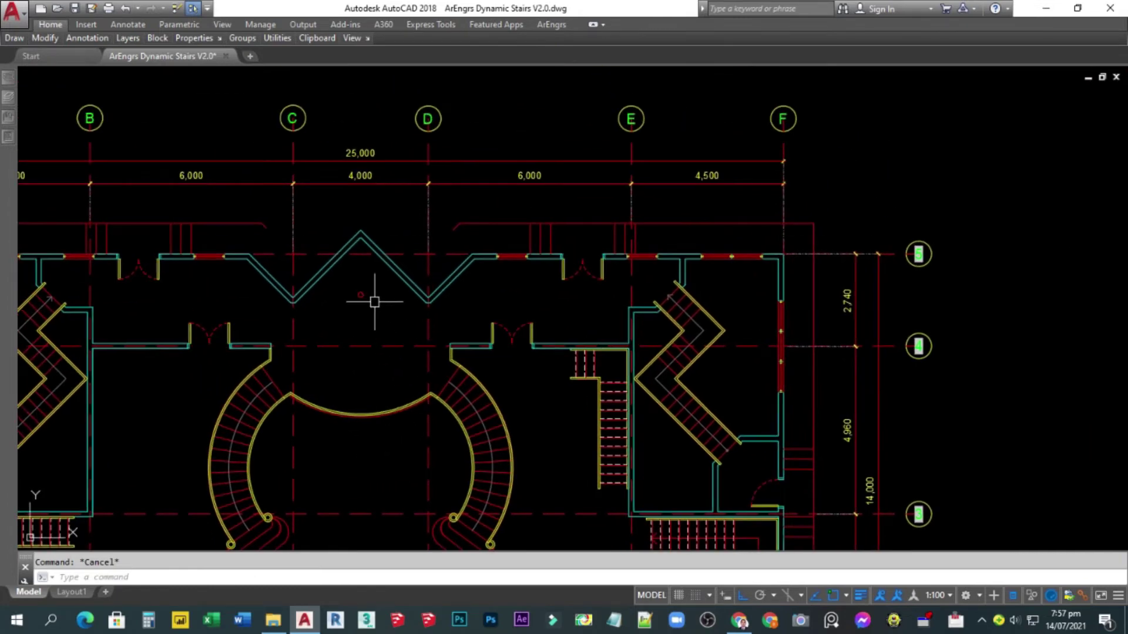
Start the Insert command (I) with the Stair Dynamic Spiral block chosen.
type("i")
key("Return")
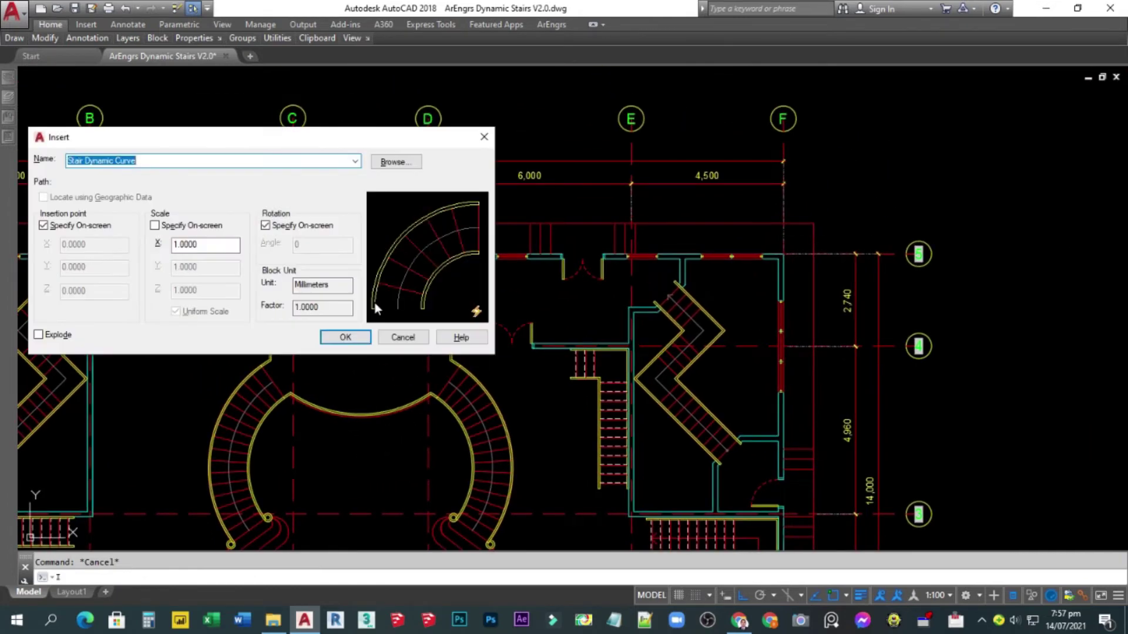
left_click(350, 161)
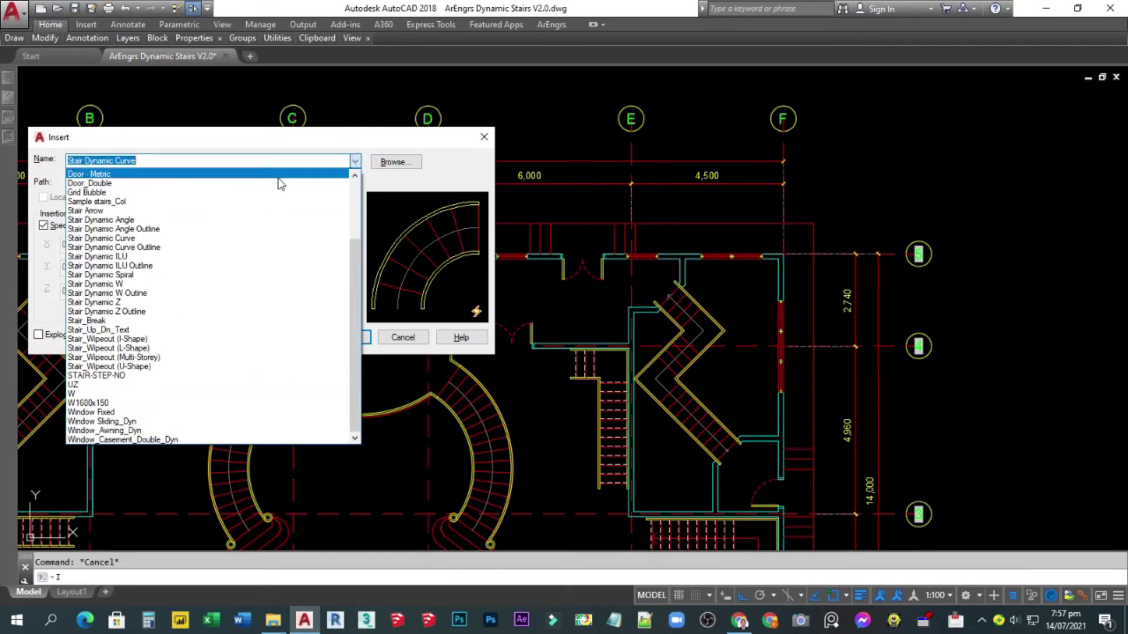
left_click(135, 275)
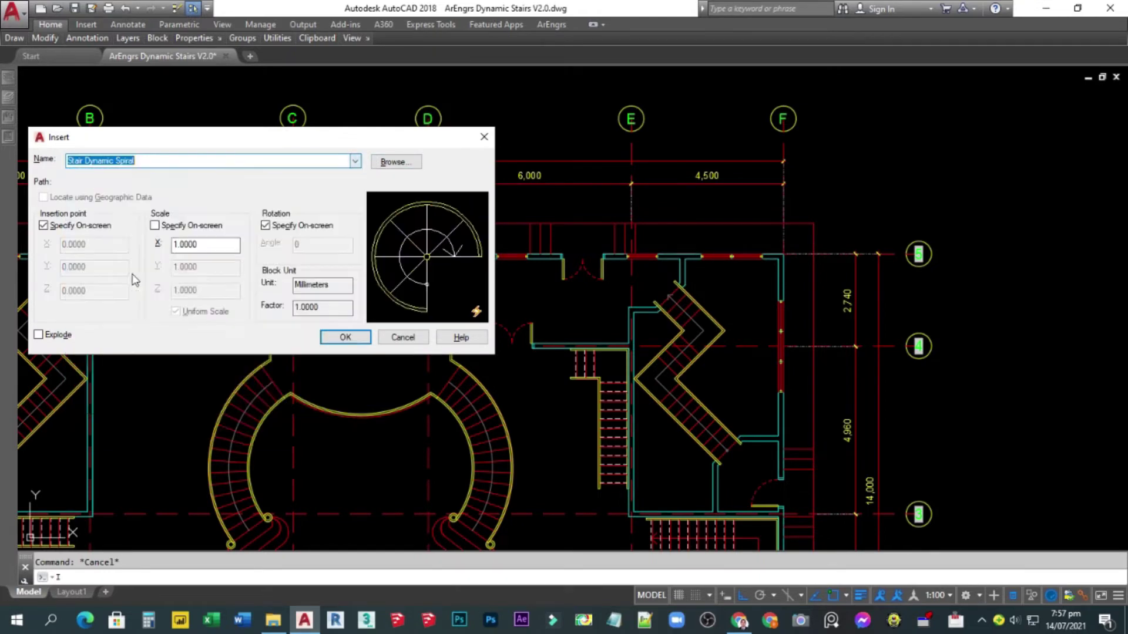
left_click(345, 337)
Centre the spiral stair in the V-shaped bay at -45° rotation with Ortho off, then select it.
scroll(390, 253, "up", 5)
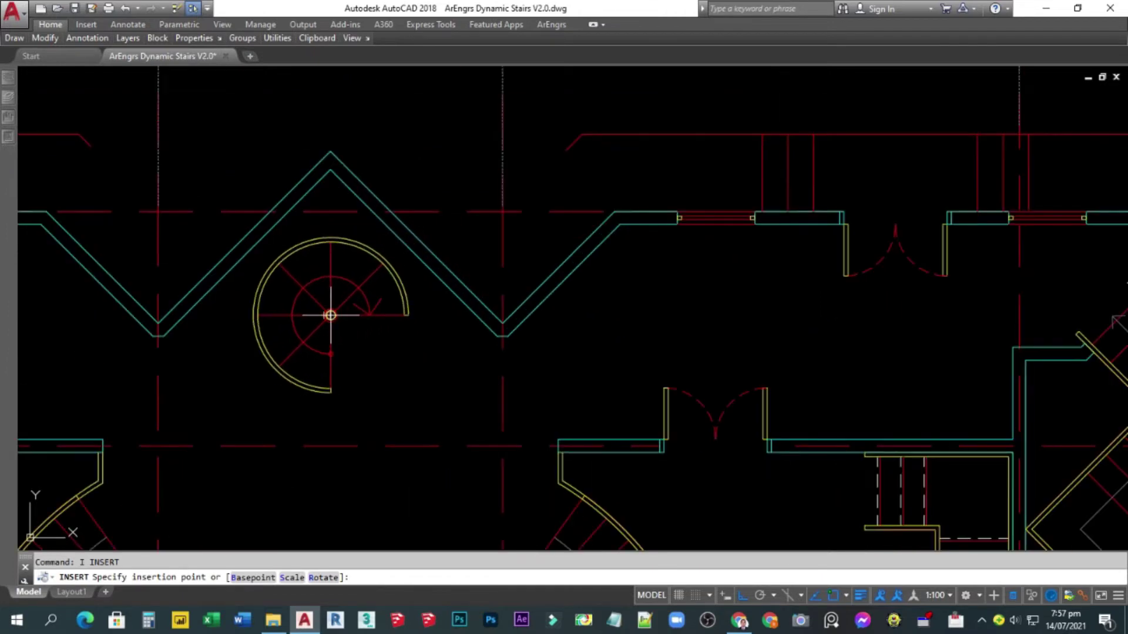
left_click(331, 315)
key("F8")
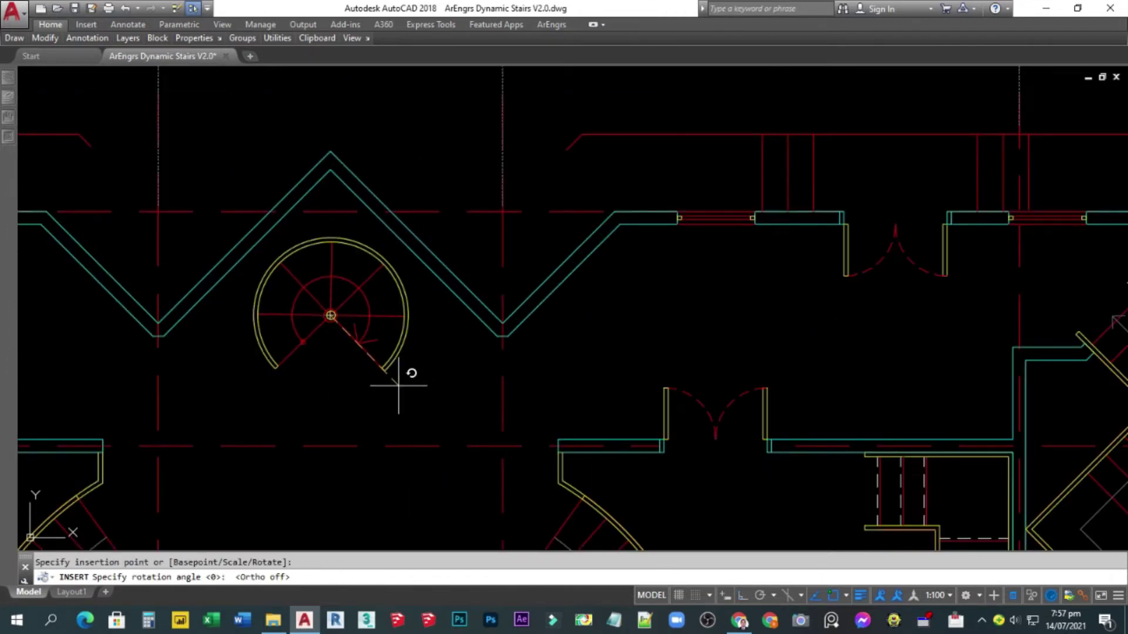
type("-45")
key("Return")
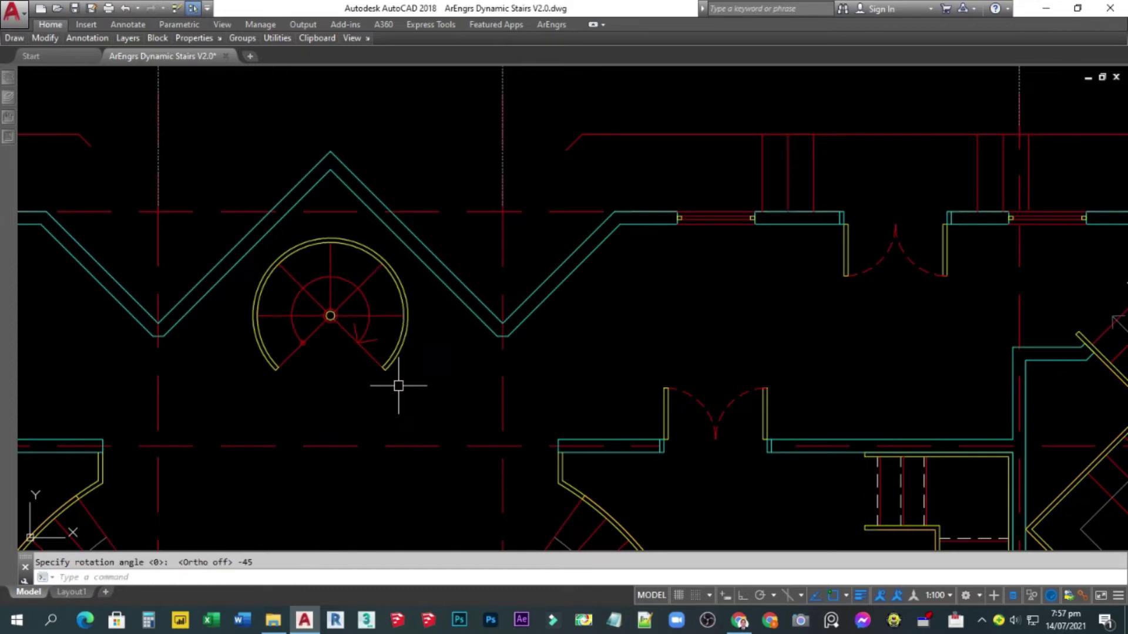
left_click(397, 374)
left_click(384, 373)
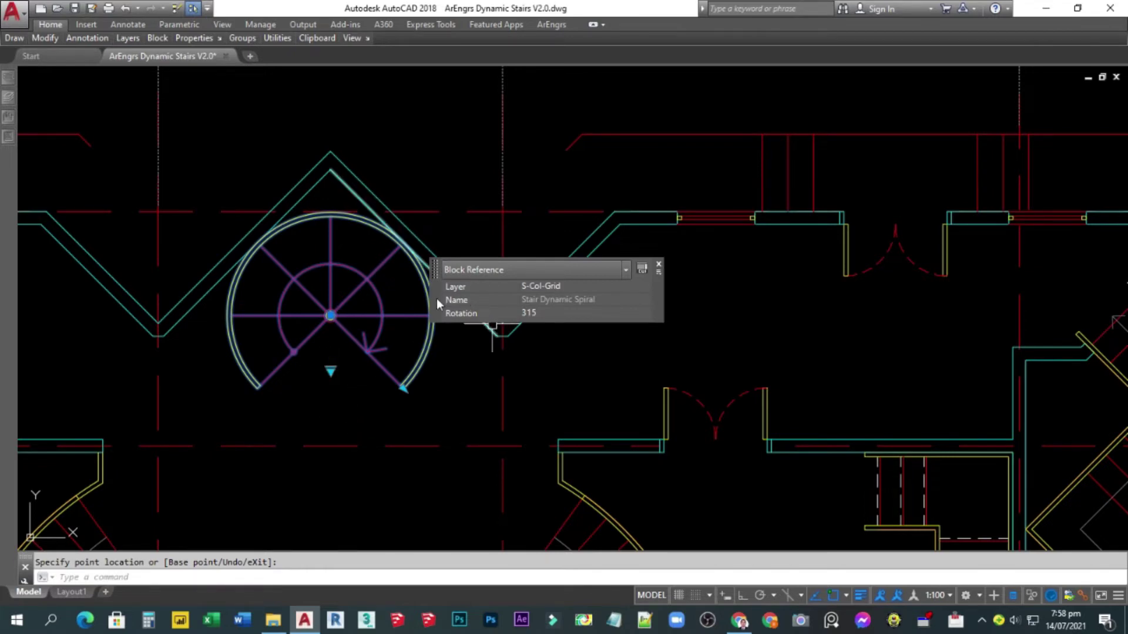
Keep the spiral stair's centre pole diameter at 150 and set its handrail width to 75.
mouse_move(436, 299)
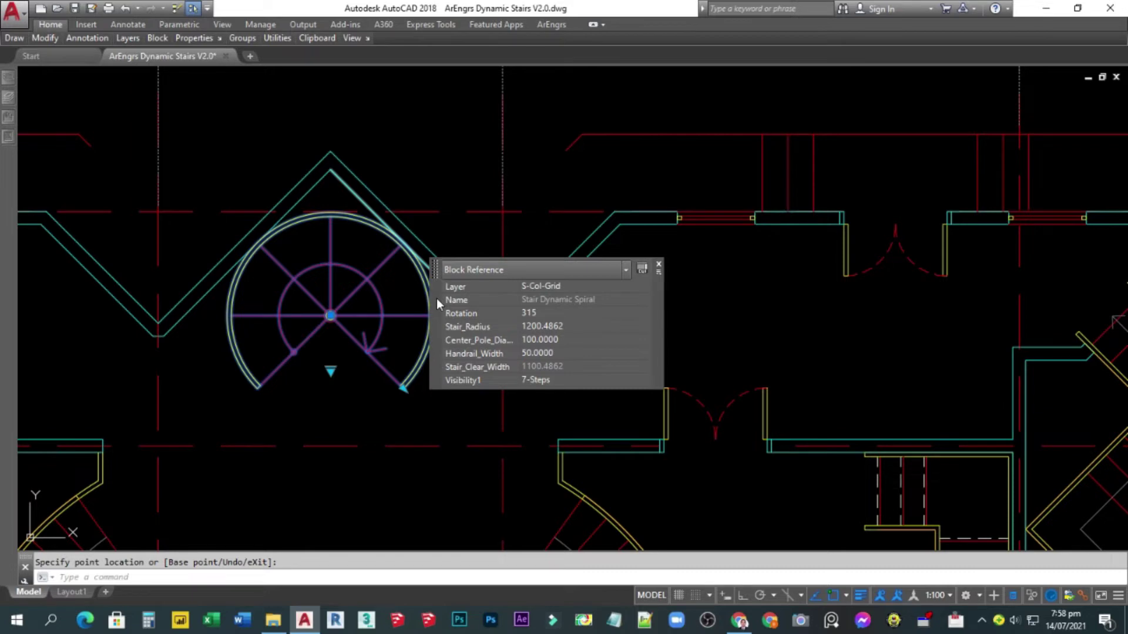
left_click(584, 341)
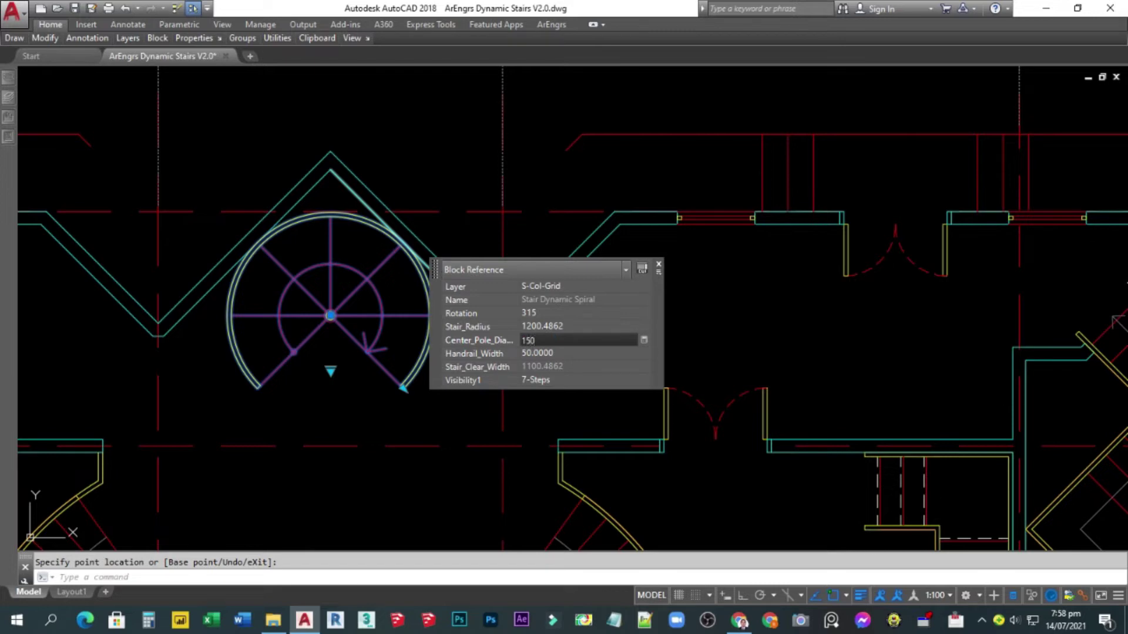
key("Tab")
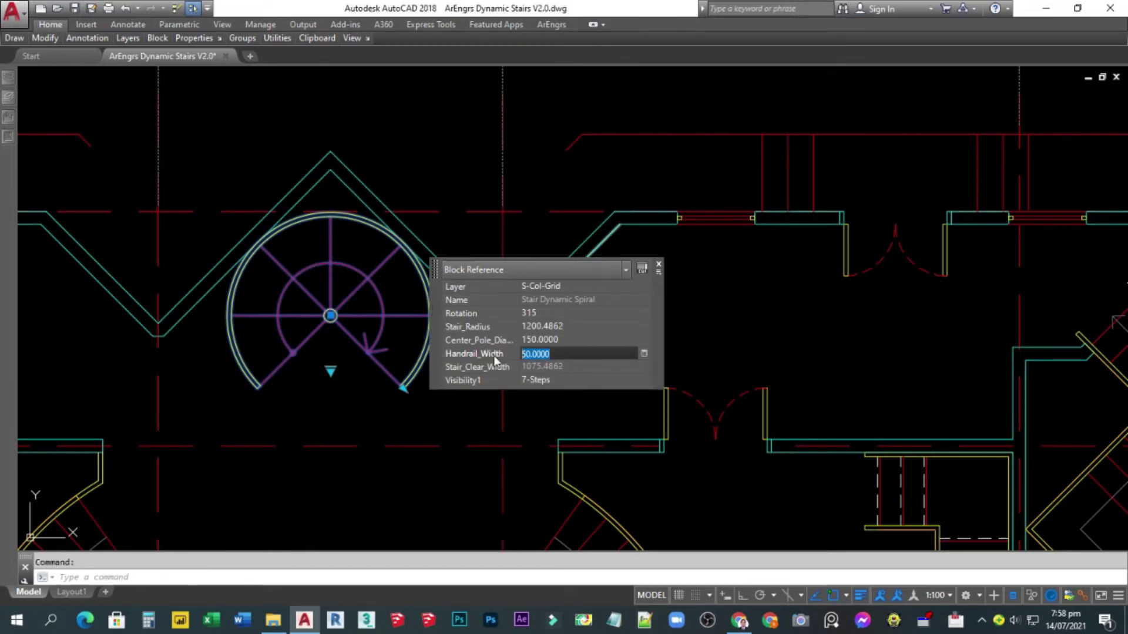
type("75")
key("Return")
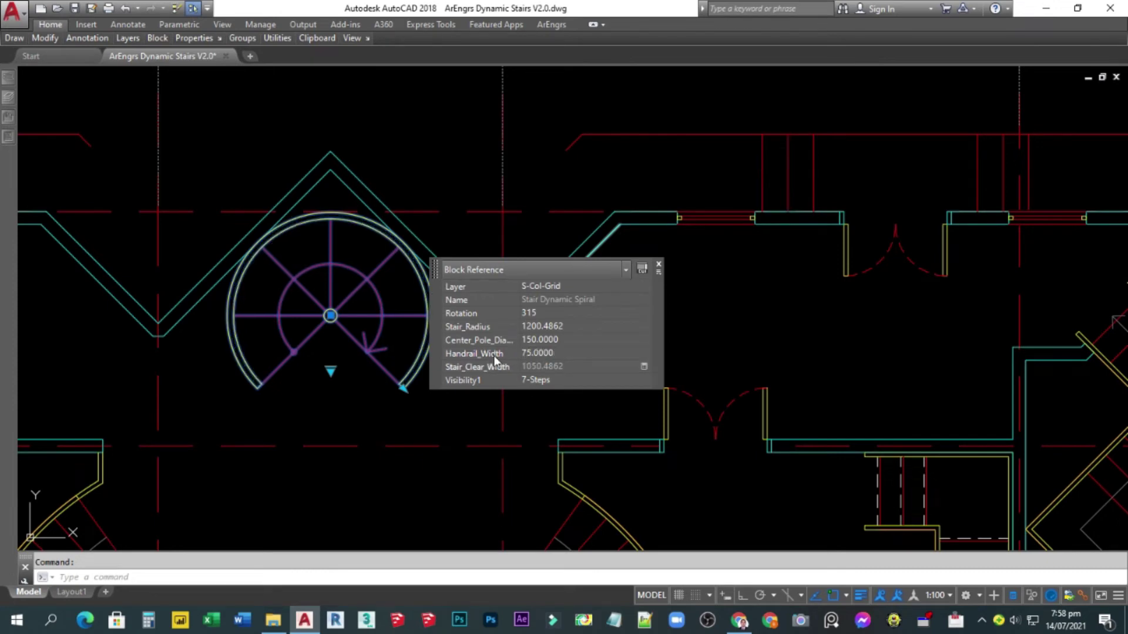
key("Escape")
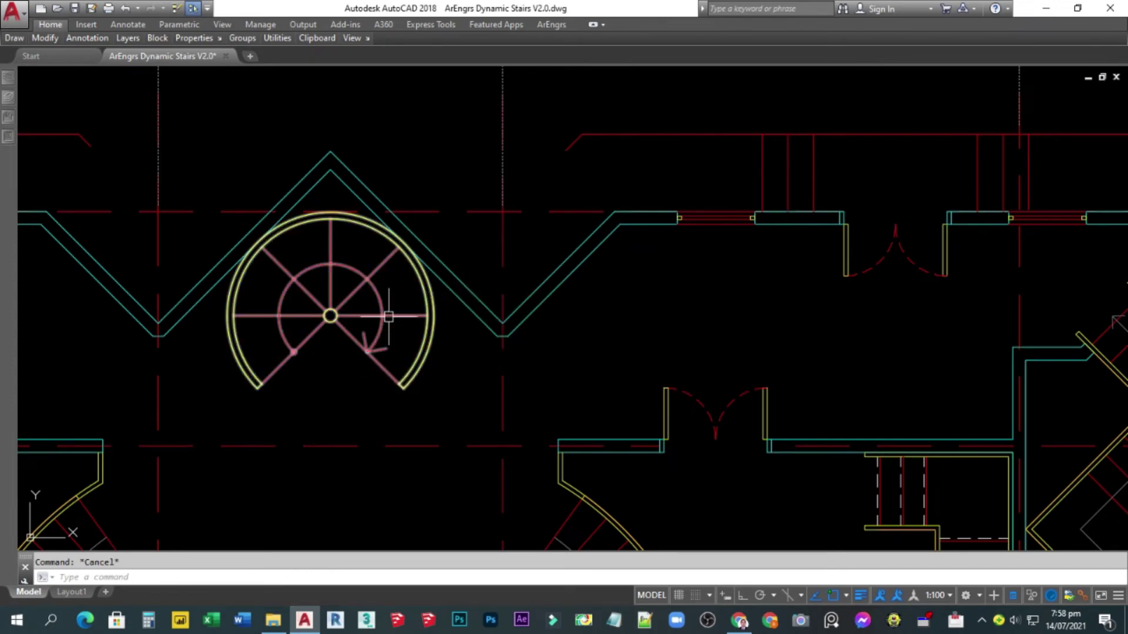
Change the spiral stair's step count through its lookup grip, ending on 7-Steps.
left_click(380, 344)
left_click(333, 372)
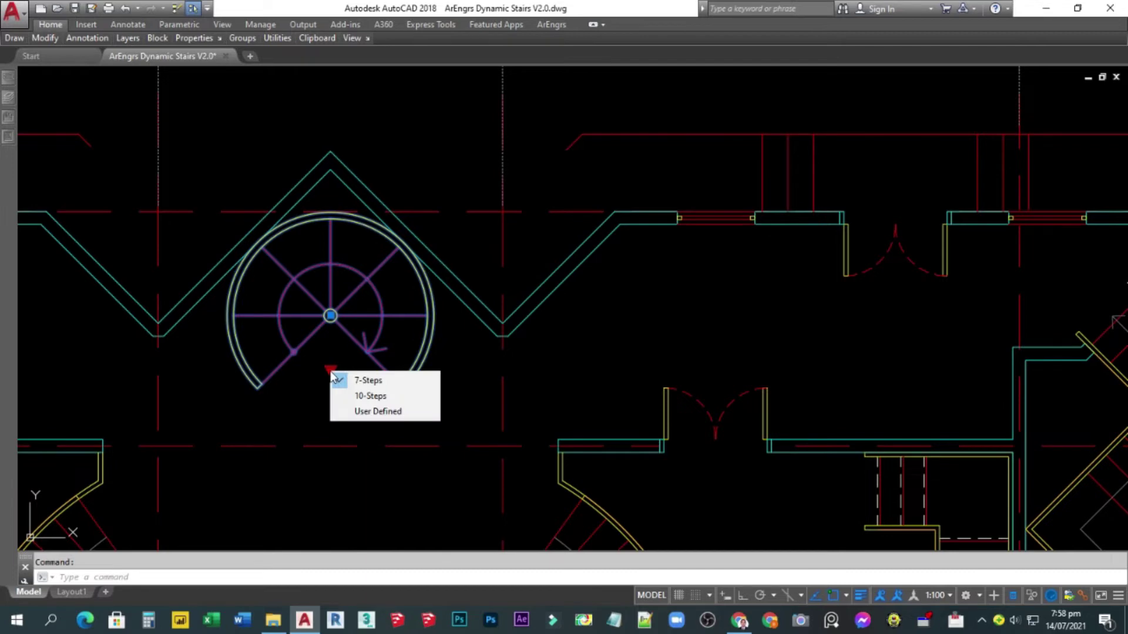
left_click(379, 396)
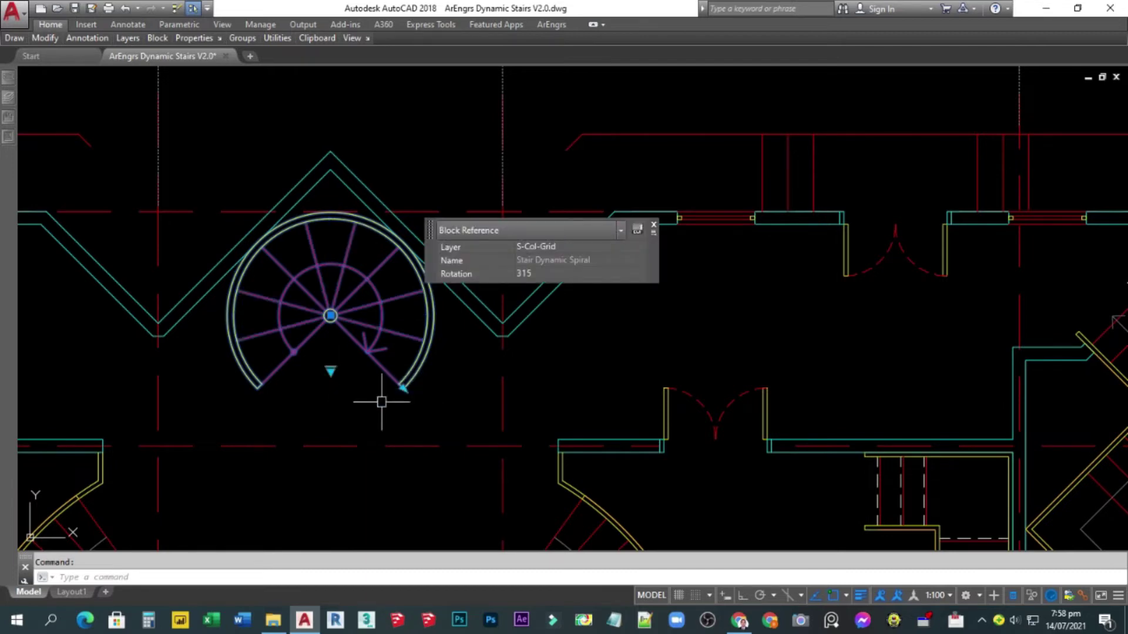
left_click(330, 370)
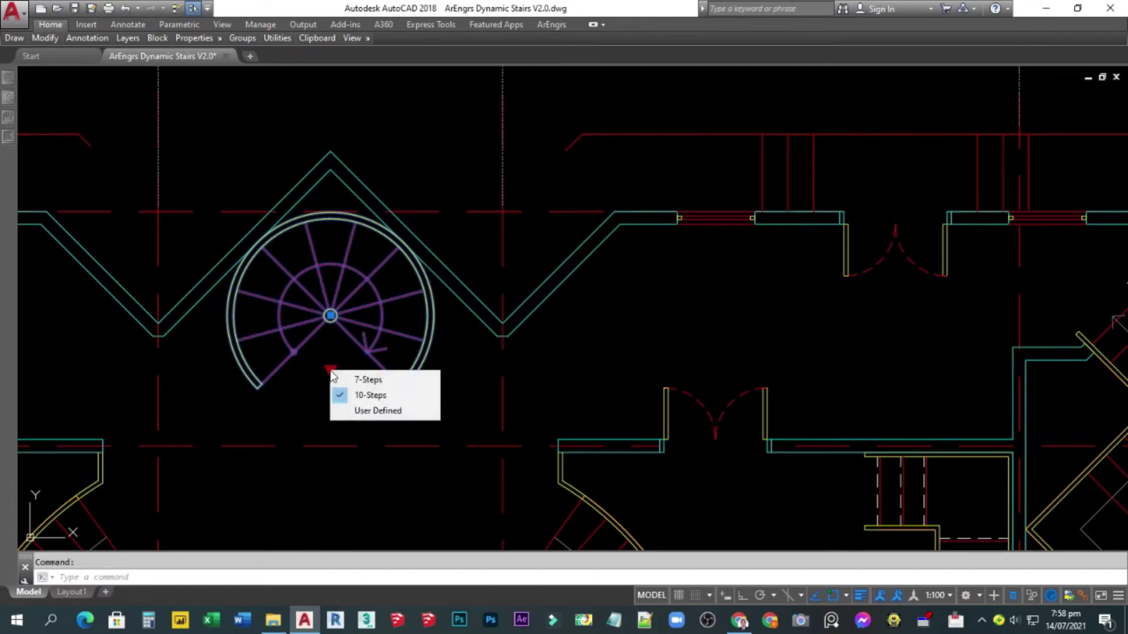
left_click(385, 410)
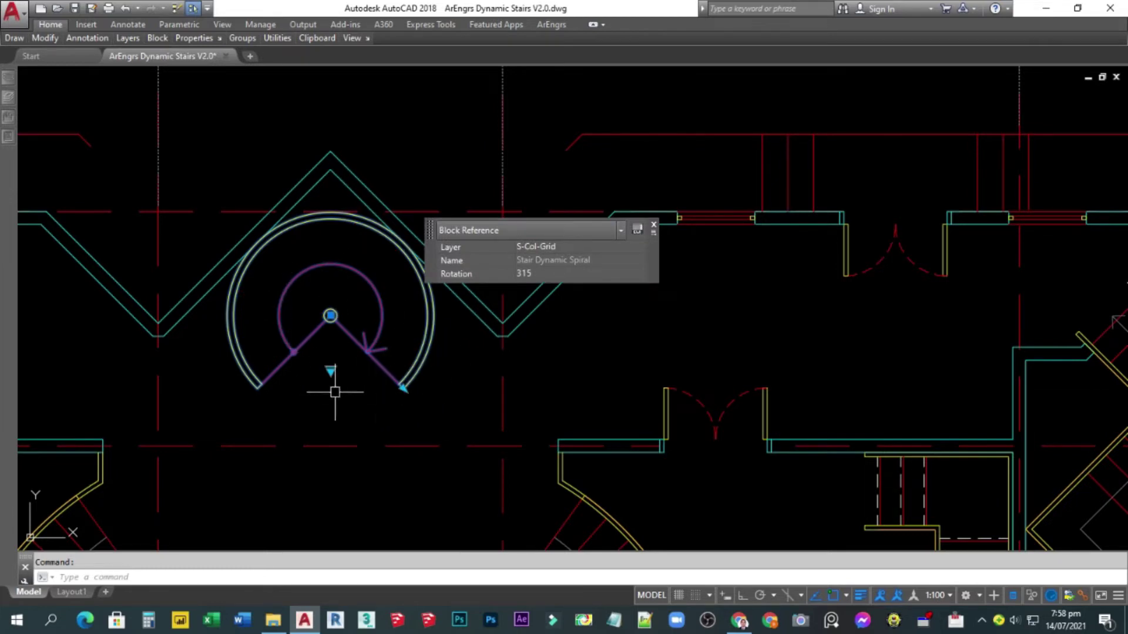
left_click(331, 370)
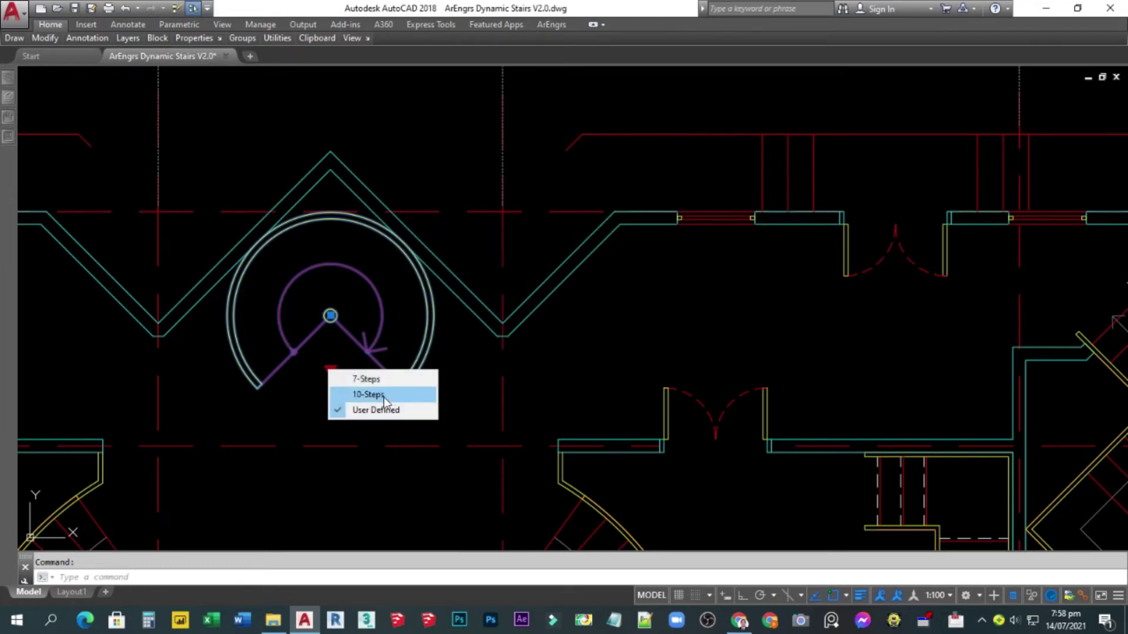
left_click(368, 381)
Clear the spiral stair selection and open the Insert dialog's block name list.
scroll(340, 378, "down", 2)
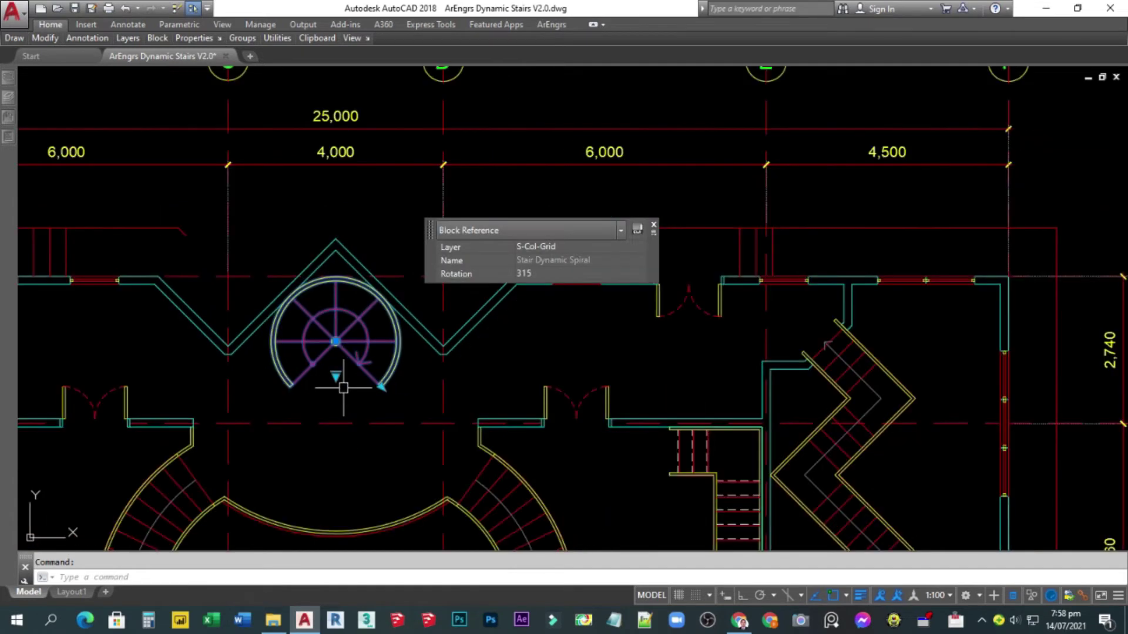
key("Escape")
scroll(429, 340, "down", 2)
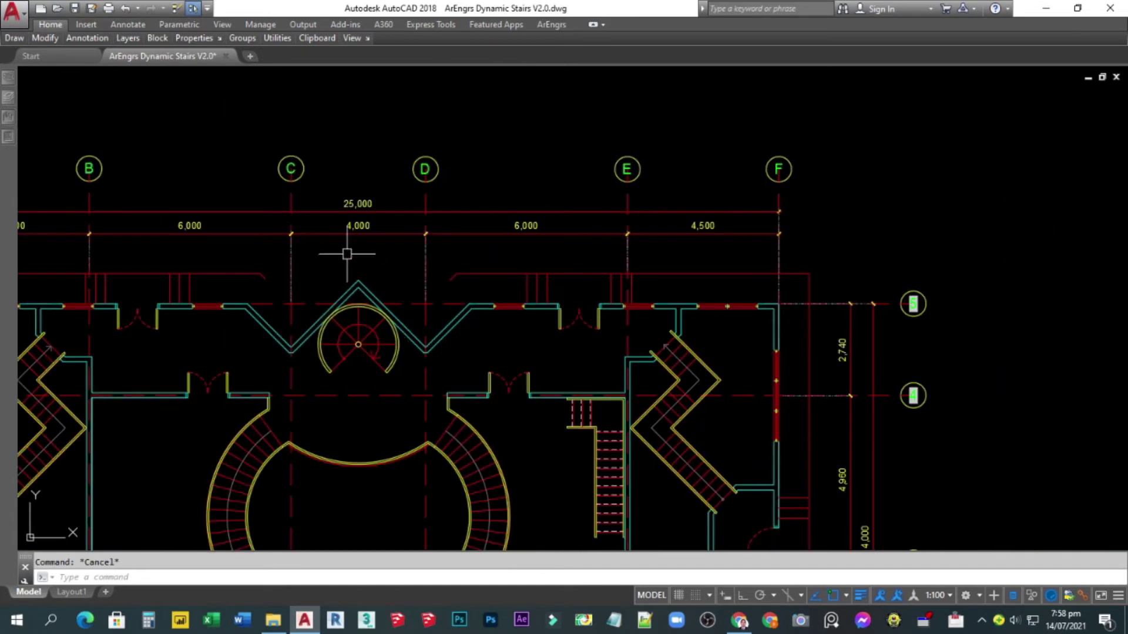
scroll(346, 254, "up", 2)
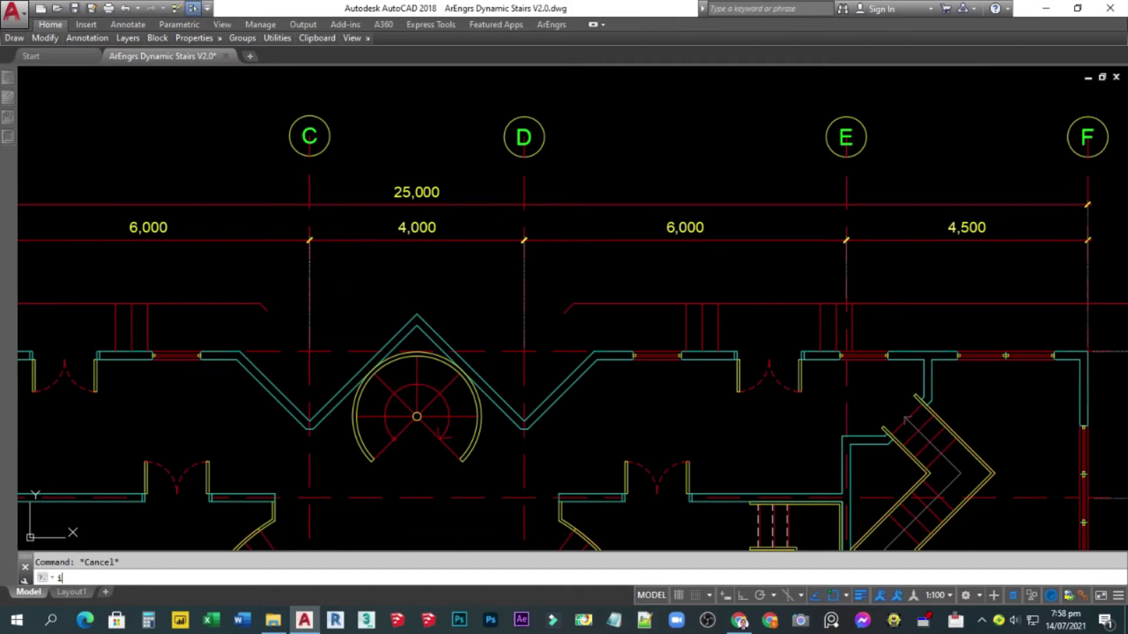
type("i")
key("Return")
left_click(355, 161)
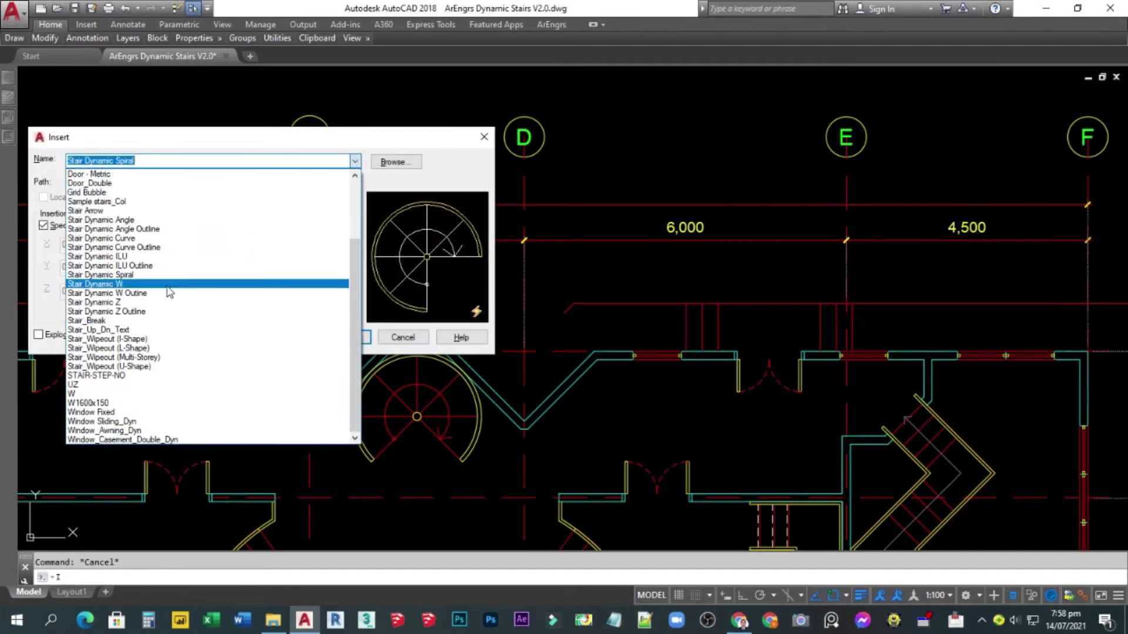
Insert a Stair Dynamic W block above the spiral stair.
left_click(104, 286)
left_click(343, 338)
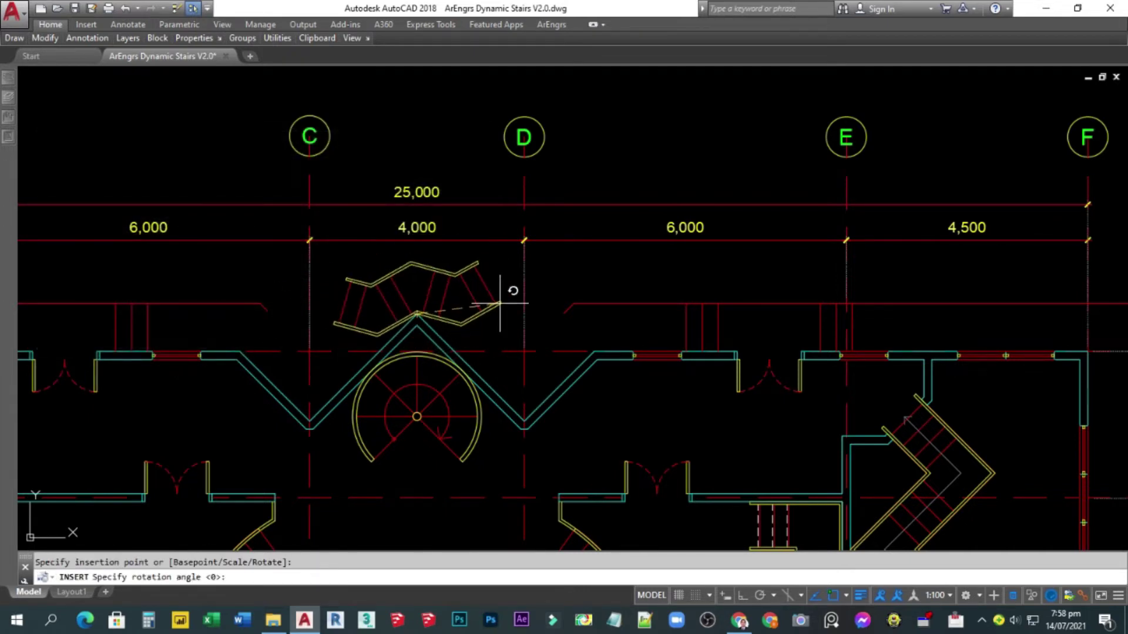
left_click(471, 327)
scroll(557, 326, "up", 4)
Reshape the W stair's arms symmetrically, ending one arm at the wall corner on grid D.
left_click(333, 324)
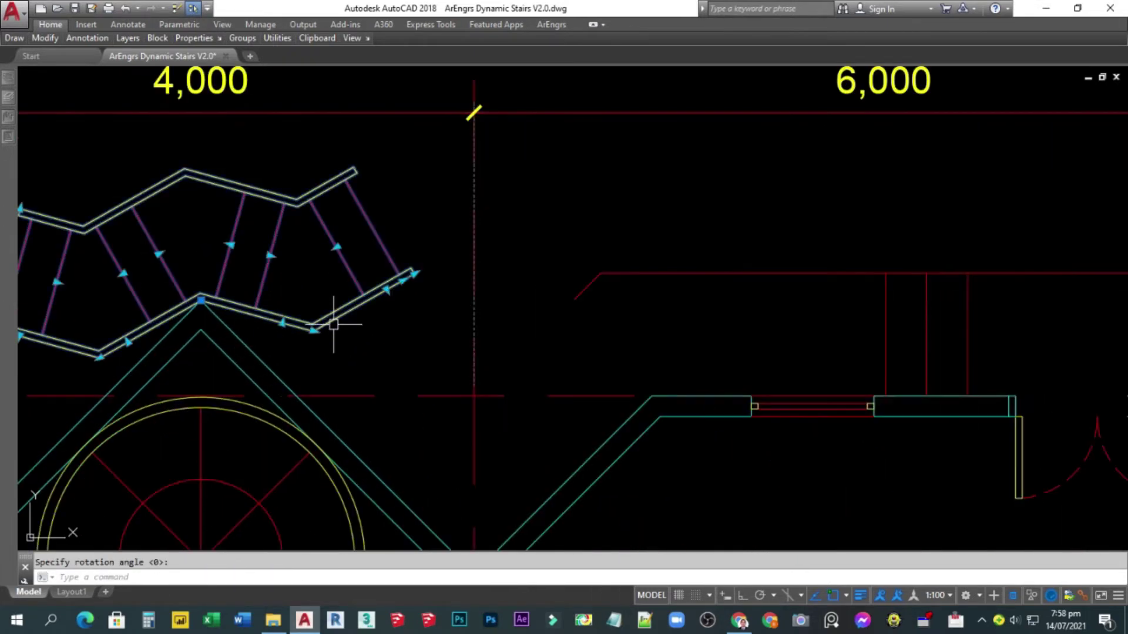
left_click(282, 323)
left_click(267, 364)
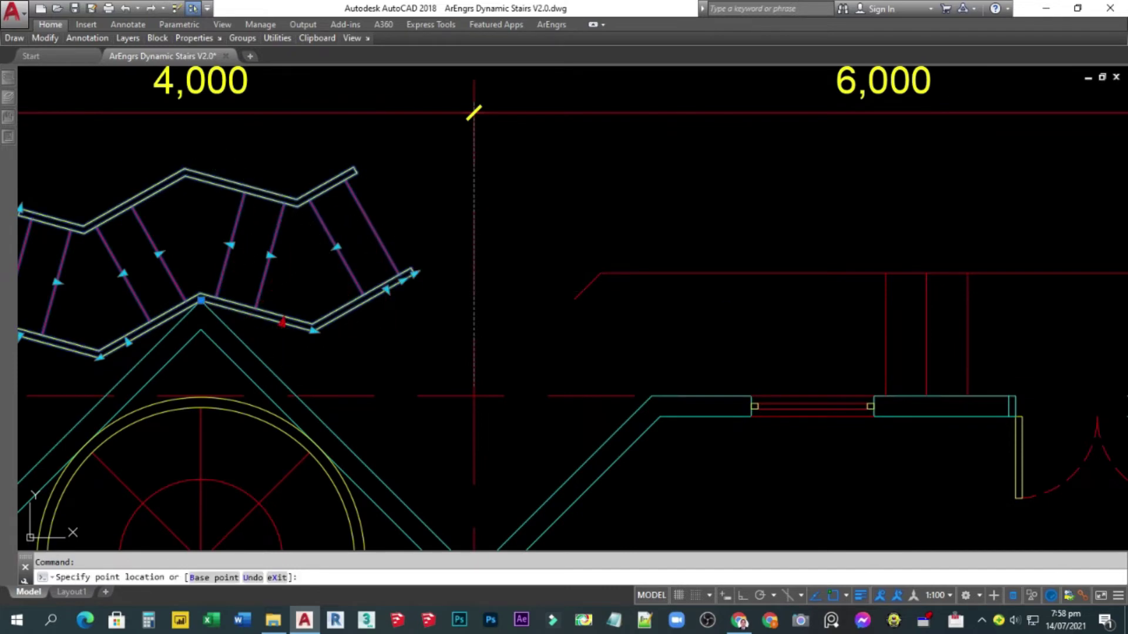
middle_click_drag(189, 373, 247, 327)
left_click(193, 307)
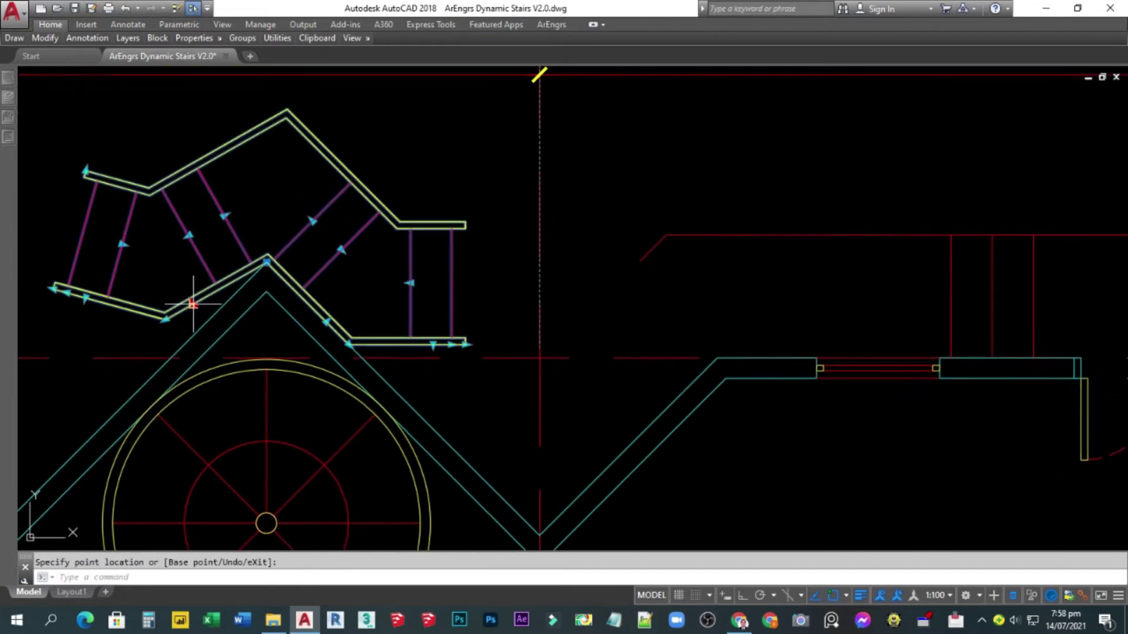
left_click(196, 320)
middle_click_drag(343, 382, 223, 329)
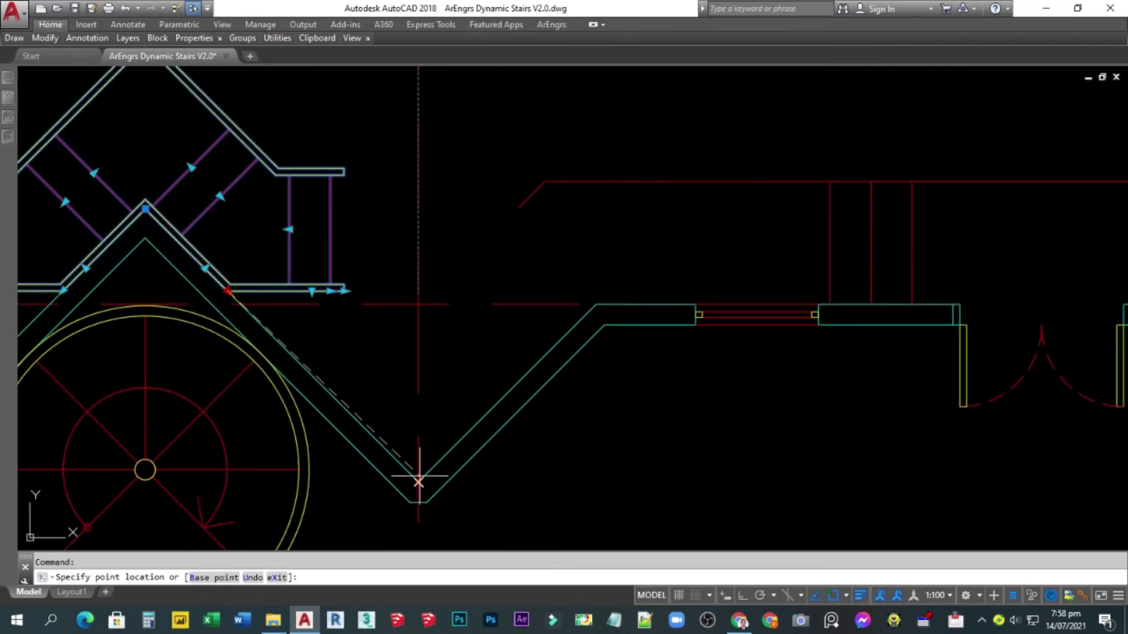
middle_click_drag(385, 399, 232, 379)
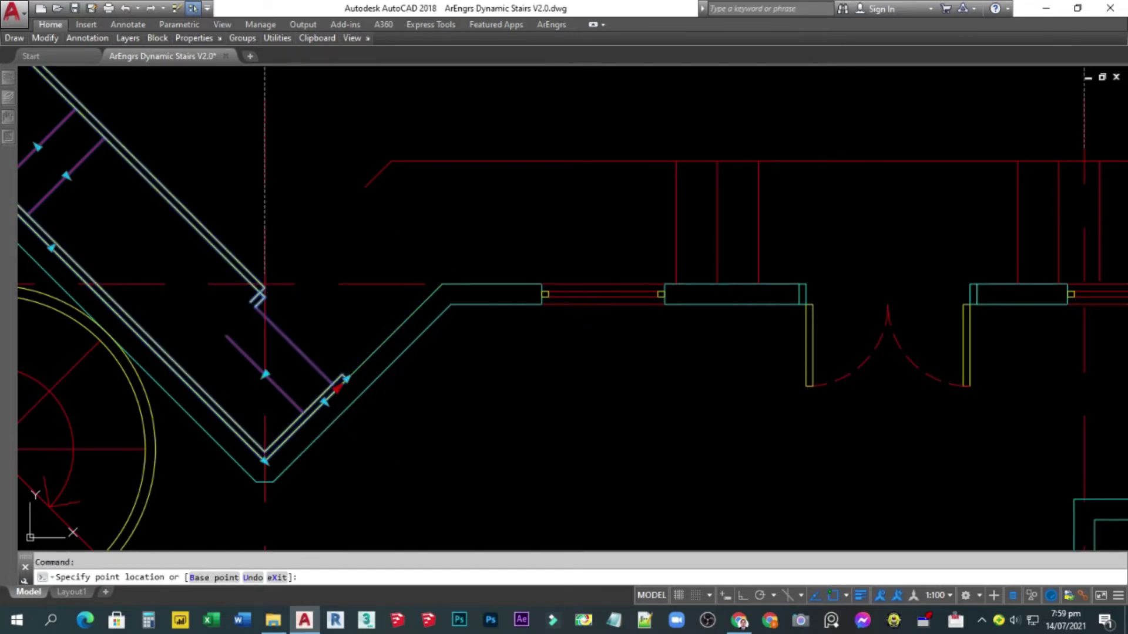
left_click(441, 284)
Stretch the W stair's right flight, lengthening it with more treads.
middle_click_drag(321, 351, 253, 406)
left_click(302, 324)
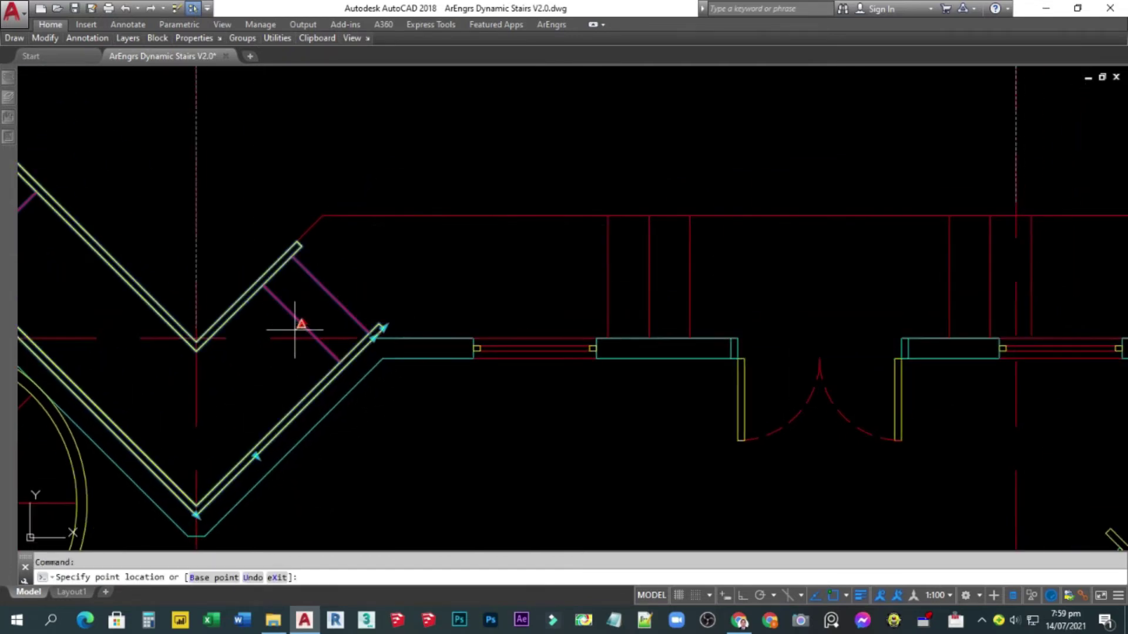
left_click(239, 397)
scroll(264, 376, "down", 2)
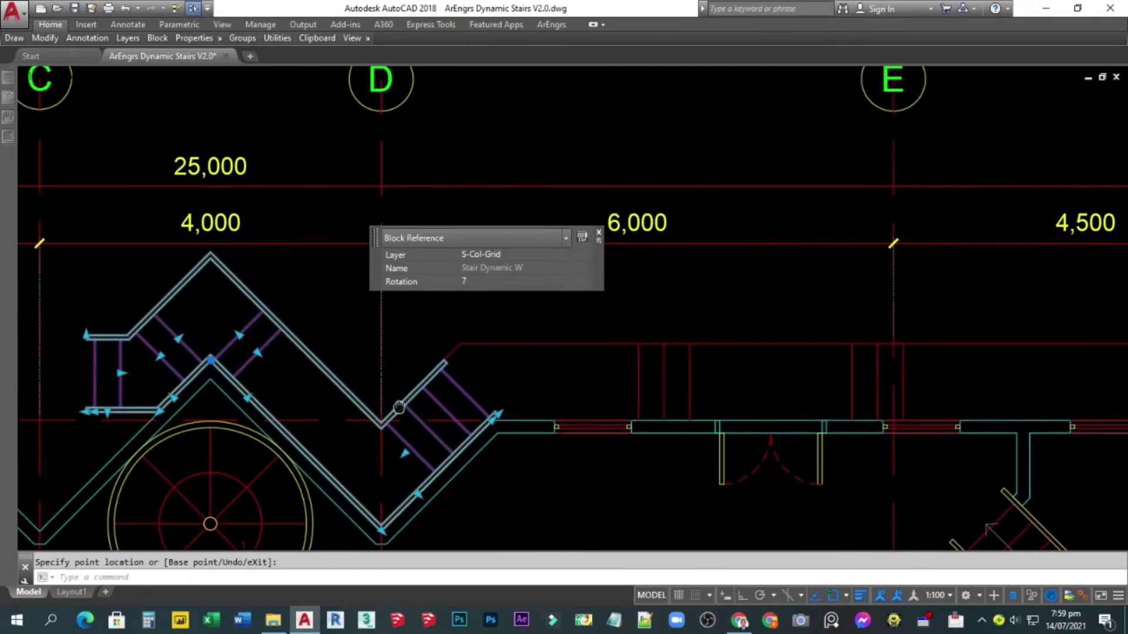
middle_click_drag(267, 355, 284, 365)
left_click(274, 364)
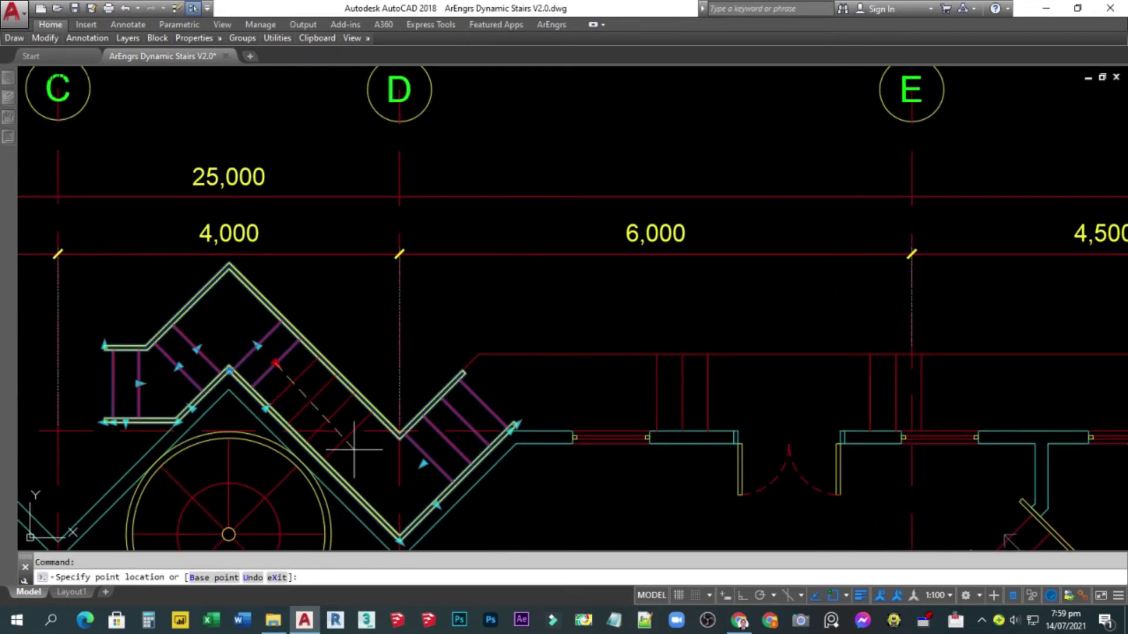
left_click(362, 452)
Stretch the W stair's left landing down and to the left.
middle_click_drag(259, 353, 342, 318)
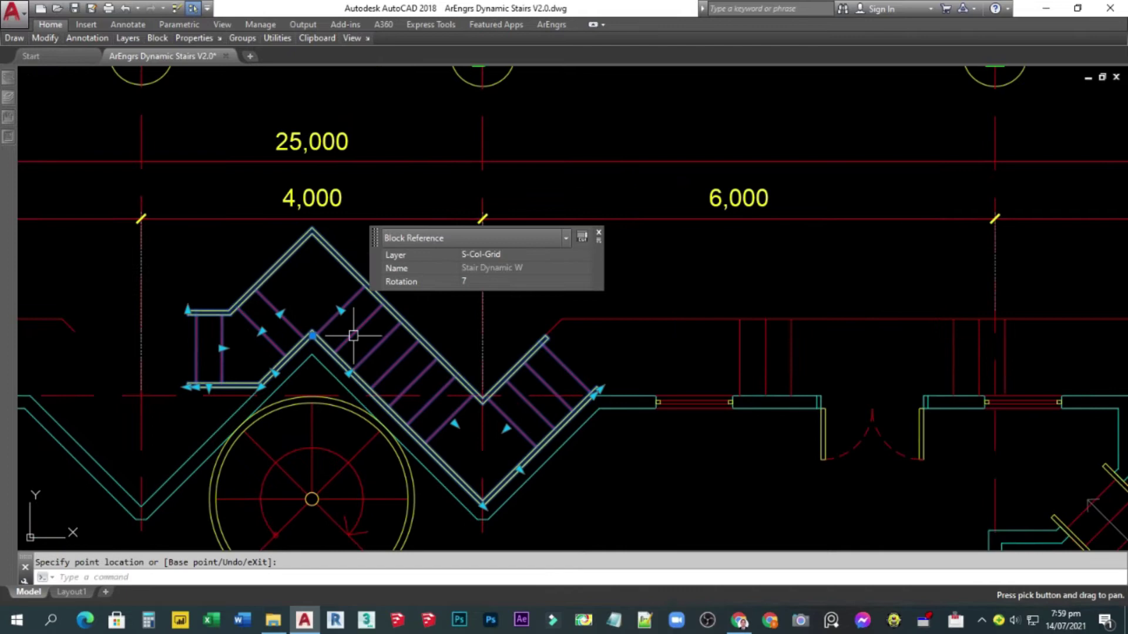
key("Escape")
left_click(266, 392)
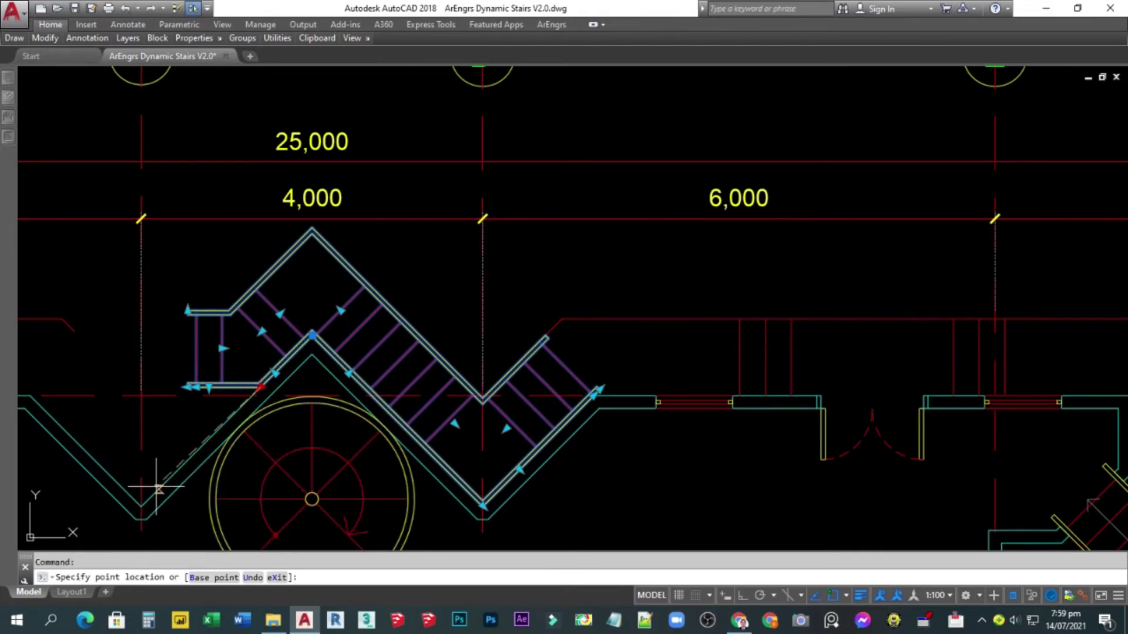
left_click(172, 438)
middle_click_drag(172, 438, 351, 389)
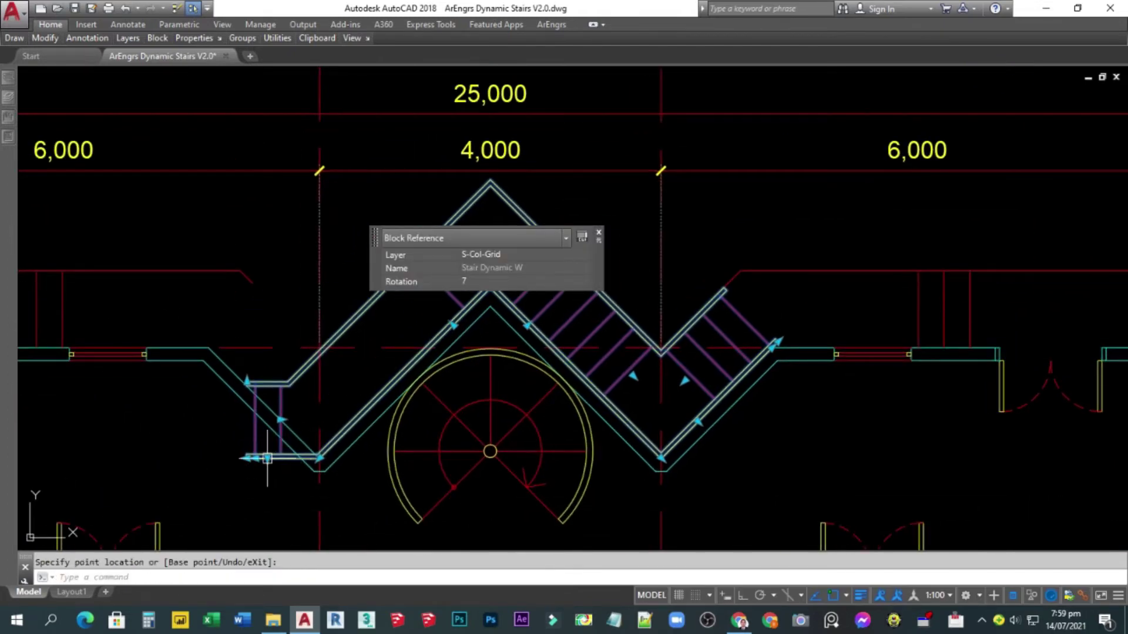
Adjust the W stair's left flight so it fits against the left wall corner.
left_click(218, 356)
left_click(281, 421)
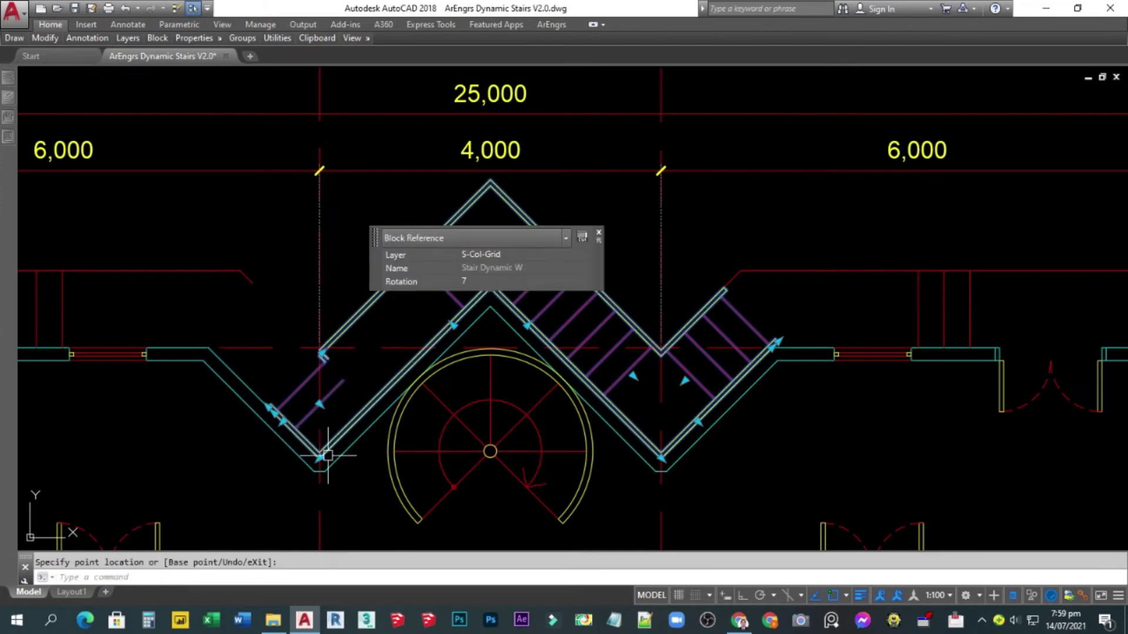
left_click(270, 406)
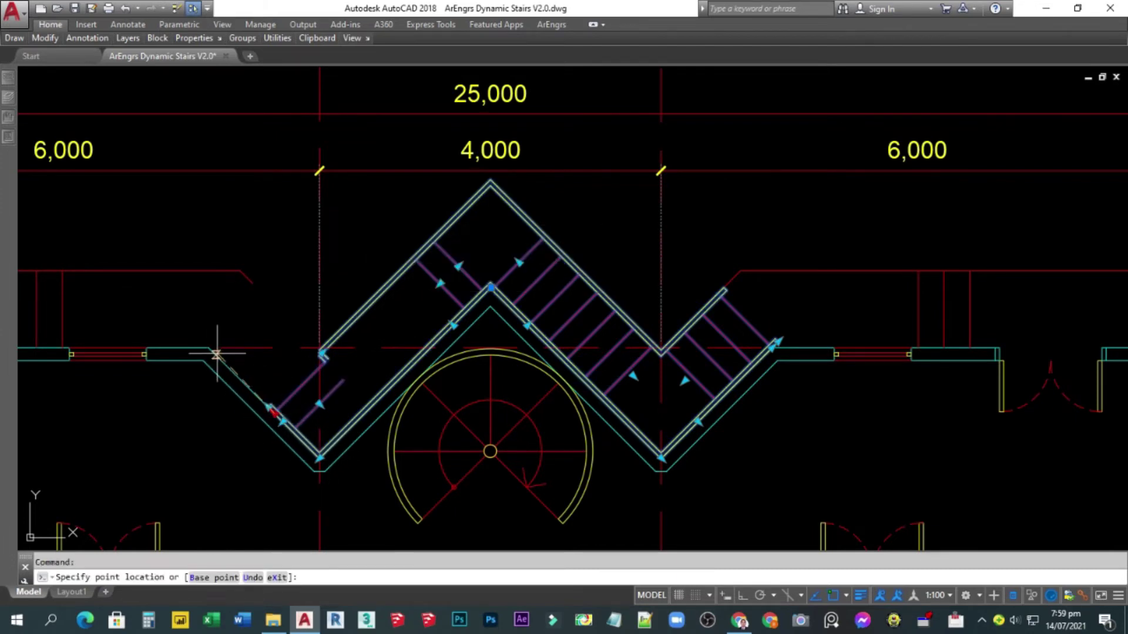
left_click(212, 342)
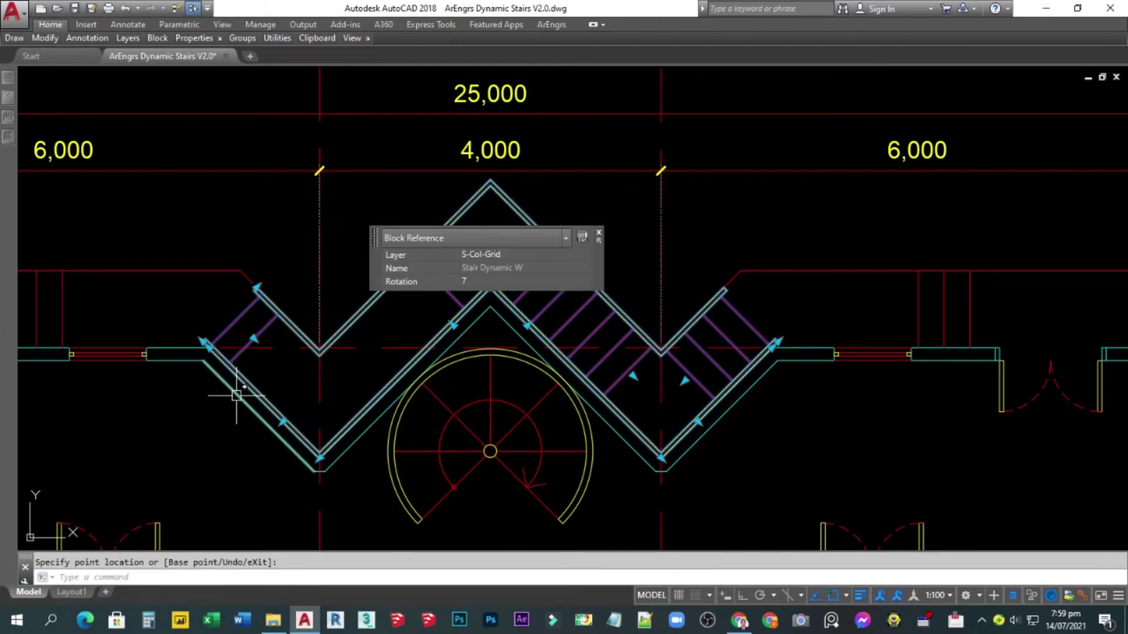
left_click(254, 339)
left_click(298, 383)
scroll(216, 379, "down", 2)
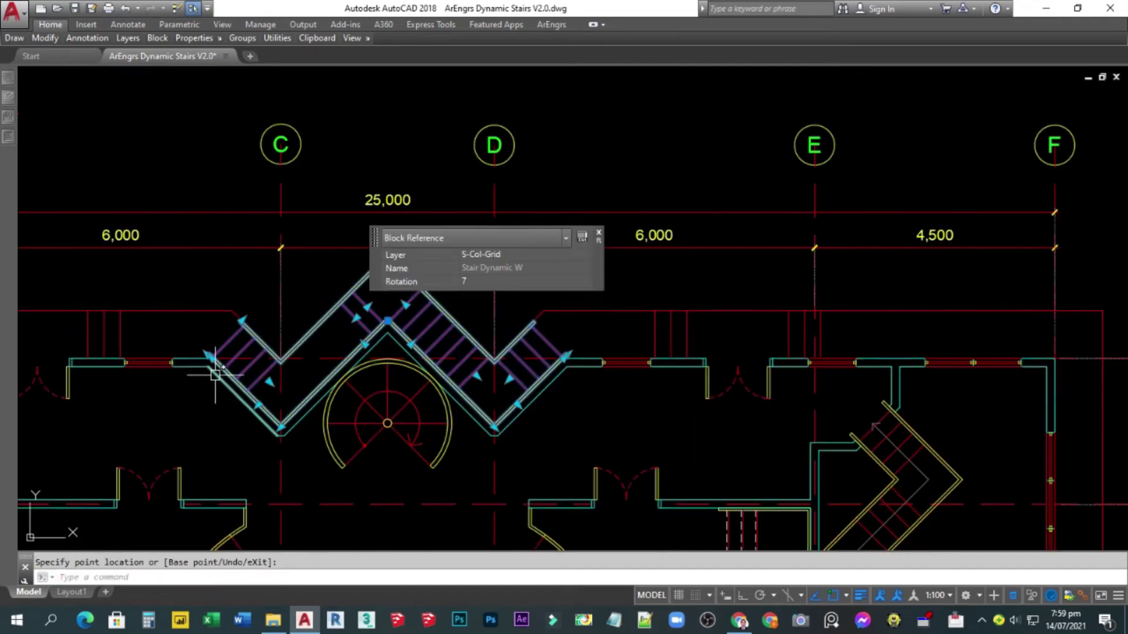
scroll(360, 323, "up", 2)
left_click(356, 316)
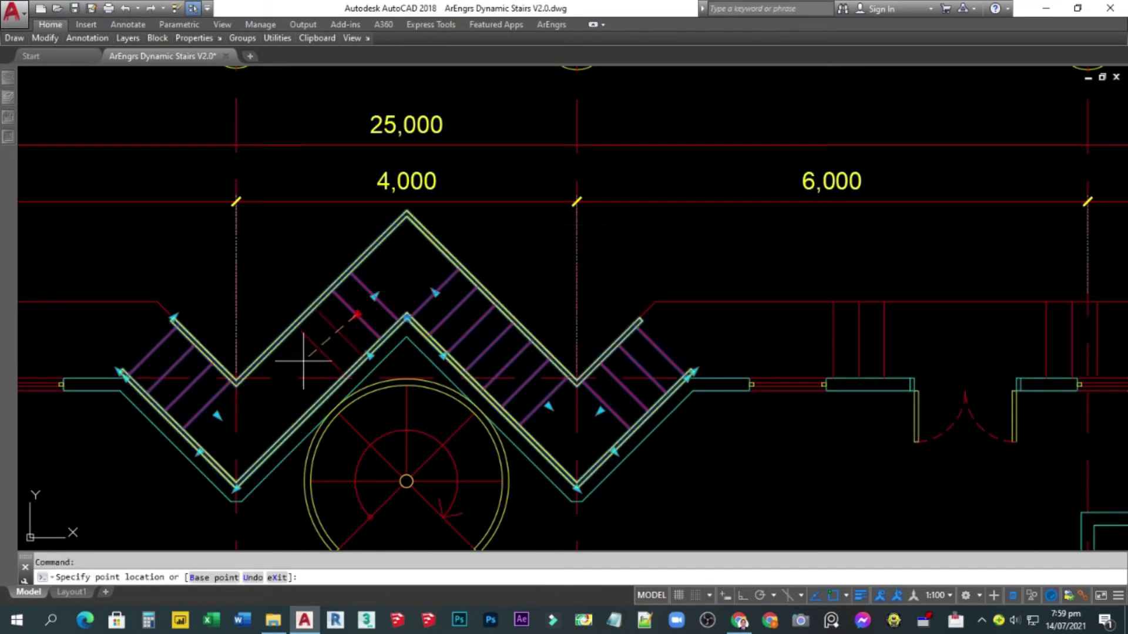
Cancel the grip edit and zoom to extents to centre the full floor plan with all stairs.
scroll(229, 379, "down", 2)
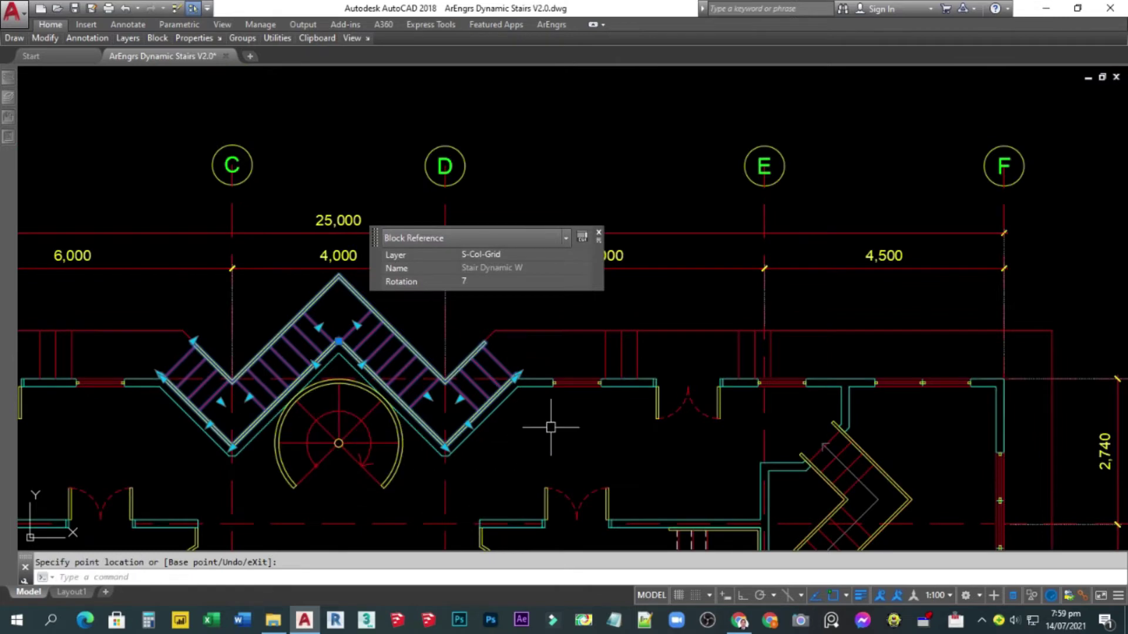
key("Escape")
type("z")
key("Return")
type("e")
key("Return")
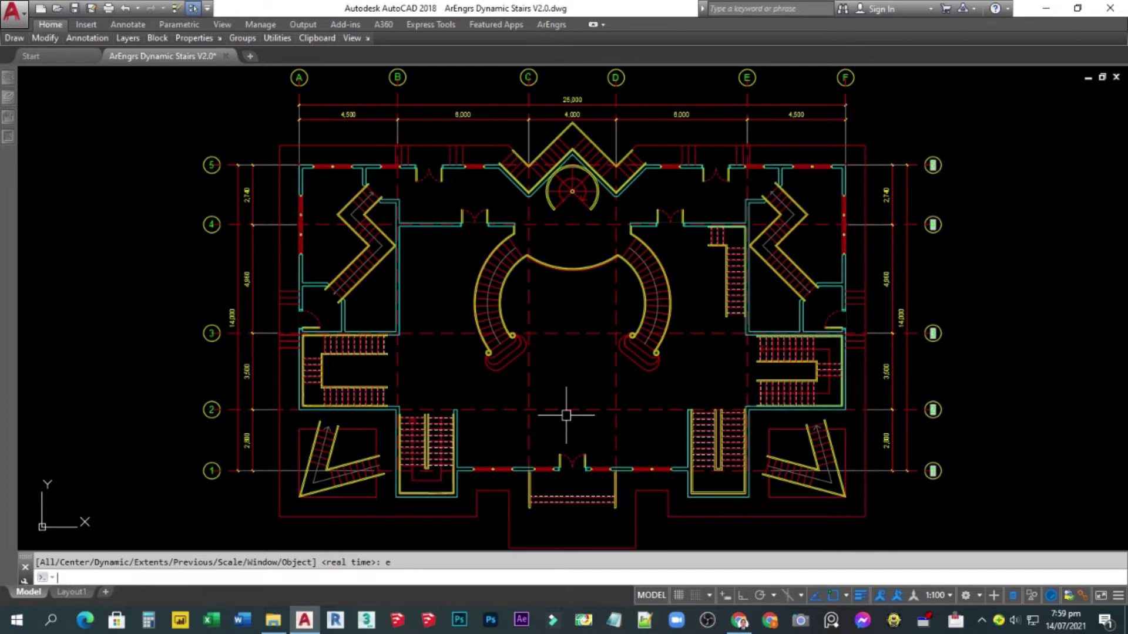
middle_click_drag(556, 325, 448, 364)
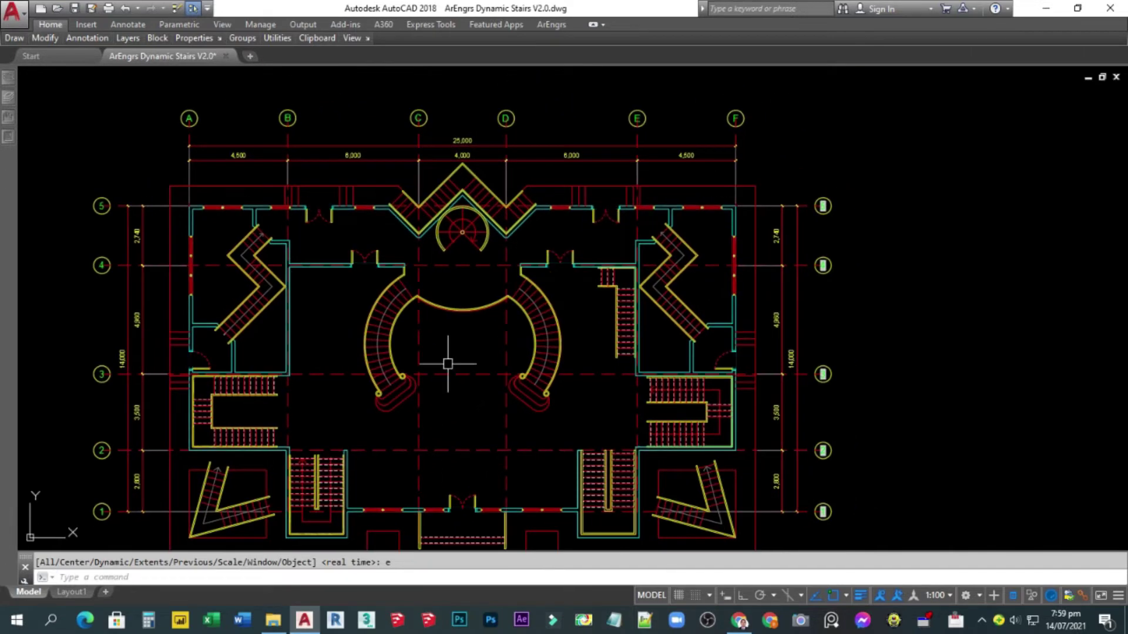
type("z")
key("Return")
type("e")
key("Return")
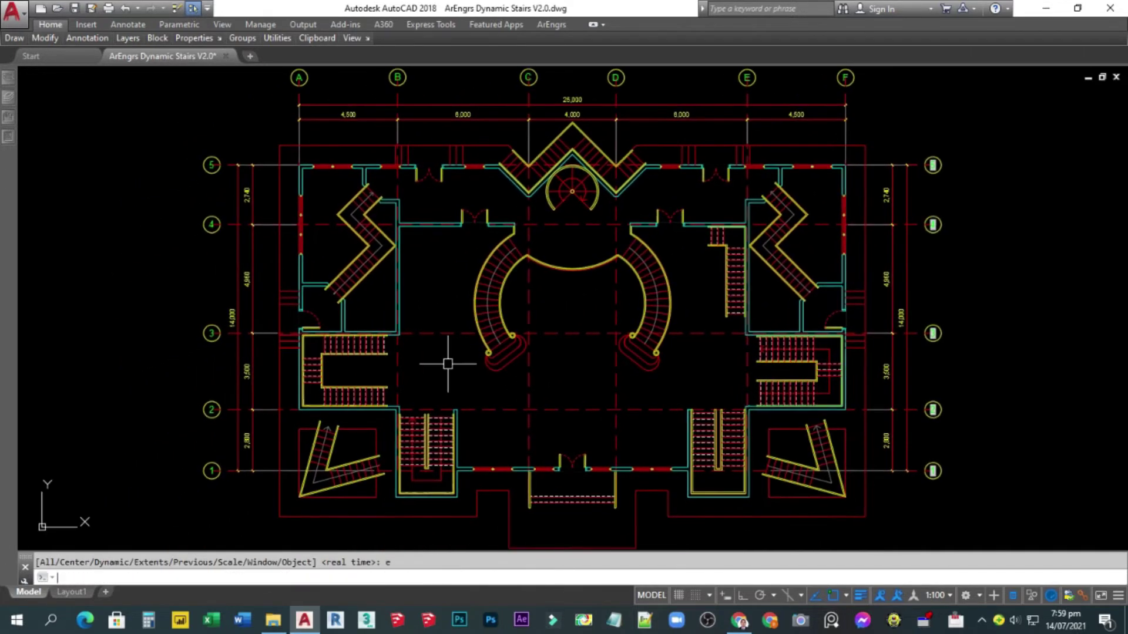
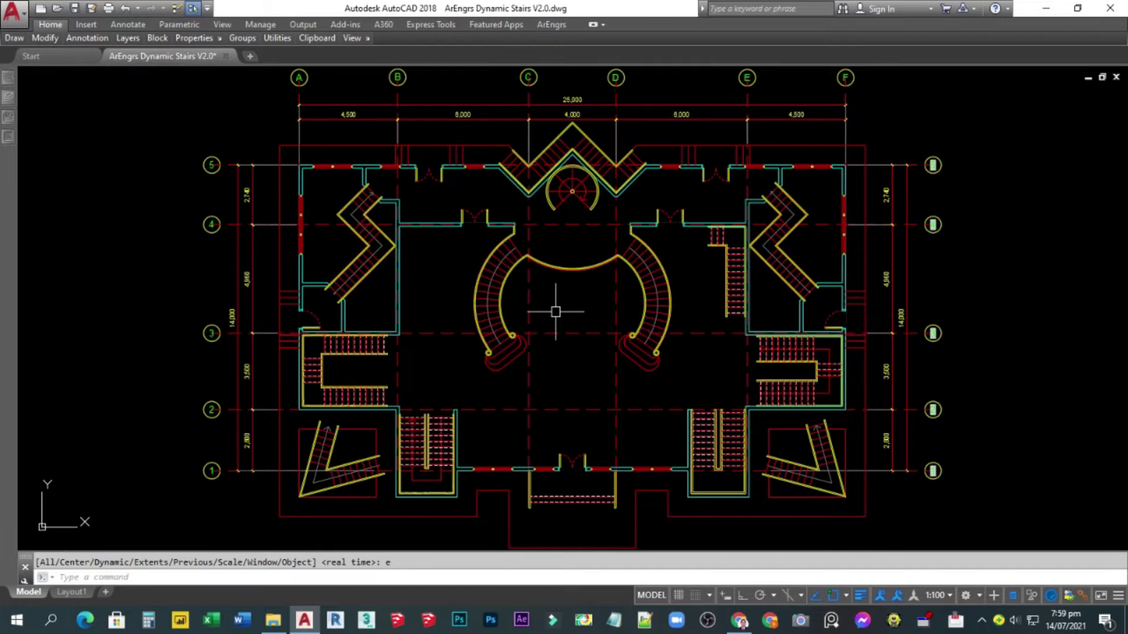
Draw a circle centred in the stair well, with its radius reaching the left stair's inner edge.
key("Return")
scroll(580, 312, "up", 3)
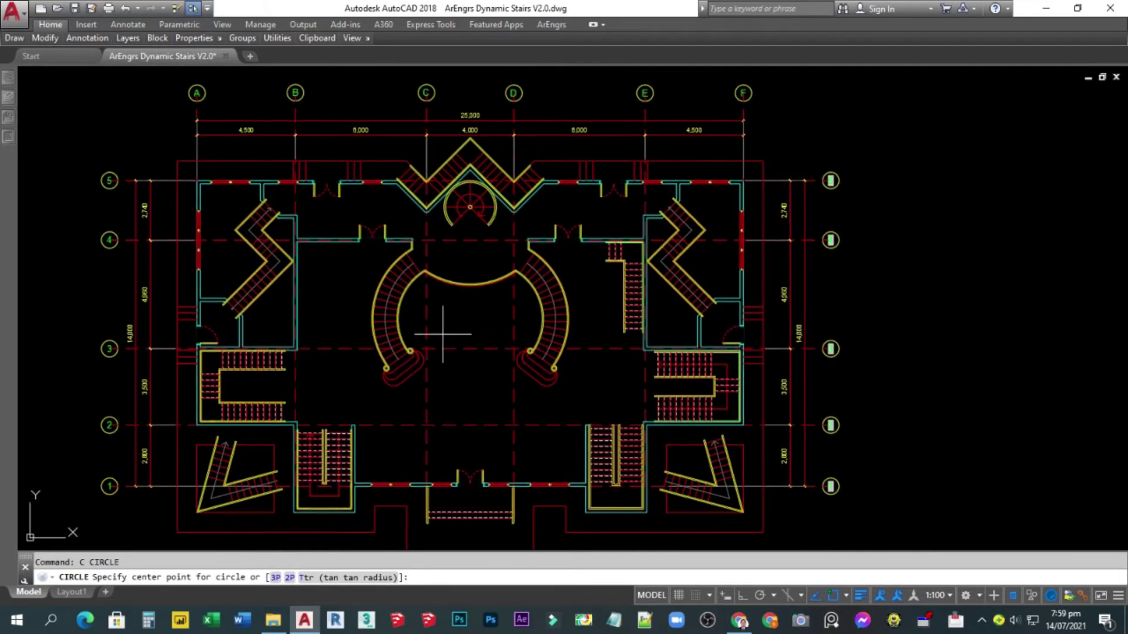
left_click(460, 310)
scroll(380, 309, "up", 3)
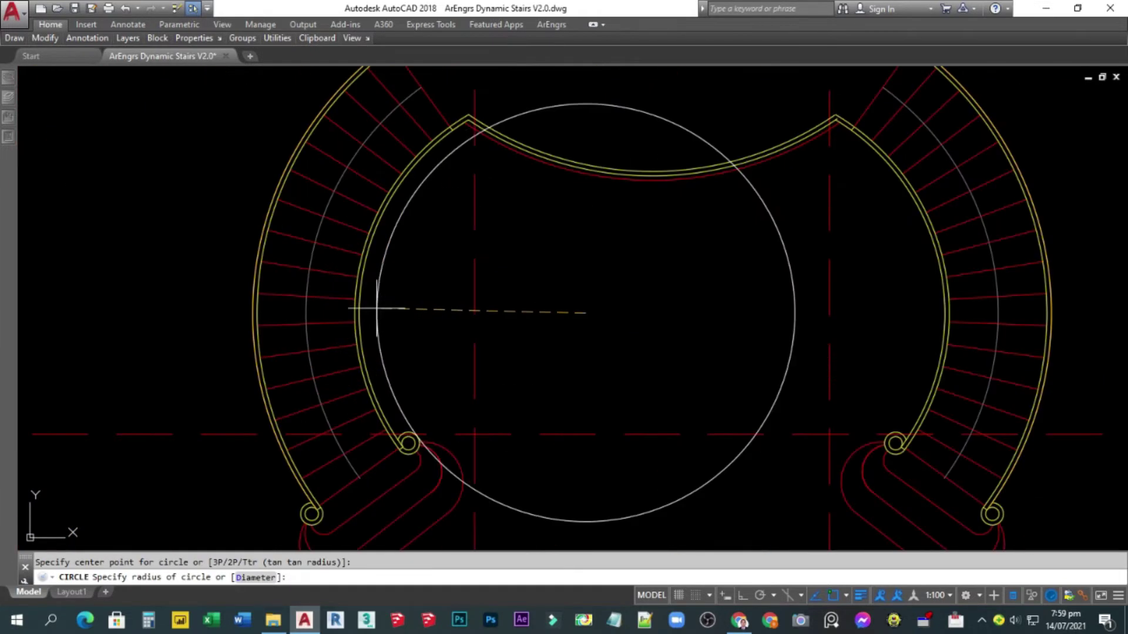
left_click(335, 308)
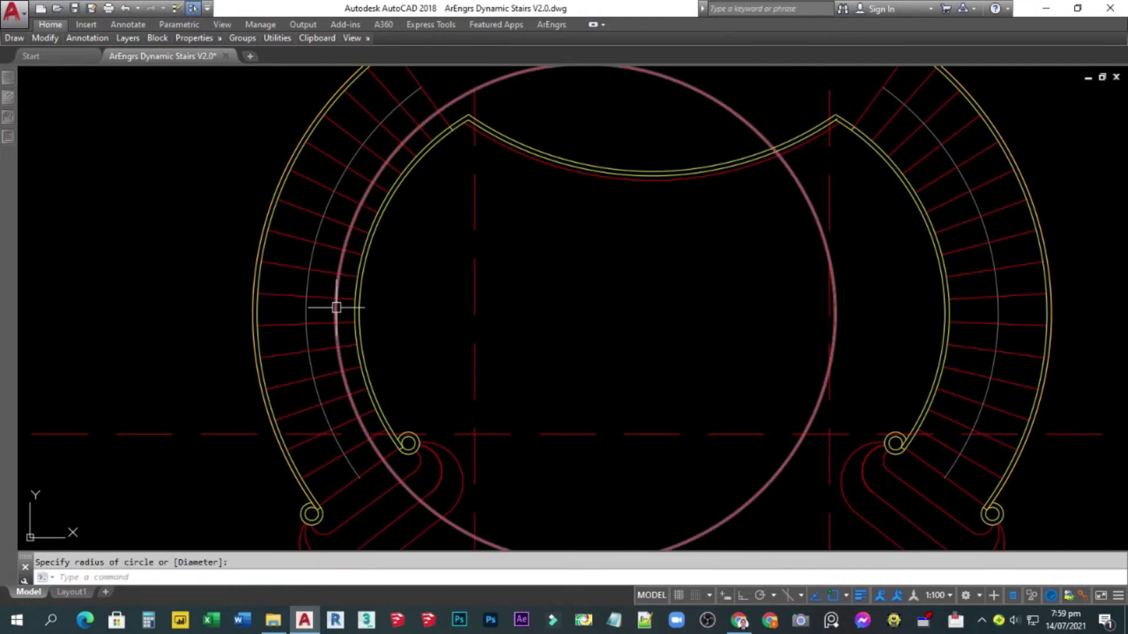
scroll(335, 307, "down", 2)
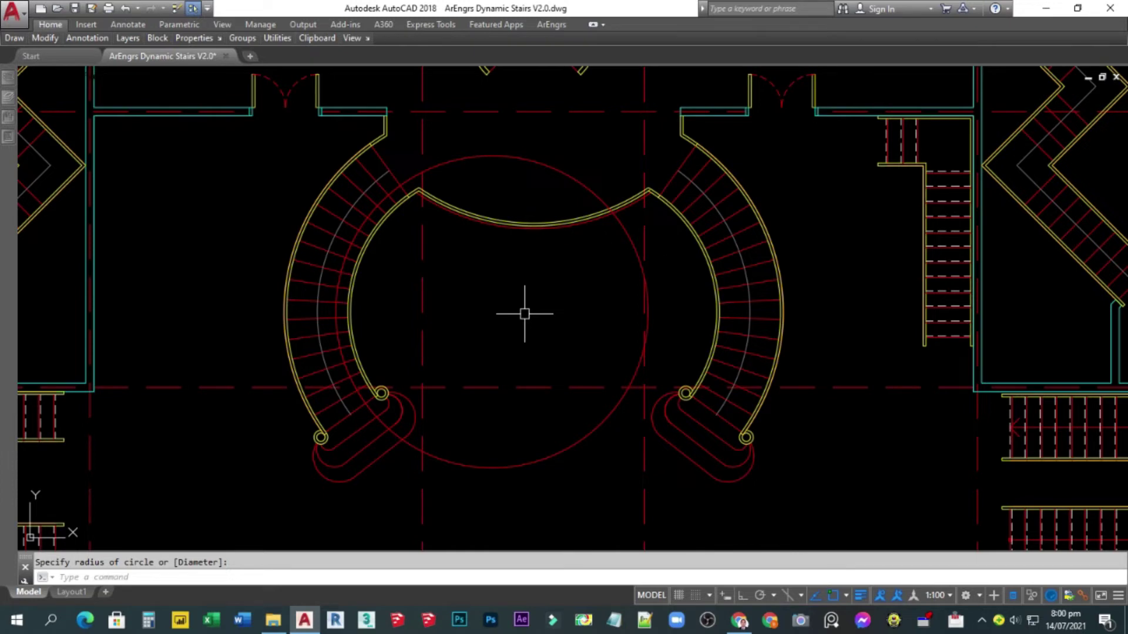
Reset the step number counter to 1 using the ArEngrs add-in tools.
left_click(552, 26)
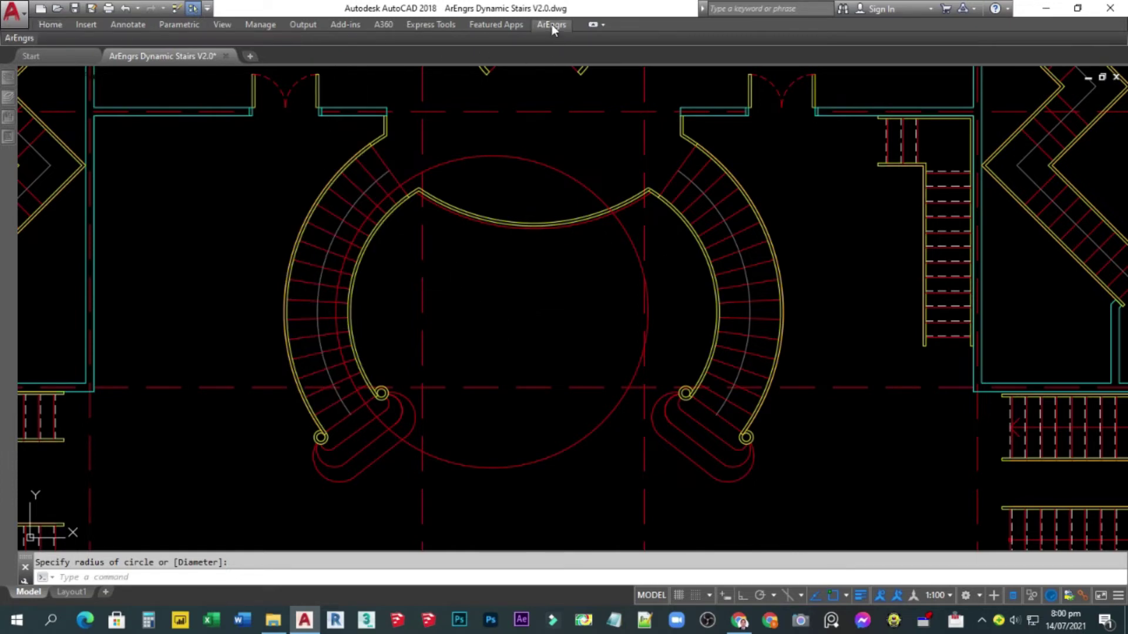
mouse_move(10, 40)
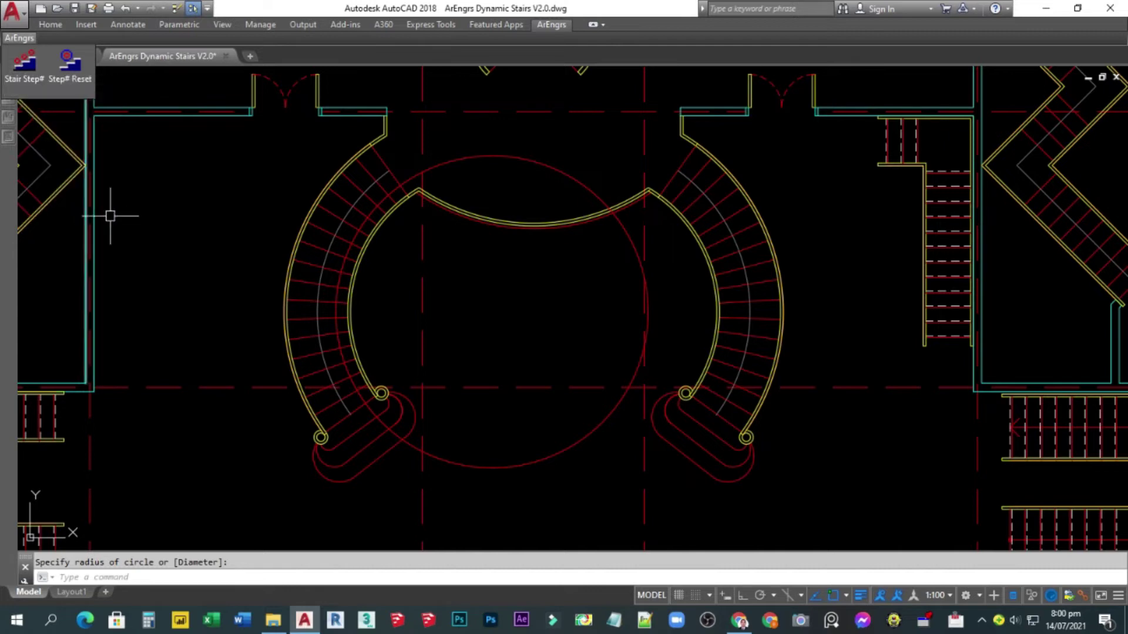
left_click(562, 24)
left_click(70, 64)
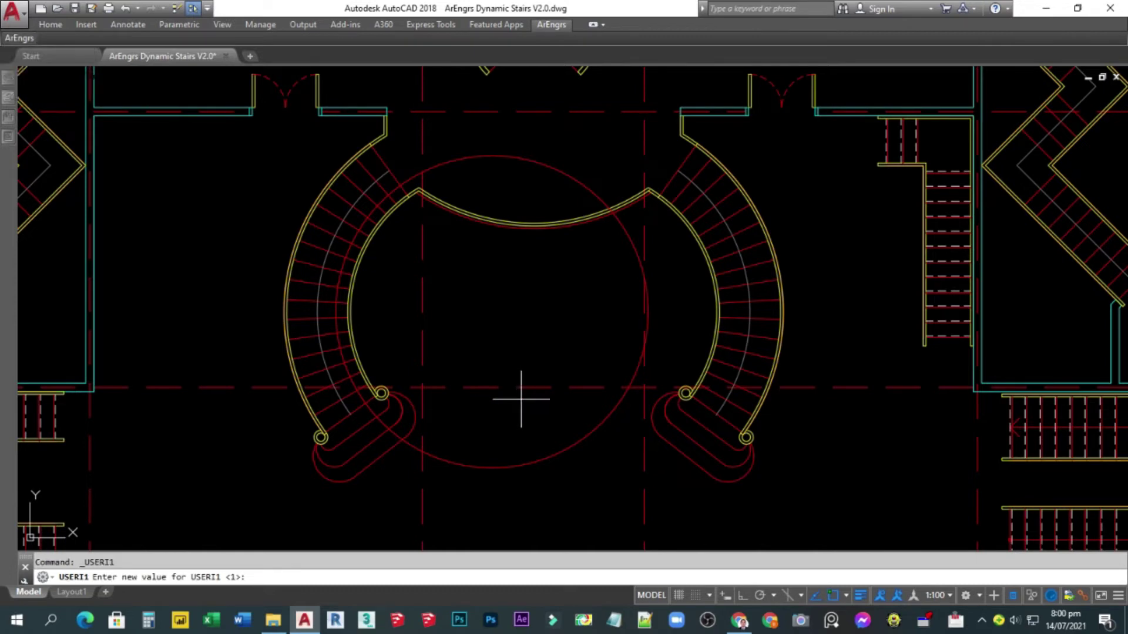
type("1")
key("Return")
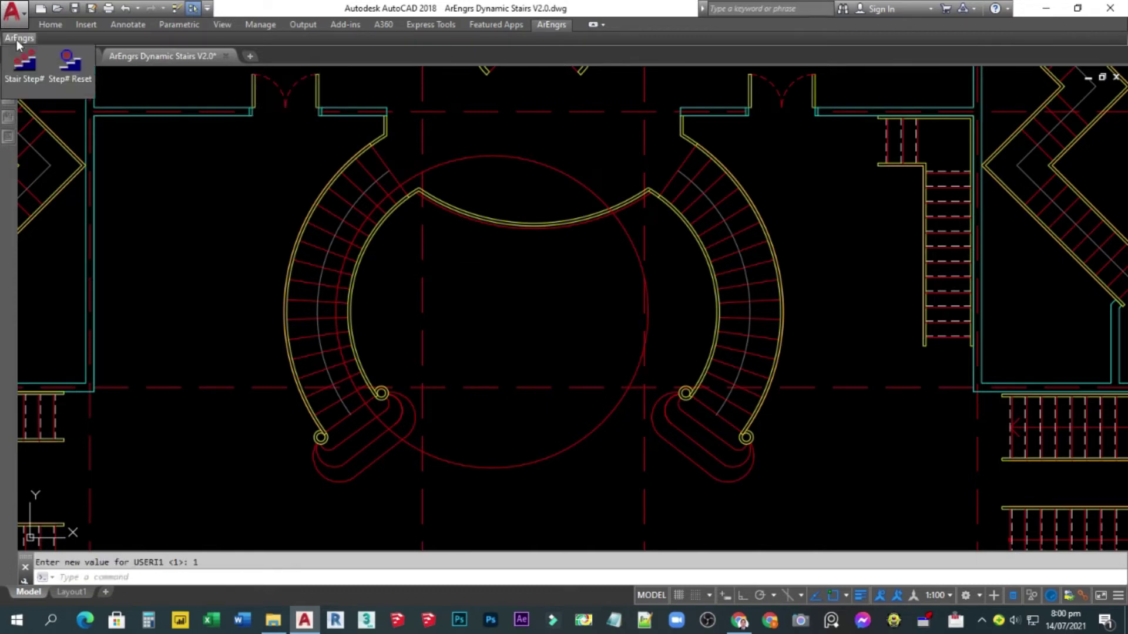
Place step markers 1 through 20 on the left curved stair's treads, bottom to top.
left_click(24, 72)
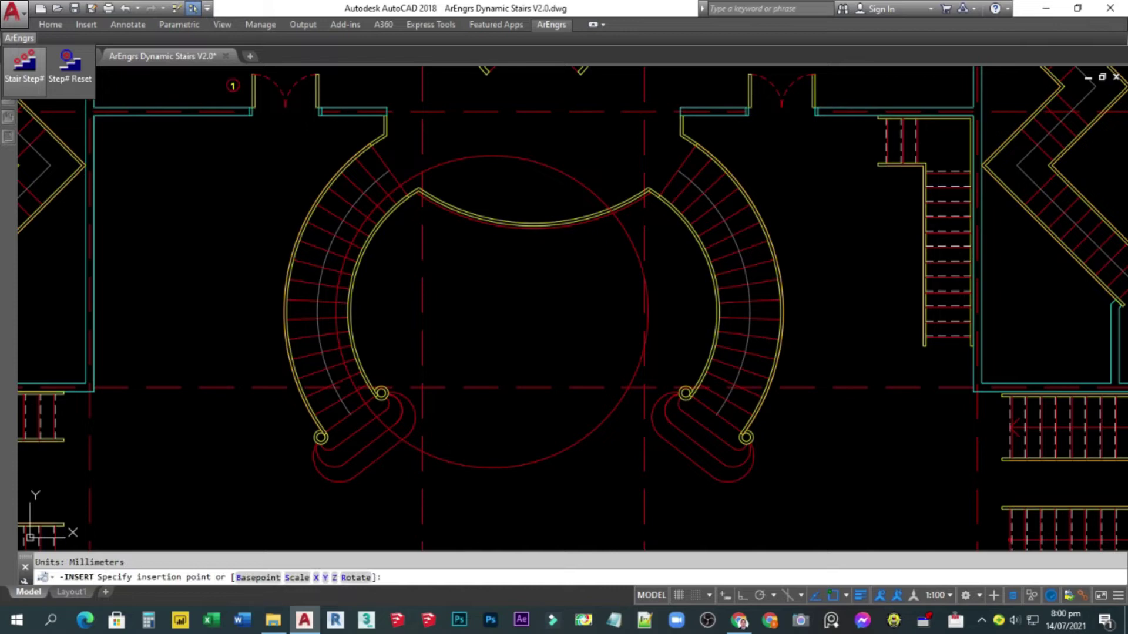
scroll(403, 435, "up", 4)
left_click(403, 446)
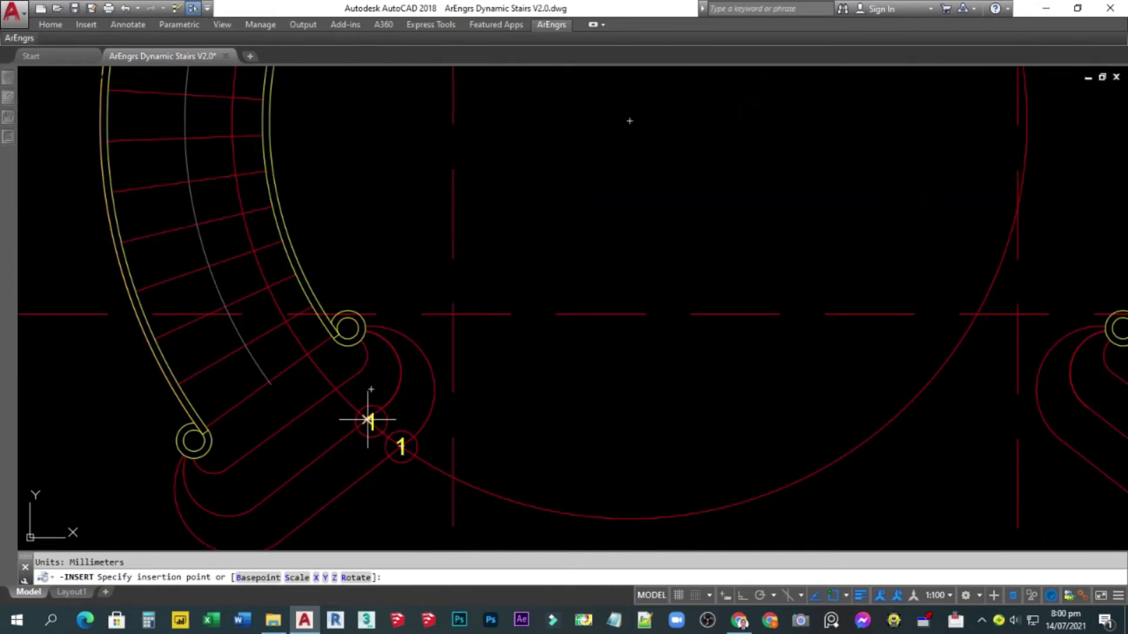
left_click(368, 421)
left_click(336, 389)
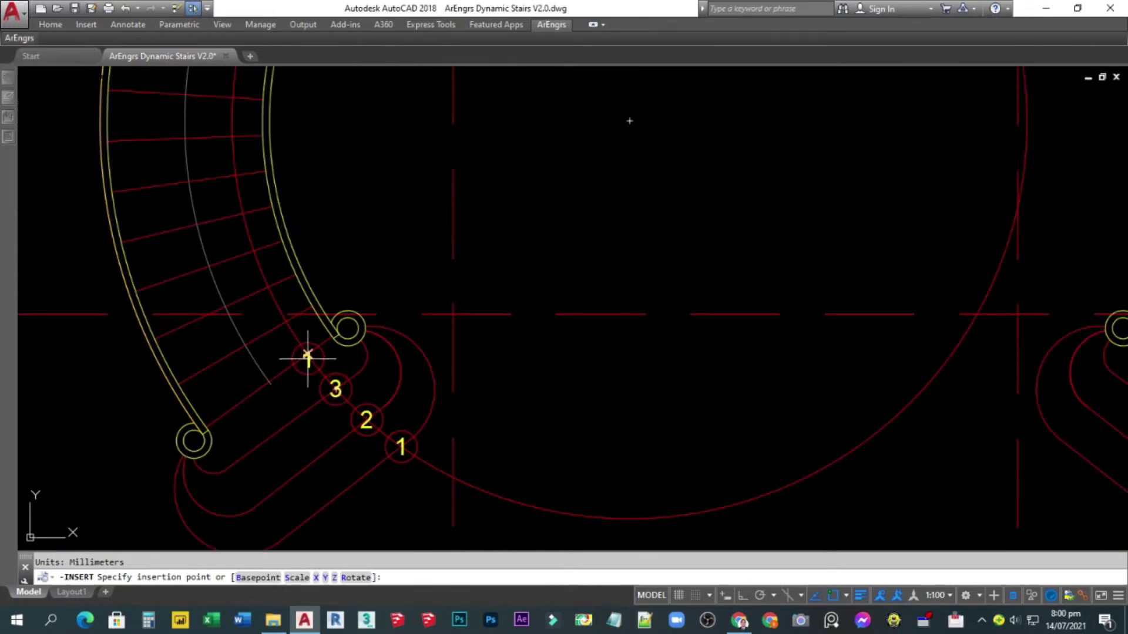
left_click(307, 355)
left_click(288, 320)
scroll(301, 397, "down", 4)
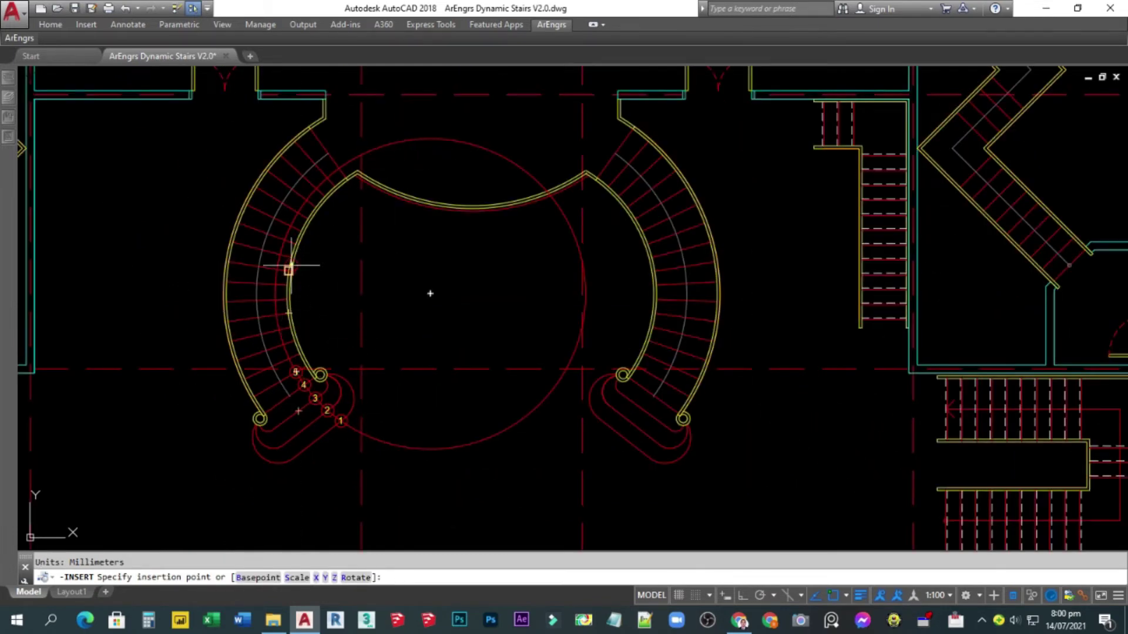
scroll(319, 324, "up", 3)
left_click(294, 327)
left_click(244, 322)
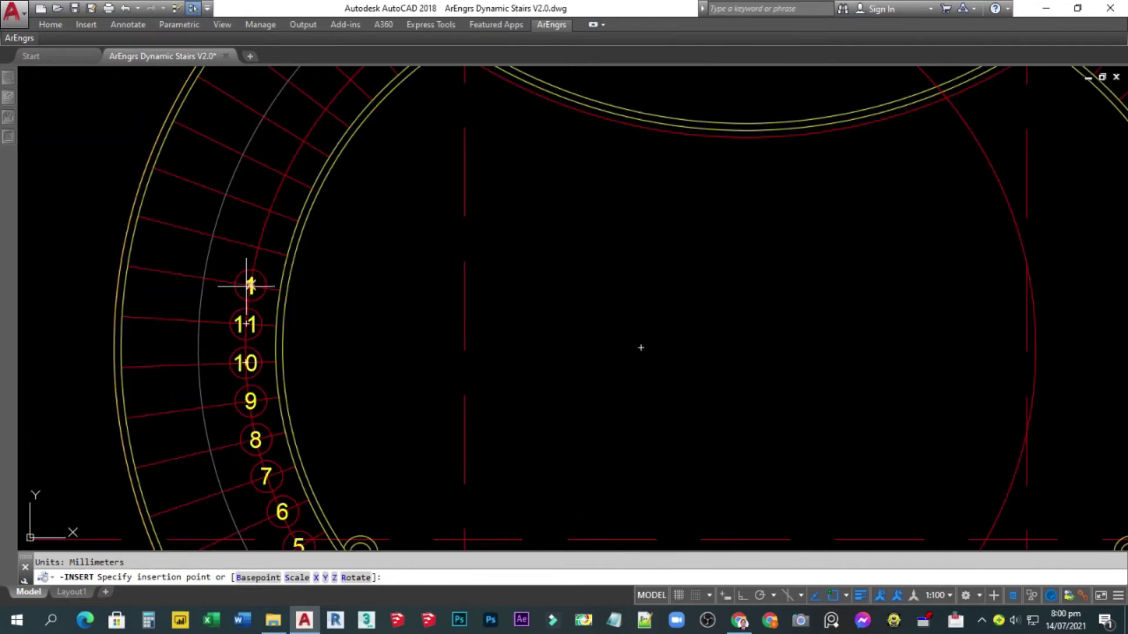
scroll(249, 290, "down", 3)
left_click(264, 282)
left_click(324, 204)
left_click(344, 188)
scroll(364, 205, "down", 2)
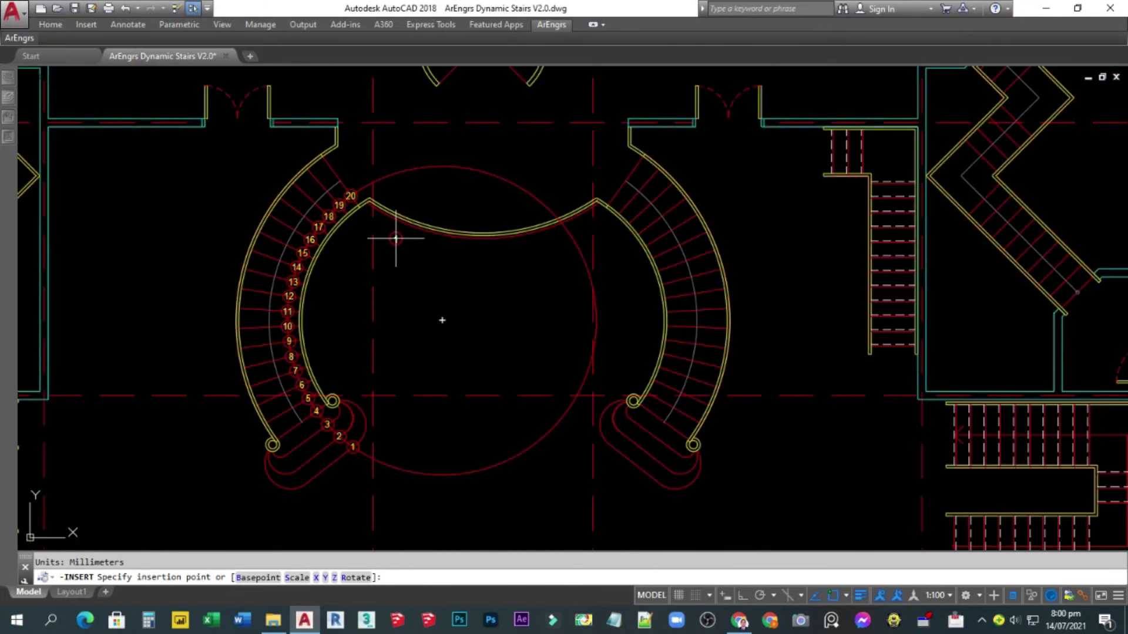
key("Escape")
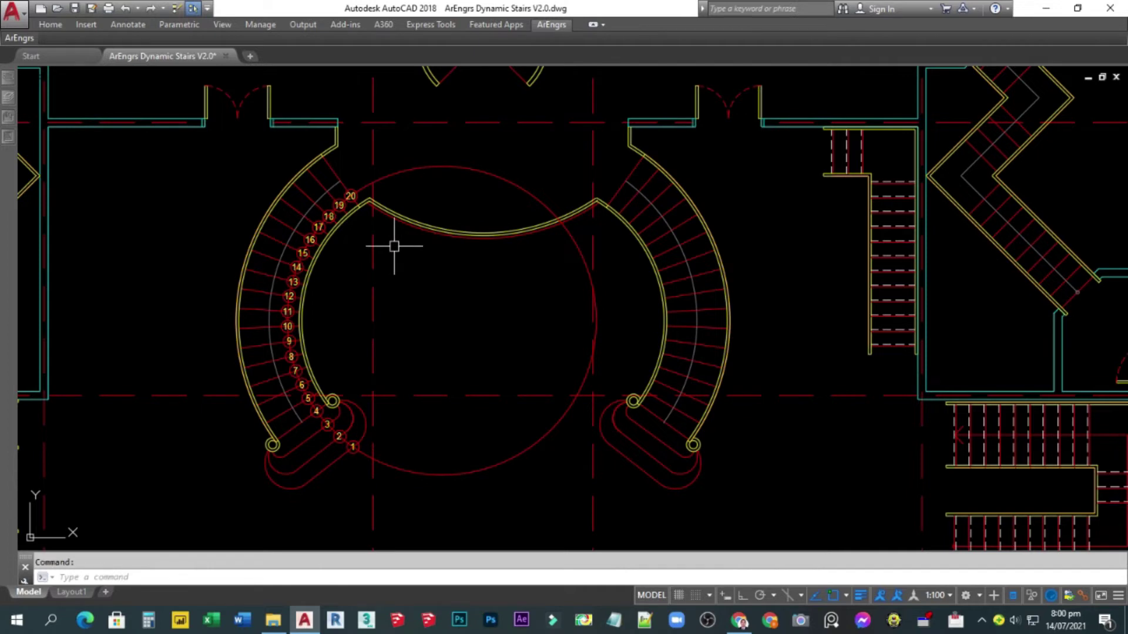
Start ROTATE and select step markers 20 down to 11.
type("ro")
key("Return")
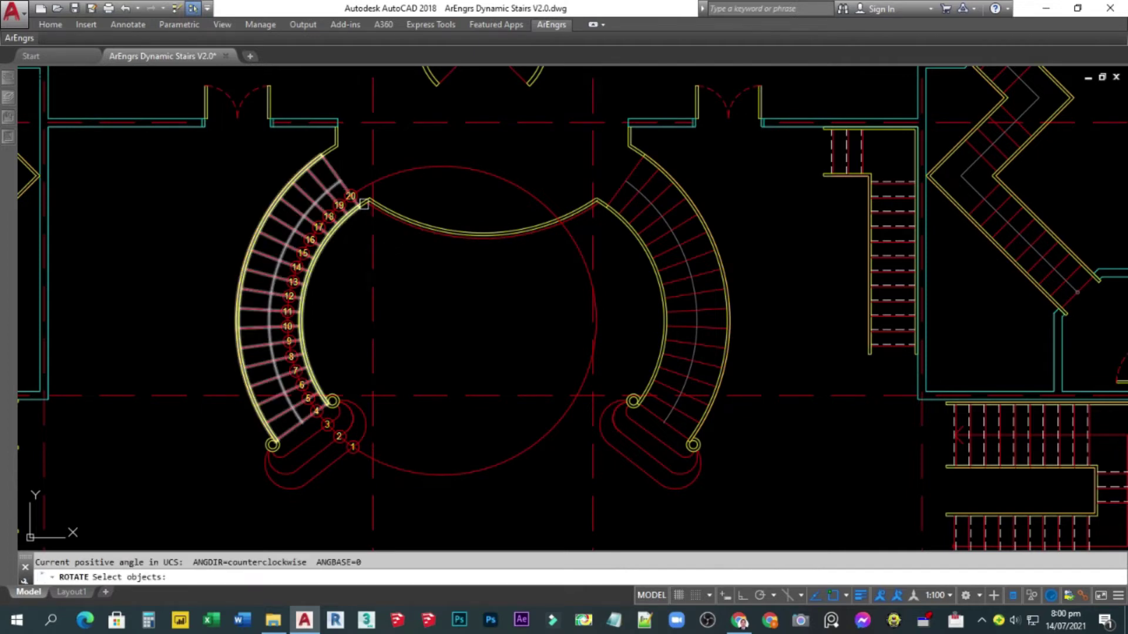
scroll(365, 204, "up", 5)
left_click(308, 162)
left_click(261, 197)
left_click(216, 231)
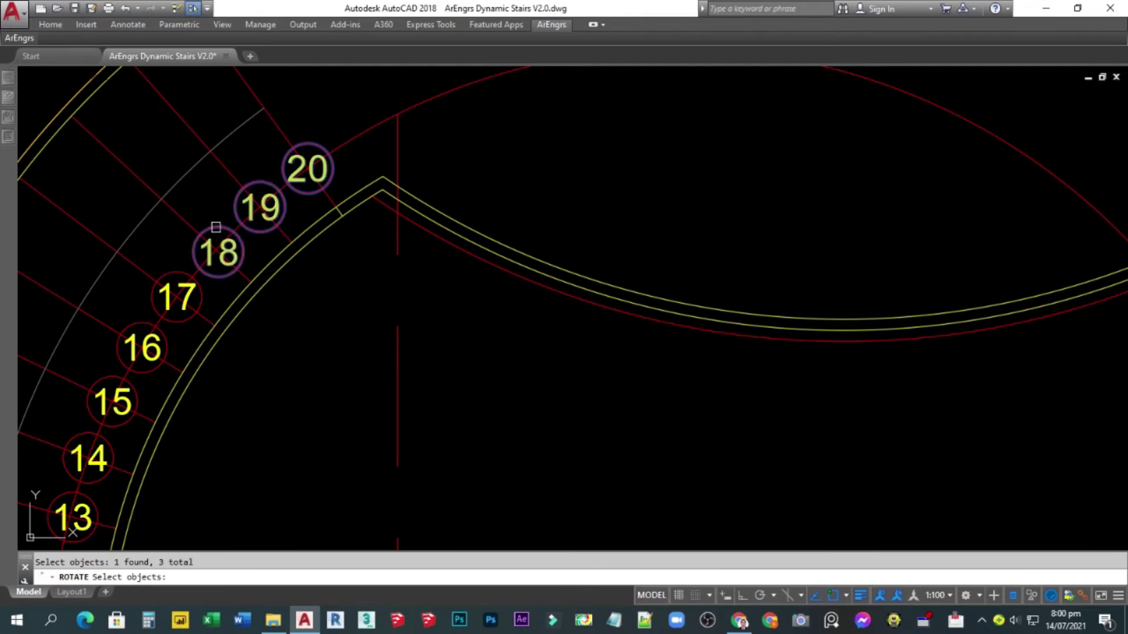
scroll(235, 238, "down", 2)
left_click(238, 239)
left_click(211, 281)
left_click(187, 303)
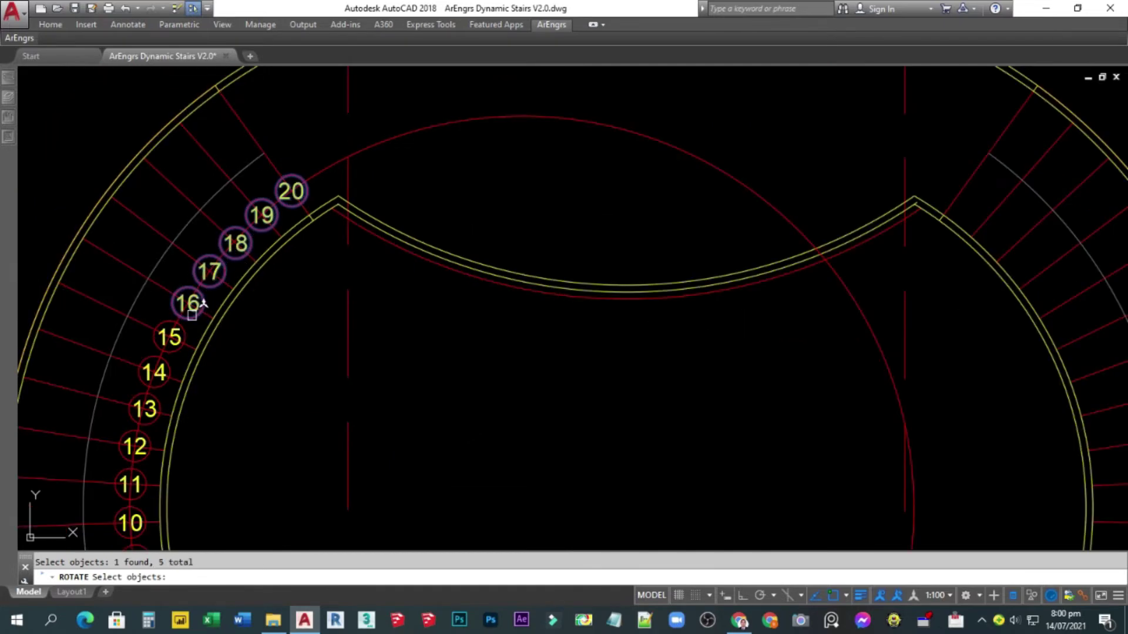
left_click(169, 337)
middle_click_drag(224, 377, 255, 268)
left_click(185, 263)
left_click(176, 300)
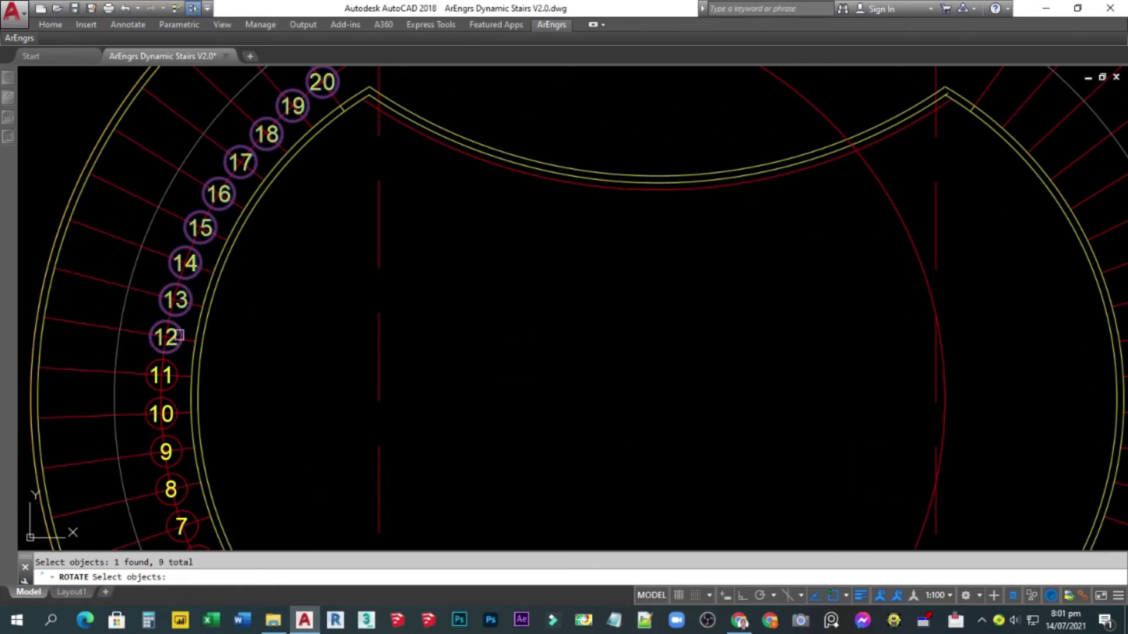
left_click(168, 336)
left_click(163, 376)
Add step markers 10 through 1 and rotate all markers slightly about the stair centre.
middle_click_drag(196, 383, 197, 243)
left_click(164, 275)
left_click(174, 305)
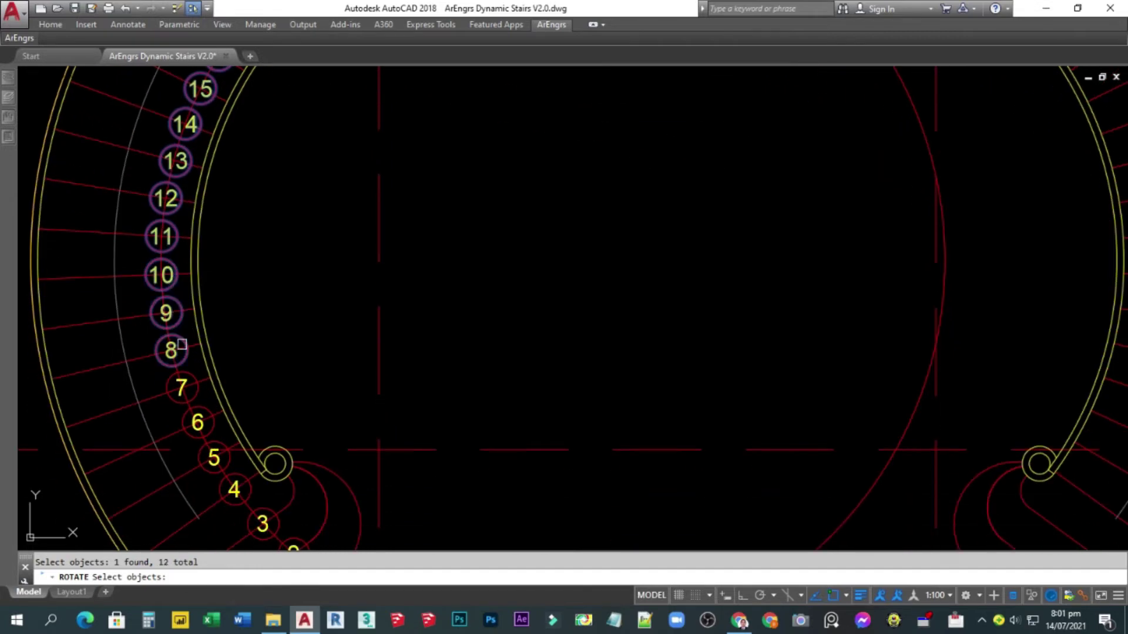
left_click(176, 349)
left_click(197, 368)
left_click(185, 387)
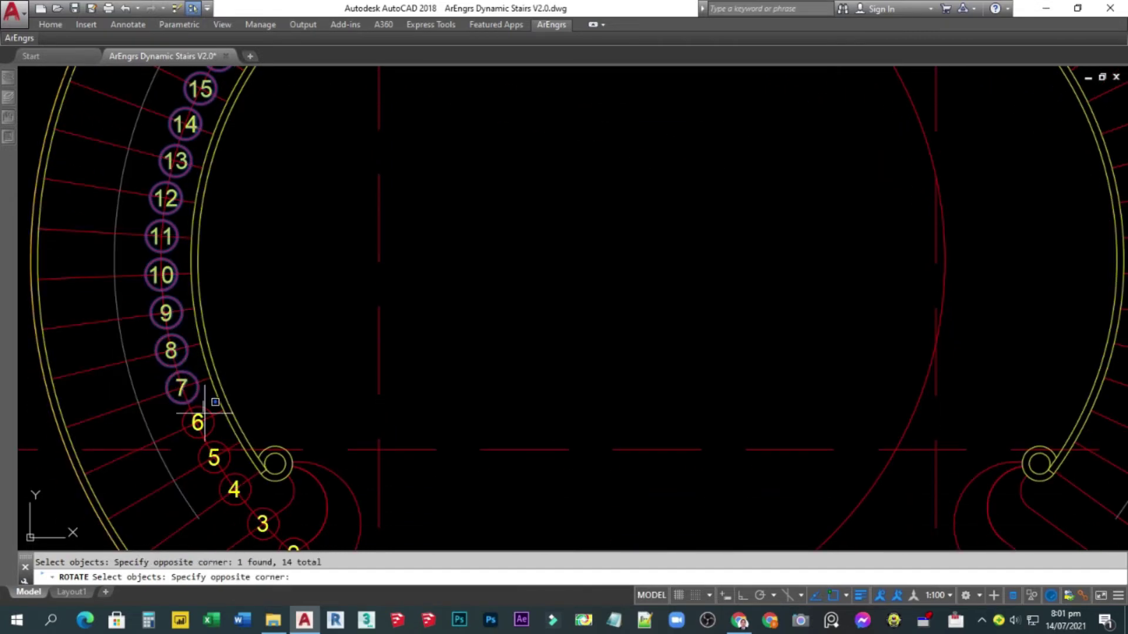
left_click(207, 415)
left_click(214, 456)
middle_click_drag(259, 423, 257, 327)
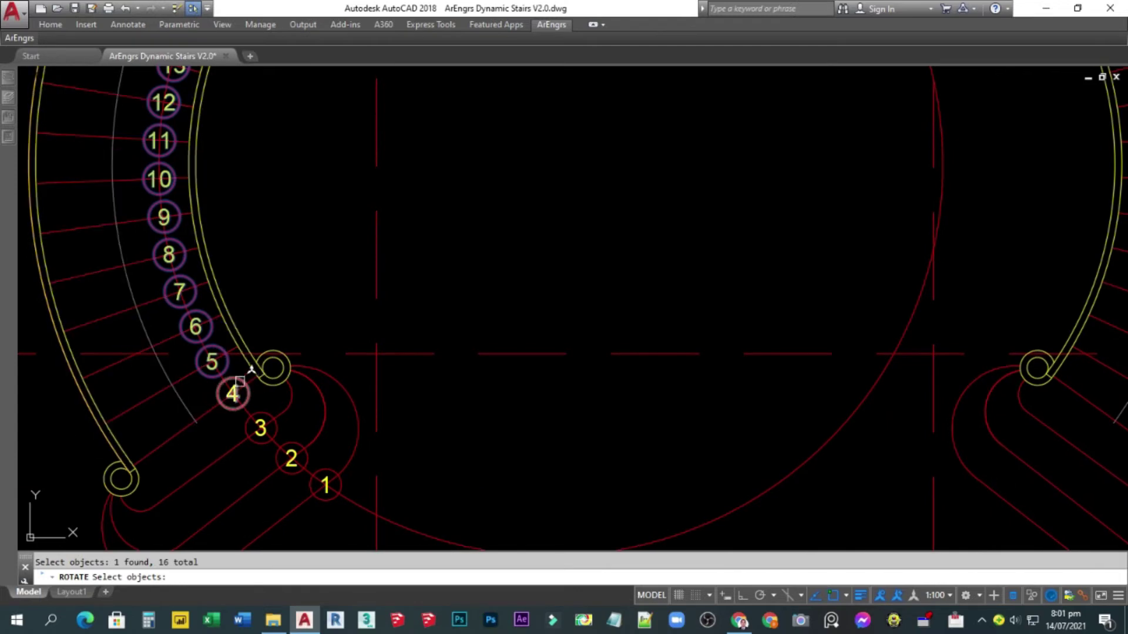
left_click(246, 405)
left_click(271, 439)
left_click(307, 467)
left_click(325, 483)
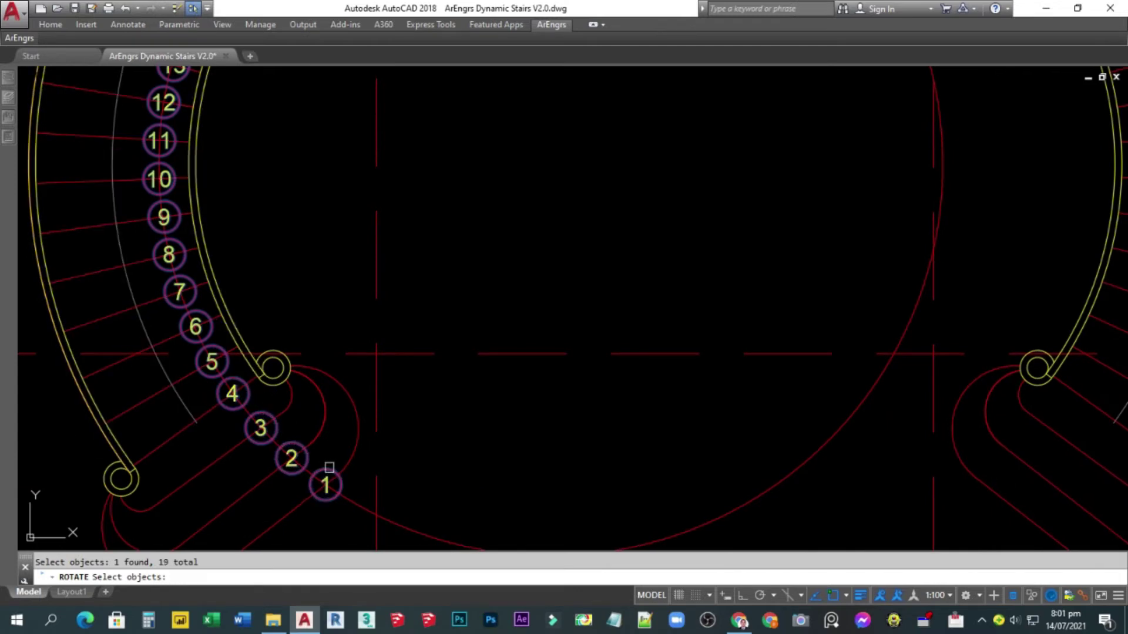
scroll(330, 464, "down", 2)
key("Return")
left_click(419, 344)
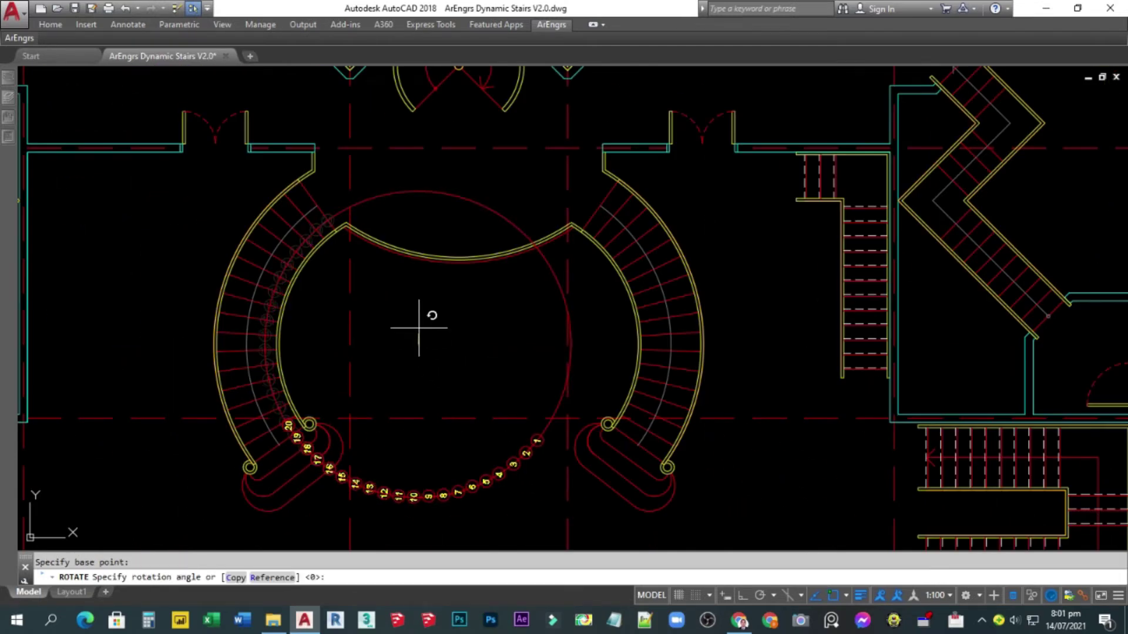
left_click(486, 349)
Erase the construction circle.
left_click(439, 493)
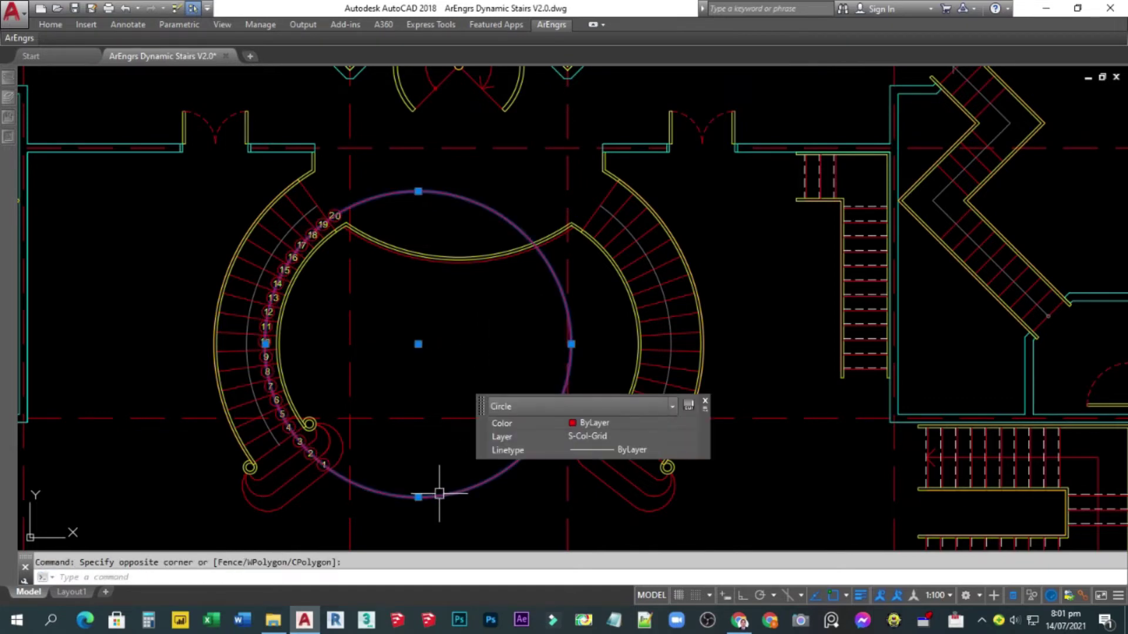
type("e")
key("Return")
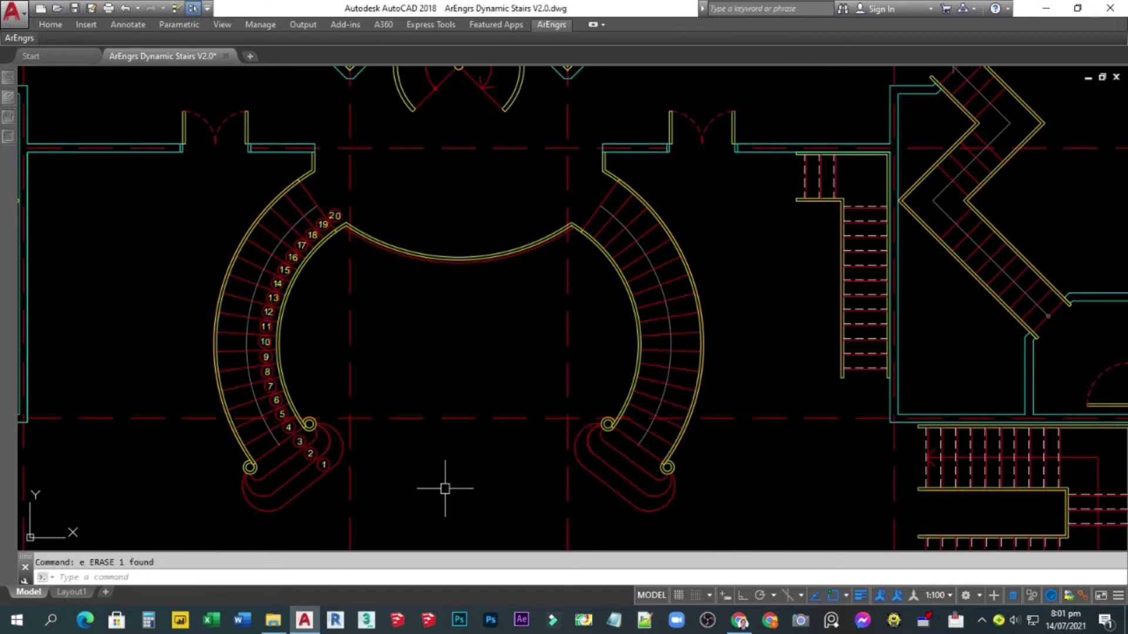
Zoom to extents and centre the view on the central stairs.
type("z")
key("Return")
type("e")
key("Return")
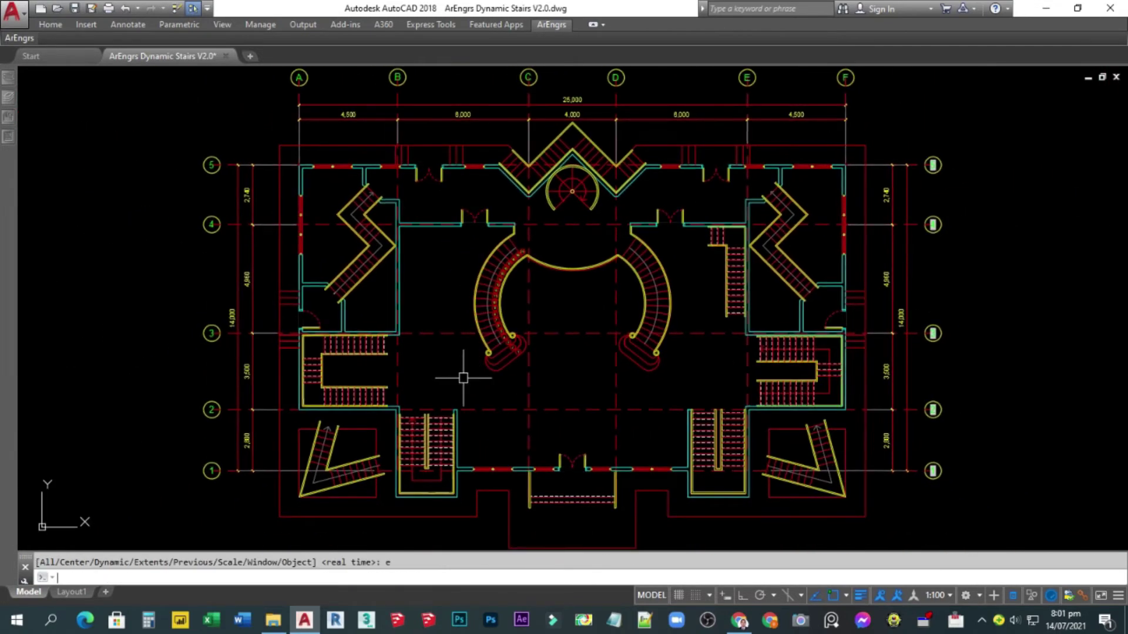
scroll(549, 368, "up", 3)
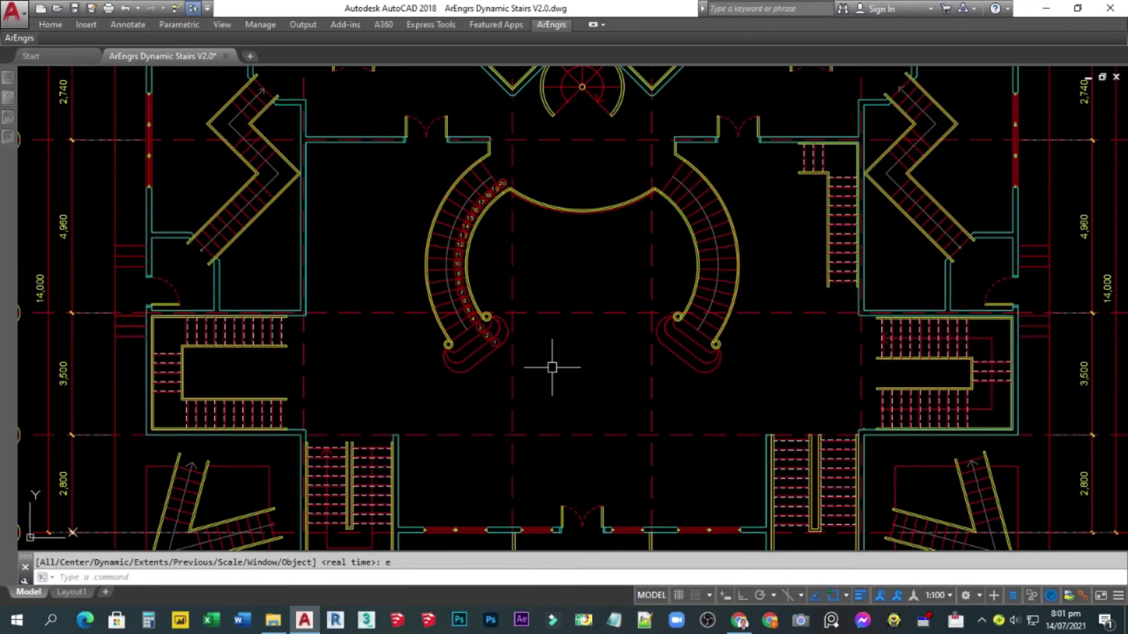
middle_click_drag(549, 368, 434, 358)
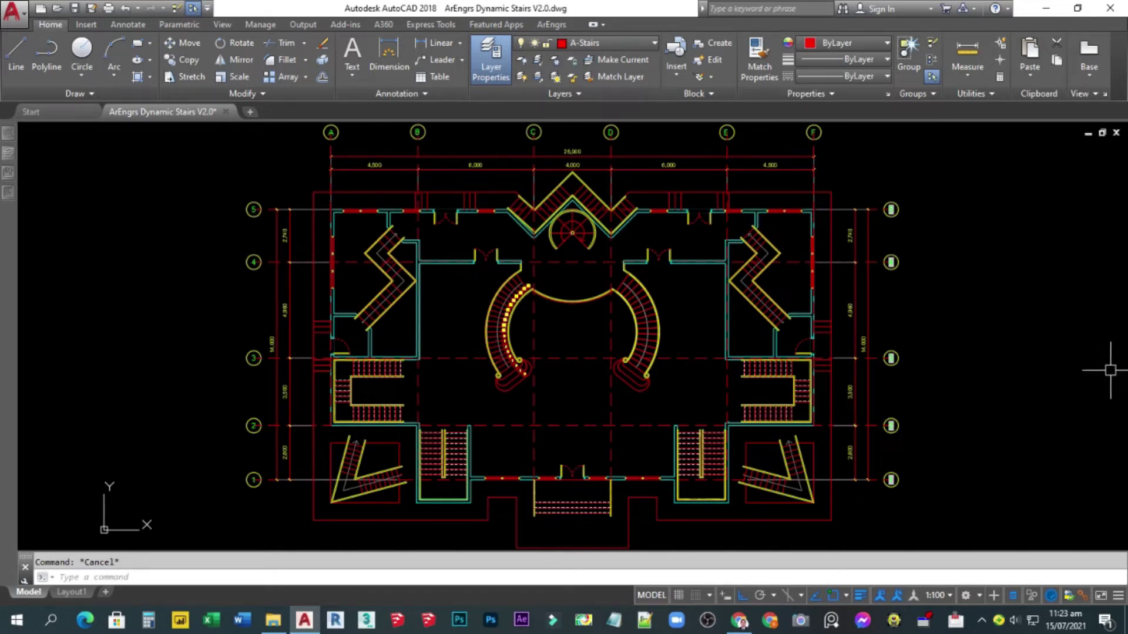
Inspect the stair below grid 2, then the angled, zig-zag and curved stair blocks.
left_click(448, 453)
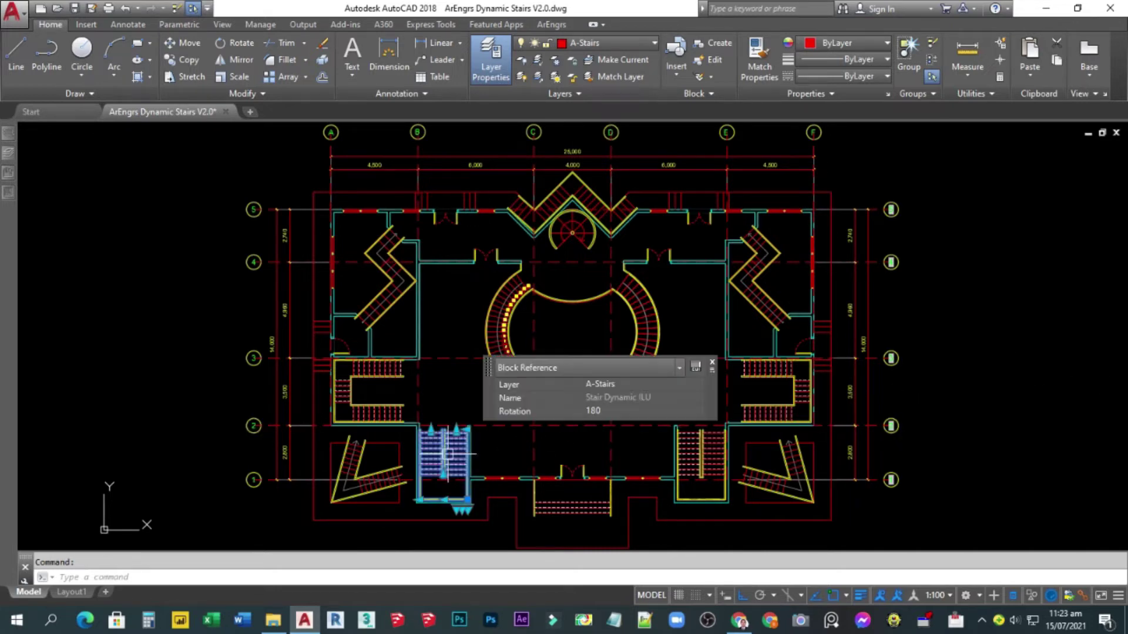
middle_click_drag(448, 453, 383, 382)
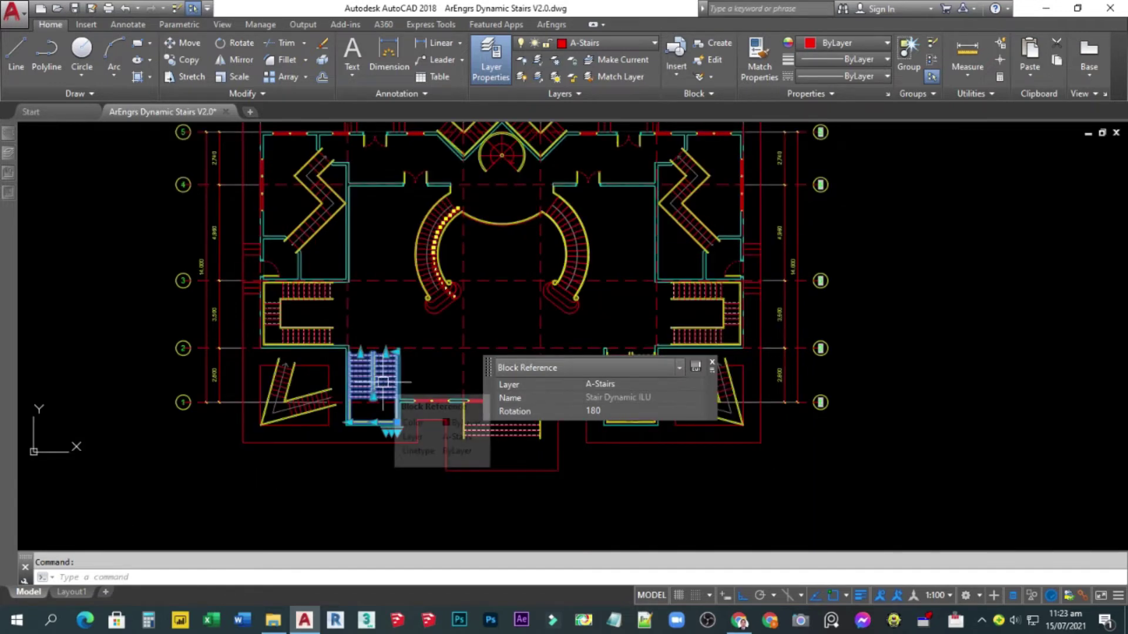
key("Escape")
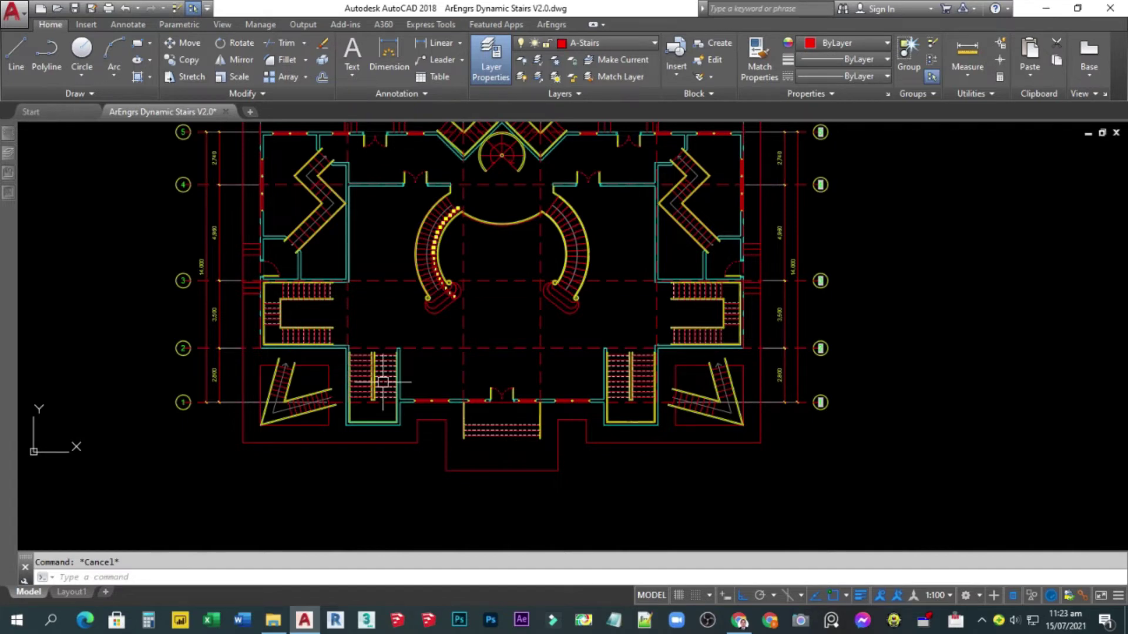
left_click(296, 393)
left_click(322, 194)
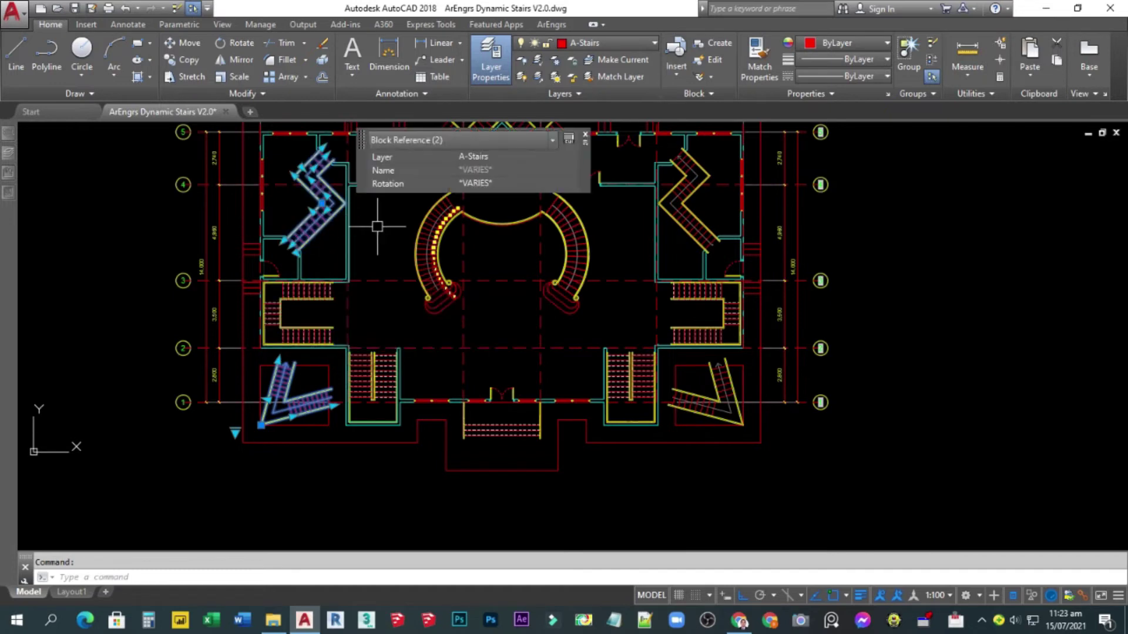
middle_click_drag(498, 117, 442, 244)
left_click(444, 244)
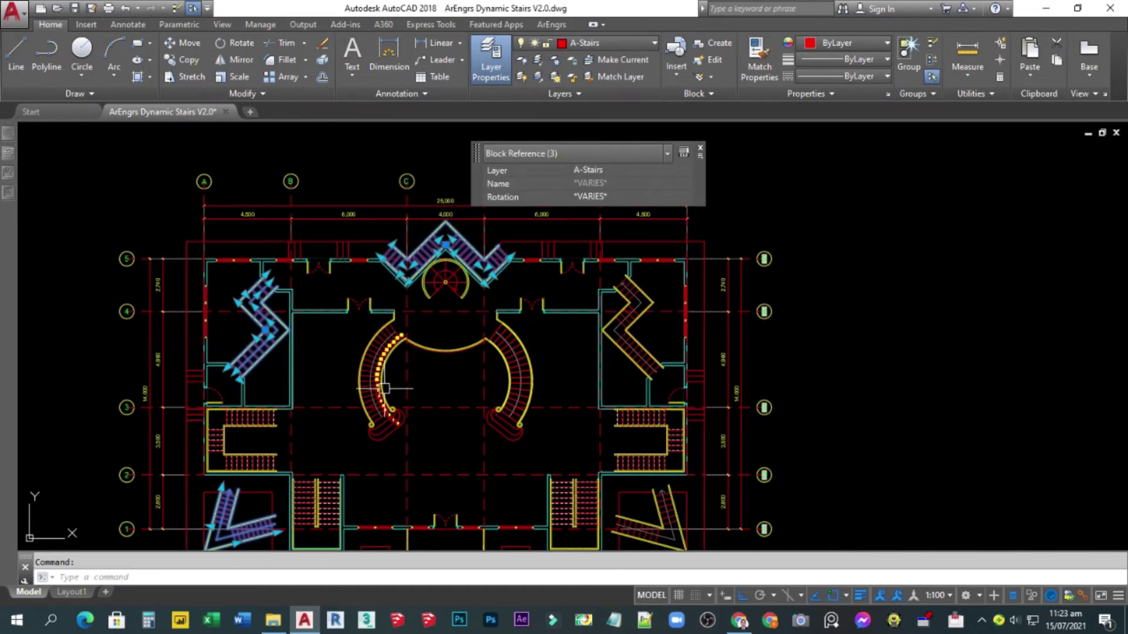
left_click(357, 372)
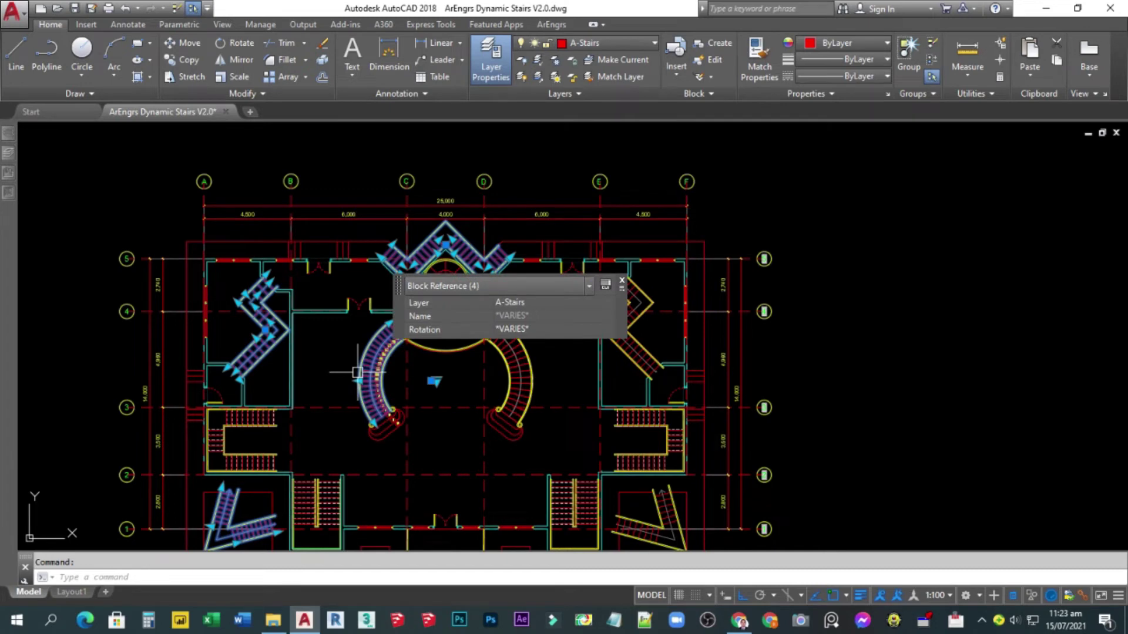
key("Escape")
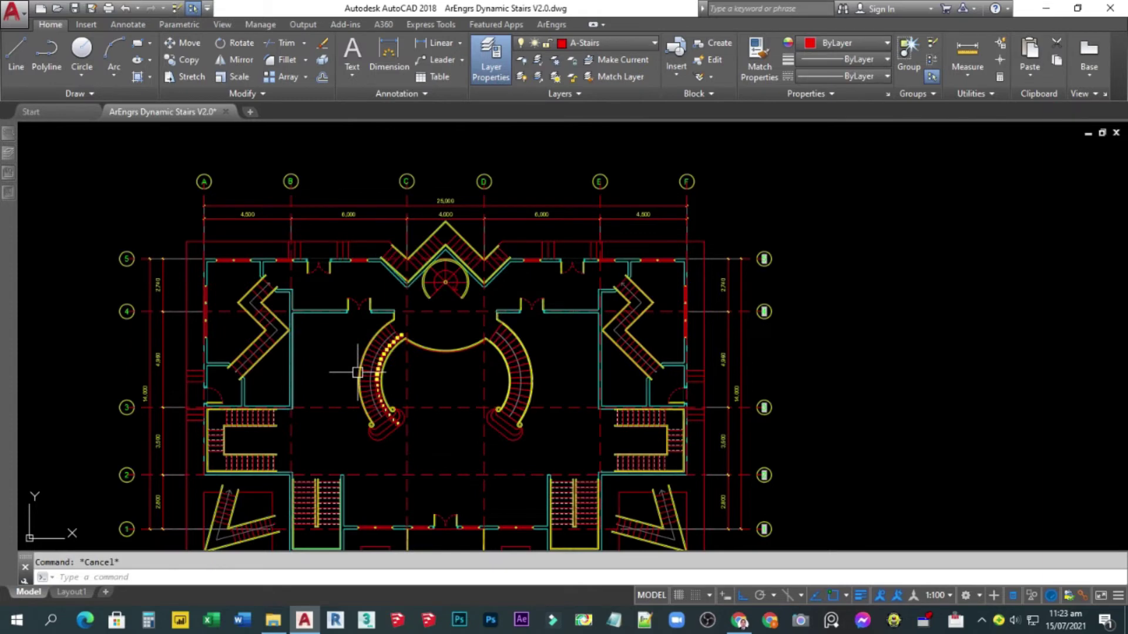
Zoom to the drawing extents.
type("z")
key("Return")
type("e")
key("Return")
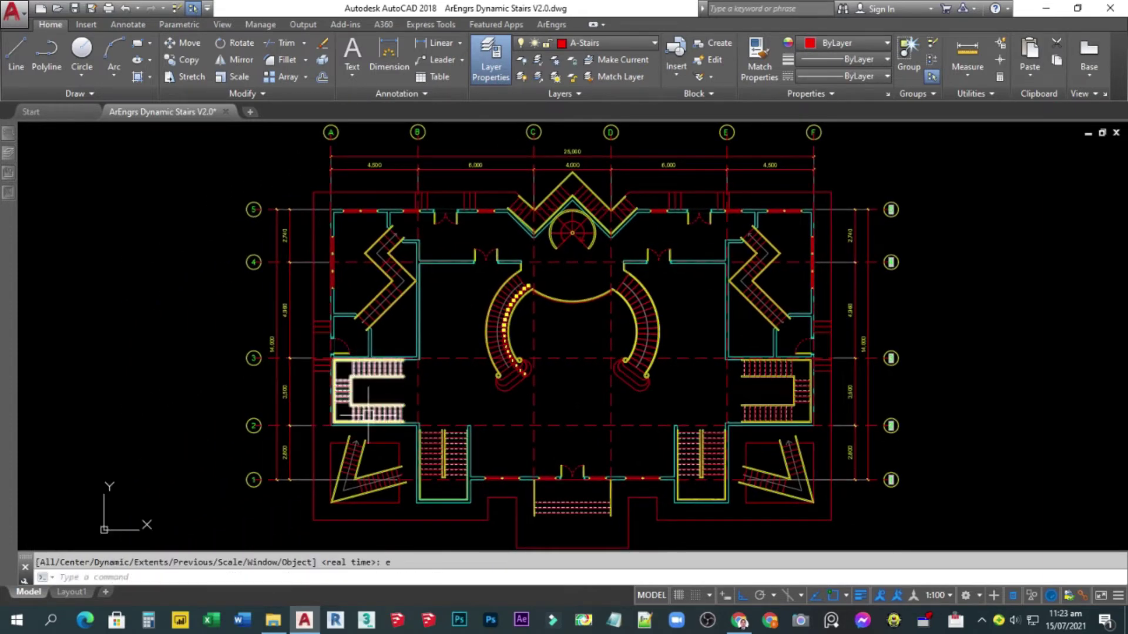
Check the properties of the angled, straight, U-shaped and entrance stair blocks.
left_click(385, 468)
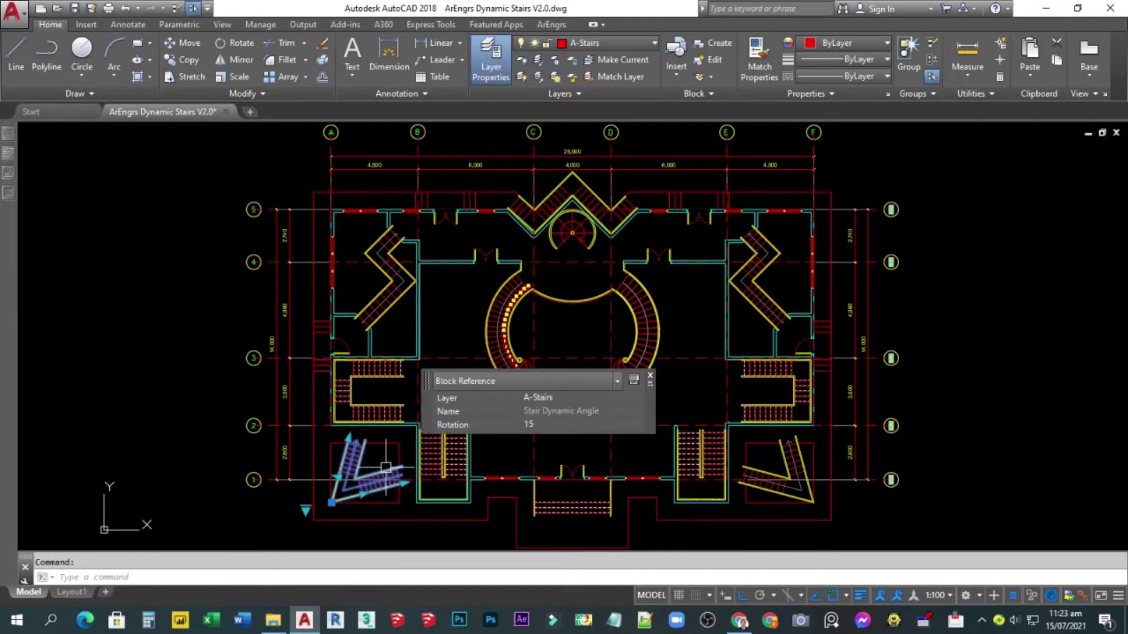
left_click(444, 463)
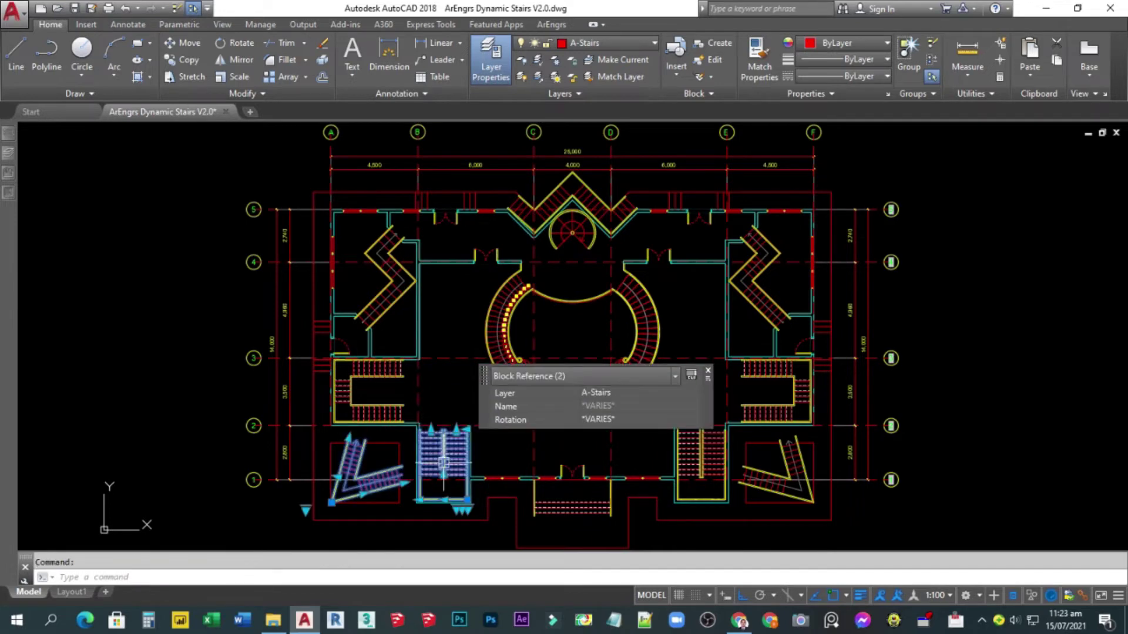
key("Escape")
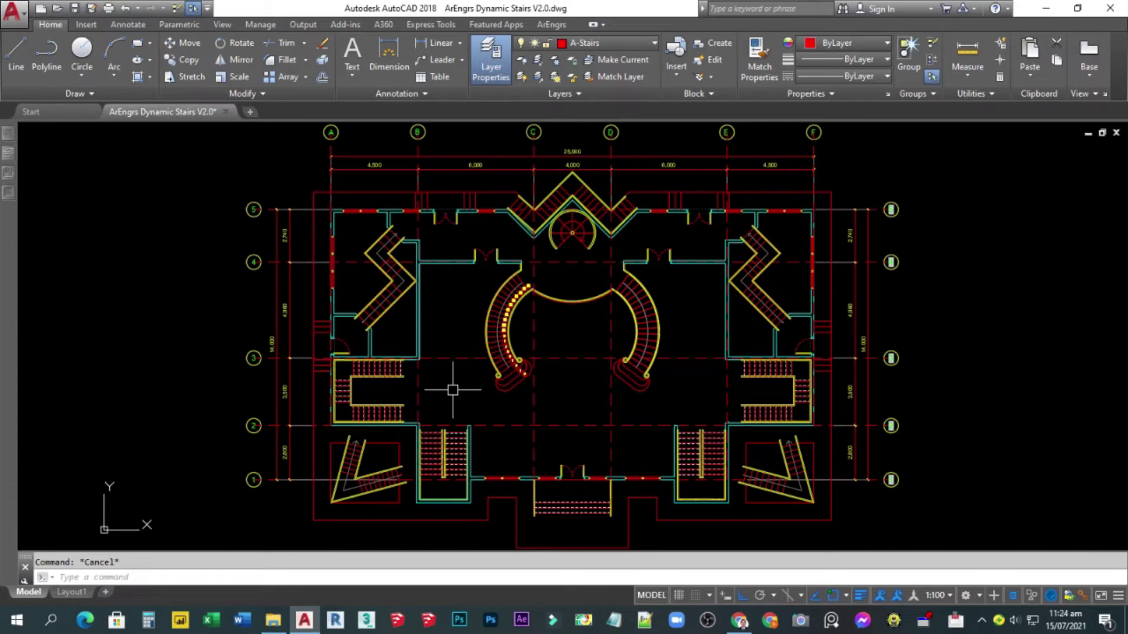
left_click(444, 452)
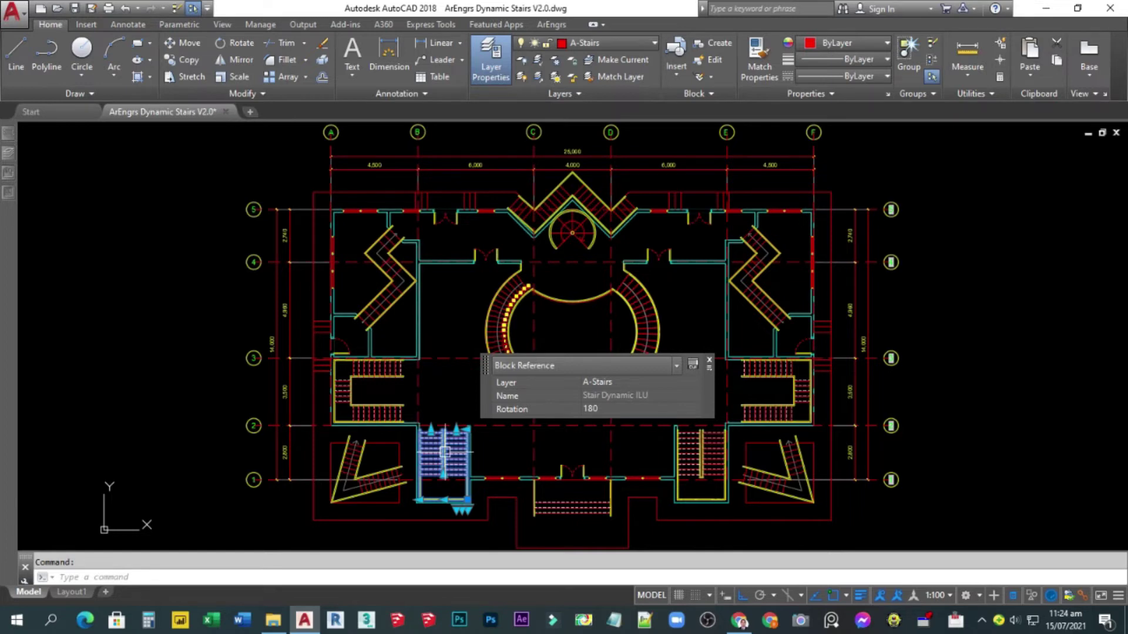
key("Escape")
scroll(578, 514, "up", 3)
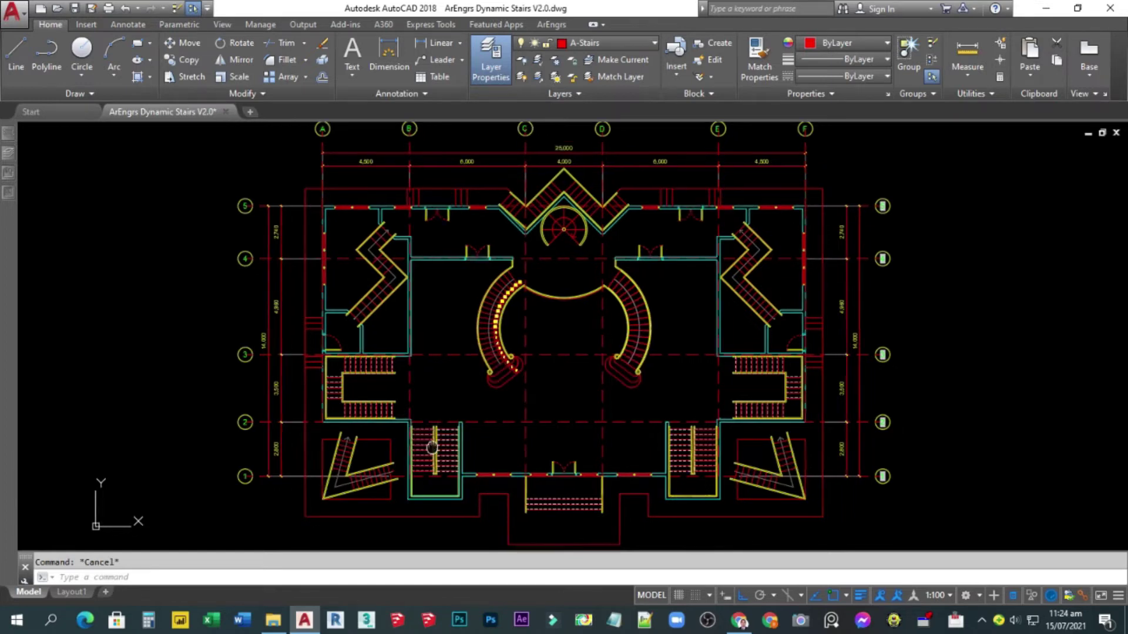
middle_click_drag(372, 415, 385, 405)
left_click(399, 388)
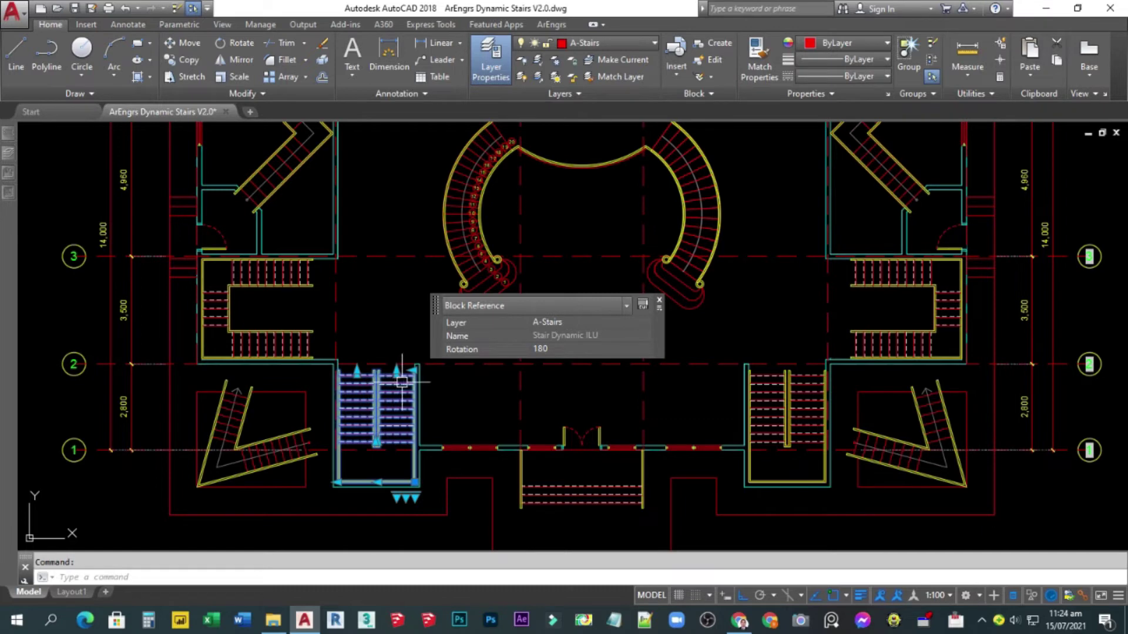
key("Escape")
scroll(342, 405, "up", 2)
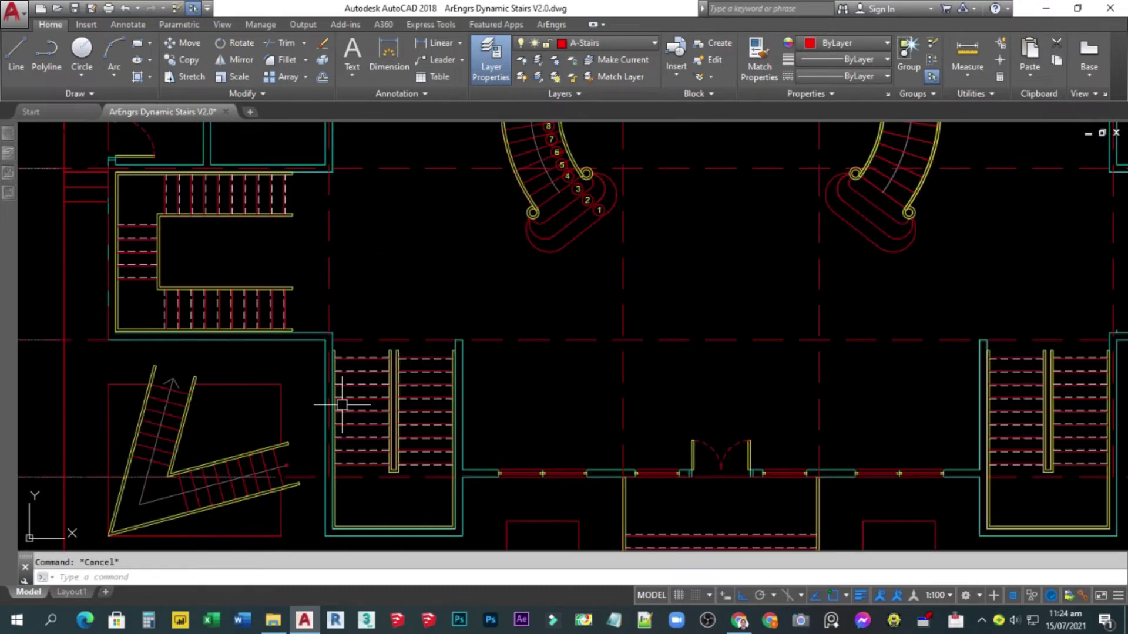
middle_click_drag(342, 405, 365, 362)
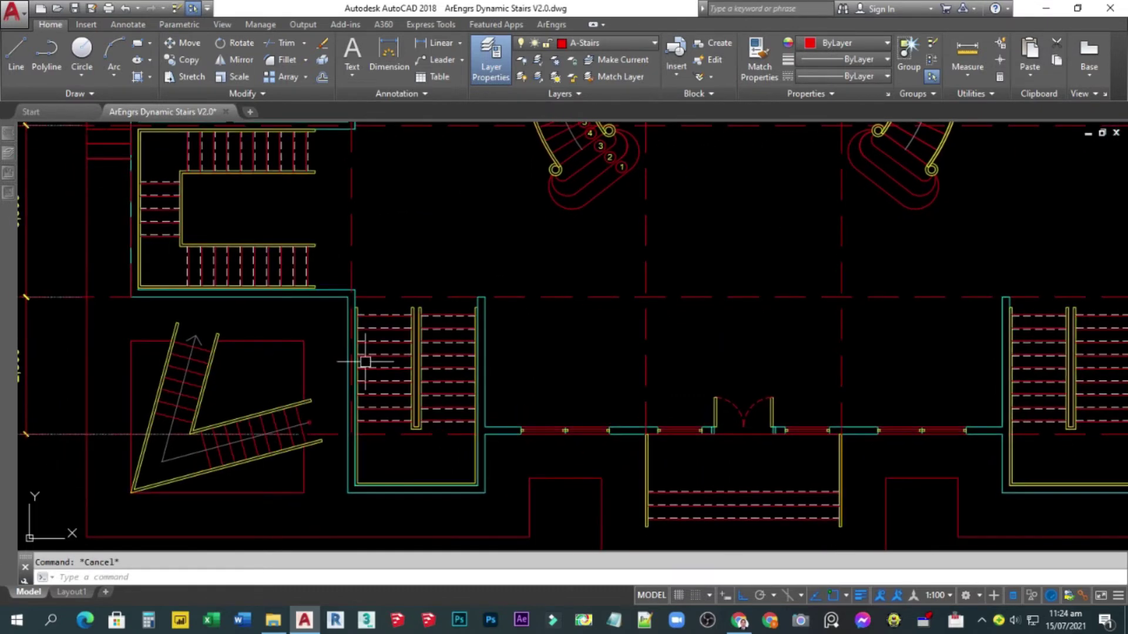
scroll(412, 352, "down", 2)
left_click(414, 352)
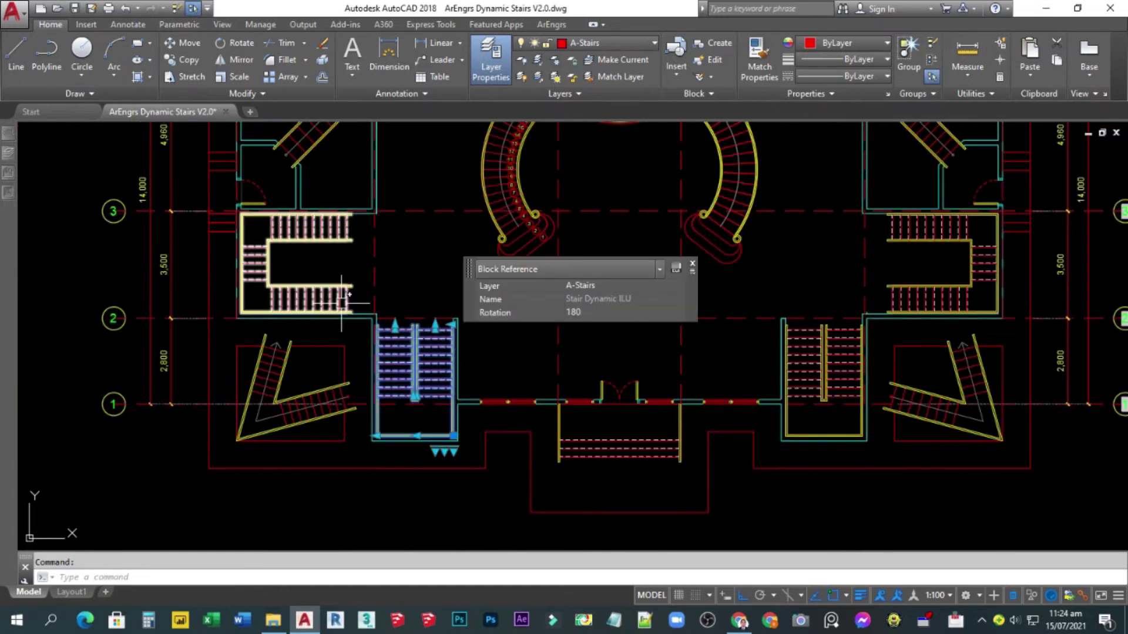
left_click(329, 297)
left_click(609, 455)
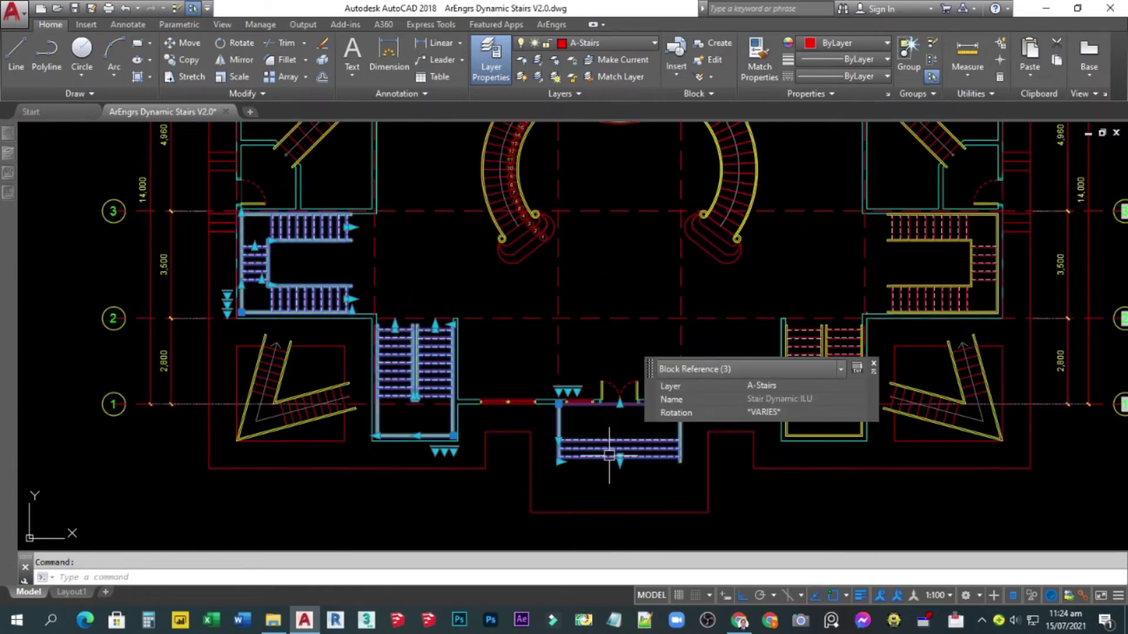
key("Escape")
Re-check the angled, upper-left zig-zag, top zig-zag and left curved stair blocks.
middle_click_drag(283, 374, 367, 493)
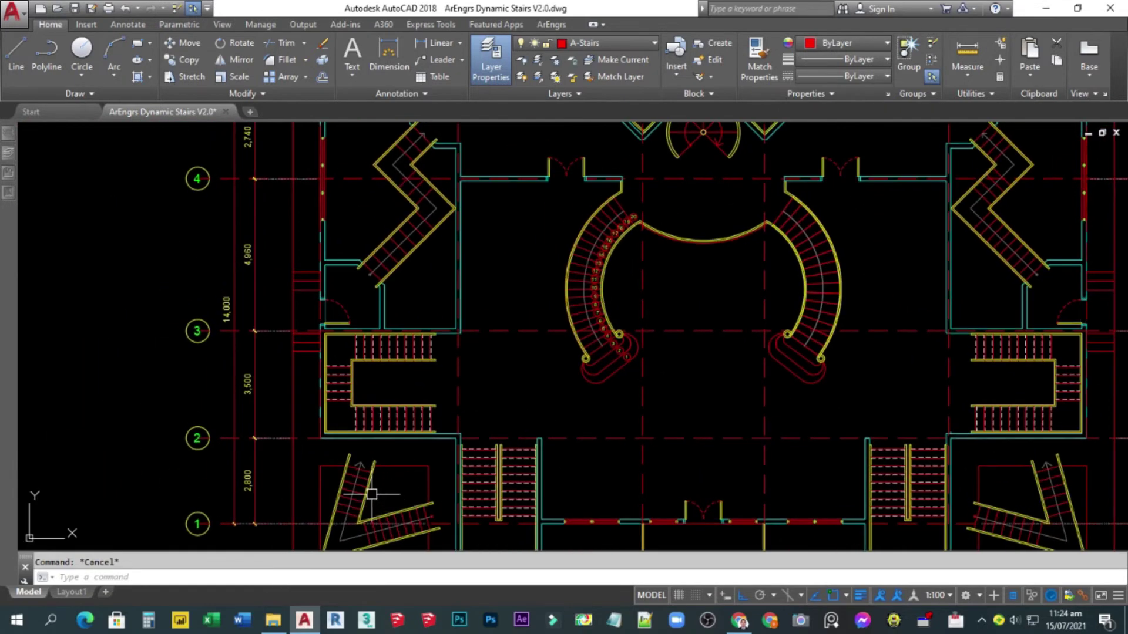
left_click(367, 488)
left_click(403, 252)
scroll(403, 252, "down", 5)
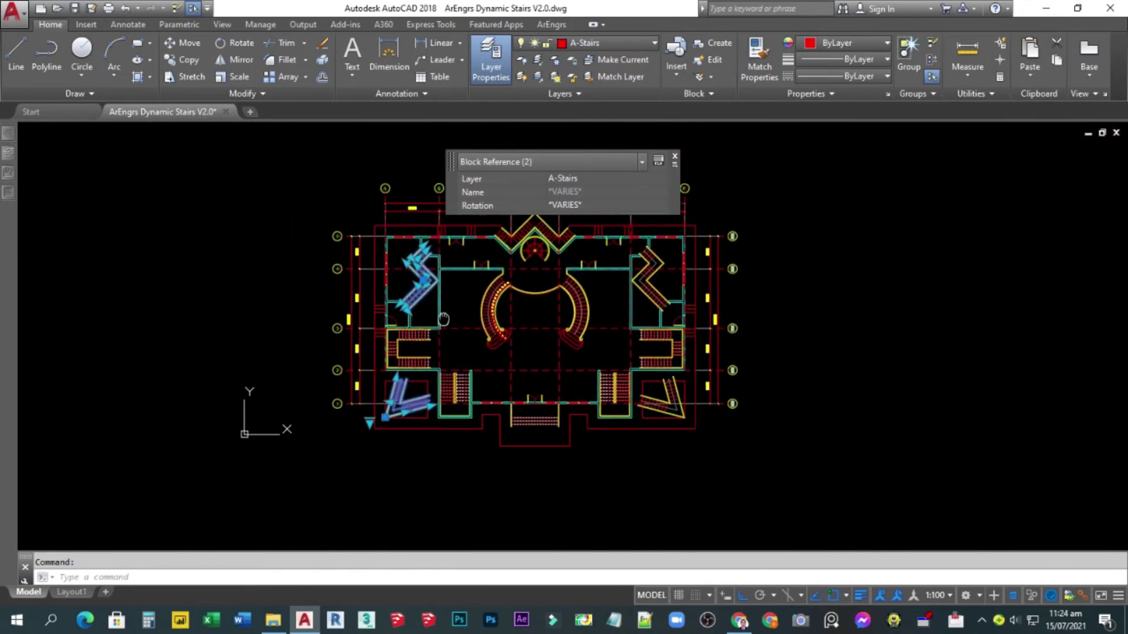
key("Escape")
scroll(491, 272, "up", 1)
left_click(491, 272)
key("Escape")
scroll(445, 341, "up", 4)
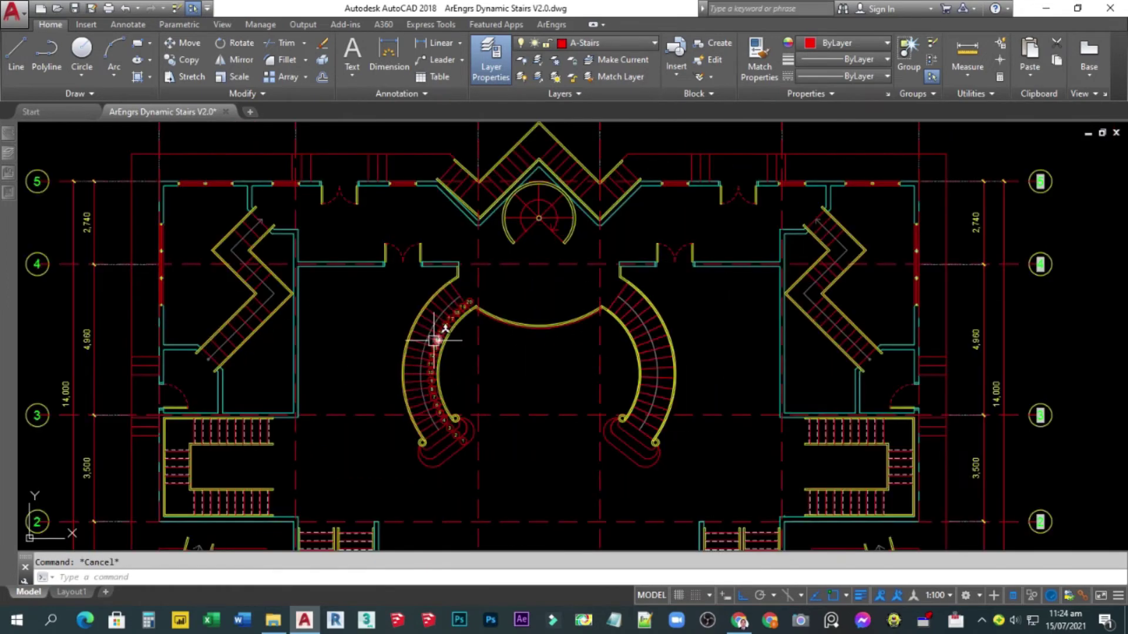
left_click(412, 331)
key("Escape")
scroll(403, 327, "down", 3)
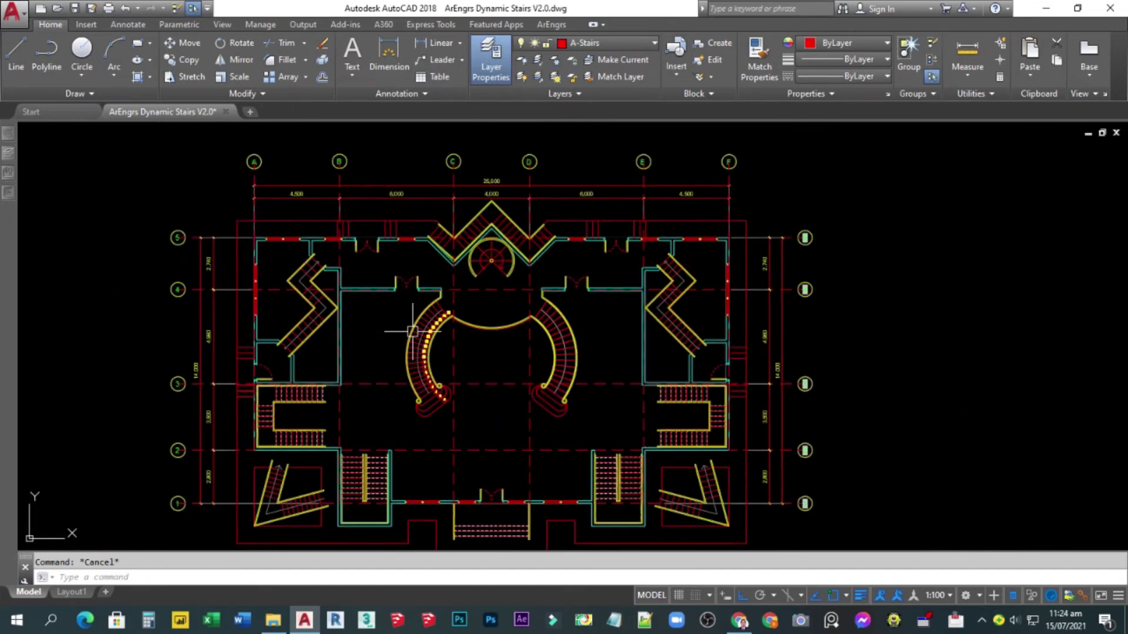
middle_click_drag(403, 327, 506, 285)
scroll(475, 386, "up", 4)
Set the tread of the lower-left Stair Dynamic Angle block to 300.
left_click(403, 406)
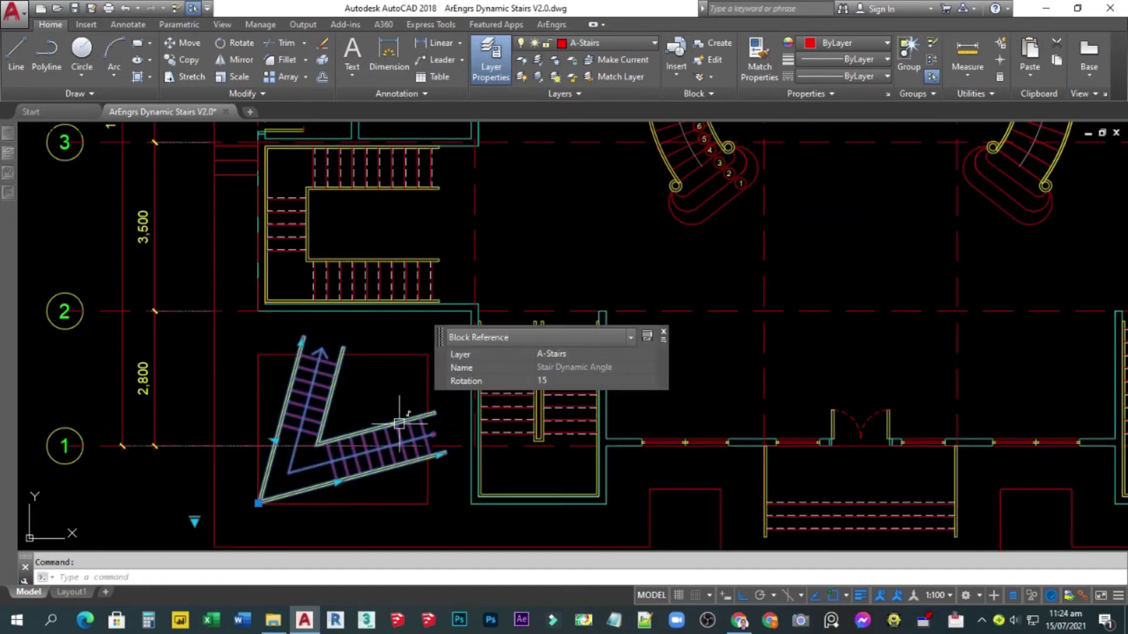
mouse_move(443, 358)
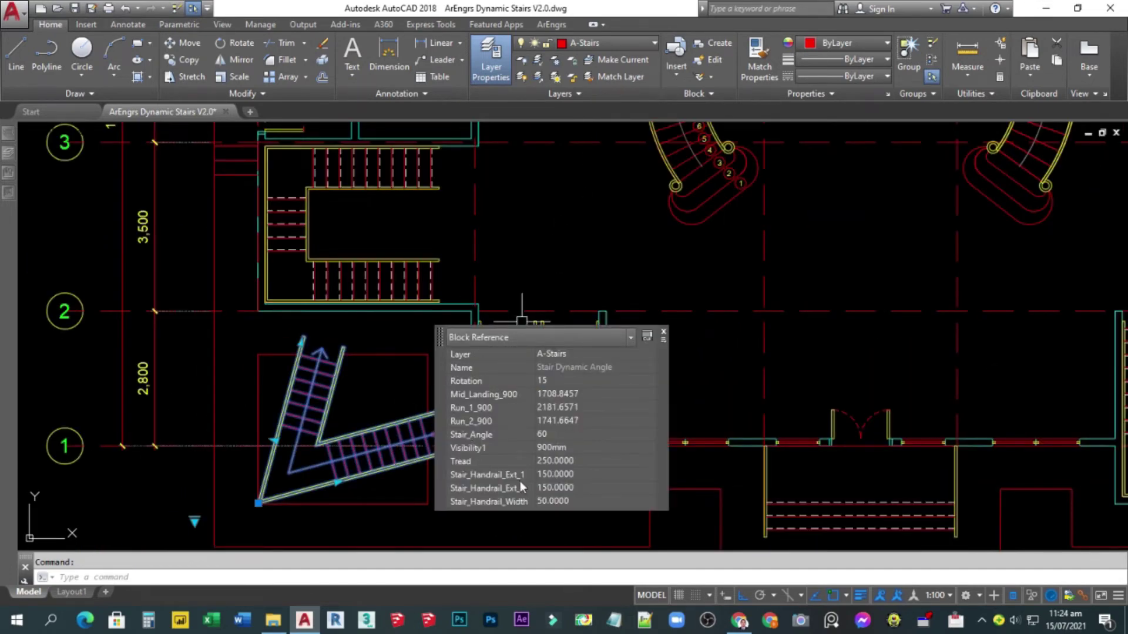
left_click(568, 464)
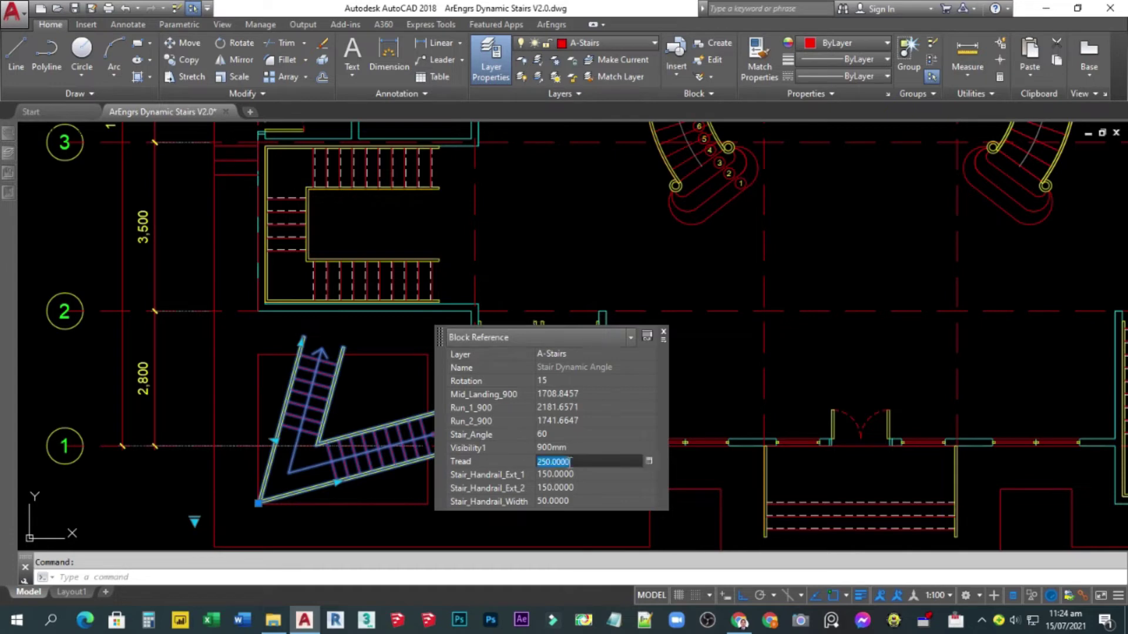
key("Tab")
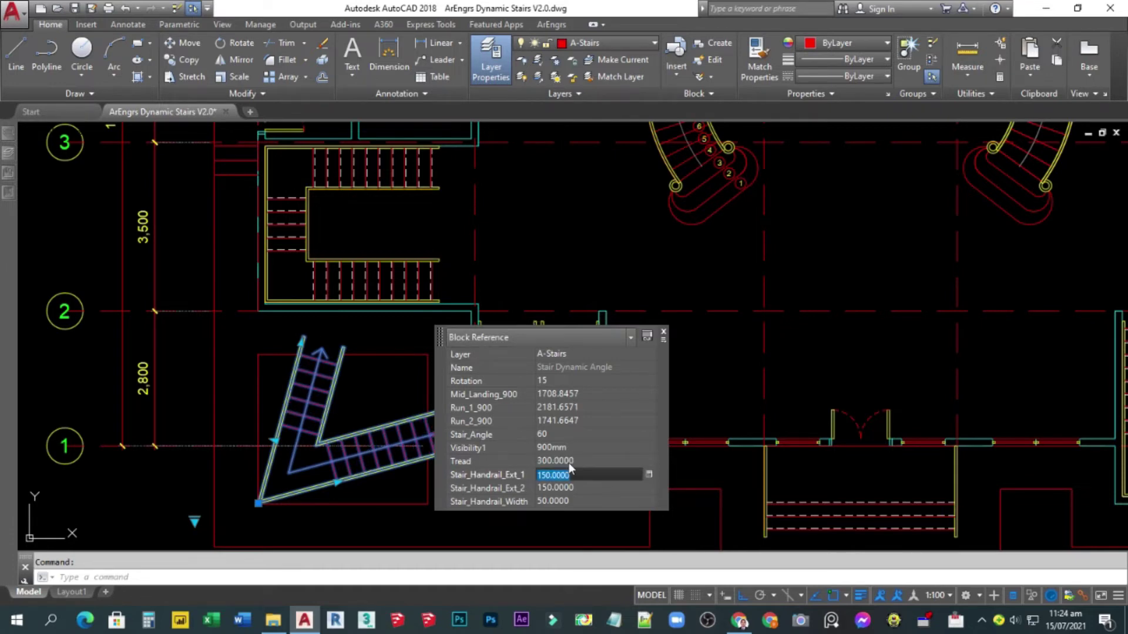
Set the tread of the upper-left Stair Dynamic Z block to 300.
mouse_move(547, 257)
middle_mouse_down()
mouse_move(522, 359)
mouse_move(439, 515)
middle_mouse_up()
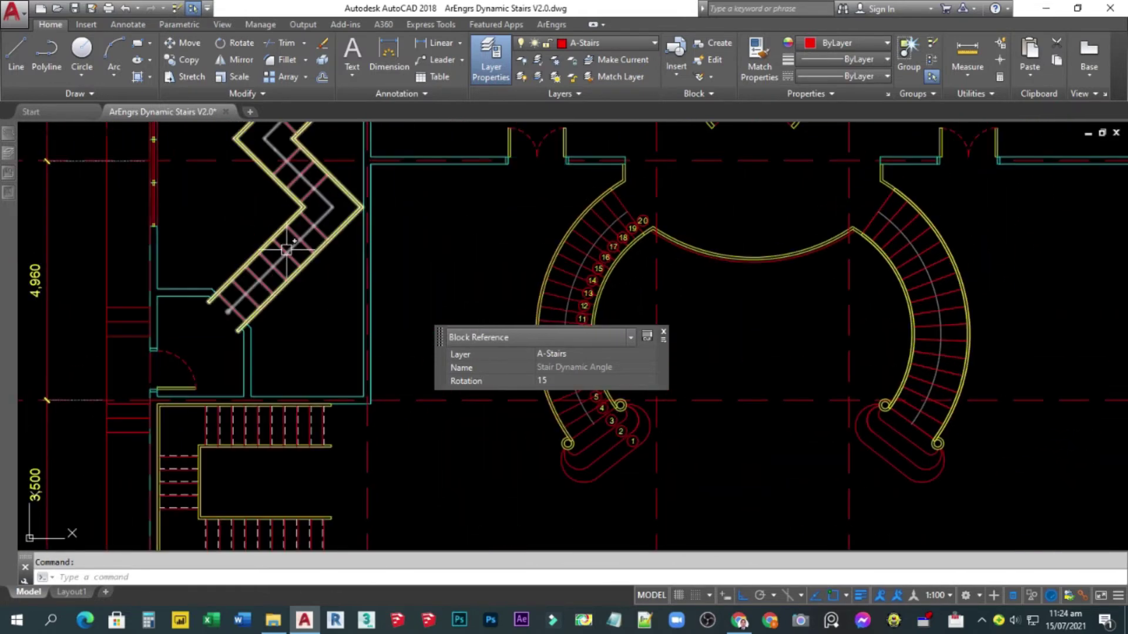
left_click(294, 251)
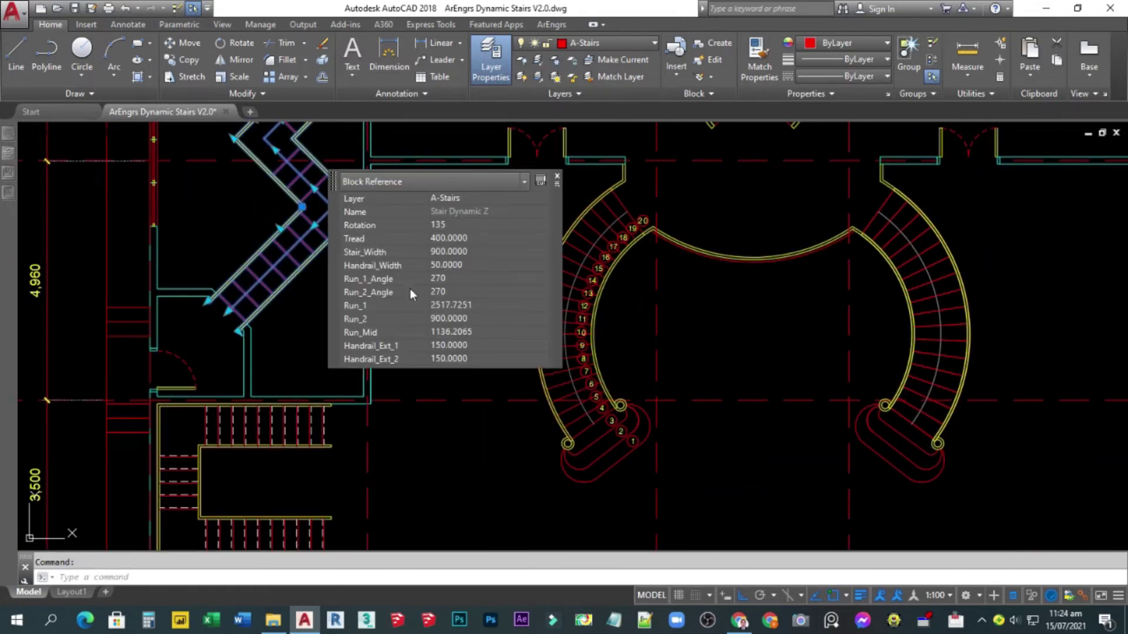
left_click(477, 240)
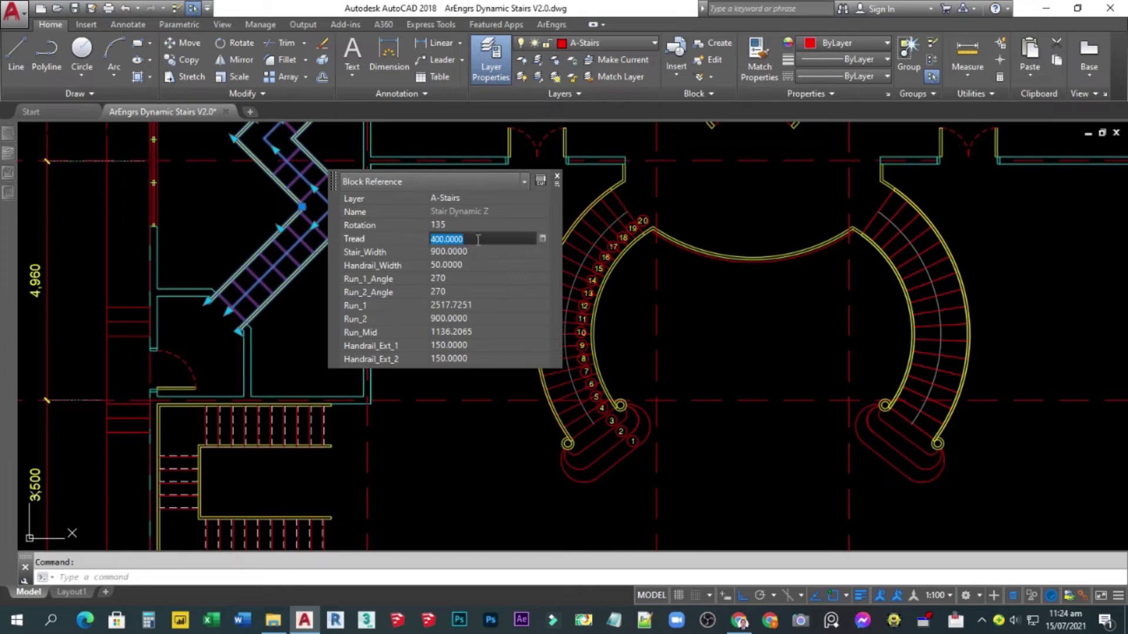
type("300")
key("Tab")
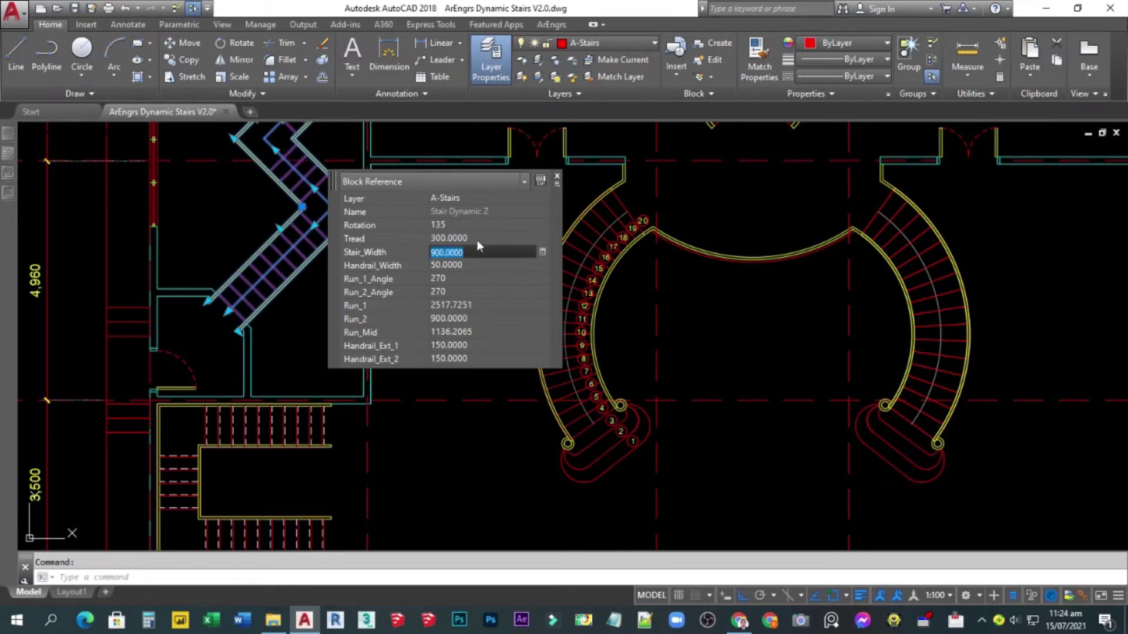
Set the tread of the top Stair Dynamic W block to 250.
scroll(538, 390, "down", 4)
mouse_move(537, 390)
middle_mouse_down()
mouse_move(464, 349)
mouse_move(432, 429)
middle_mouse_up()
key("Escape")
left_click(468, 296)
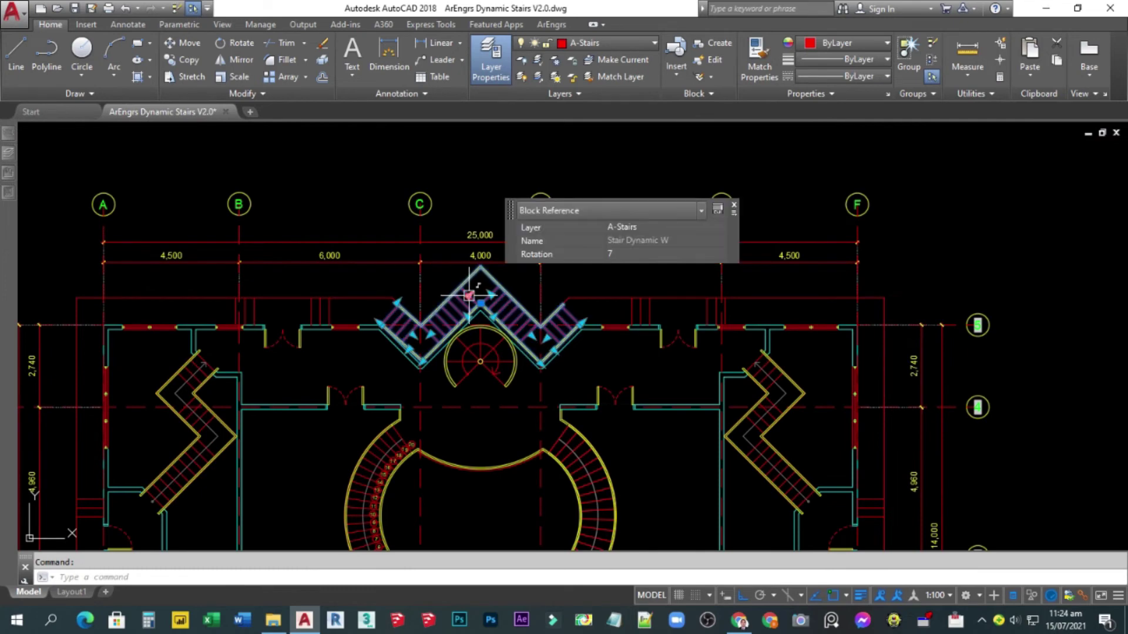
mouse_move(515, 231)
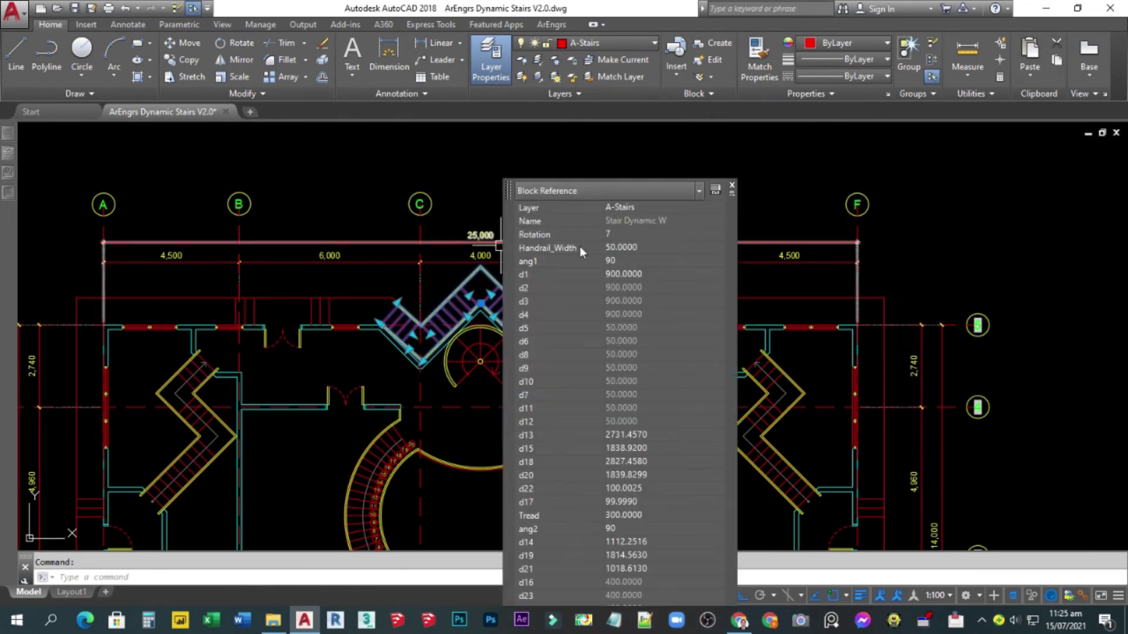
left_click(627, 516)
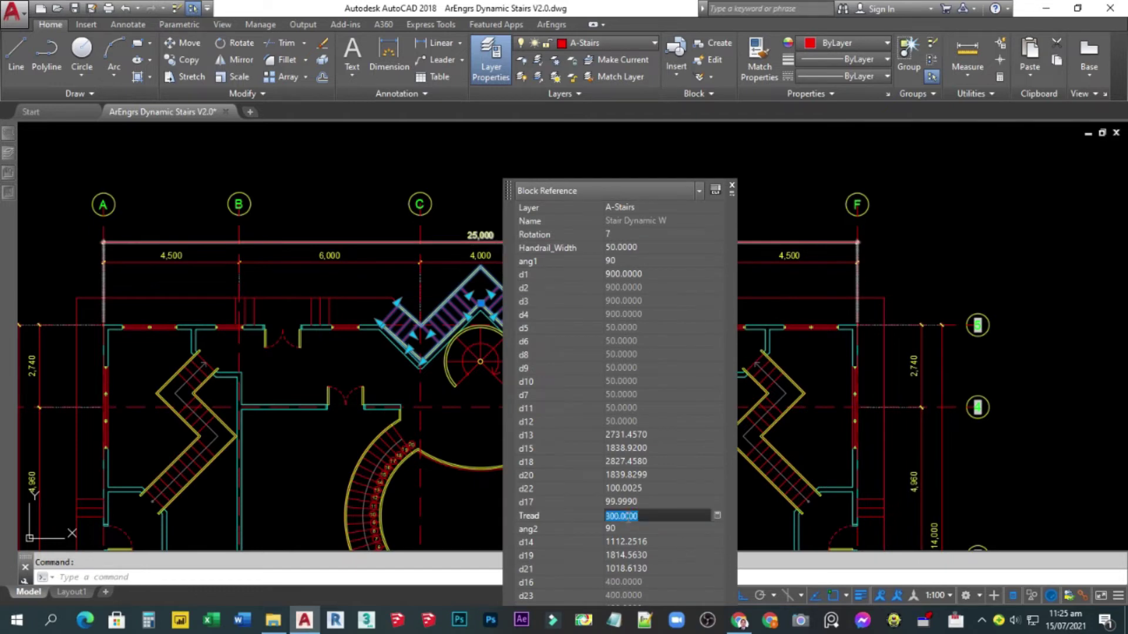
type("250")
key("Tab")
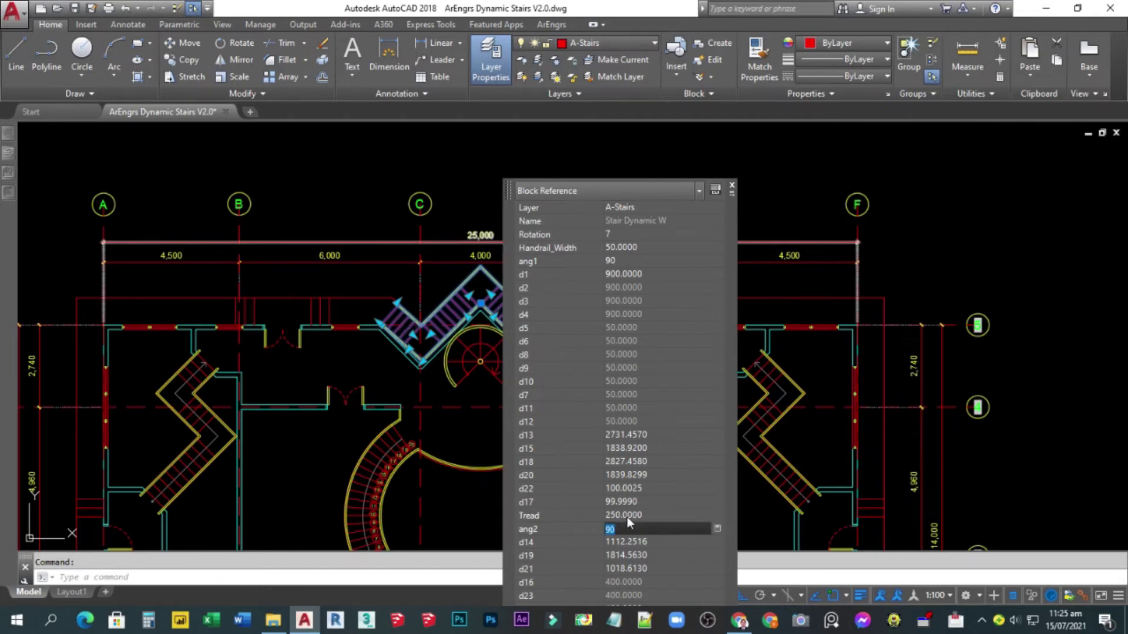
scroll(411, 411, "up", 5)
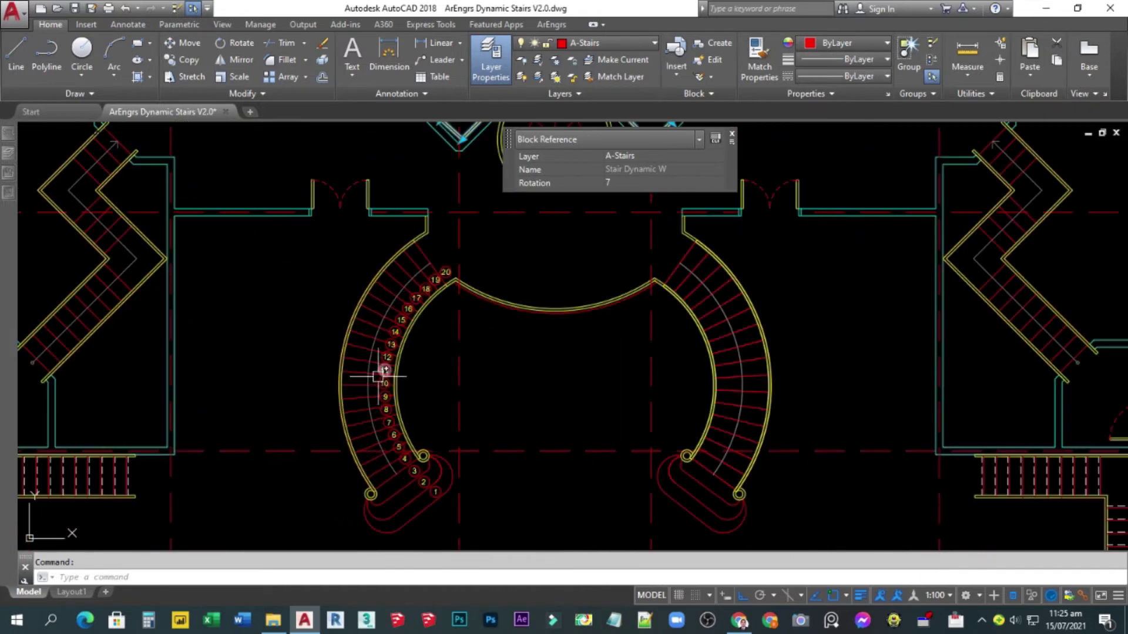
middle_click_drag(452, 441, 390, 380)
left_click(279, 345)
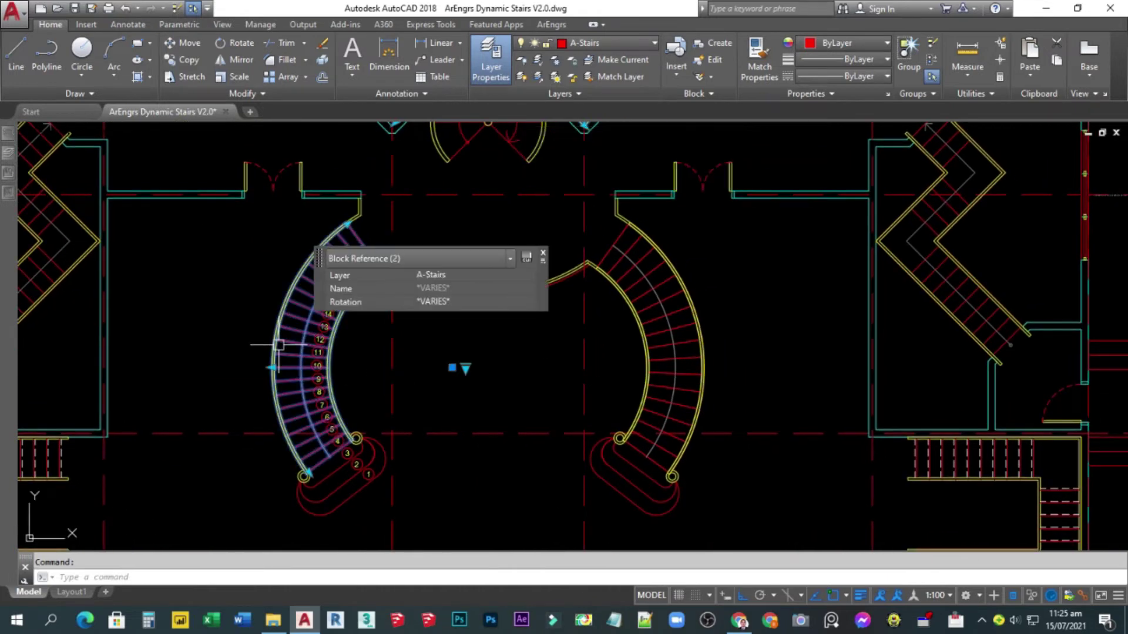
key("Escape")
left_click(319, 269)
mouse_move(330, 230)
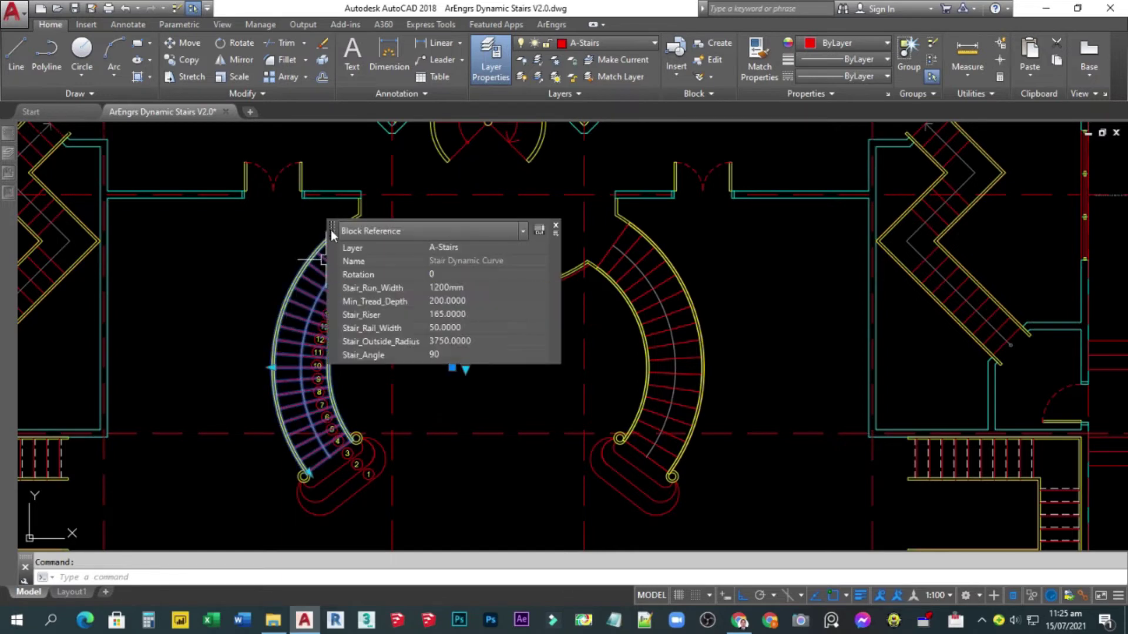
left_click_drag(331, 230, 463, 206)
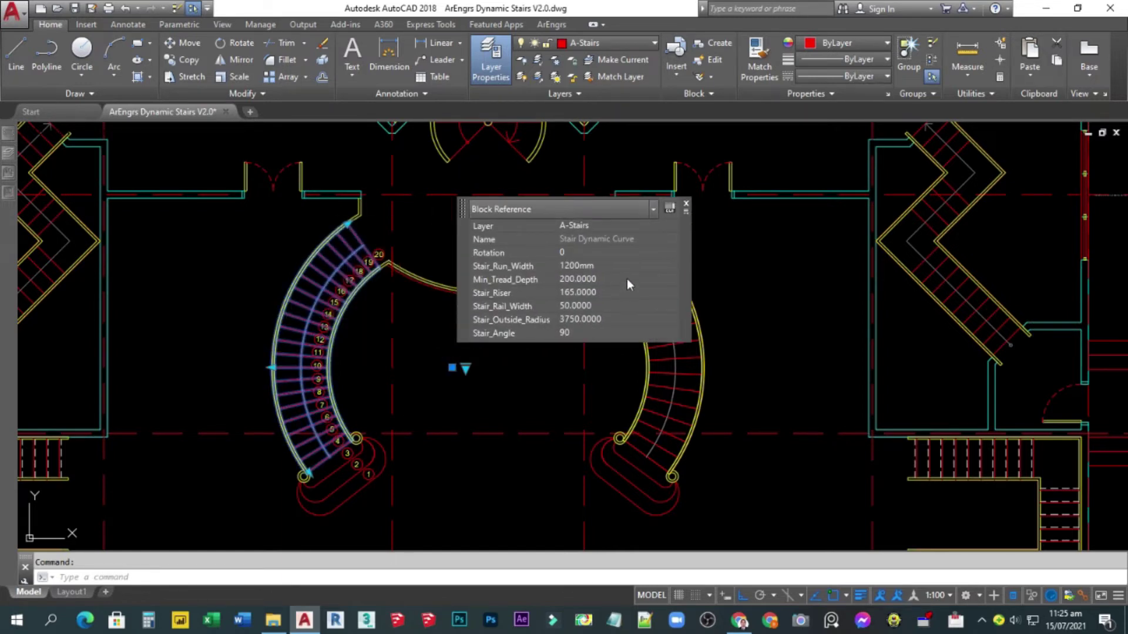
scroll(332, 326, "up", 6)
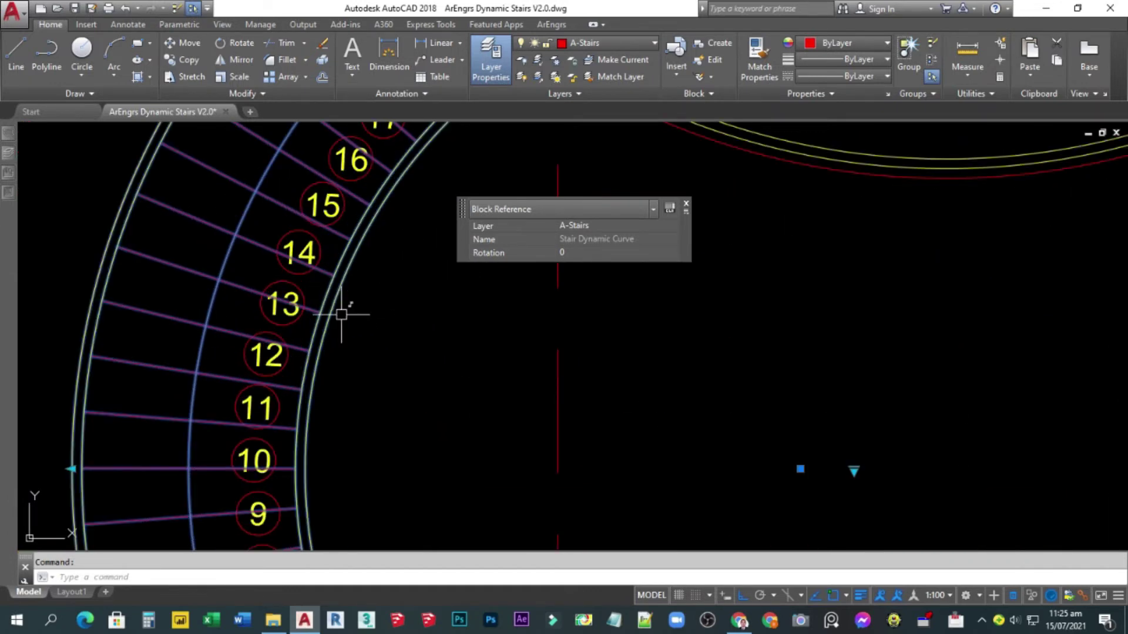
scroll(339, 288, "down", 8)
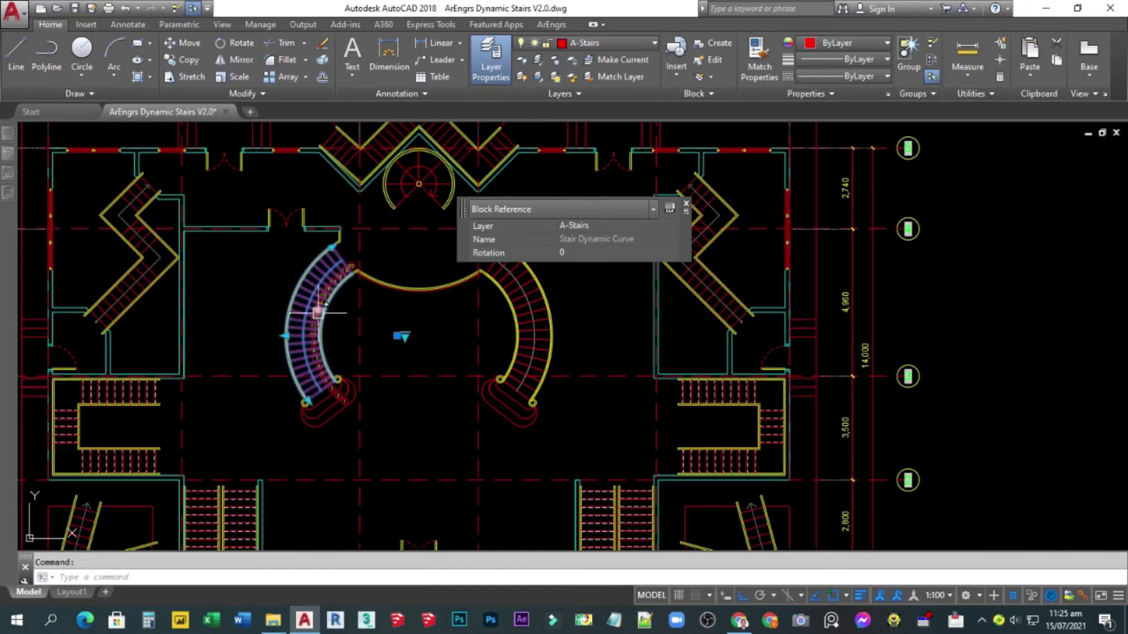
scroll(398, 322, "up", 4)
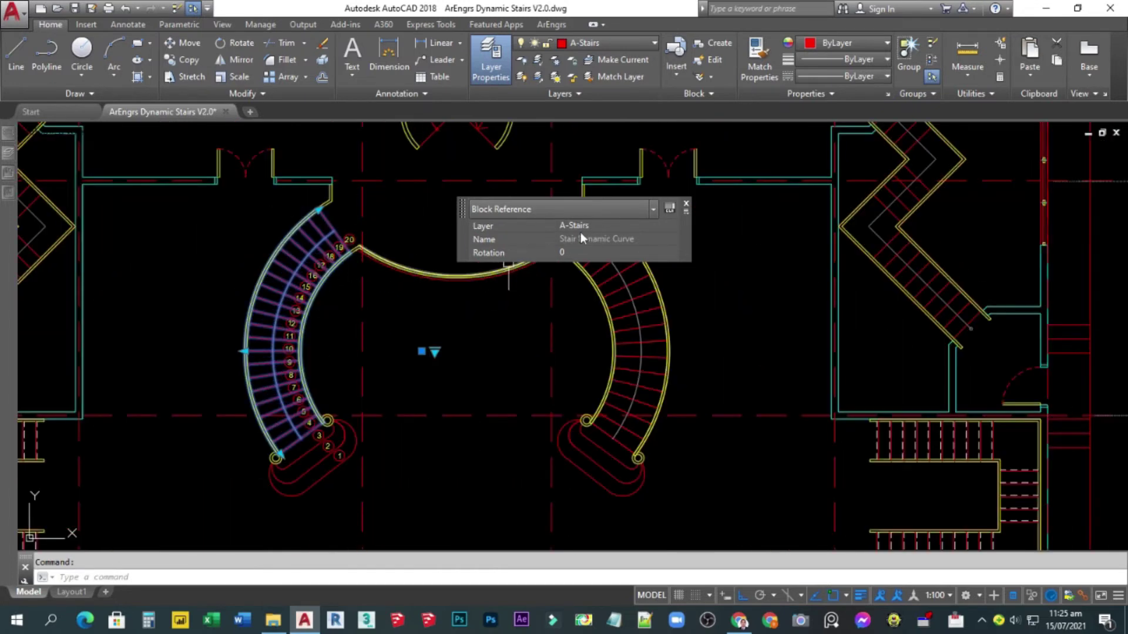
mouse_move(466, 237)
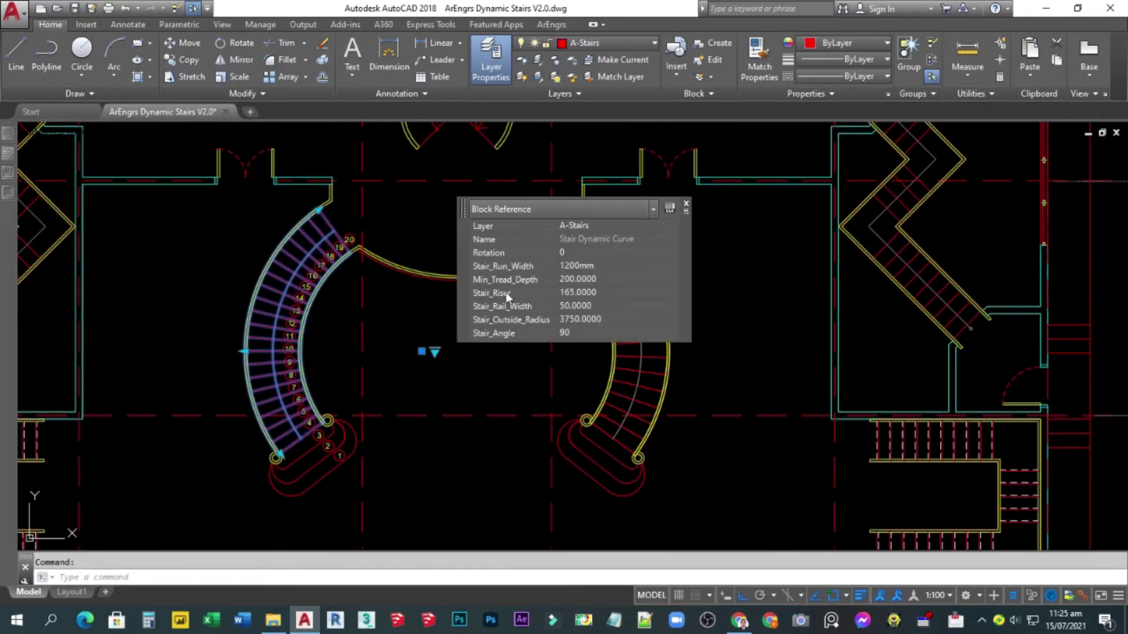
left_click(609, 281)
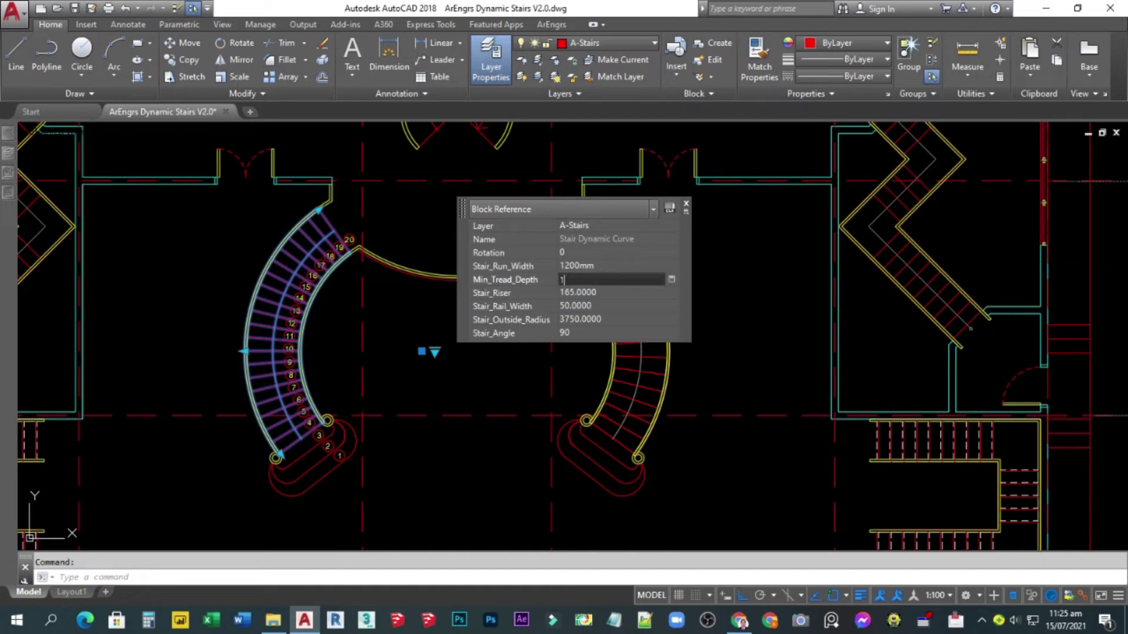
key("Tab")
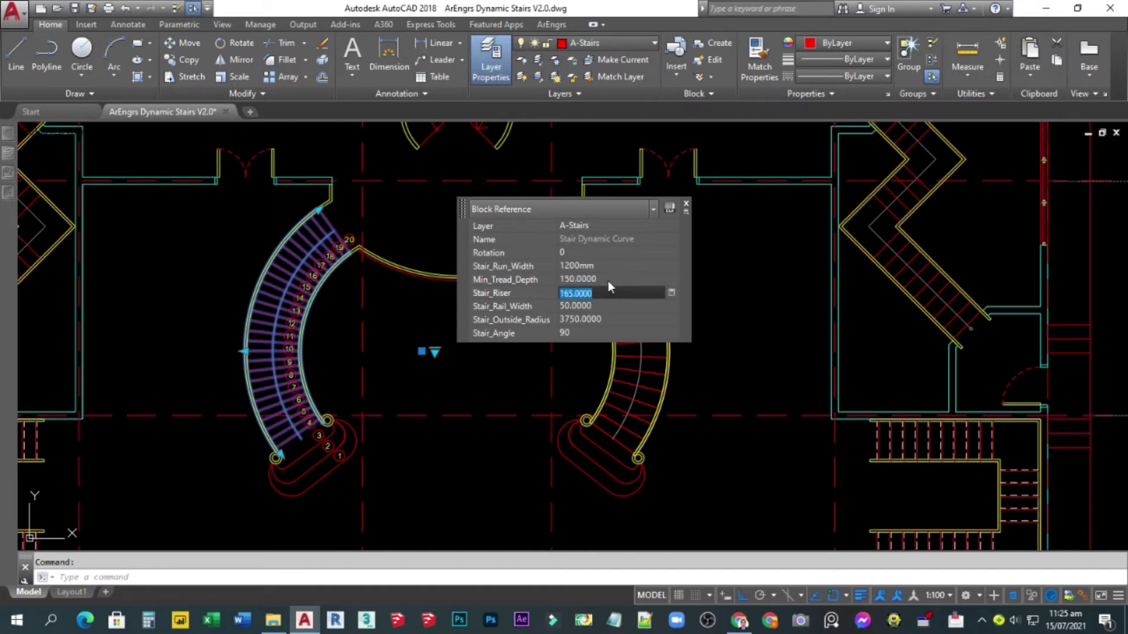
left_click(609, 281)
type("200")
key("Tab")
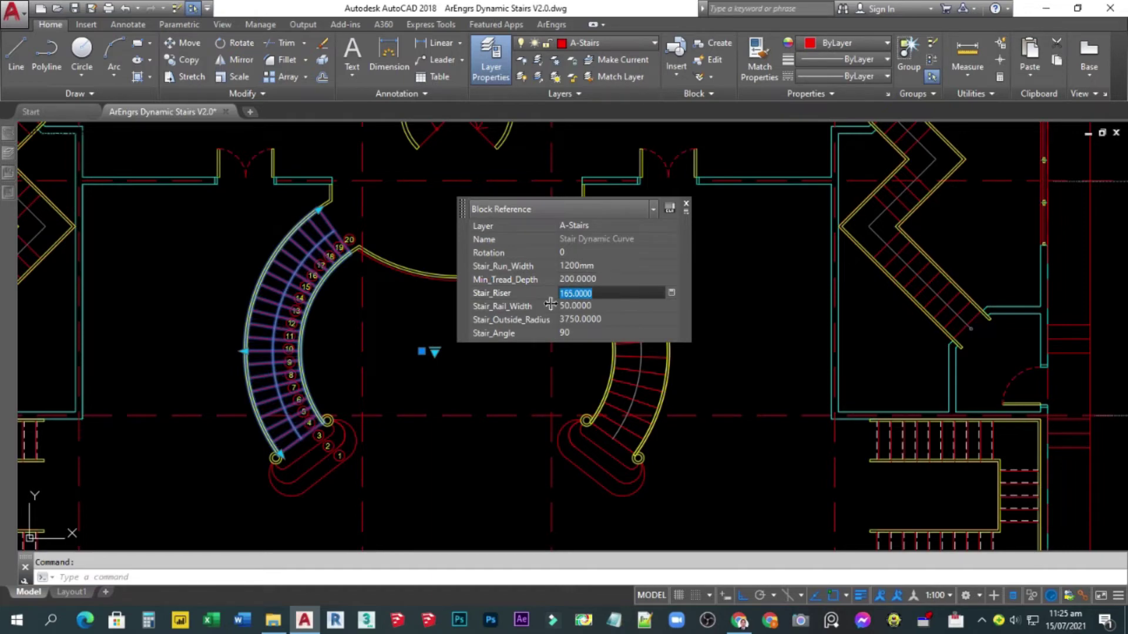
scroll(383, 339, "down", 3)
key("Escape")
Start an aligned dimension across the lower-left stair's end, then cancel the misplaced attempt.
middle_click_drag(384, 344, 511, 255)
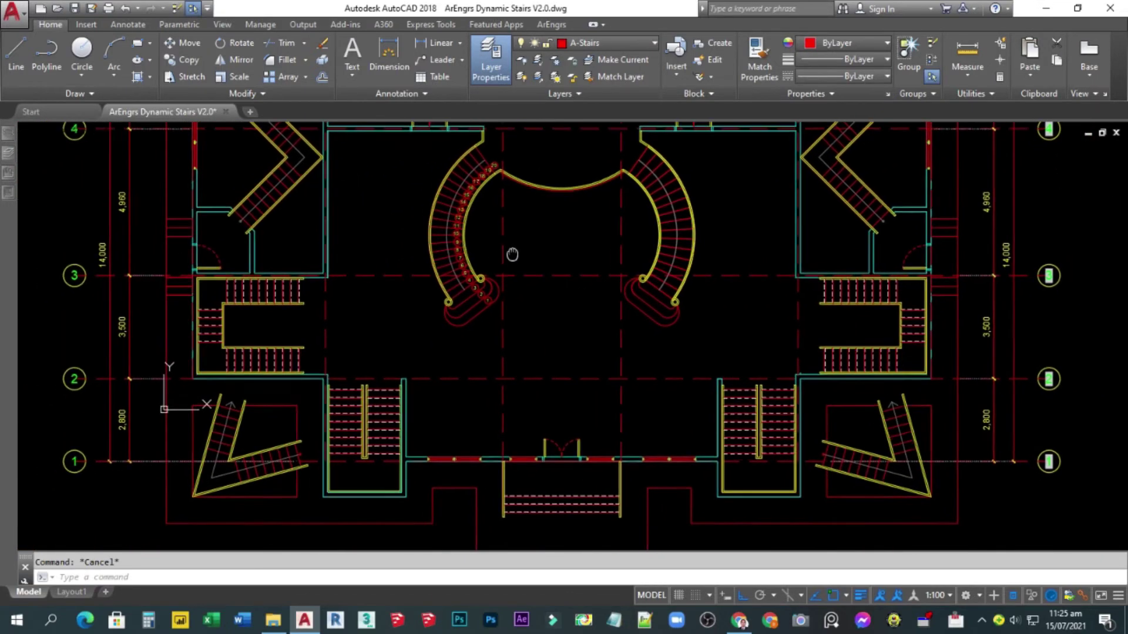
scroll(284, 511, "down", 1)
scroll(272, 467, "up", 4)
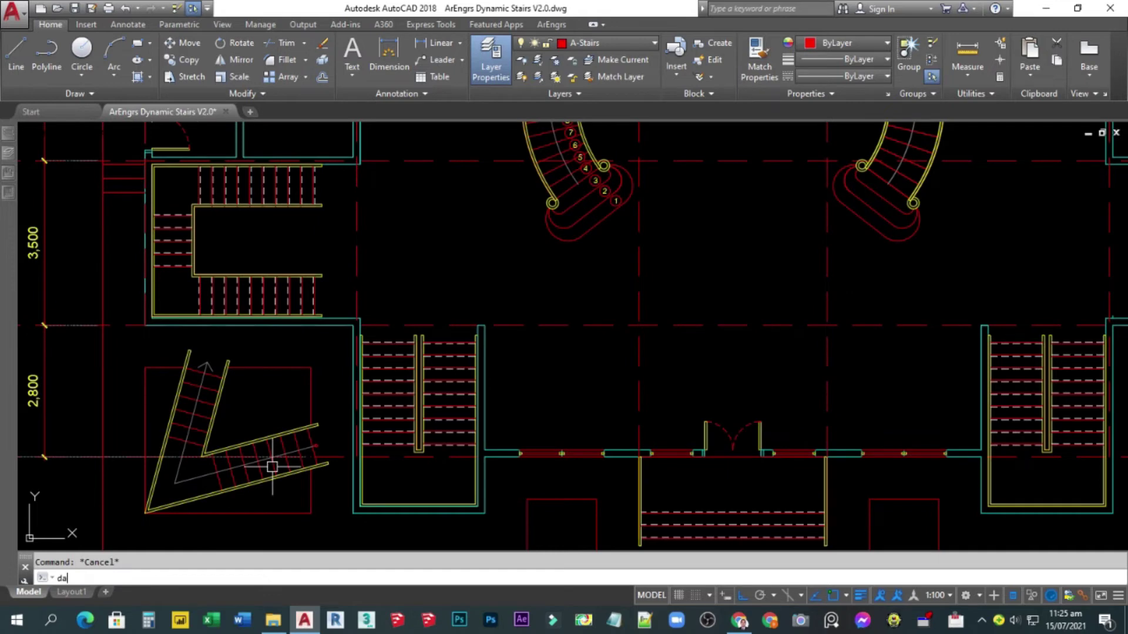
key("Return")
scroll(276, 467, "up", 3)
left_click(352, 453)
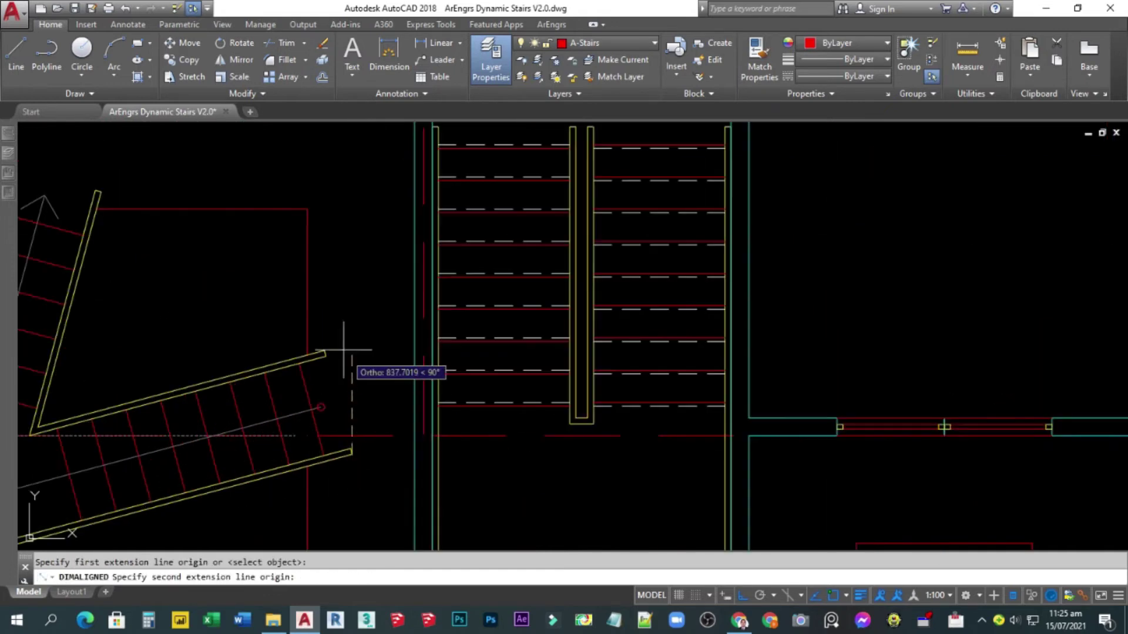
left_click(322, 354)
key("Escape")
Dimension the lower-left stair's end width with an aligned dimension reading 900.
key("Return")
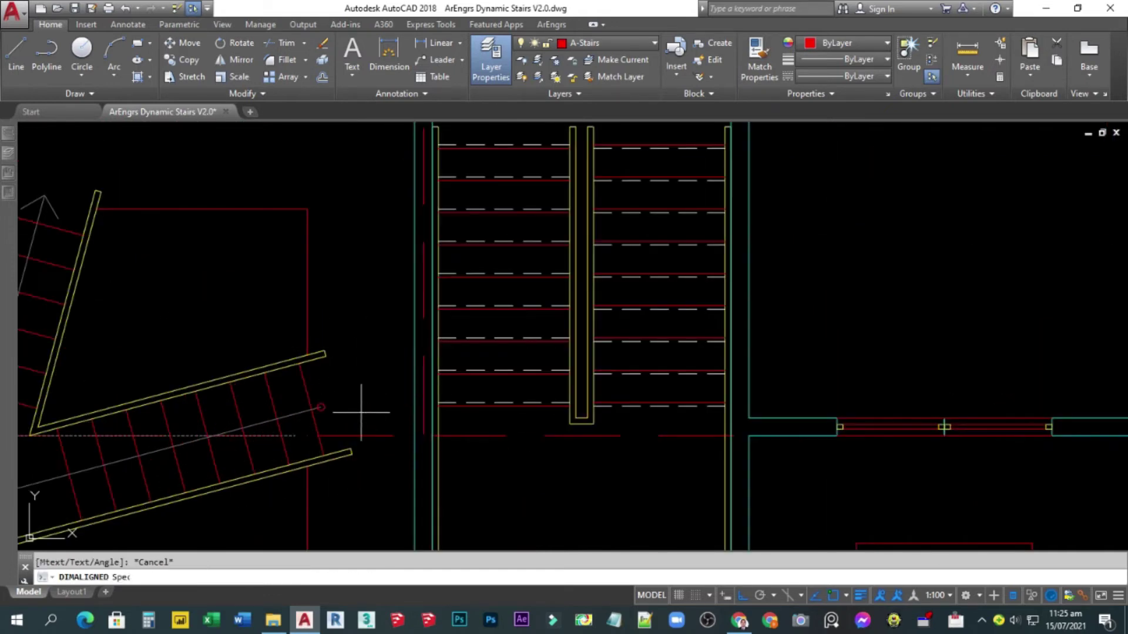
left_click(351, 453)
left_click(324, 353)
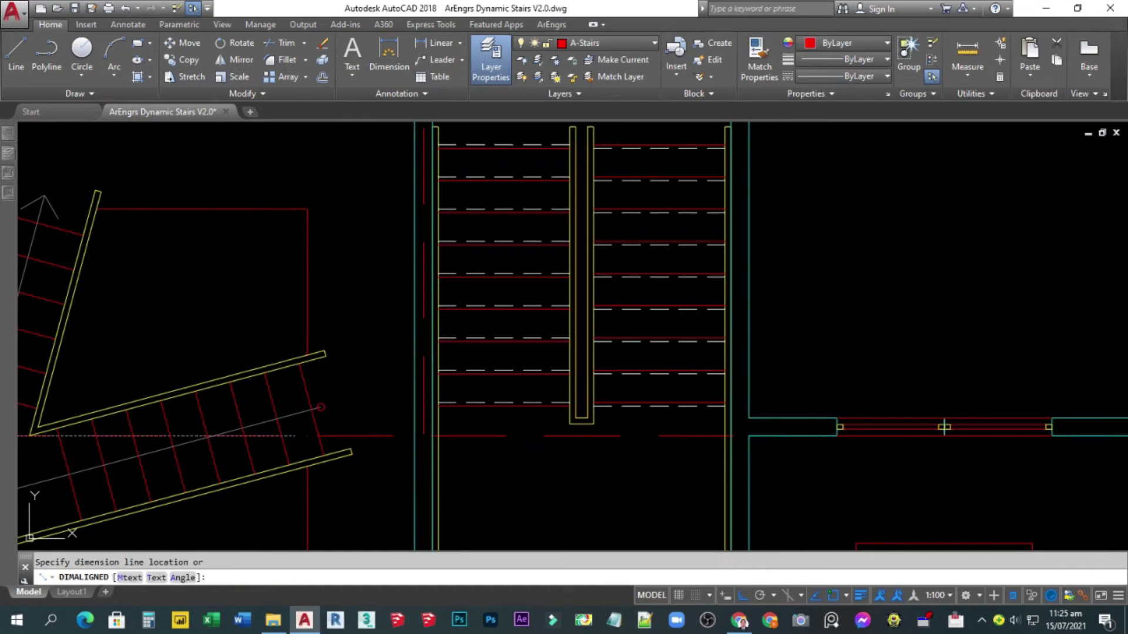
left_click(383, 391)
Cancel the repeated dimension command and select the lower-left stair block.
key("Return")
scroll(347, 390, "down", 2)
key("Escape")
scroll(352, 400, "down", 1)
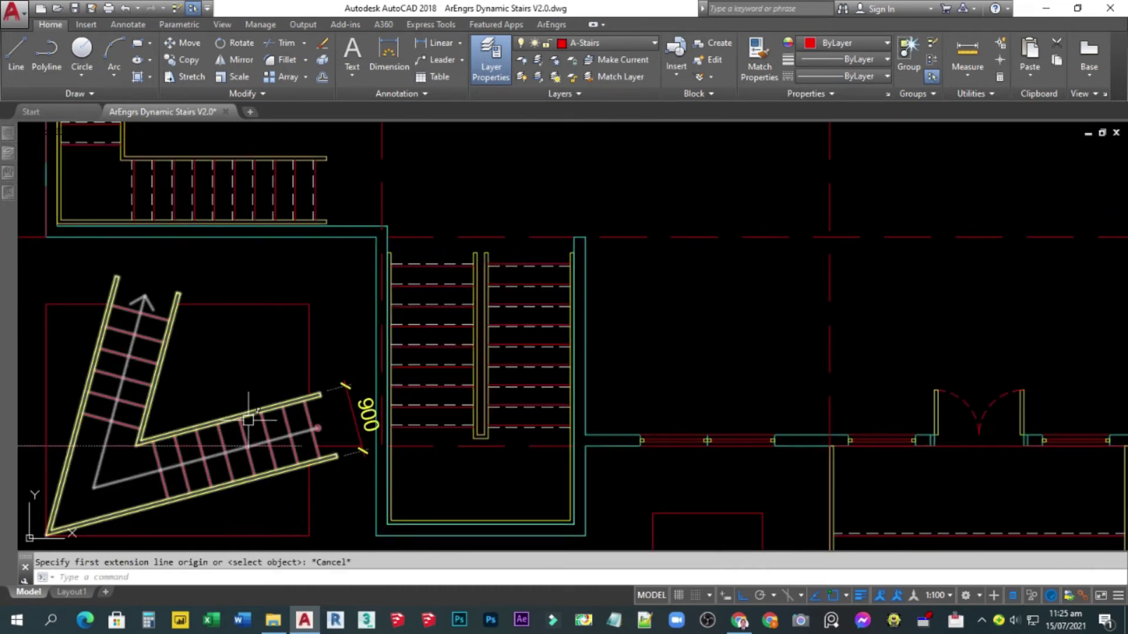
left_click(242, 438)
scroll(235, 405, "down", 3)
scroll(223, 390, "up", 1)
Set the upper-left Z stair block's Stair_Width to 1200 in Quick Properties.
key("Escape")
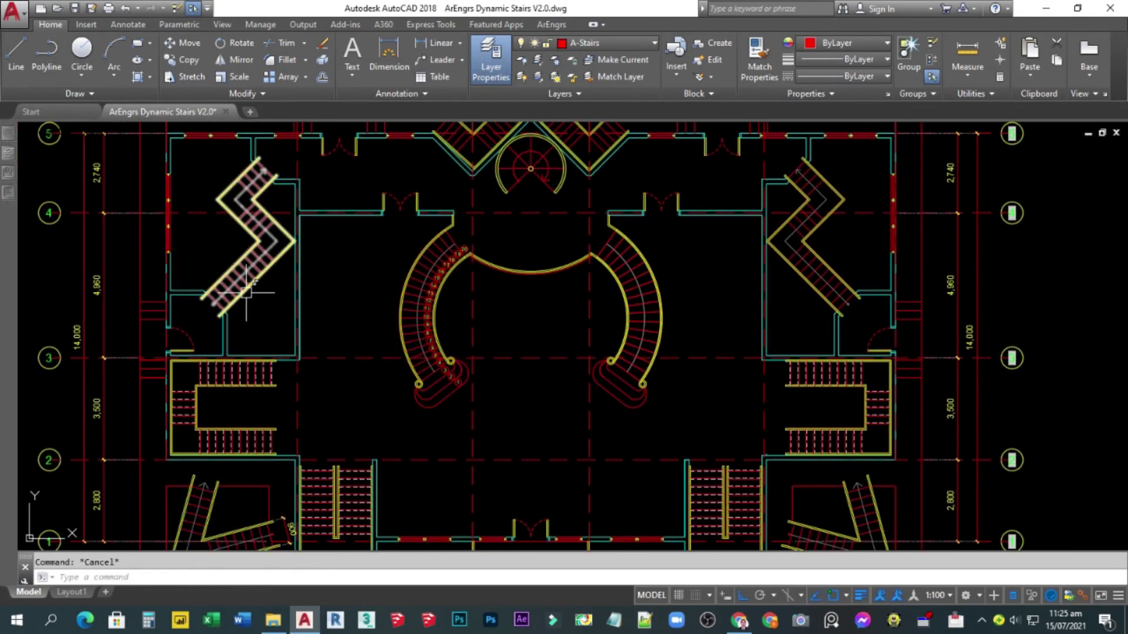
left_click(247, 292)
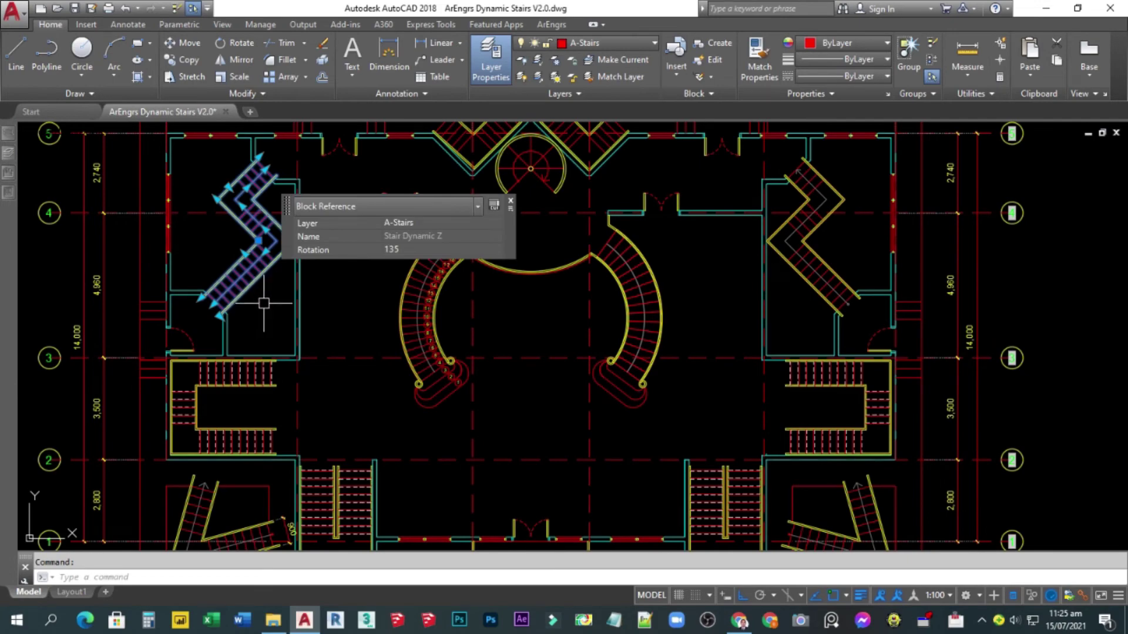
mouse_move(261, 305)
middle_mouse_down()
mouse_move(252, 244)
mouse_move(269, 321)
mouse_move(277, 307)
middle_mouse_up()
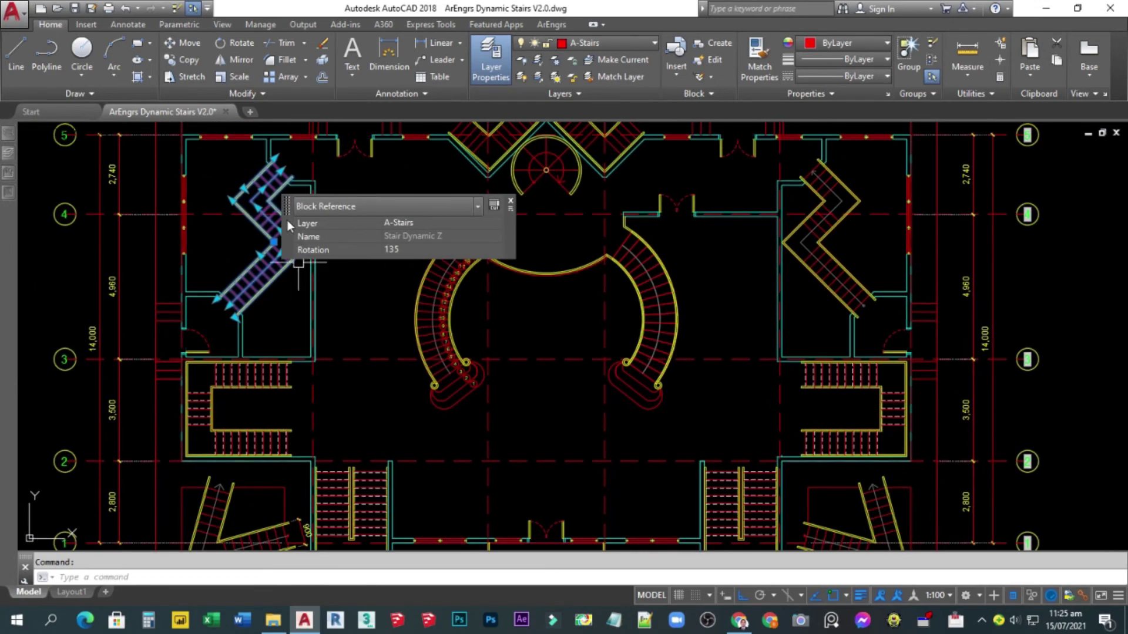
mouse_move(292, 238)
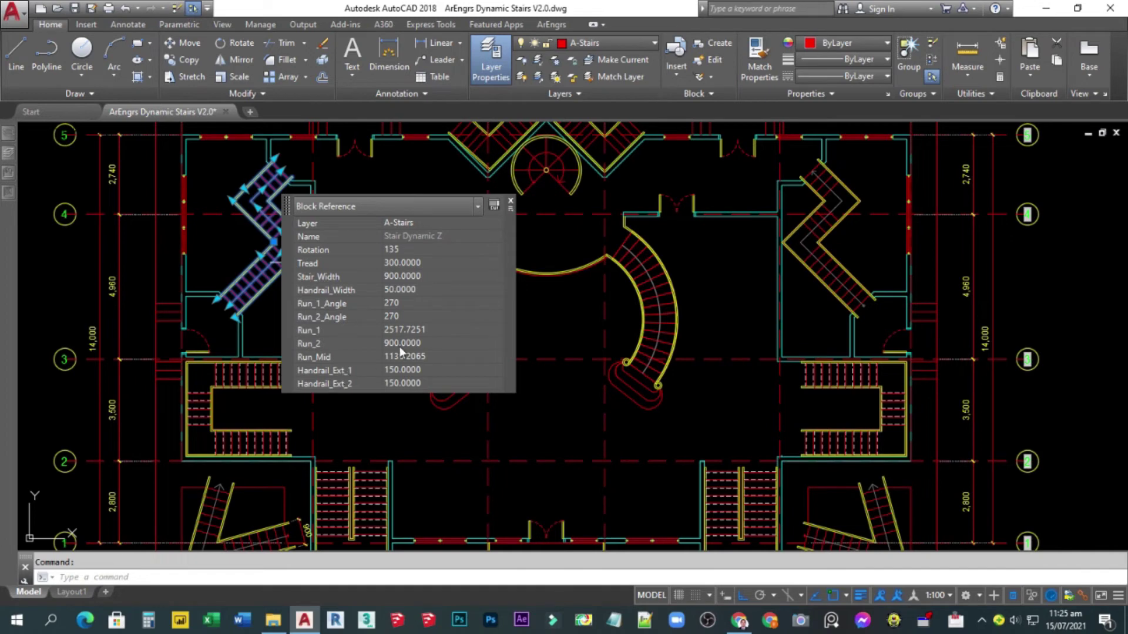
left_click(451, 277)
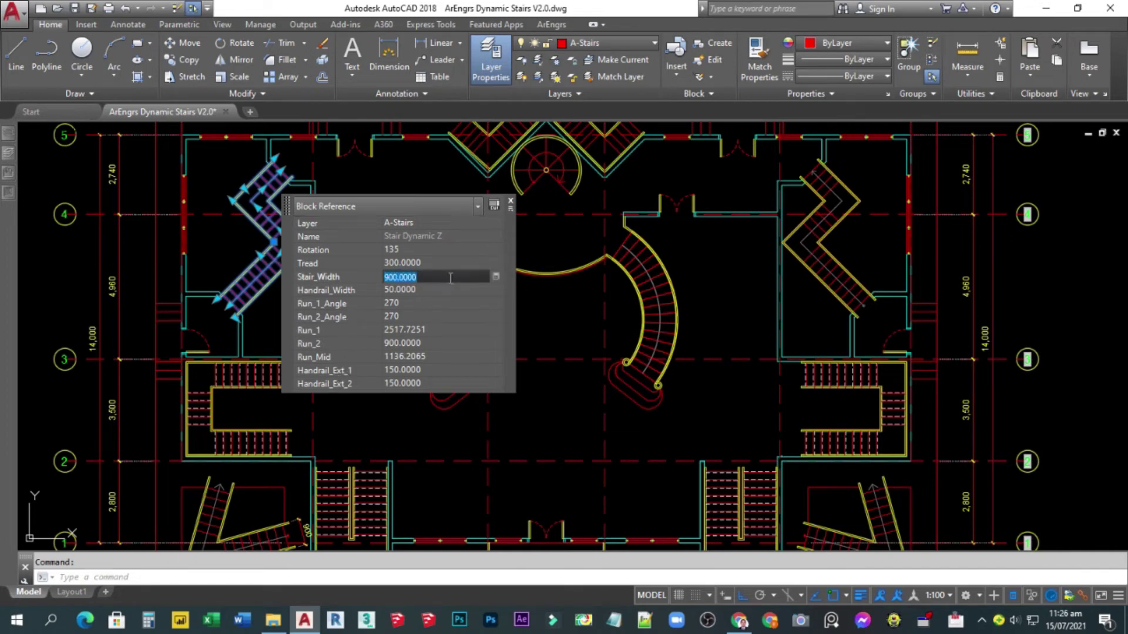
type("1200")
key("Return")
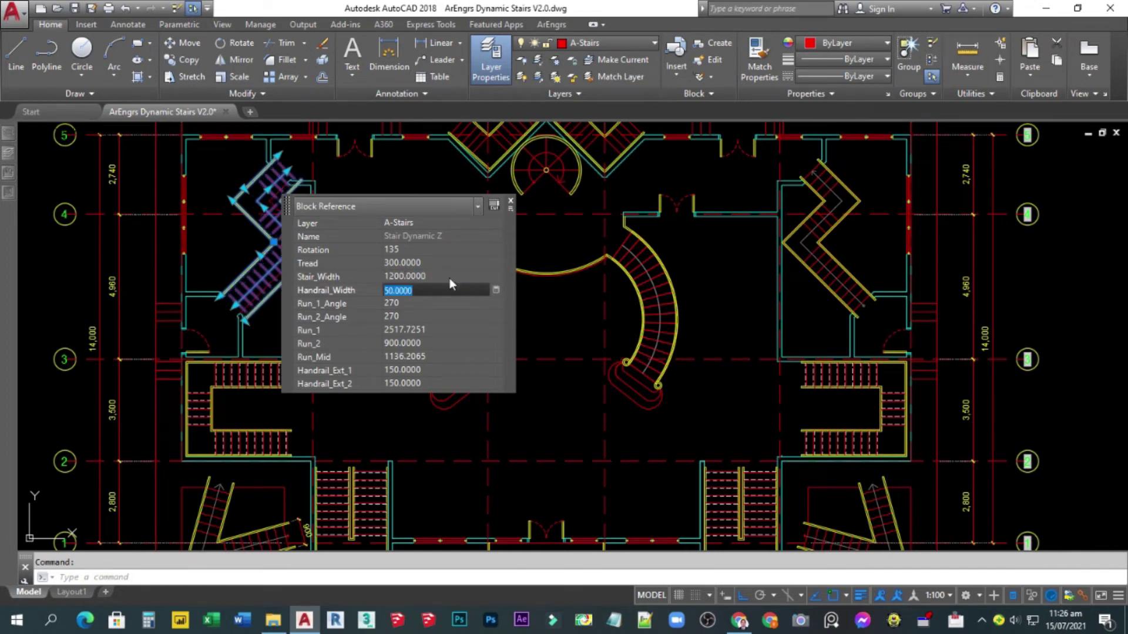
key("Escape")
Reselect the widened Z stair to check it, then pan to the top dimensions.
mouse_move(358, 274)
middle_mouse_down()
mouse_move(335, 289)
mouse_move(336, 307)
middle_mouse_up()
scroll(336, 289, "up", 2)
left_click(230, 344)
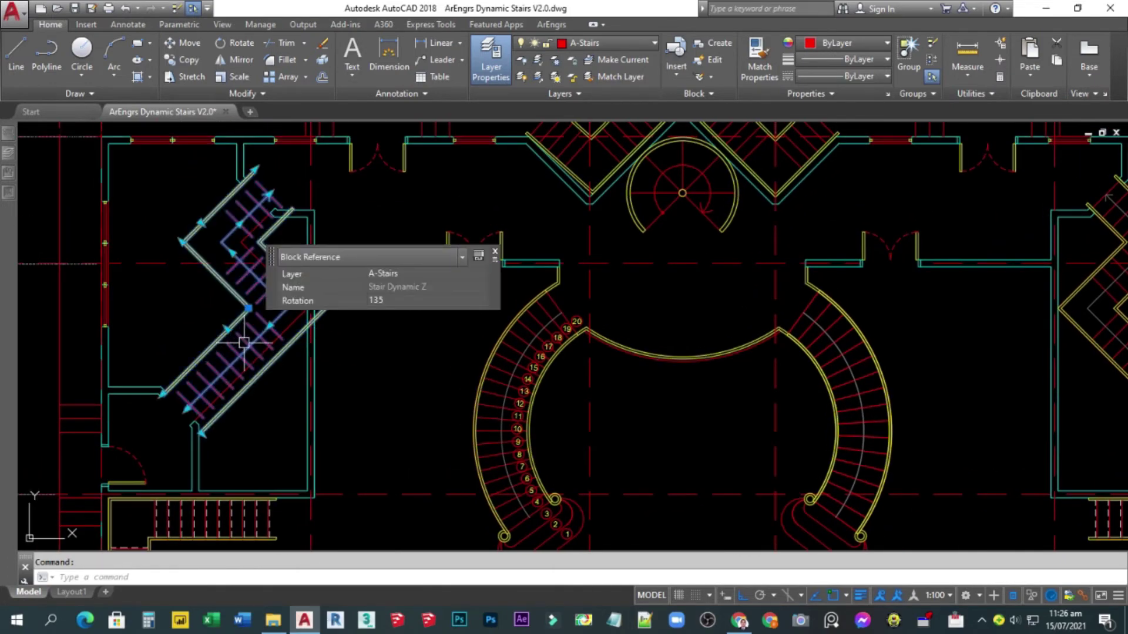
scroll(194, 370, "up", 2)
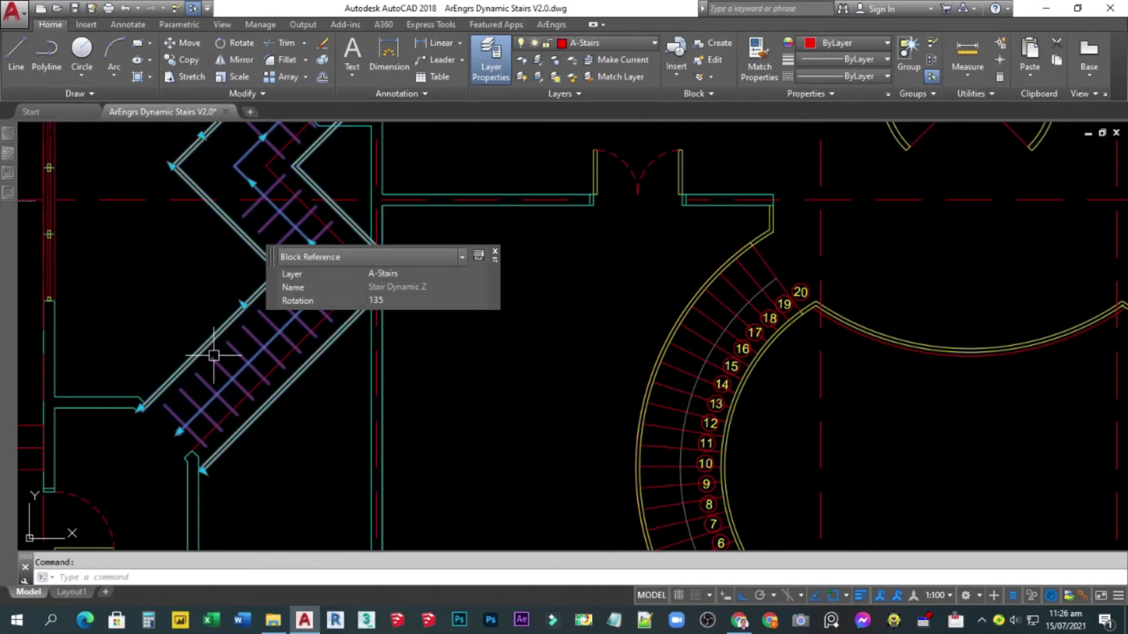
key("Escape")
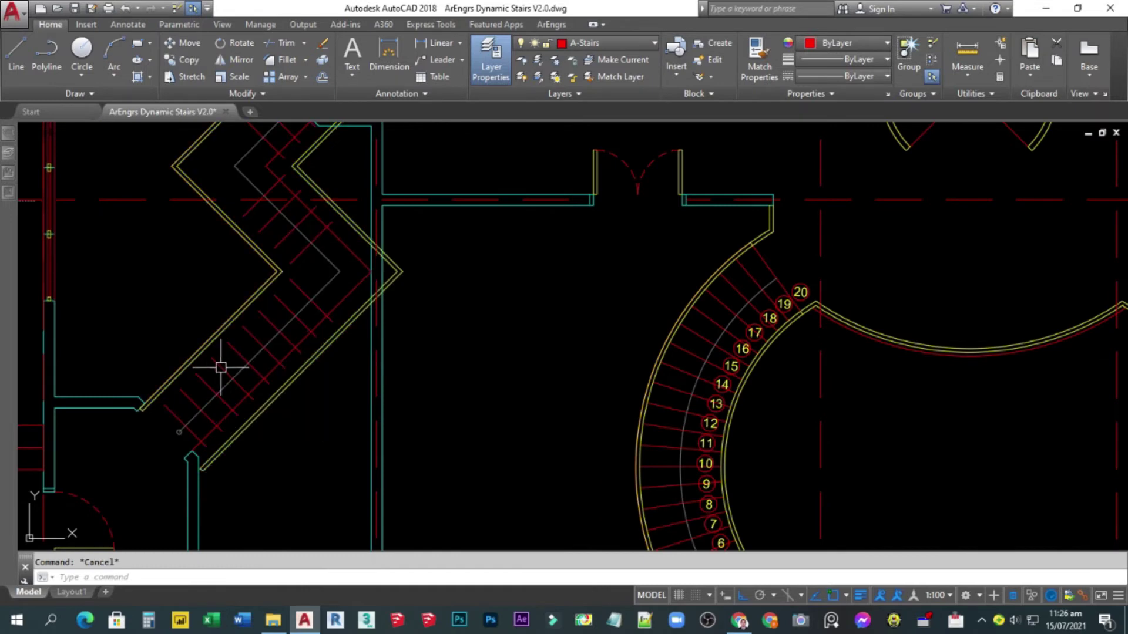
mouse_move(216, 365)
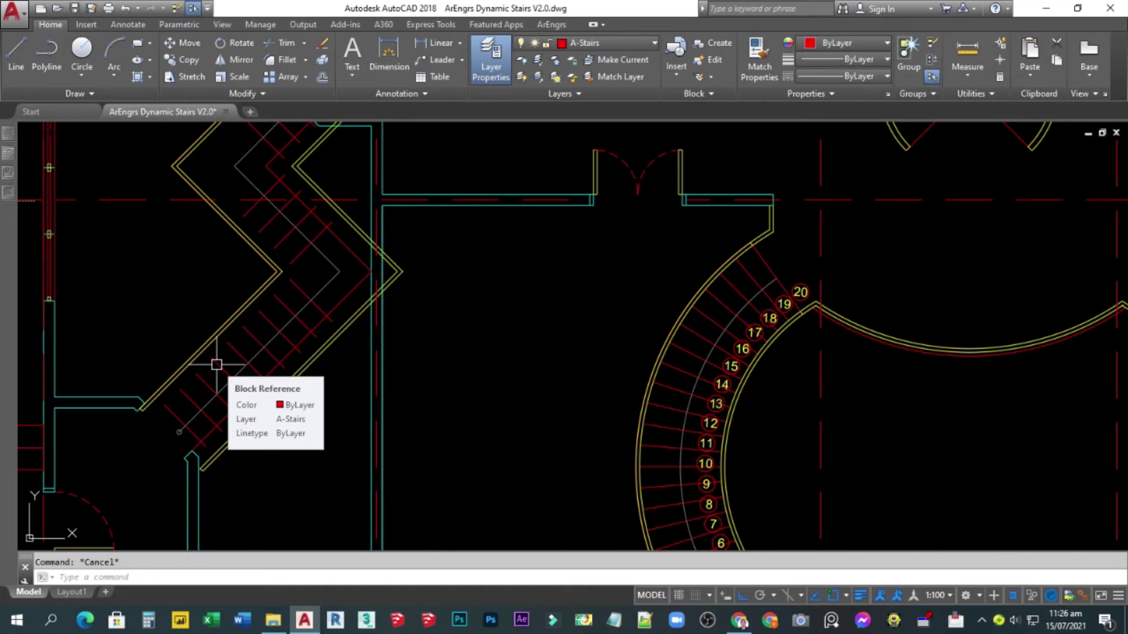
scroll(154, 414, "up", 2)
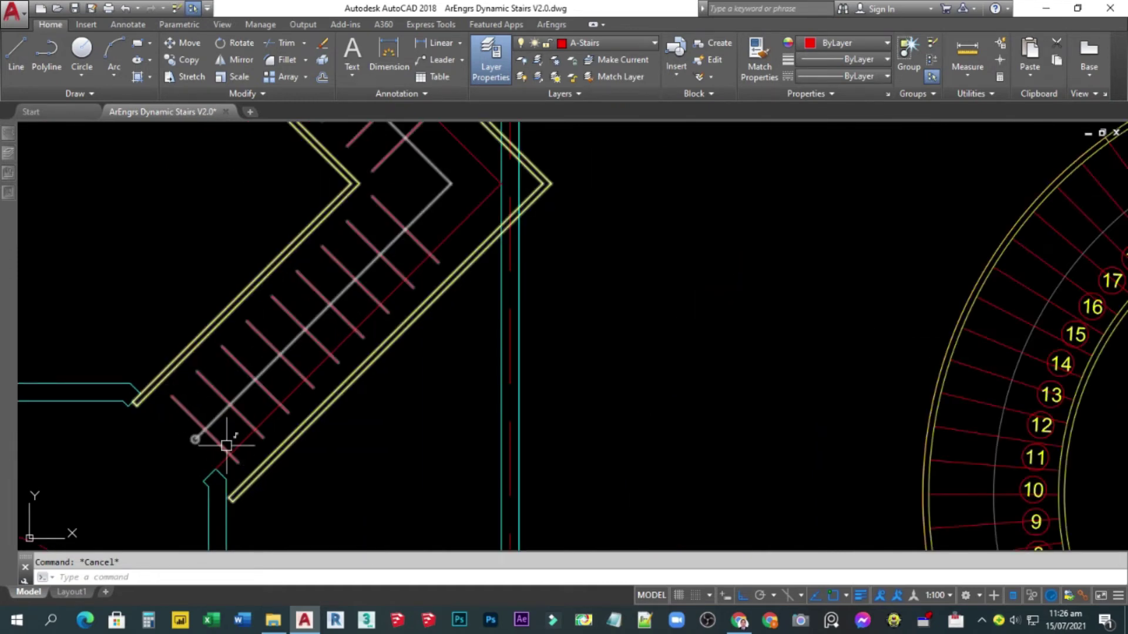
scroll(193, 419, "down", 2)
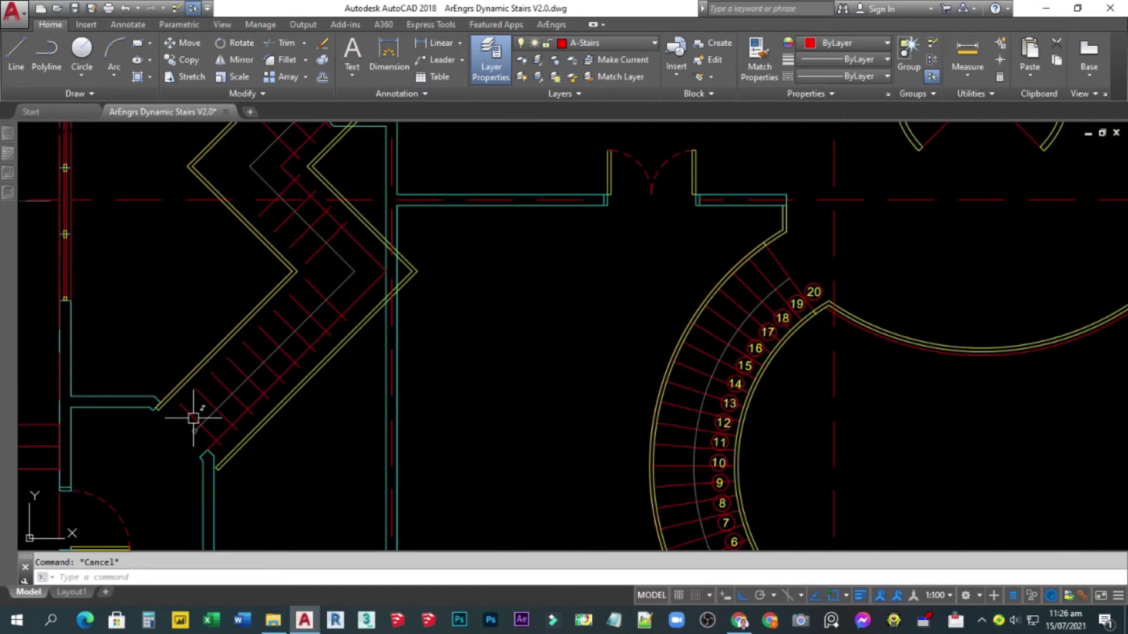
scroll(194, 418, "down", 3)
scroll(294, 373, "up", 1)
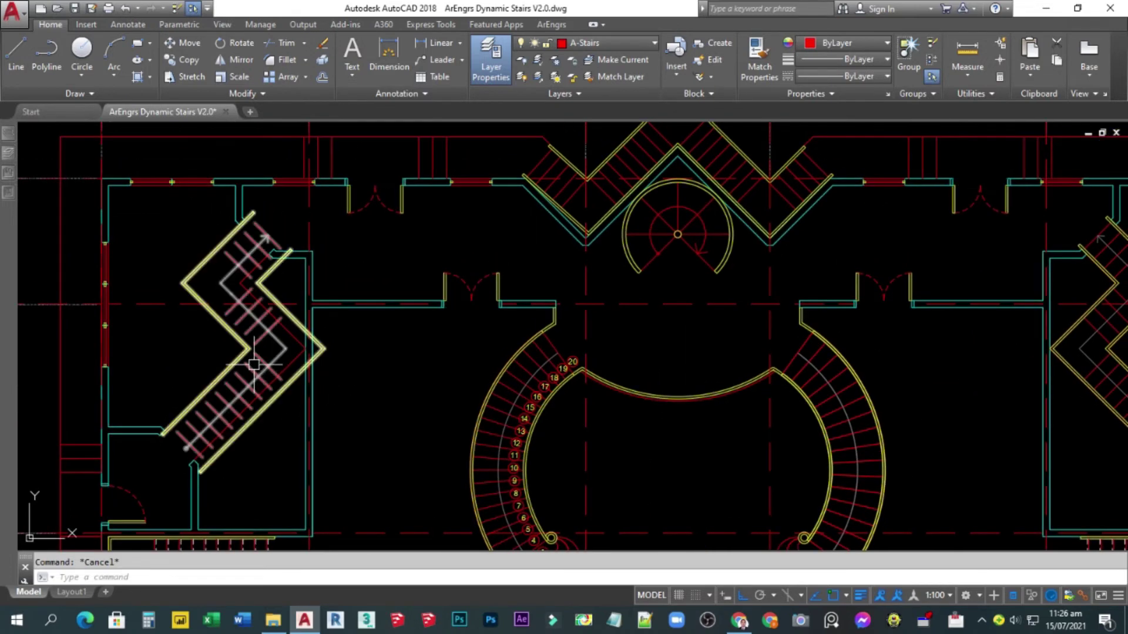
scroll(376, 383, "down", 3)
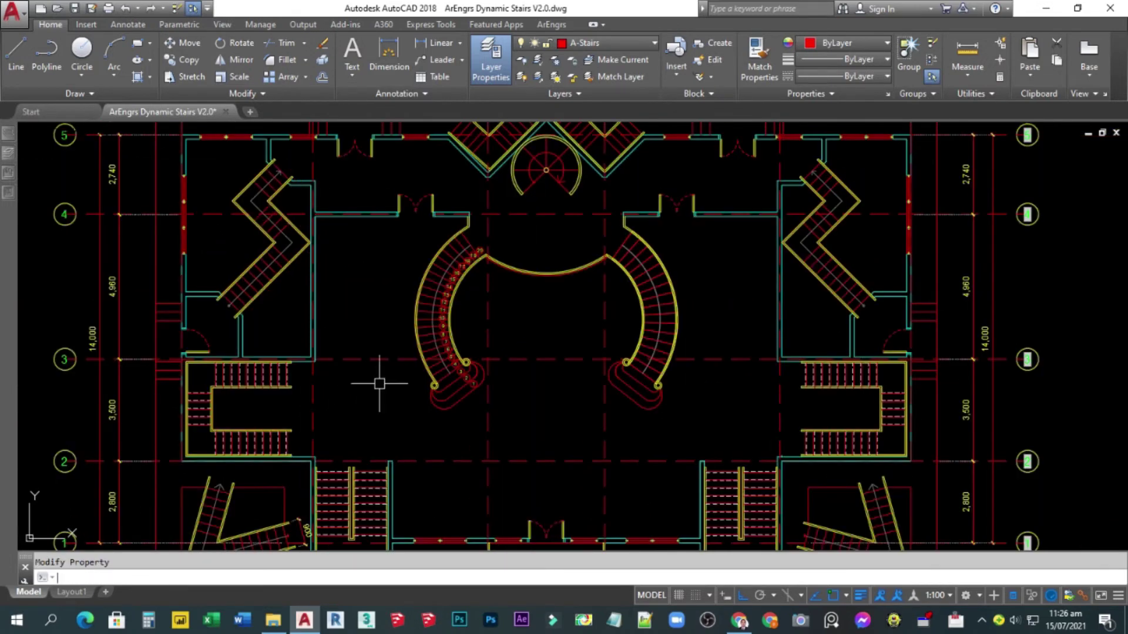
middle_click_drag(534, 323, 457, 392)
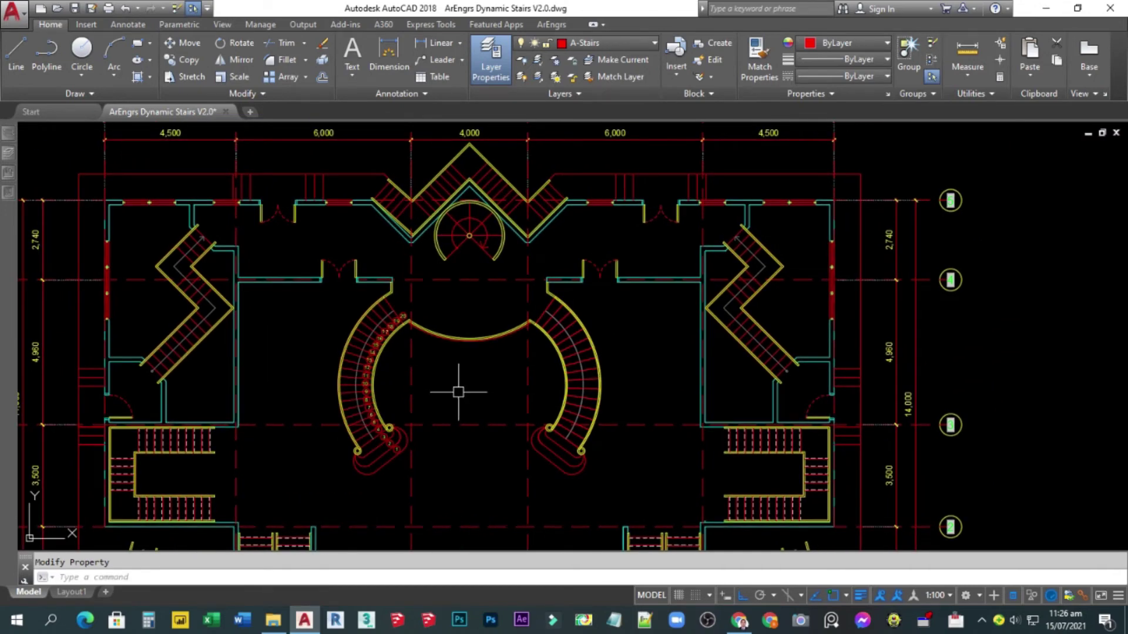
Try 900mm and other widths on the left curved stair through its lookup grip.
left_click(340, 379)
left_click(454, 386)
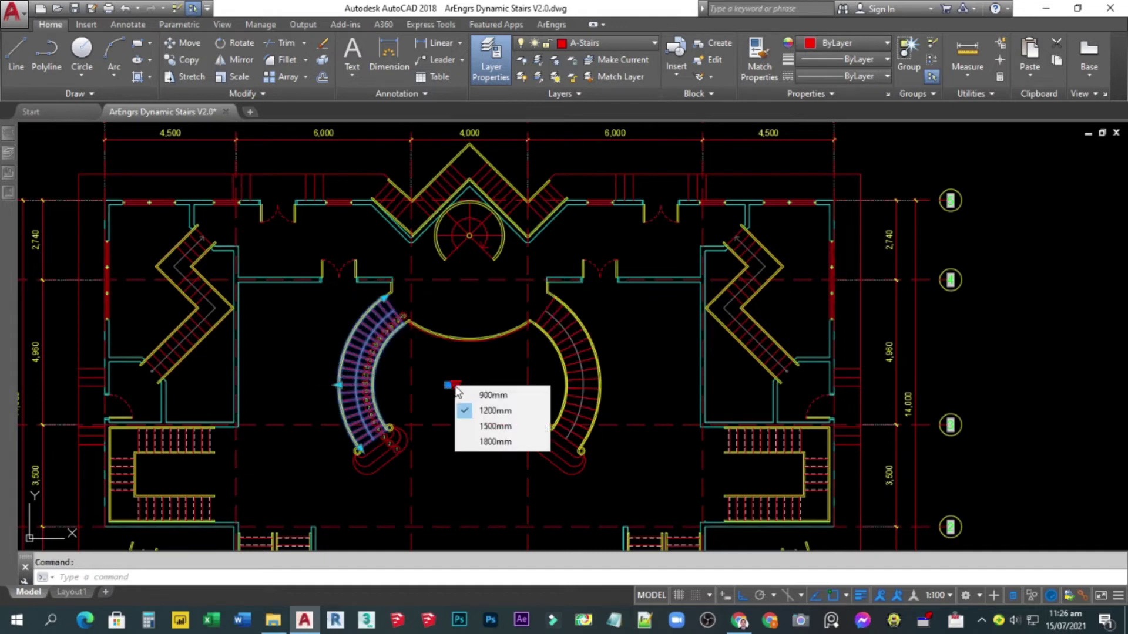
left_click(497, 395)
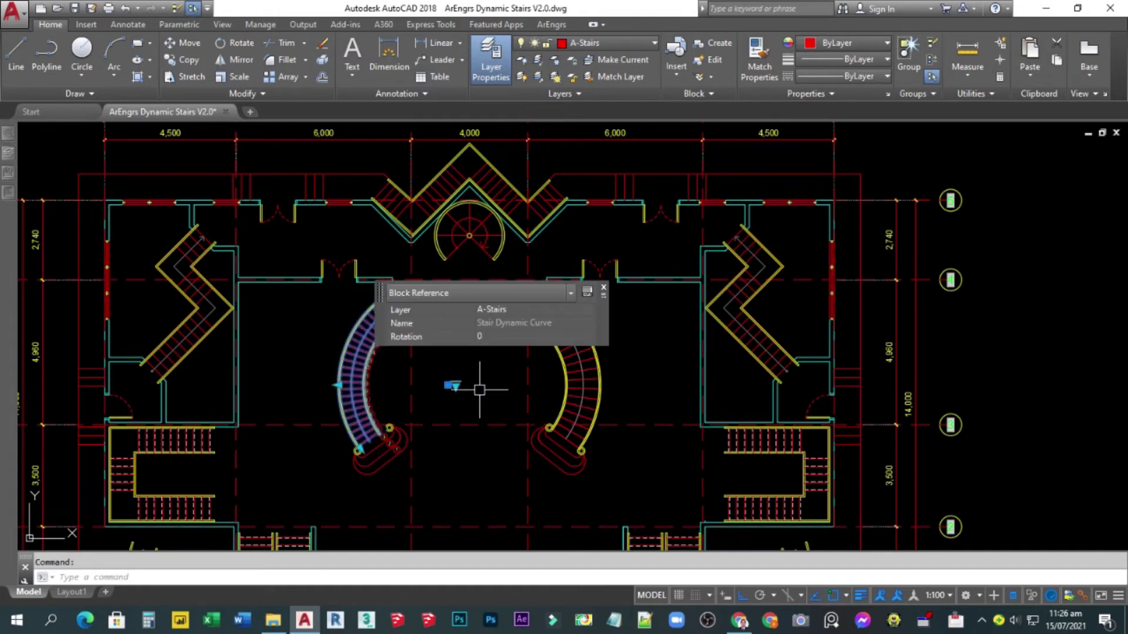
left_click(455, 386)
left_click(509, 413)
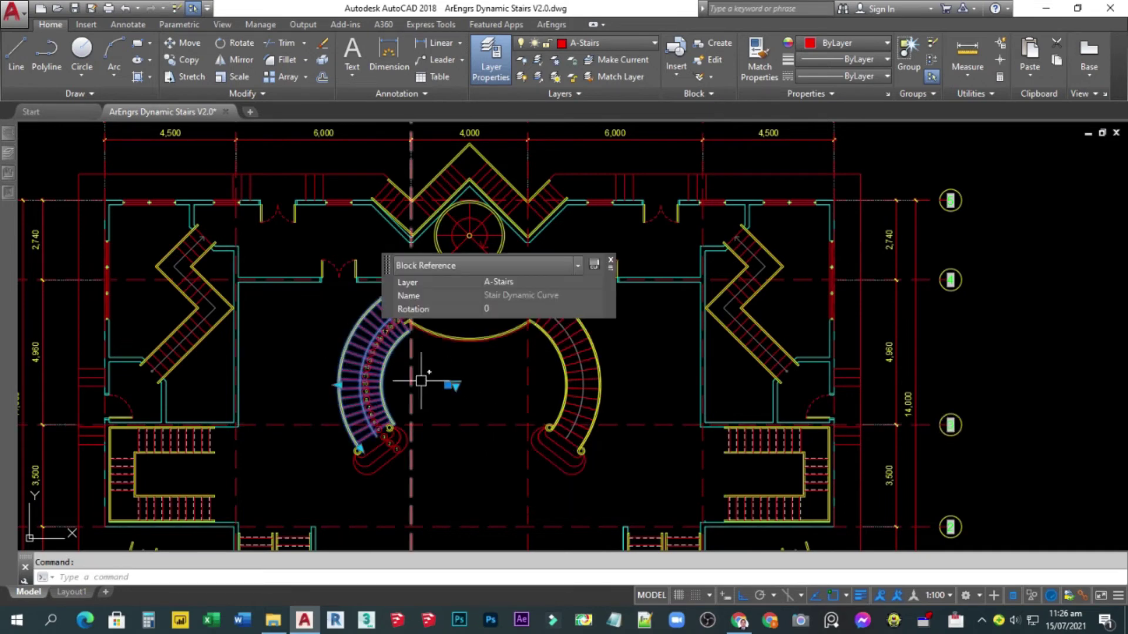
left_click(454, 386)
left_click(496, 517)
key("Escape")
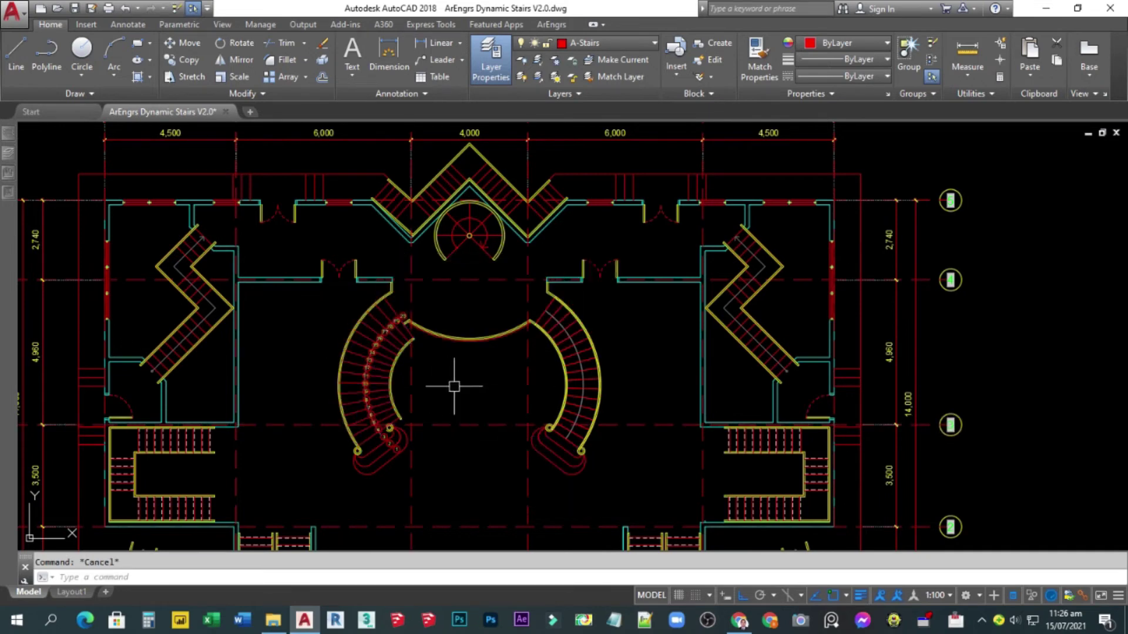
Reselect the left curved stair and set its width to 1200mm.
left_click(351, 361)
left_click(456, 386)
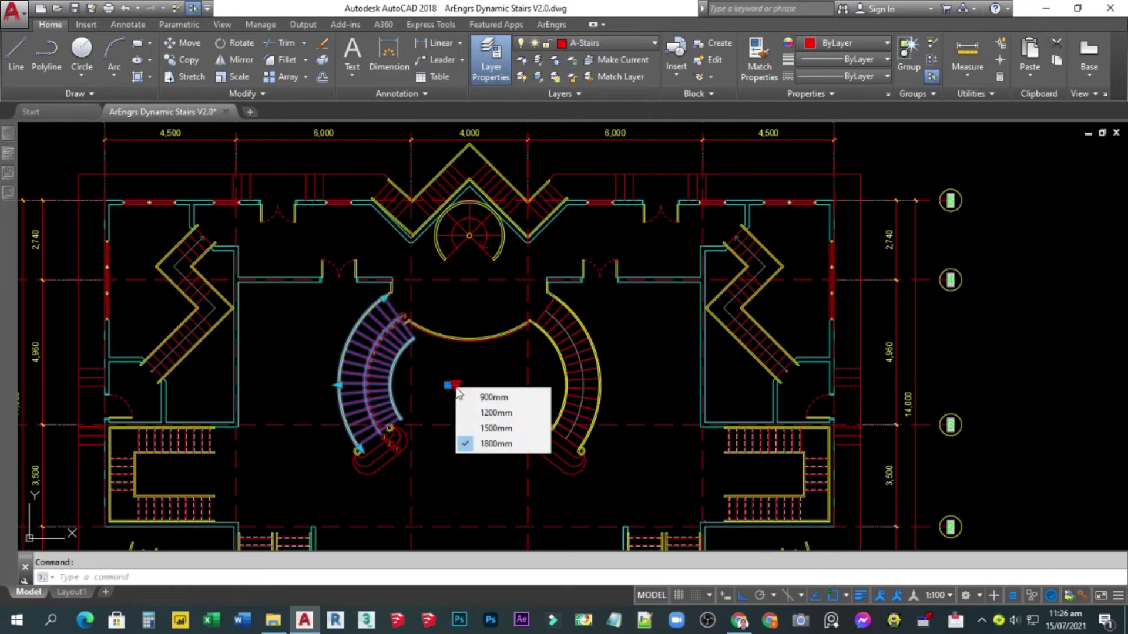
left_click(494, 413)
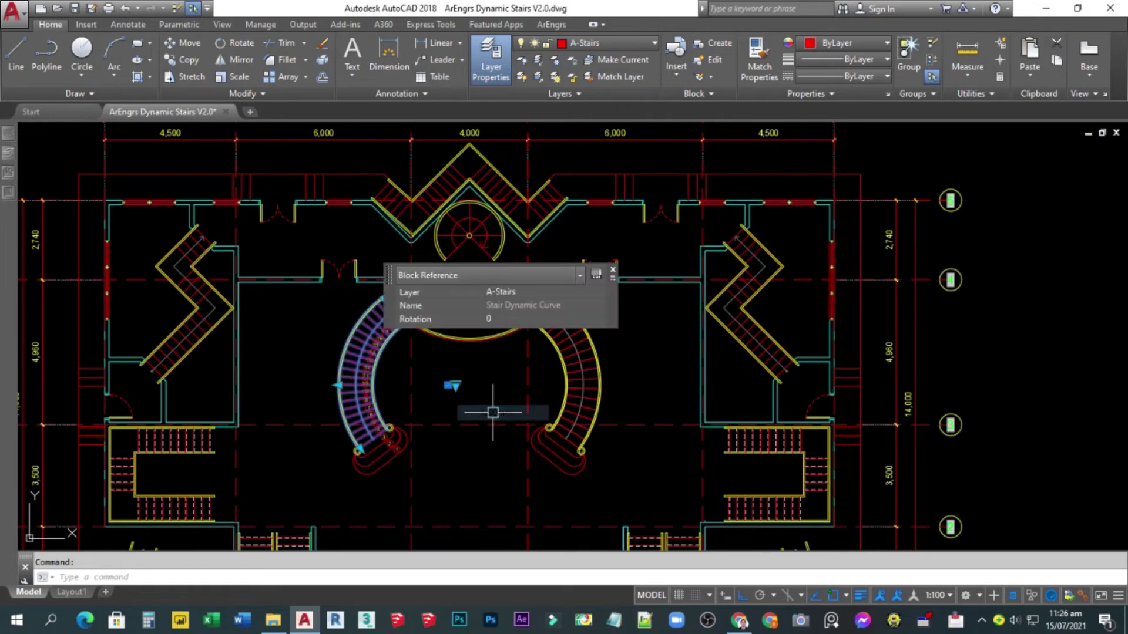
key("Escape")
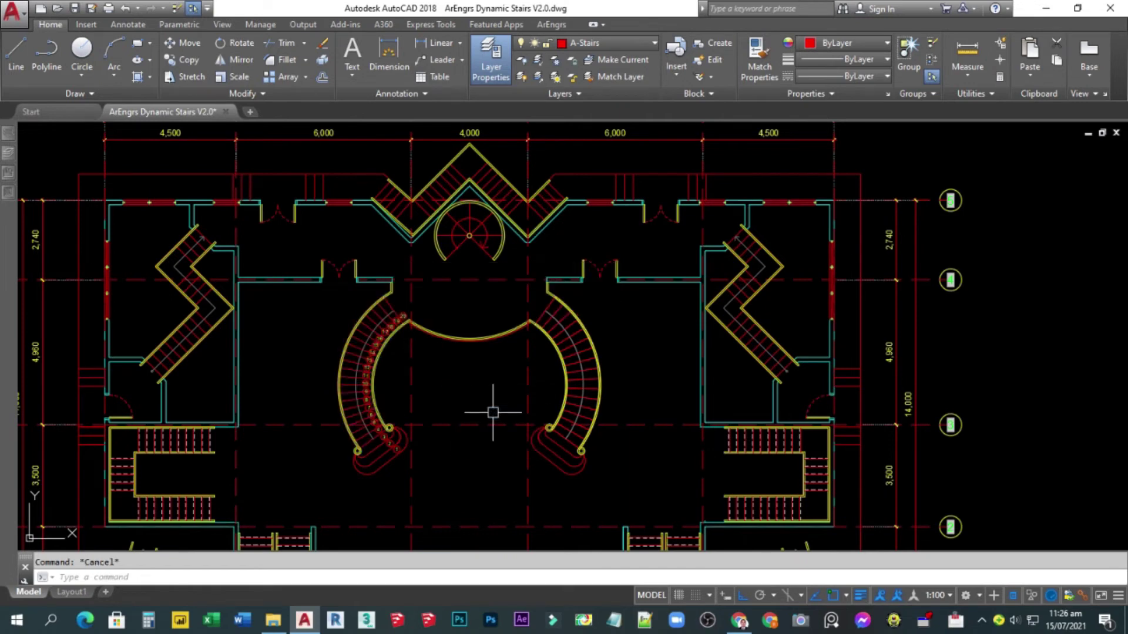
Pan below the plan and insert the Stair Dynamic Z Outline block from the Insert dialog.
scroll(482, 400, "down", 3)
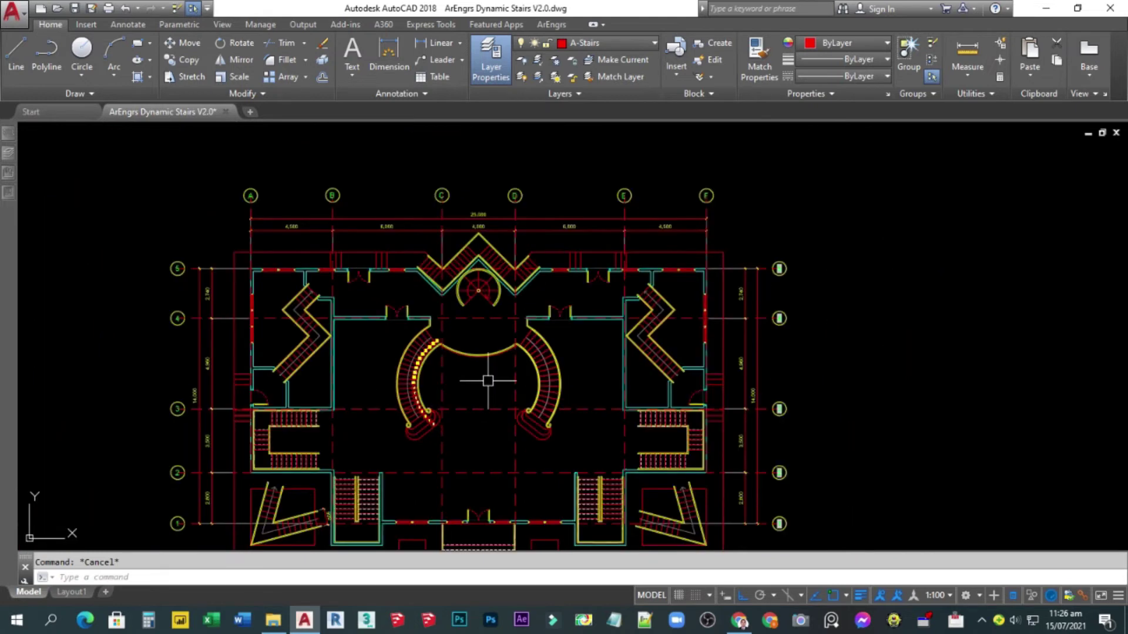
mouse_move(478, 395)
middle_mouse_down()
mouse_move(434, 382)
mouse_move(434, 297)
mouse_move(444, 298)
middle_mouse_up()
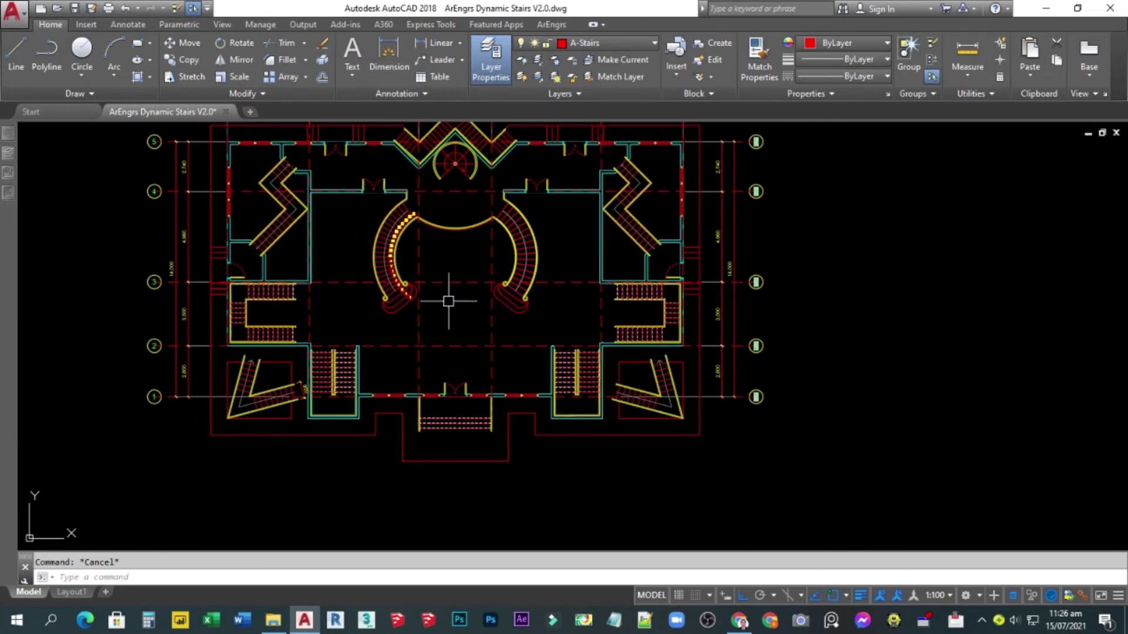
mouse_move(343, 521)
middle_mouse_down()
mouse_move(352, 499)
mouse_move(318, 448)
middle_mouse_up()
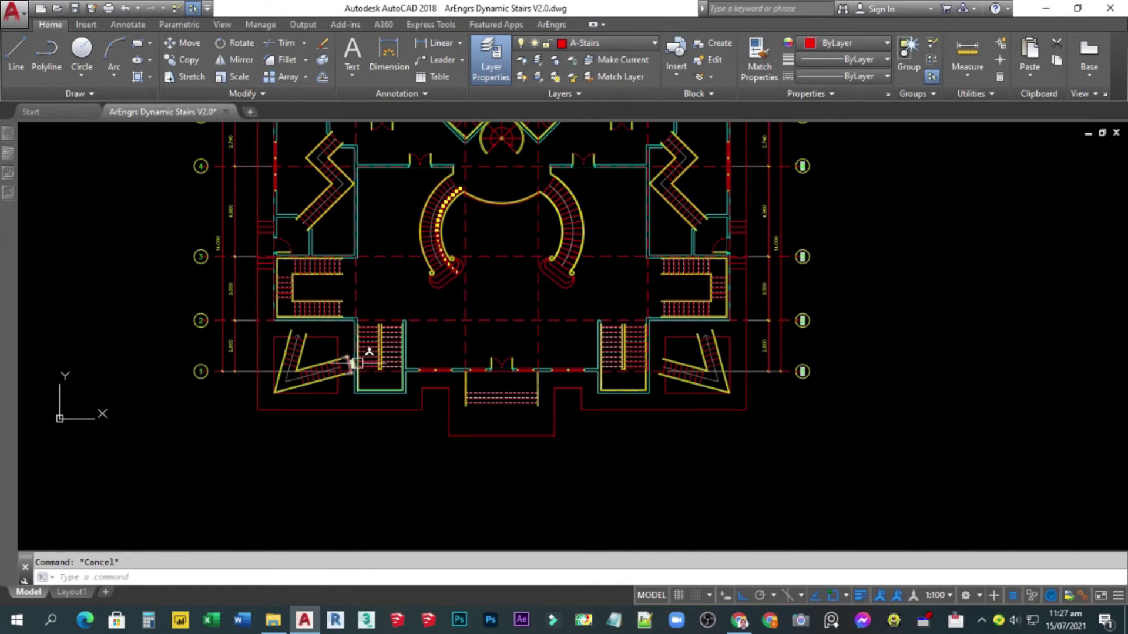
mouse_move(397, 470)
middle_mouse_down()
mouse_move(395, 428)
mouse_move(377, 443)
middle_mouse_up()
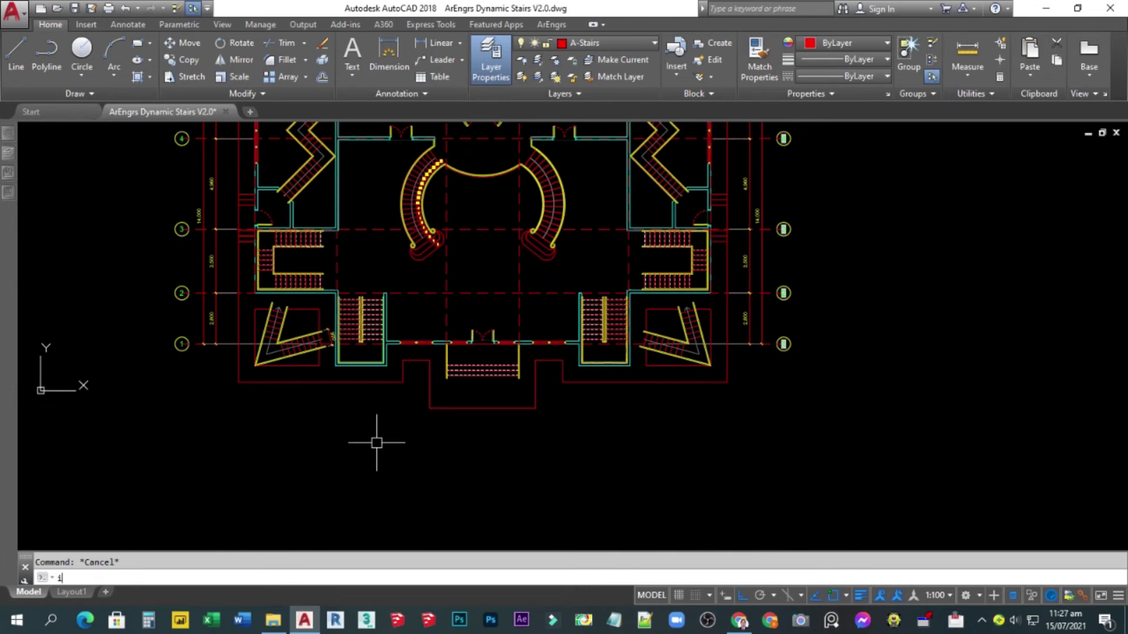
key("Return")
left_click(356, 162)
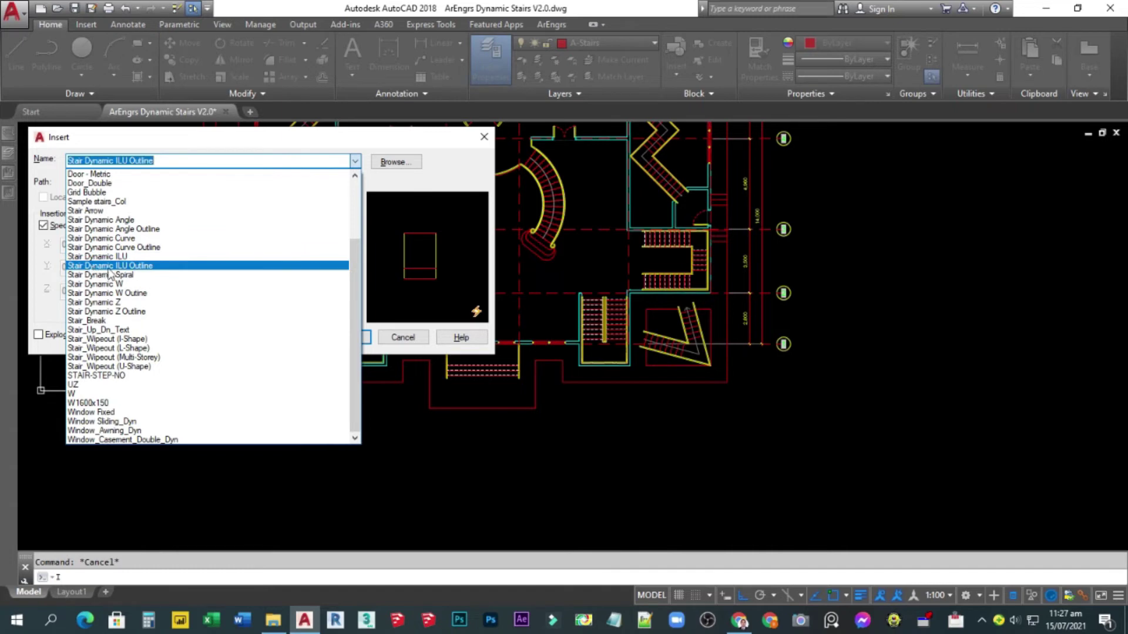
left_click(138, 312)
left_click(290, 335)
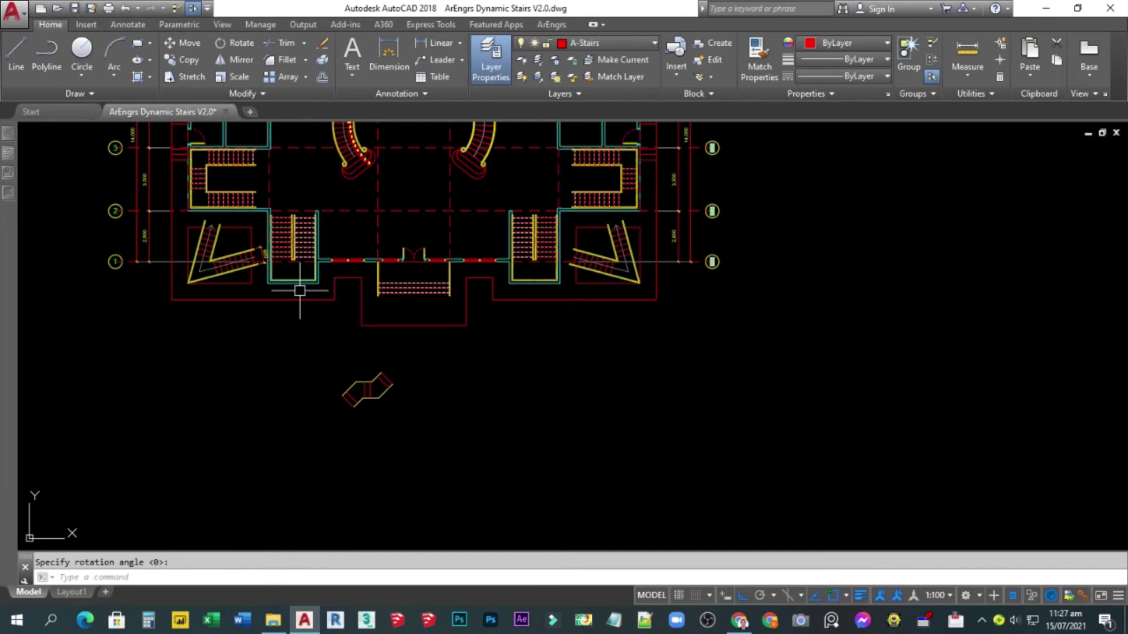
Place the Z outline below the plan and stretch its left flight longer.
middle_click_drag(259, 272, 293, 383)
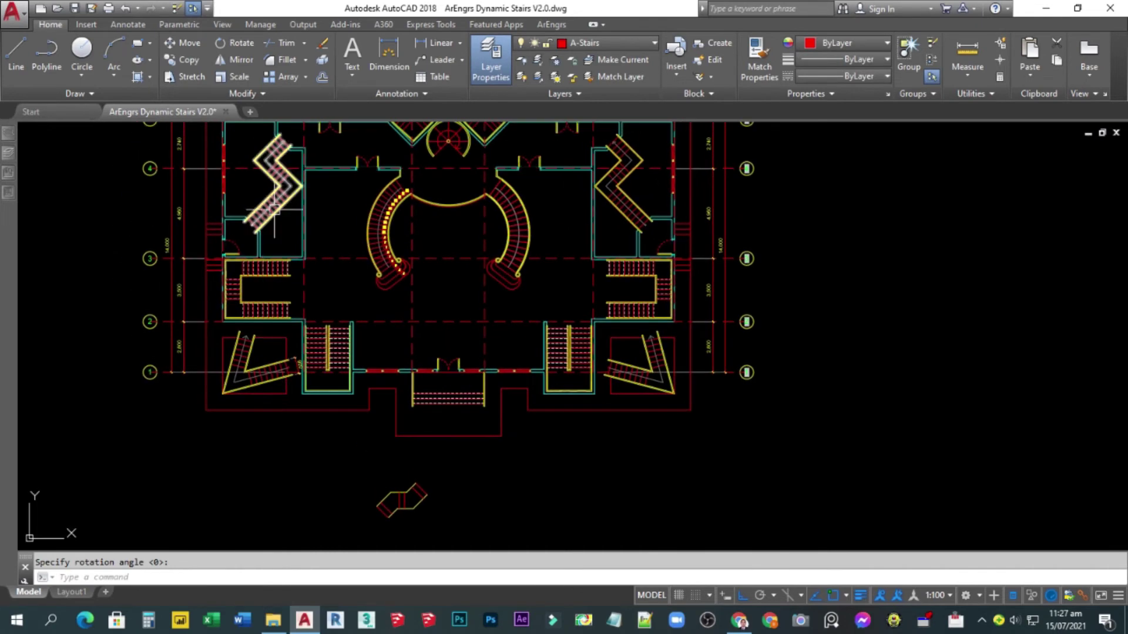
left_click(274, 204)
scroll(403, 443, "up", 4)
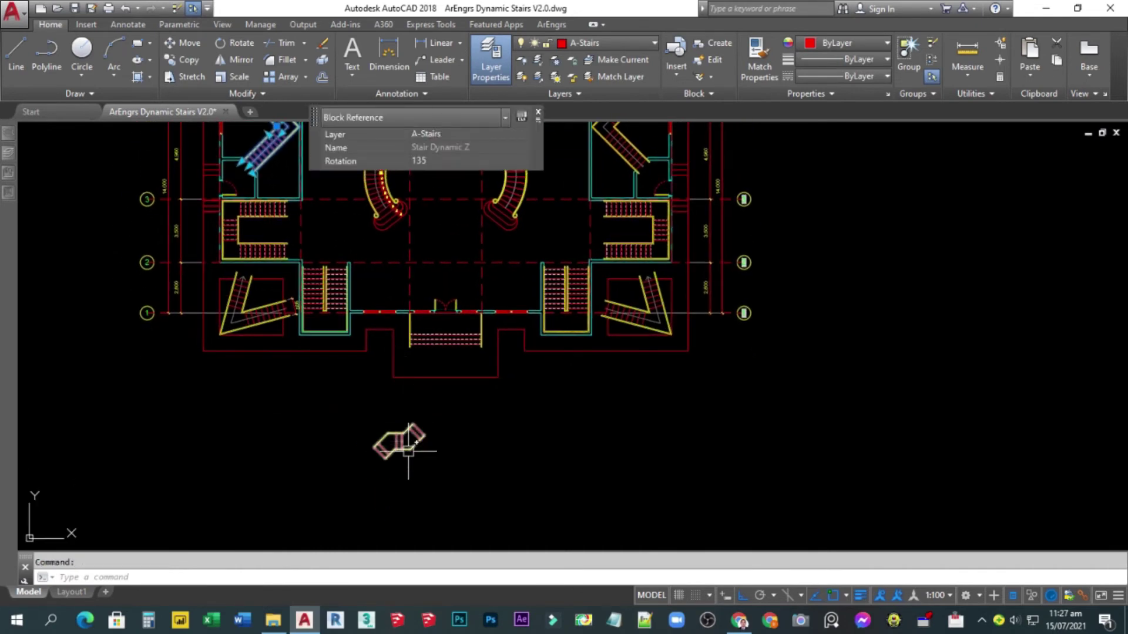
left_click(409, 439)
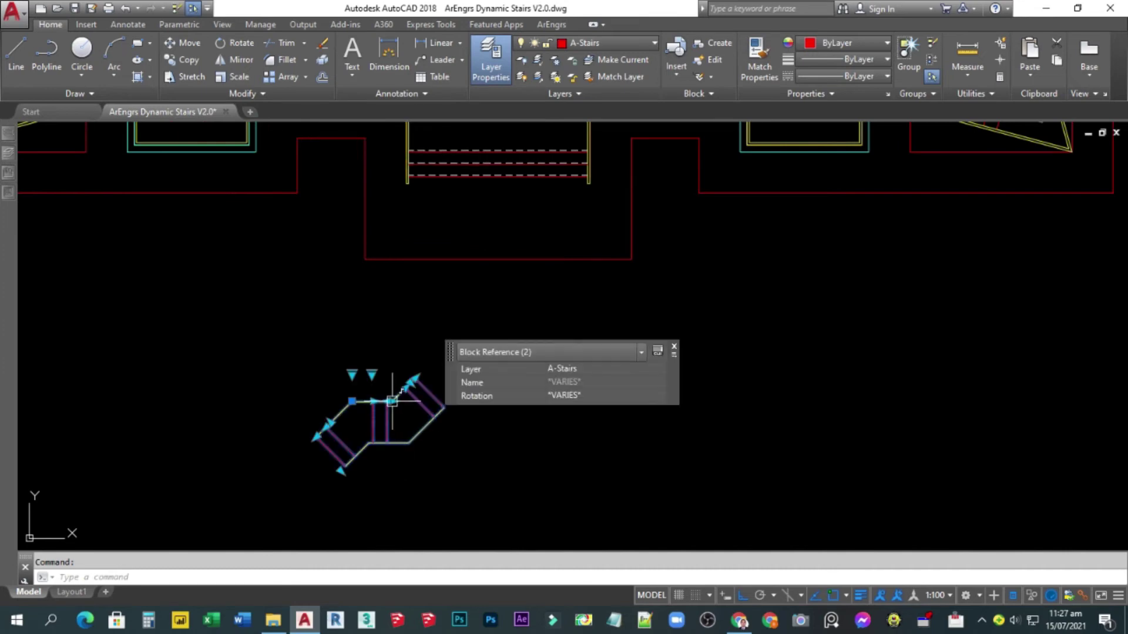
left_click(392, 401)
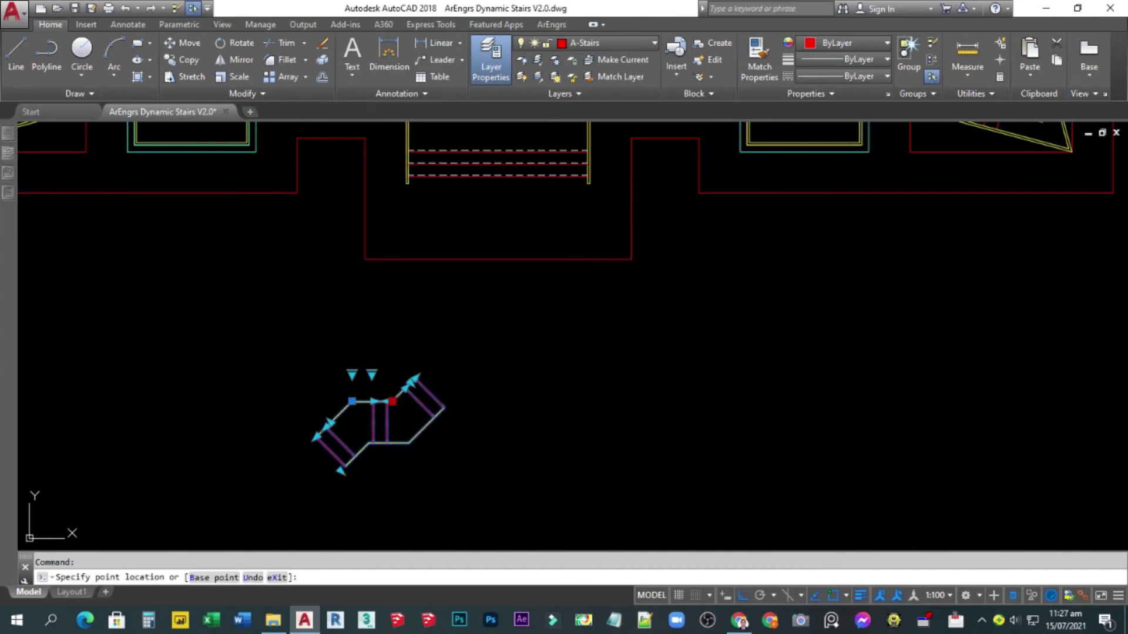
middle_click_drag(334, 415, 267, 336)
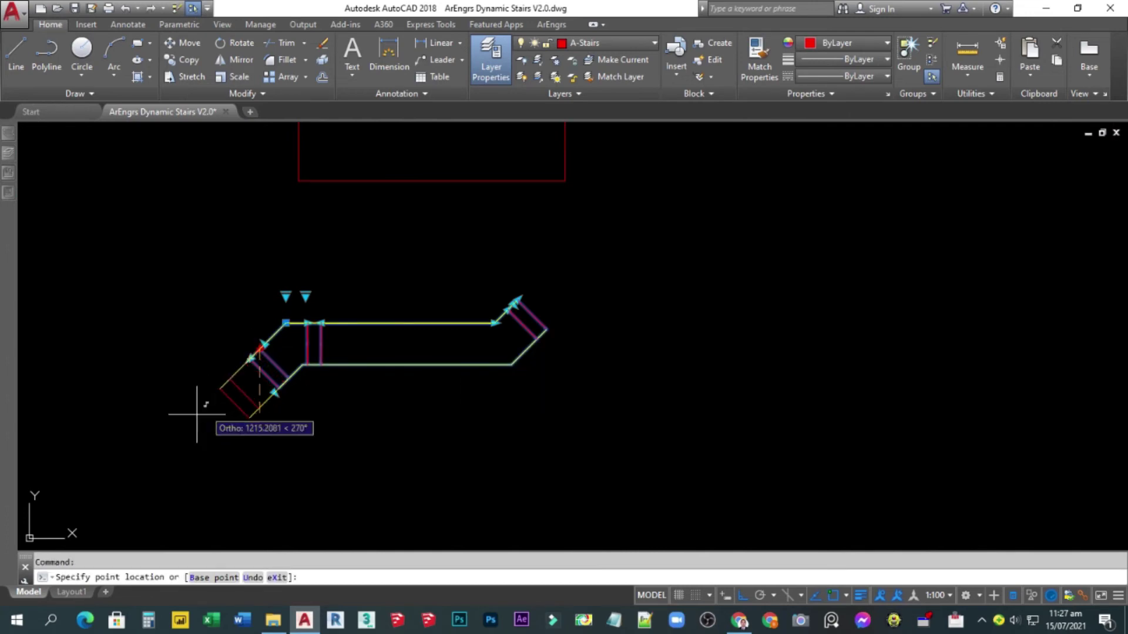
scroll(182, 376, "down", 2)
middle_click_drag(303, 394, 243, 415)
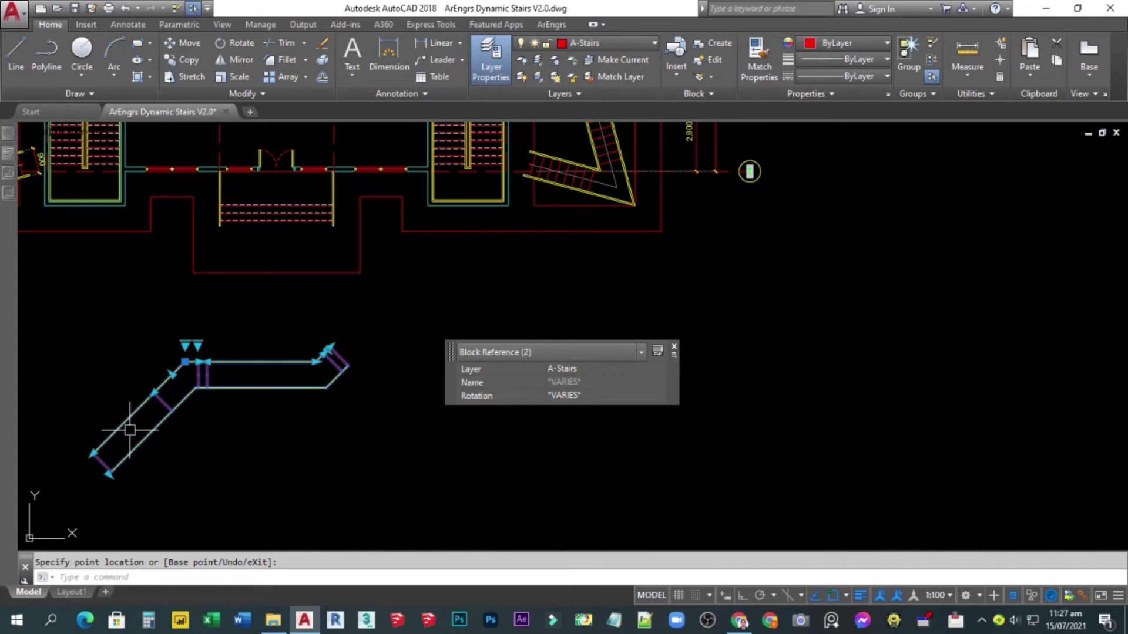
left_click(118, 455)
Start lengthening the right flight, then cancel the stretch.
left_click(327, 350)
scroll(353, 370, "up", 2)
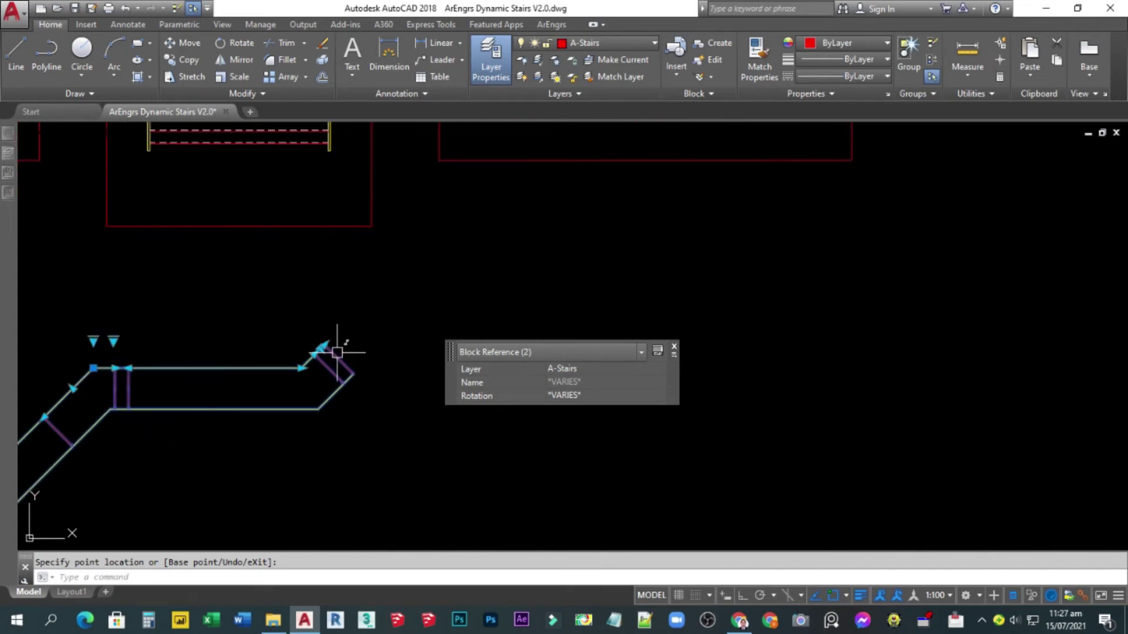
scroll(376, 376, "down", 2)
key("Escape")
scroll(305, 390, "up", 3)
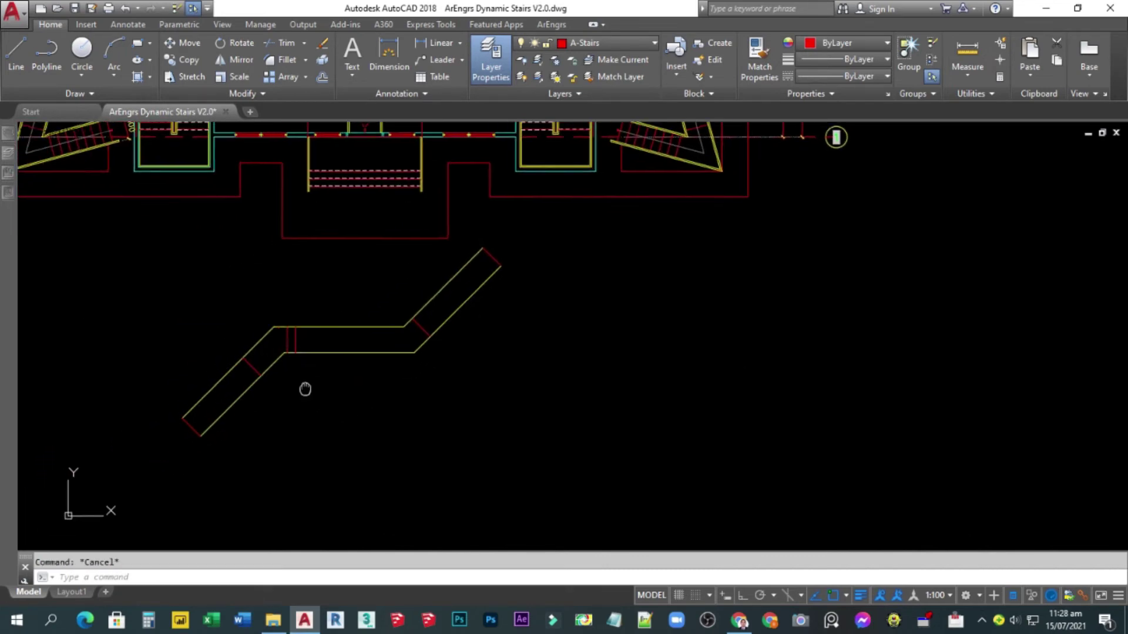
Reselect the Z outline and stretch another flight outward to enlarge the stair.
left_click(336, 358)
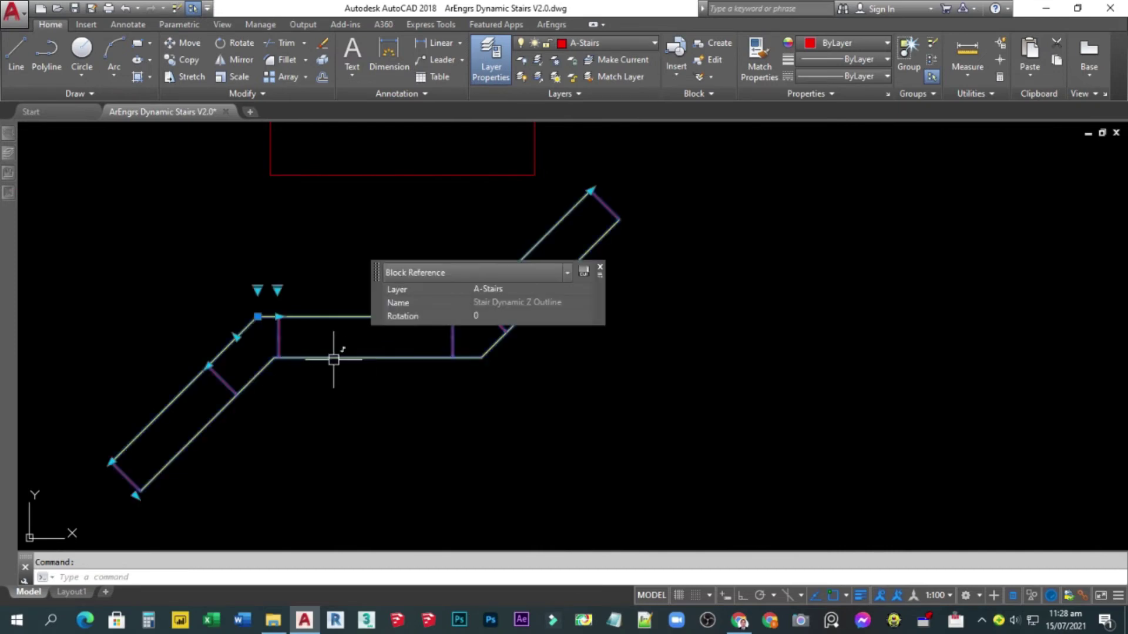
scroll(277, 409, "down", 2)
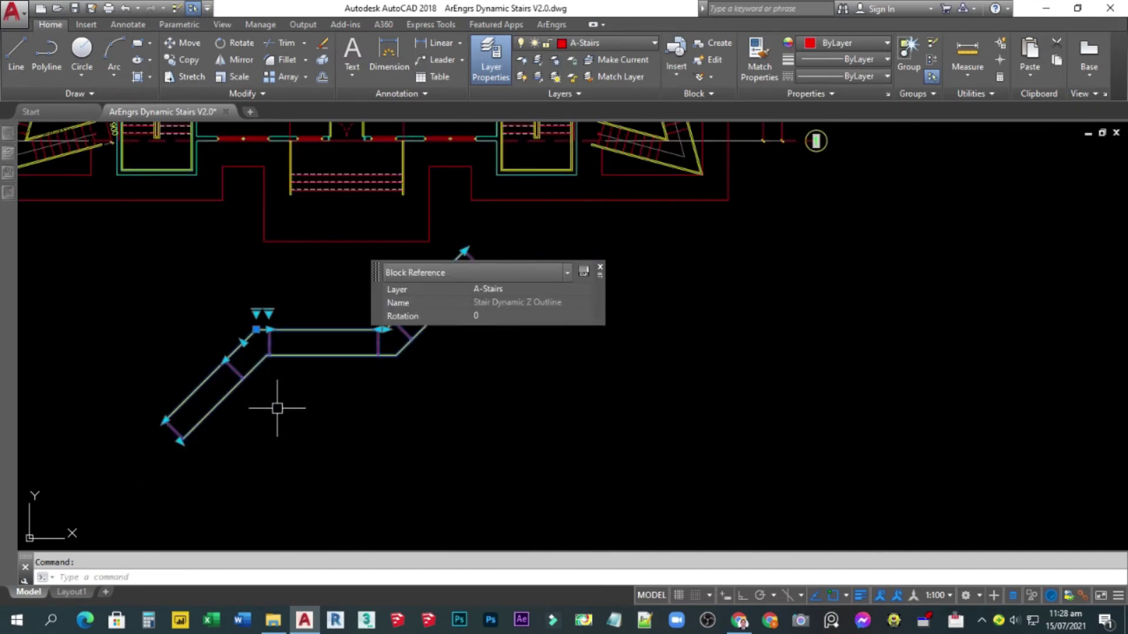
left_click(180, 440)
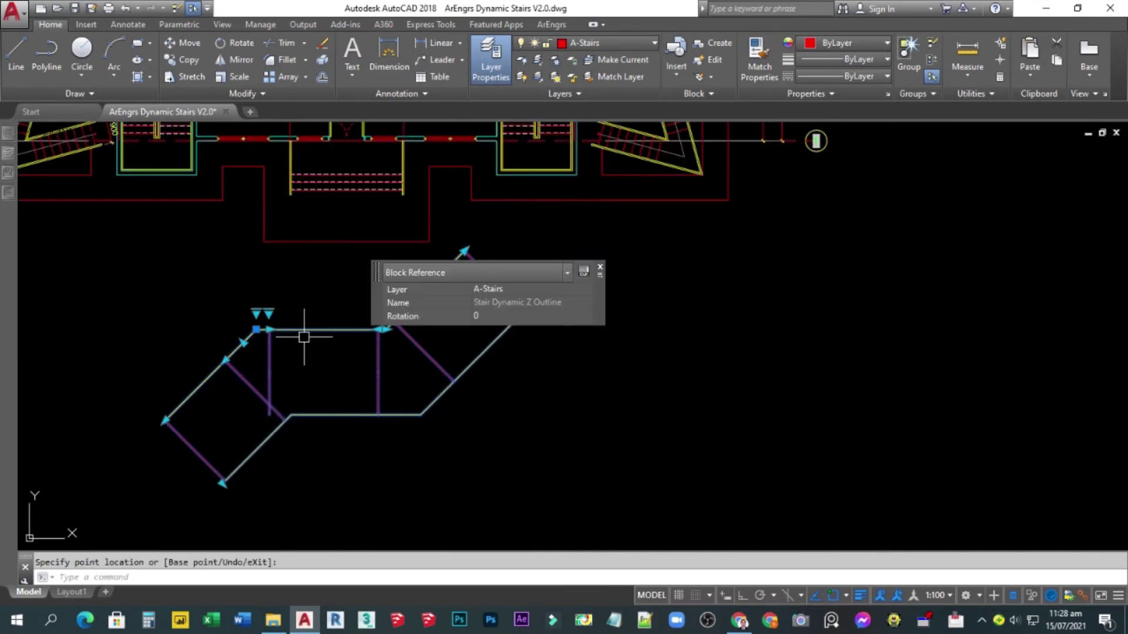
left_click(269, 329)
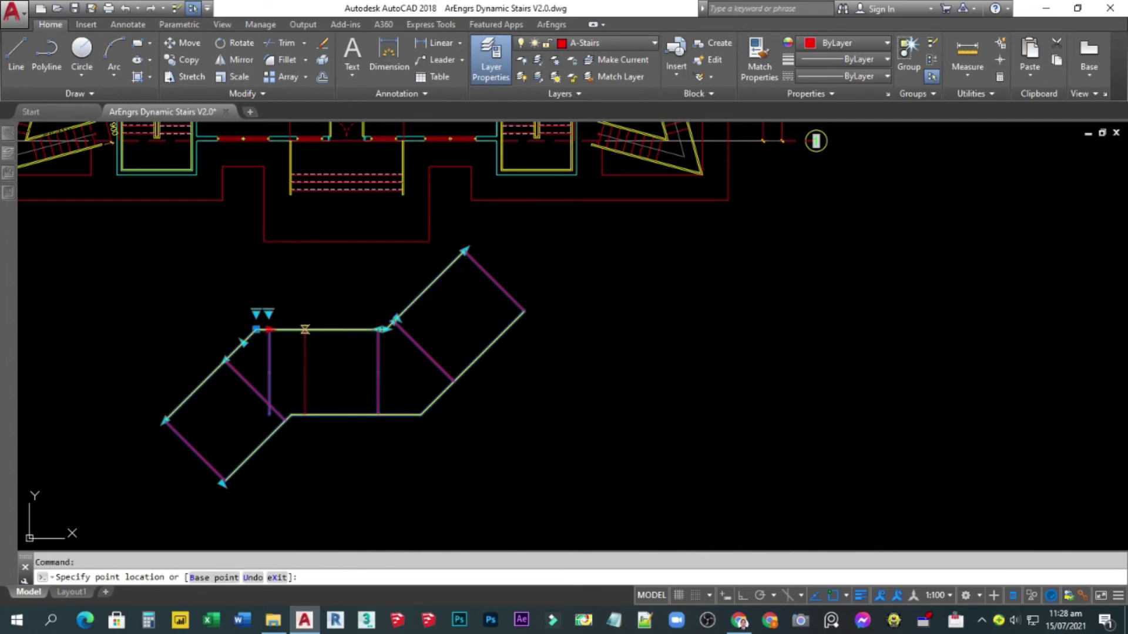
left_click(304, 330)
middle_click_drag(380, 361, 265, 375)
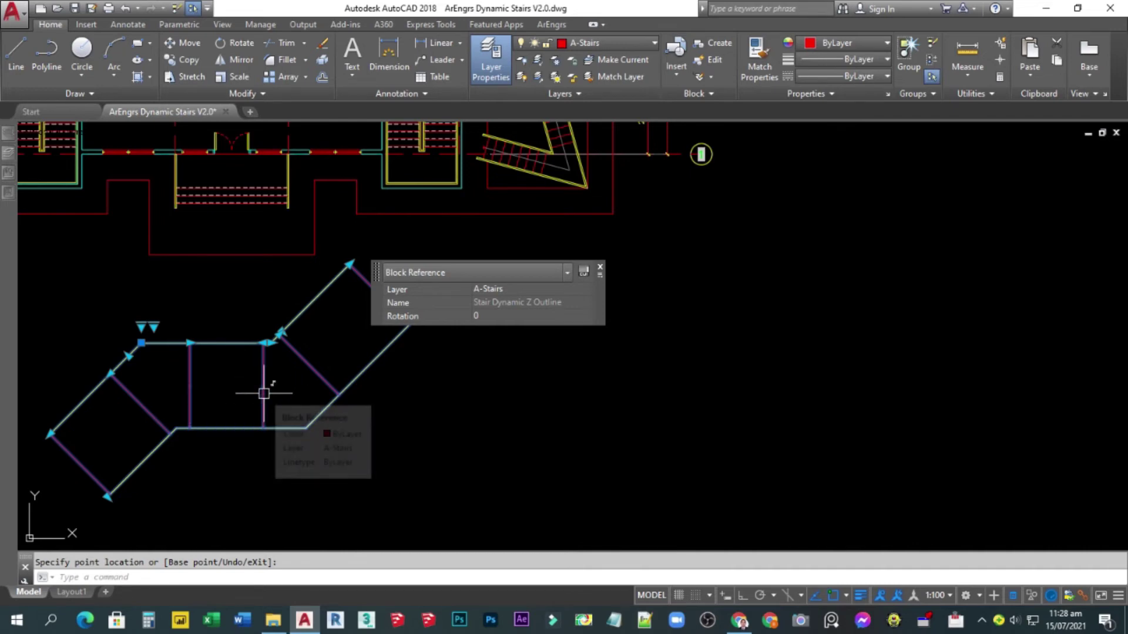
key("Escape")
scroll(325, 382, "up", 4)
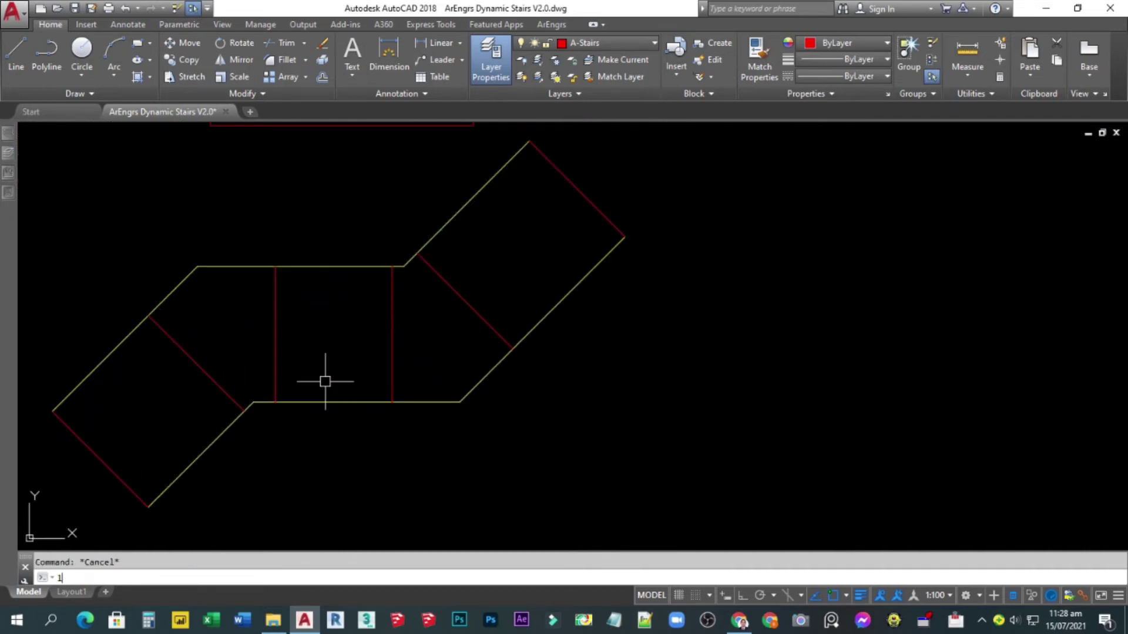
Draw two guide lines on the left flight, from the tread endpoint and along its lower edge.
key("Return")
middle_click_drag(199, 355, 294, 330)
left_click(247, 290)
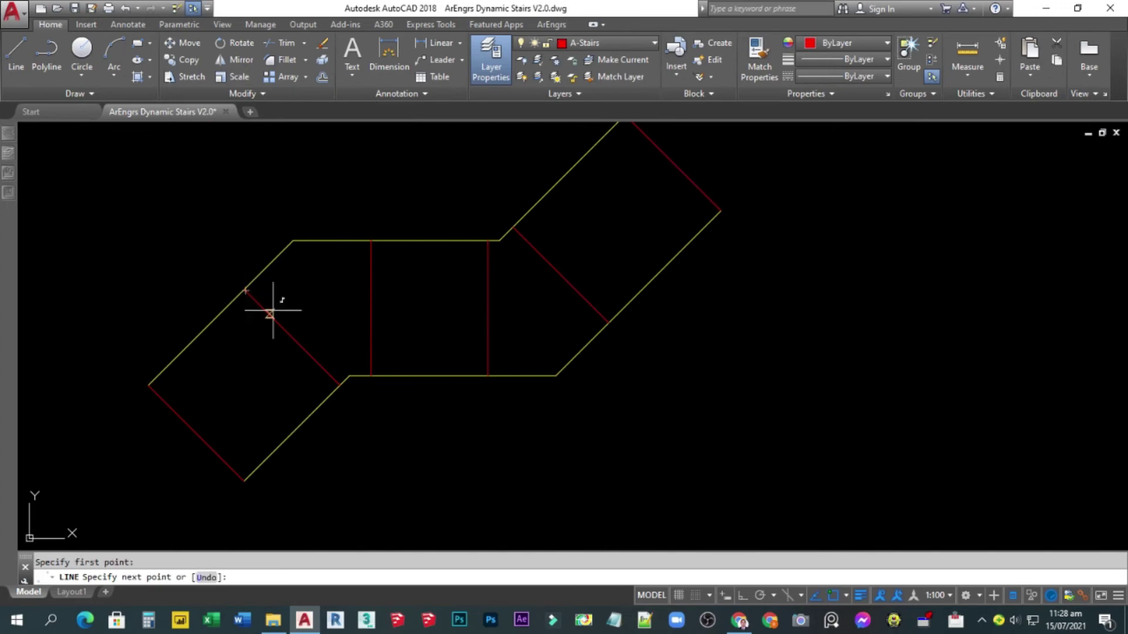
left_click(339, 385)
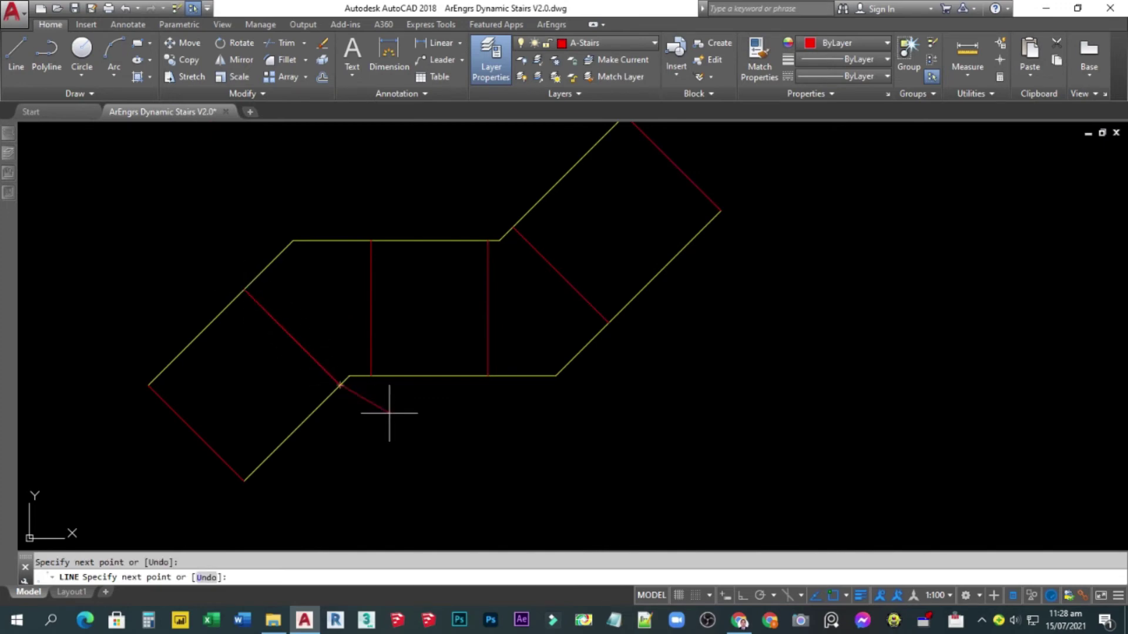
key("Return")
scroll(335, 372, "up", 4)
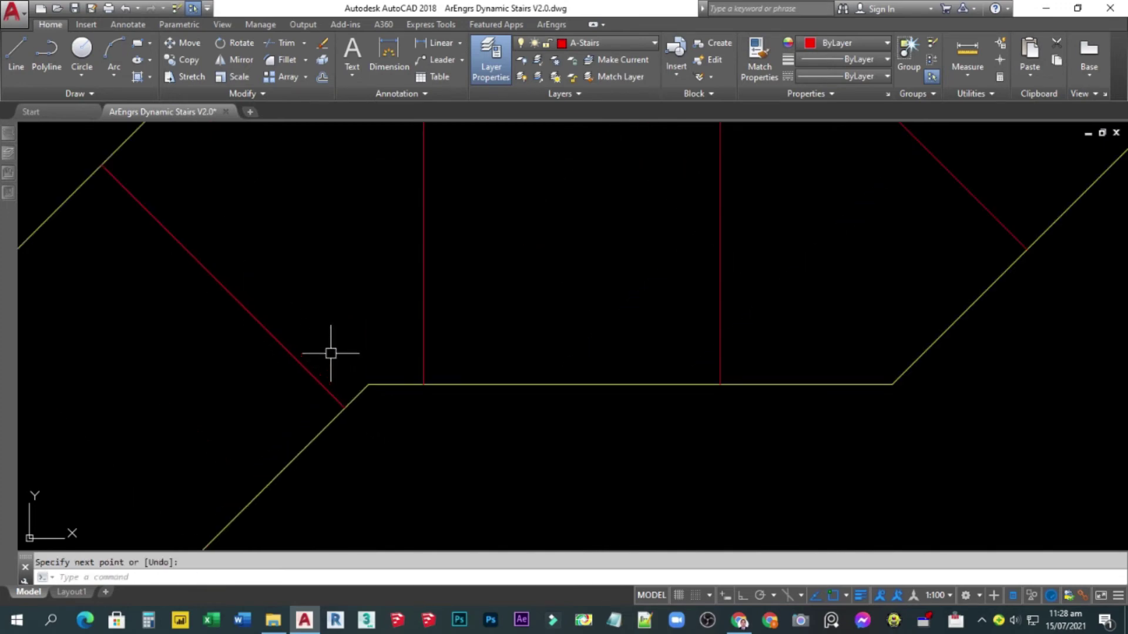
scroll(335, 343, "down", 4)
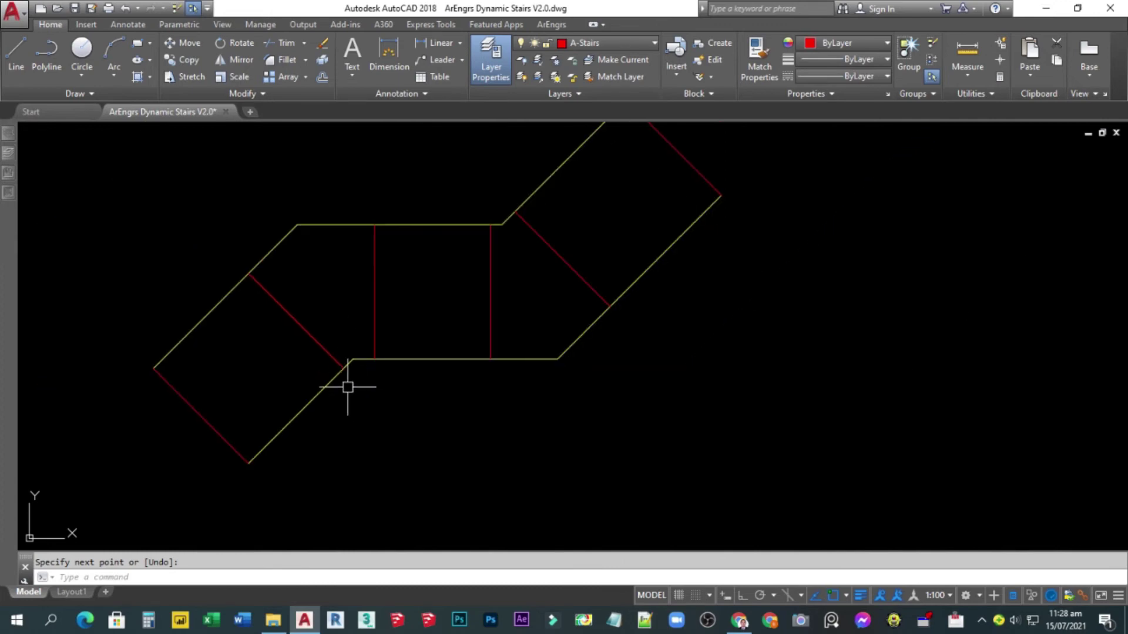
key("Return")
left_click(343, 367)
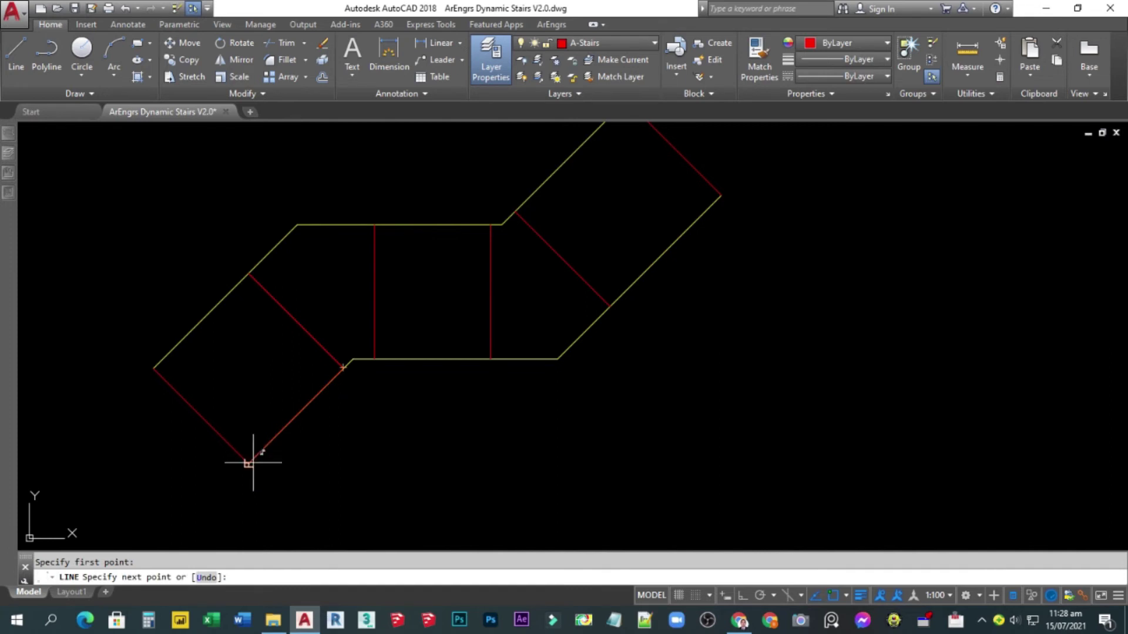
key("Return")
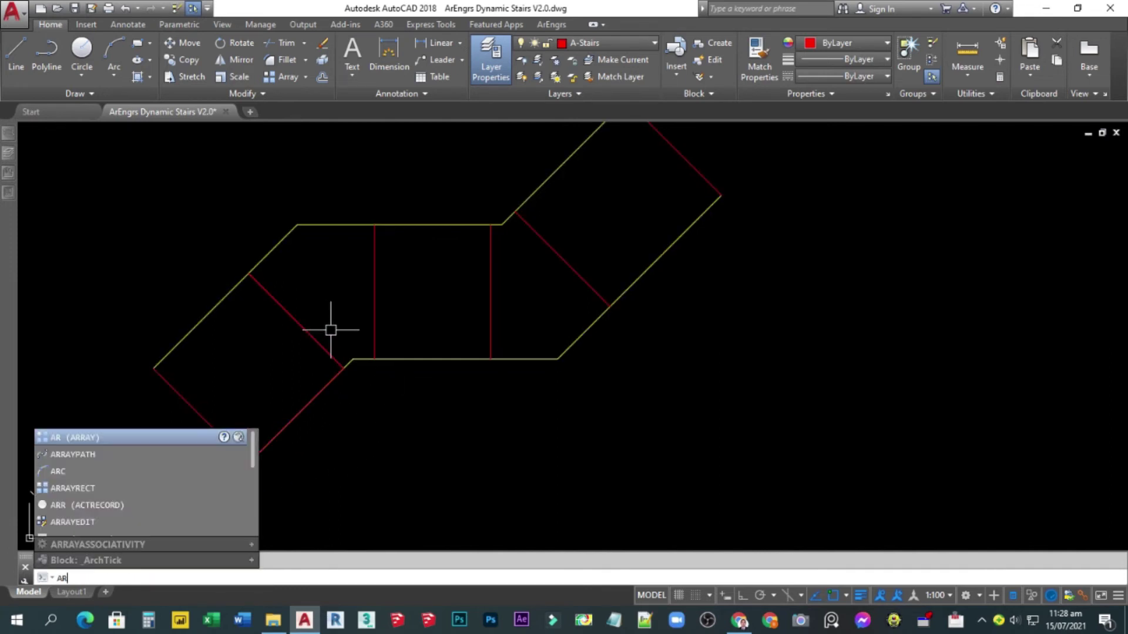
left_click(82, 461)
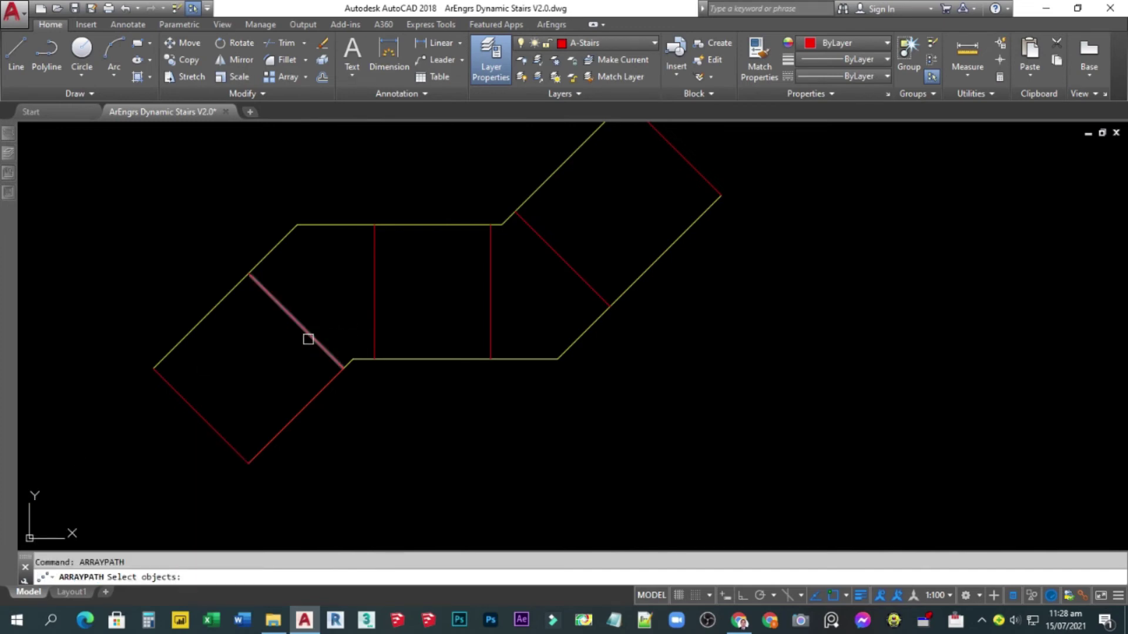
left_click(308, 330)
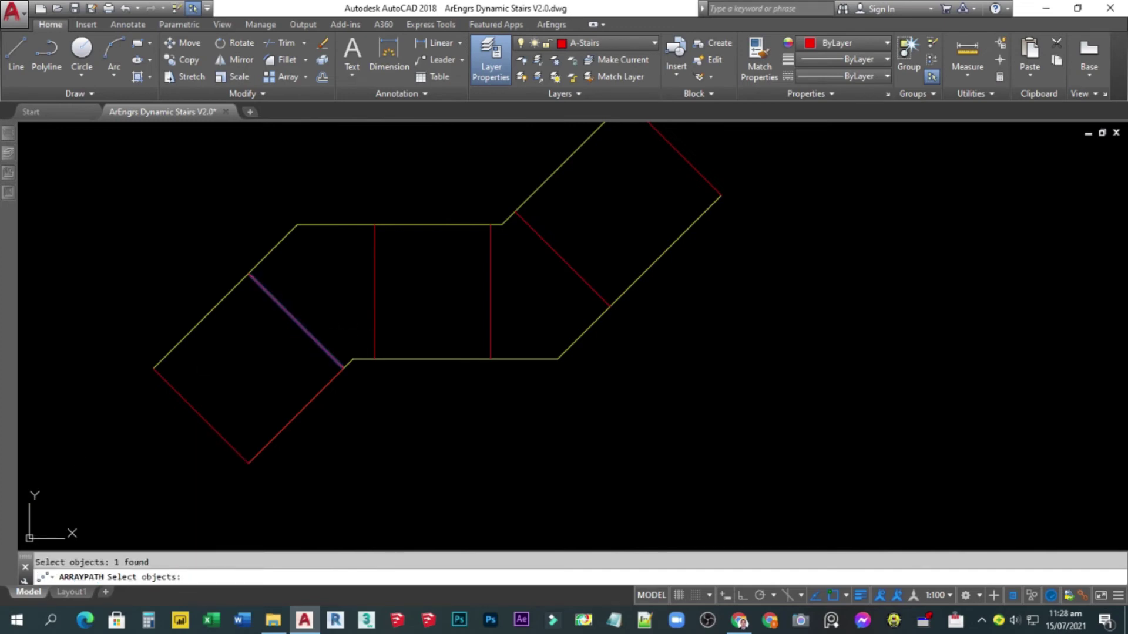
key("Return")
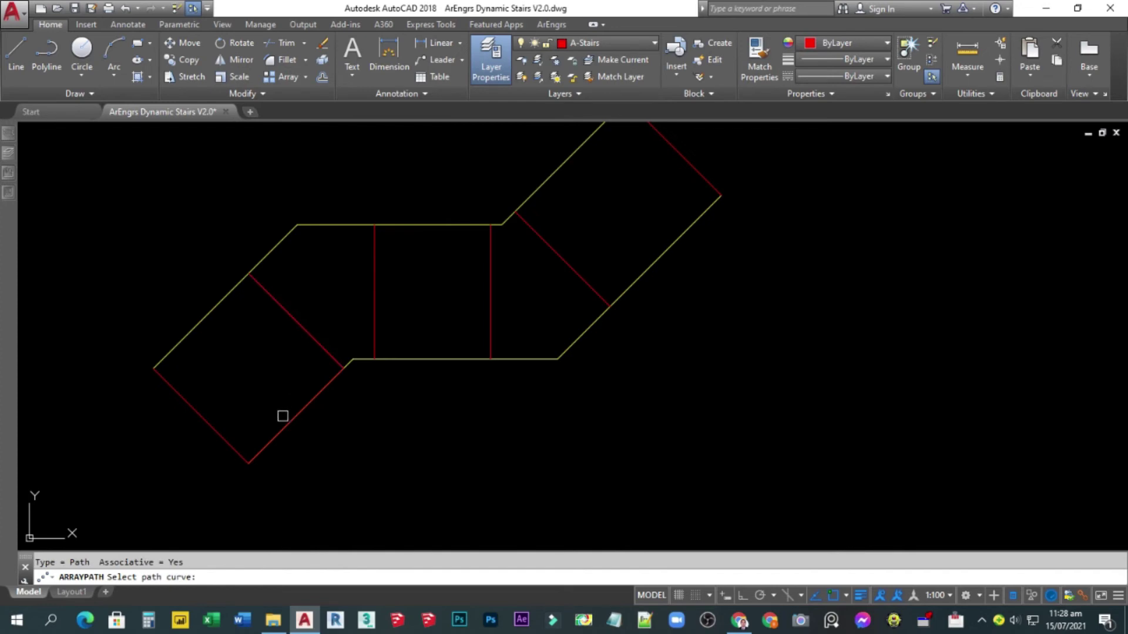
left_click(276, 436)
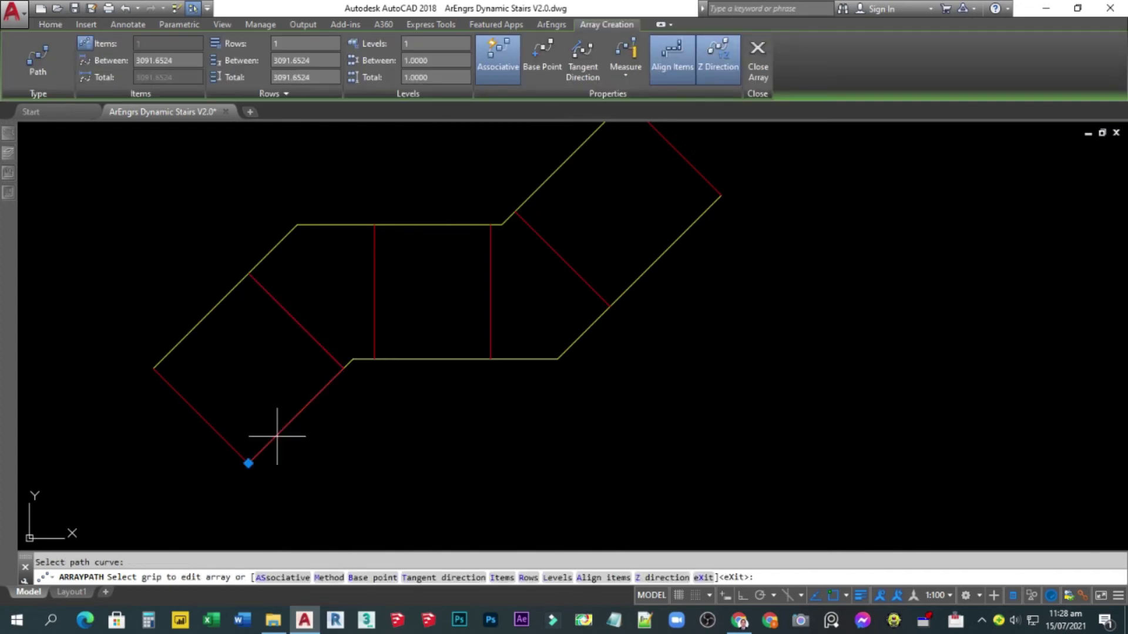
key("Return")
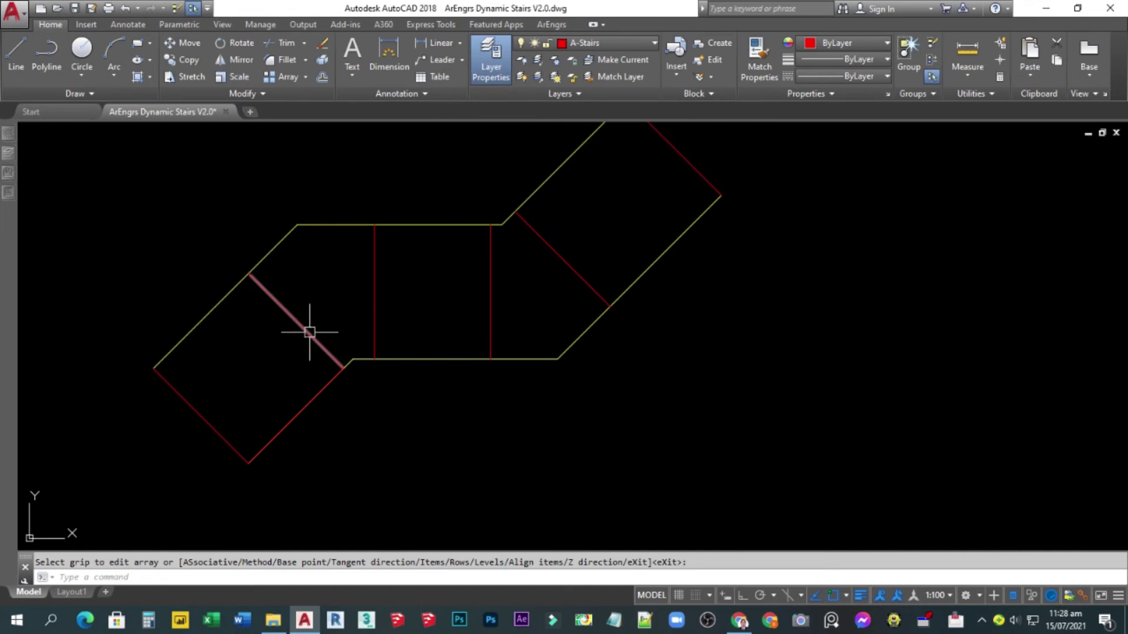
left_click(310, 332)
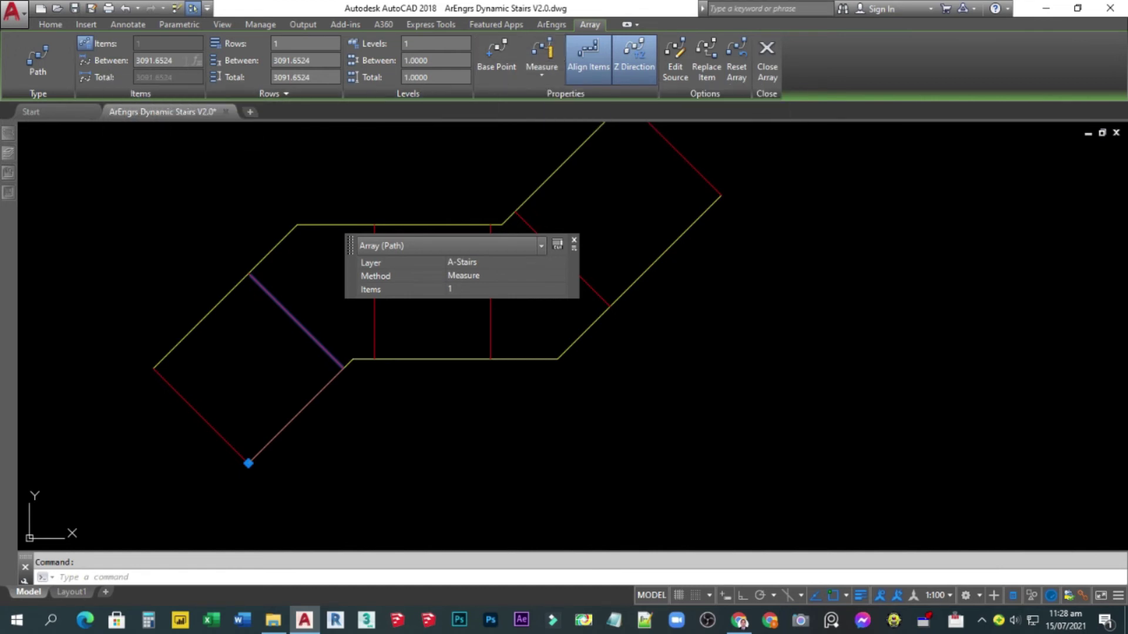
type("300")
key("Return")
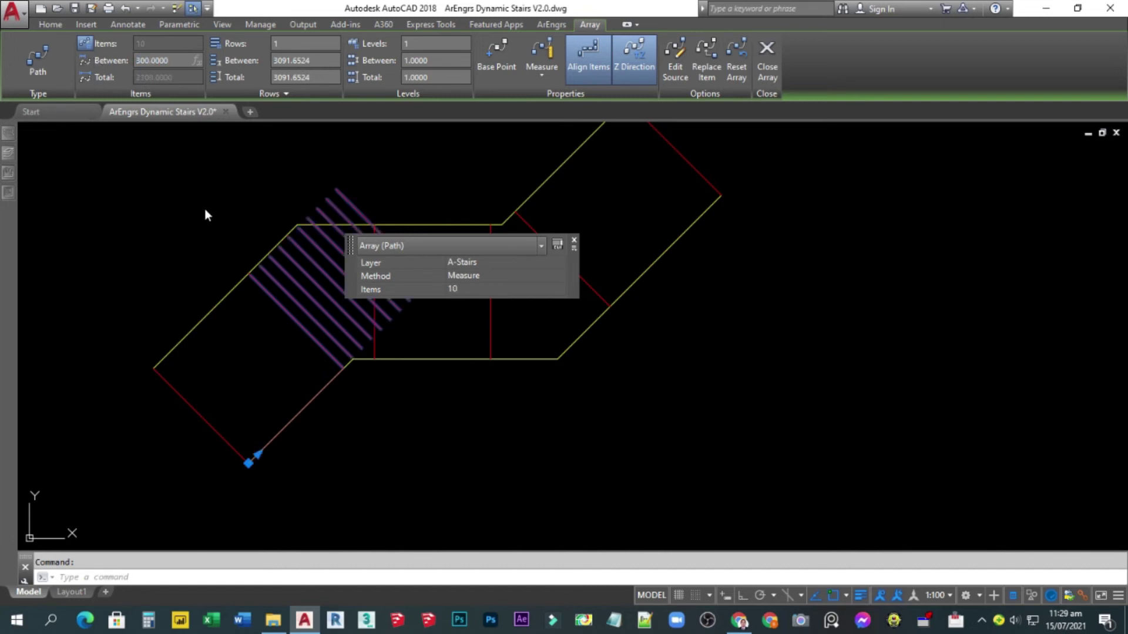
middle_click_drag(204, 209, 100, 247)
middle_click_drag(244, 315, 262, 314)
key("Escape")
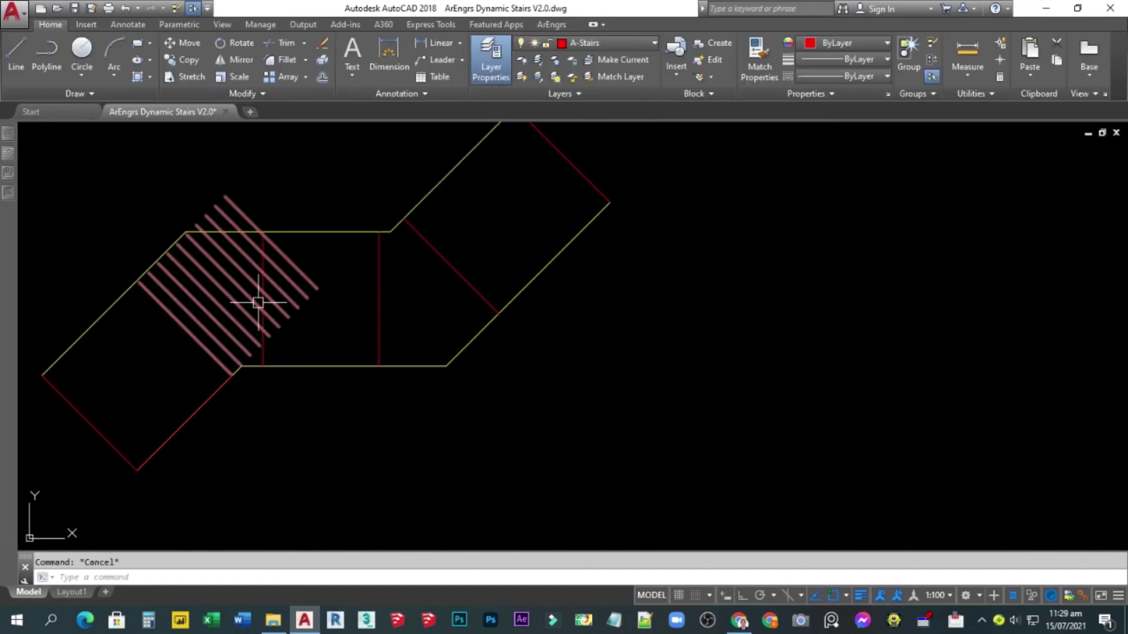
left_click(228, 295)
key("Delete")
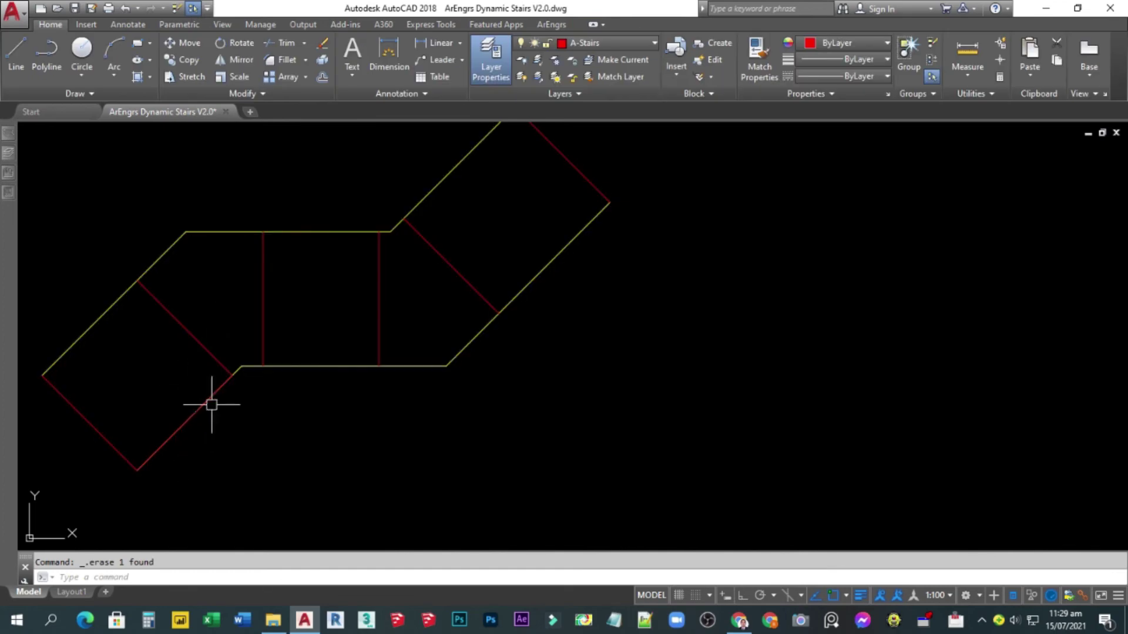
Draw a tread line across the first flight and continue it down the lower edge.
key("l")
key("Return")
left_click(138, 281)
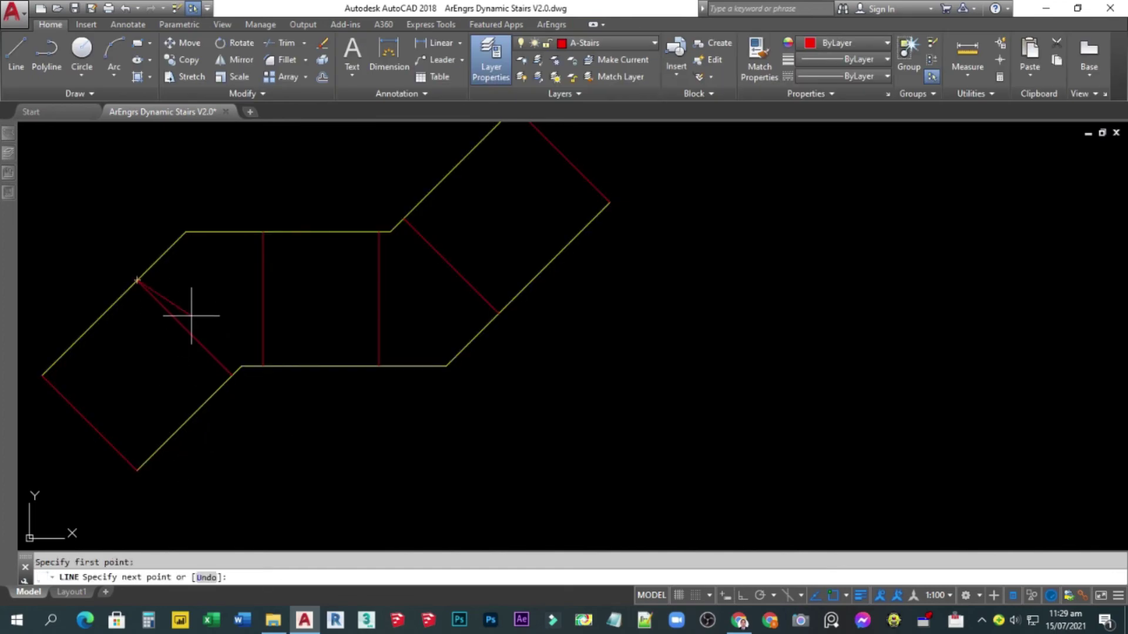
scroll(231, 373, "up", 3)
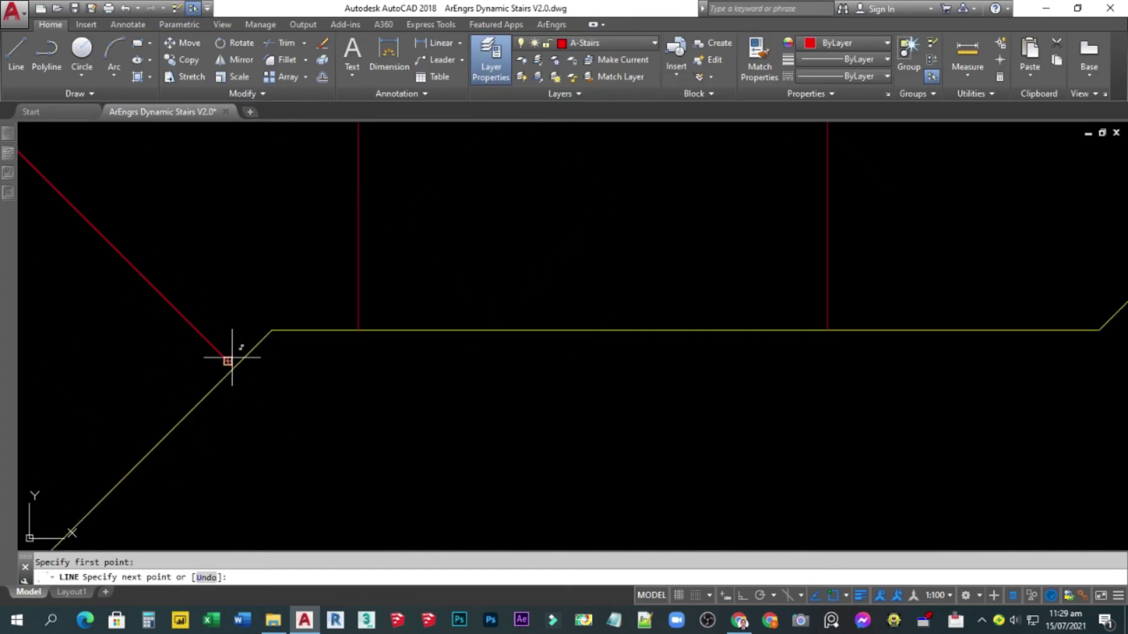
left_click(233, 367)
scroll(282, 340, "down", 3)
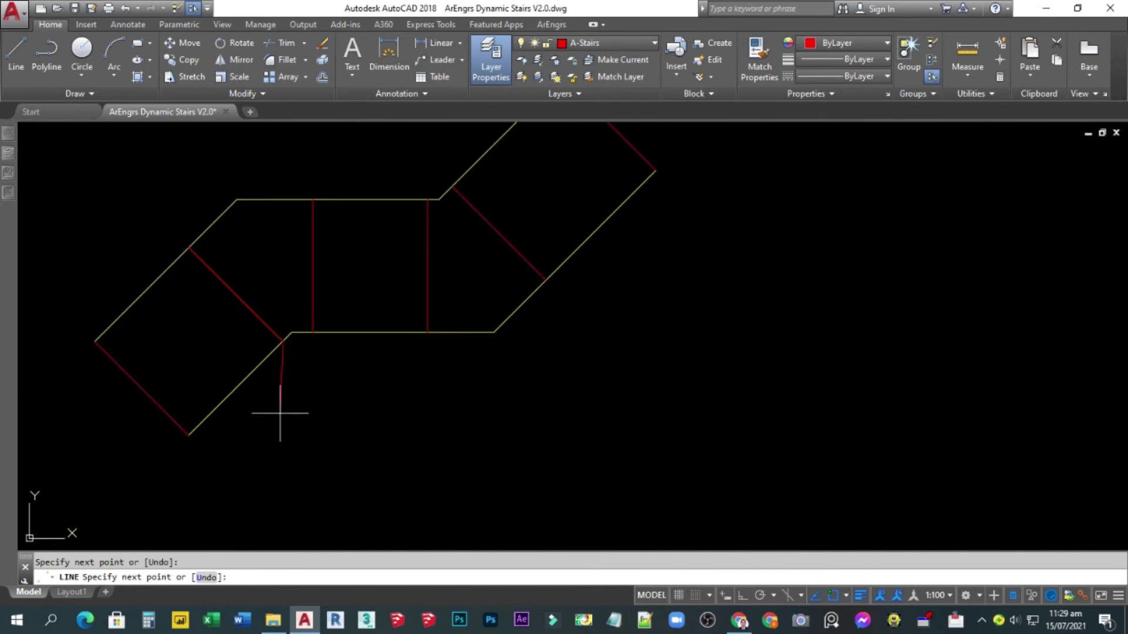
left_click(188, 436)
key("Return")
Path-array the tread line along the drawn lower-edge line.
type("a")
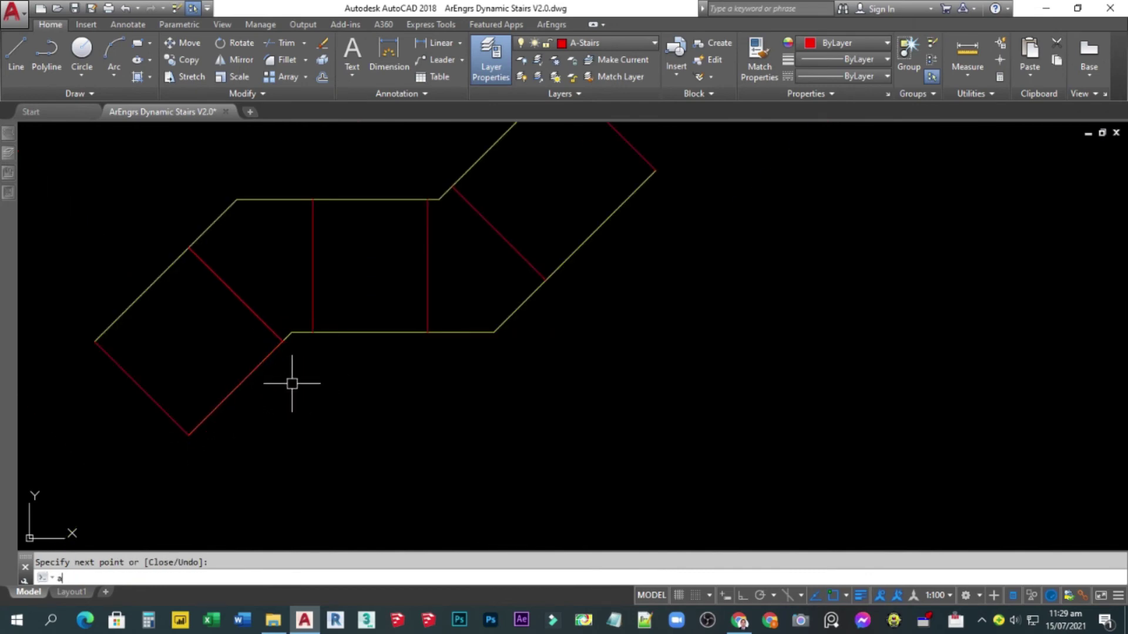
type("r")
left_click(97, 453)
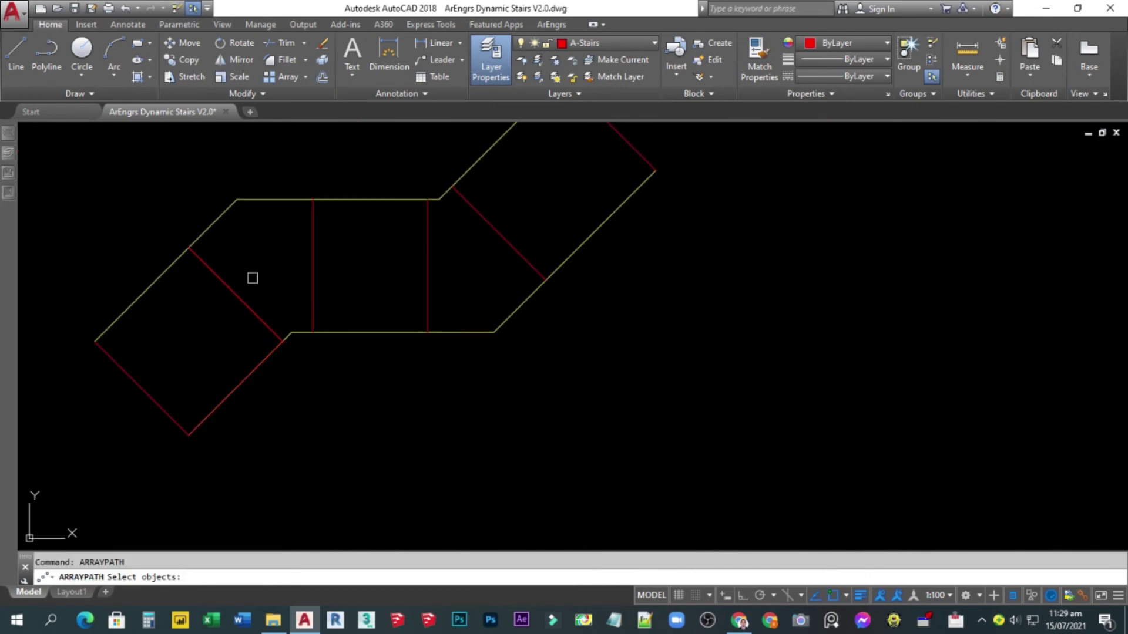
left_click(253, 306)
key("Return")
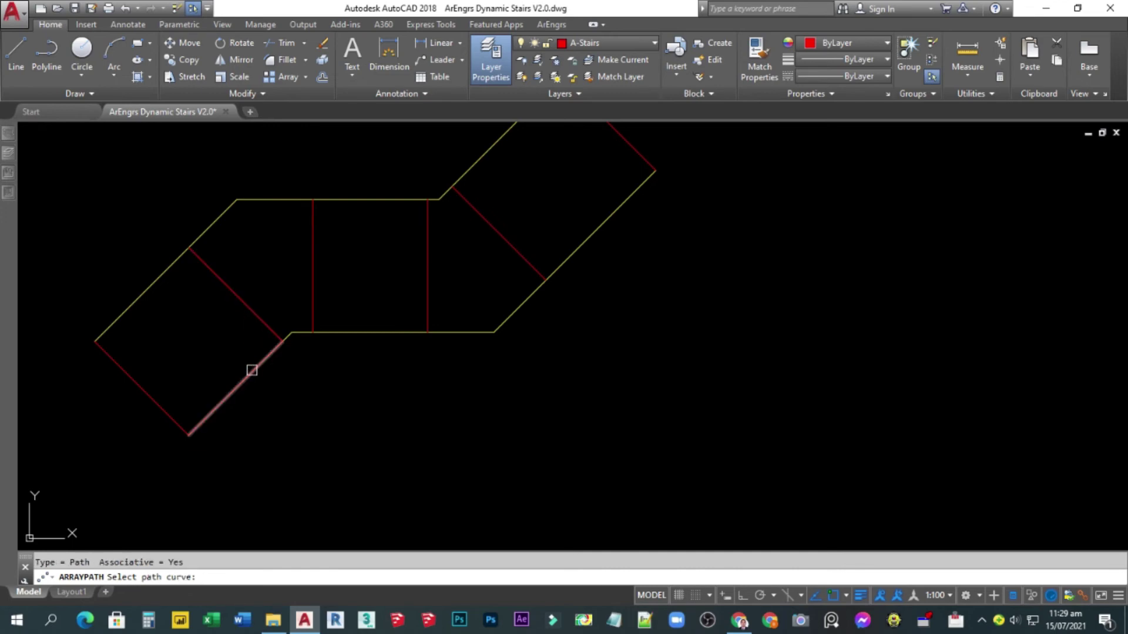
left_click(242, 379)
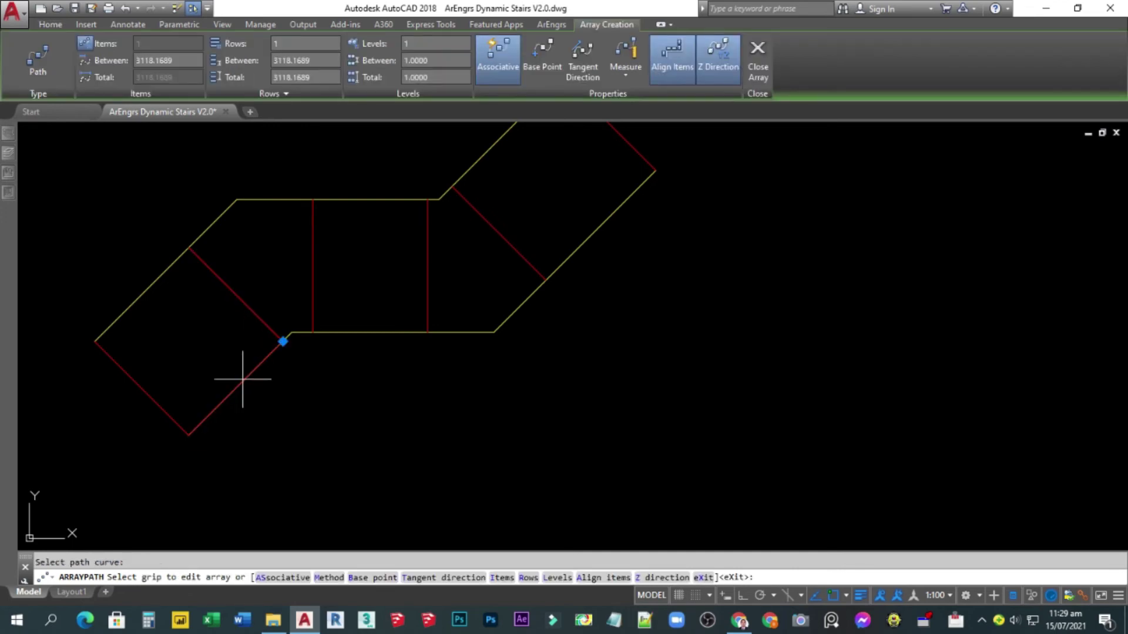
key("Return")
Set the tread array spacing to 300, giving 10 treads, and select the stair outline.
left_click(241, 299)
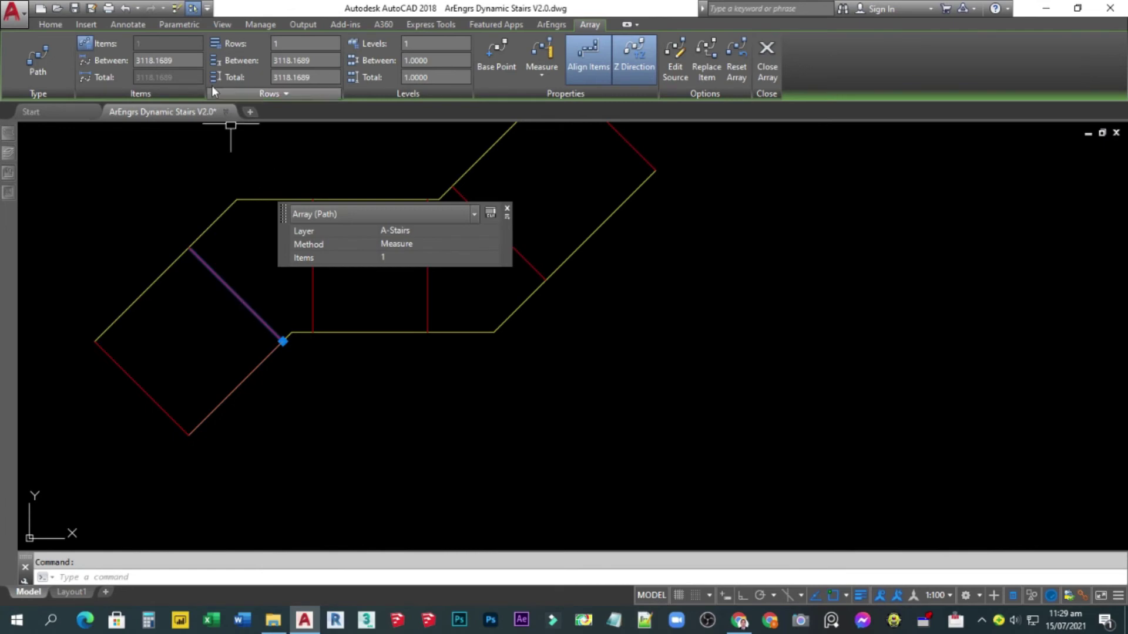
type("300")
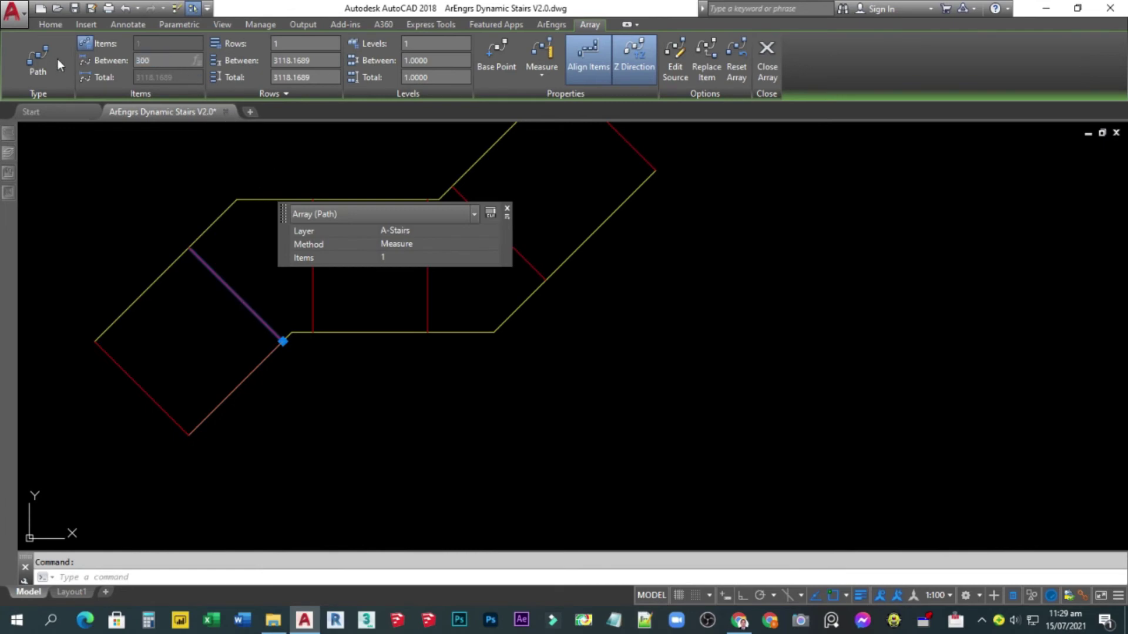
key("Return")
scroll(201, 334, "up", 4)
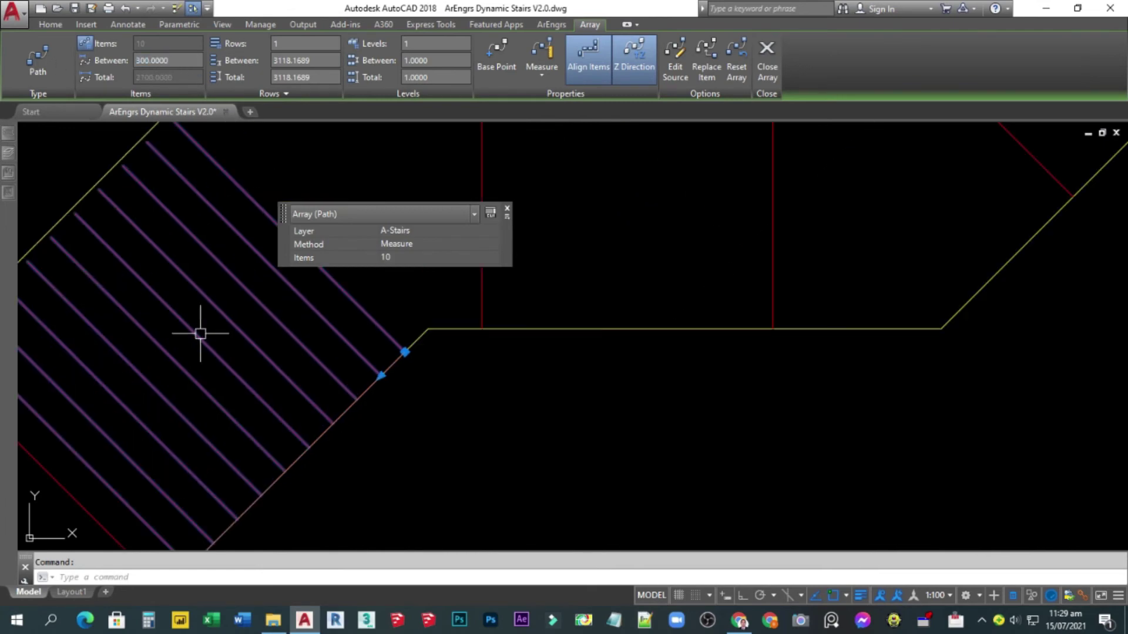
mouse_move(221, 345)
middle_mouse_down()
mouse_move(270, 244)
mouse_move(317, 423)
middle_mouse_up()
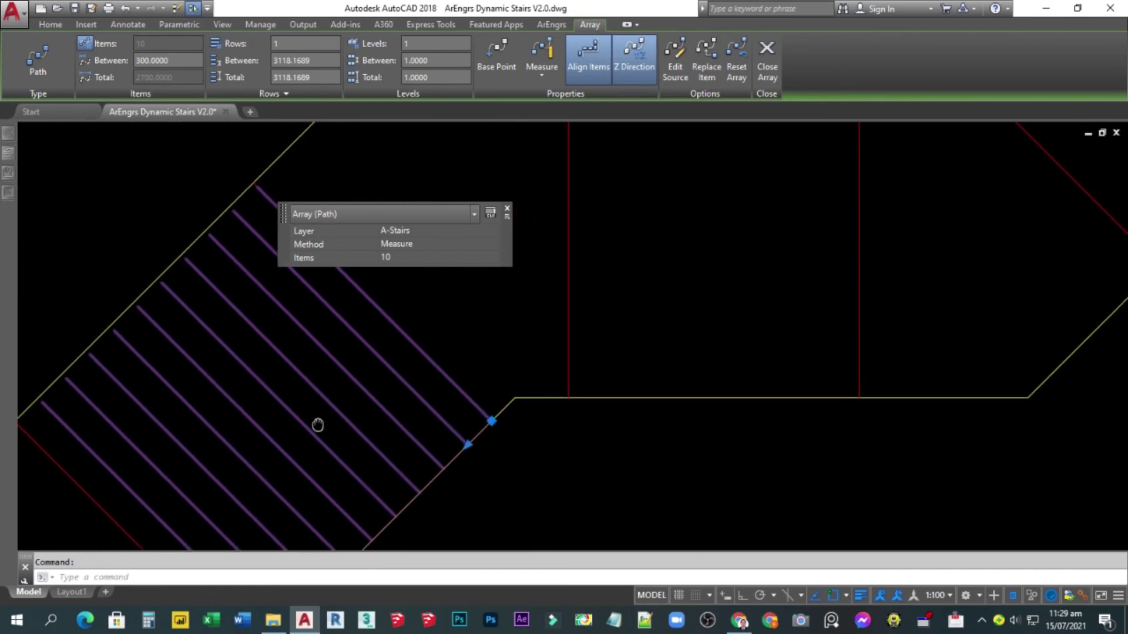
scroll(323, 355, "down", 3)
middle_click_drag(323, 355, 216, 330)
scroll(227, 337, "down", 2)
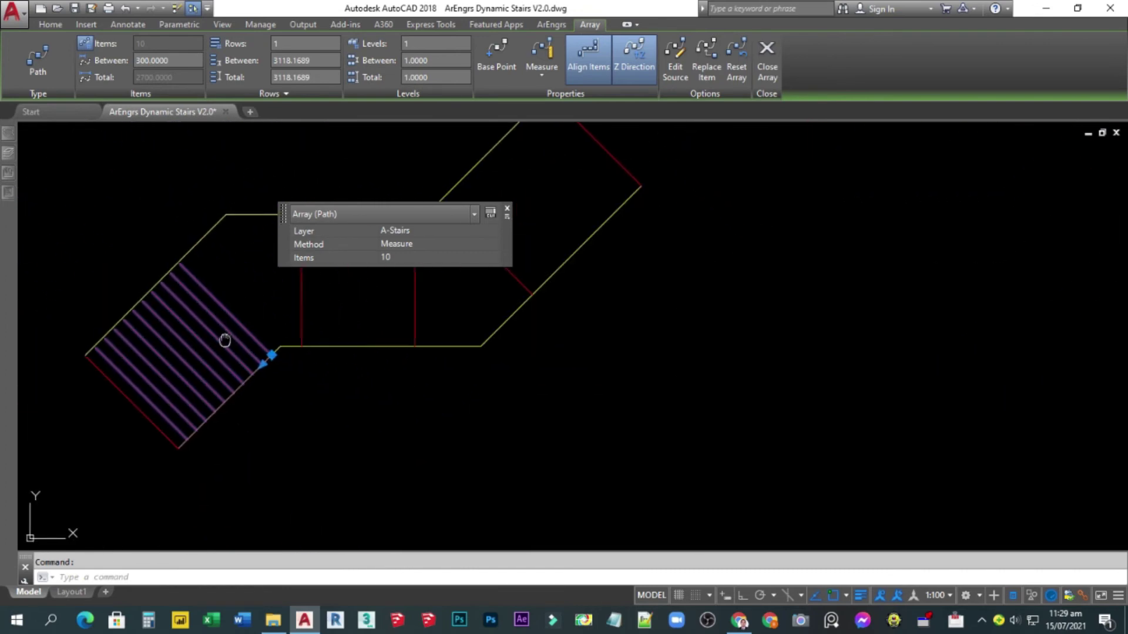
key("Escape")
left_click(332, 367)
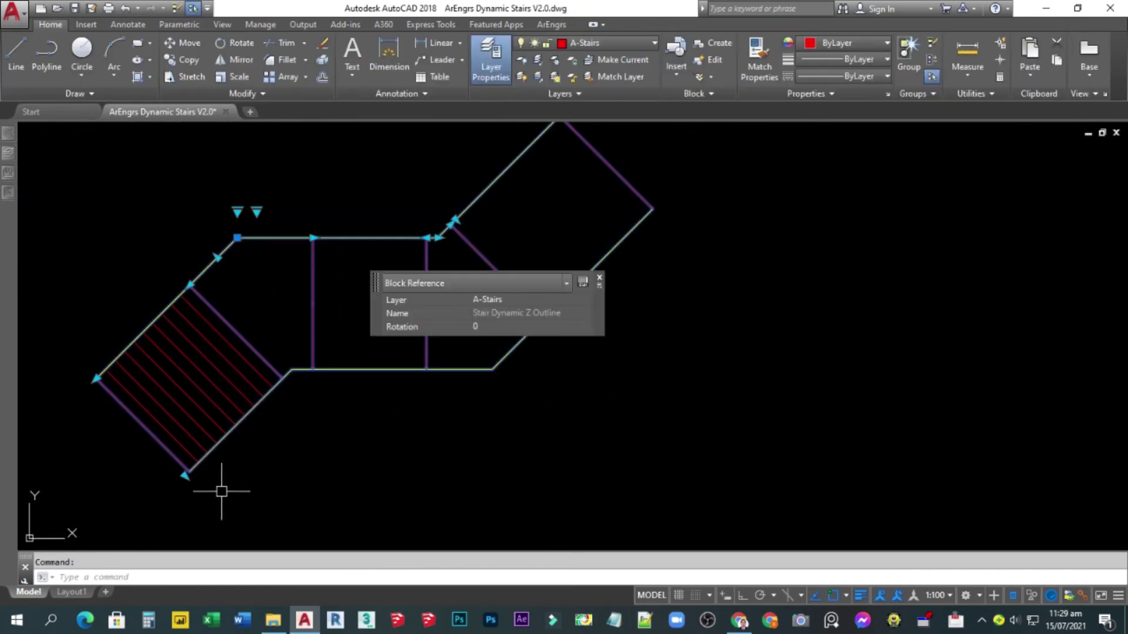
Narrow the stair with its width grip and enter Edit Source on the tread array.
left_click(185, 476)
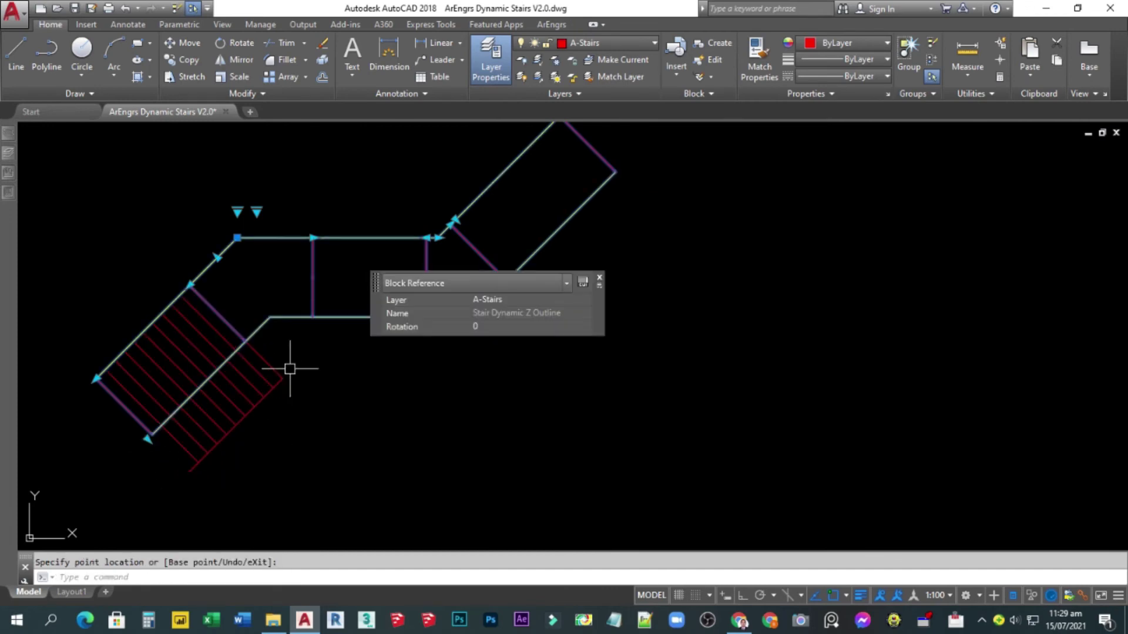
key("Escape")
left_click(267, 359)
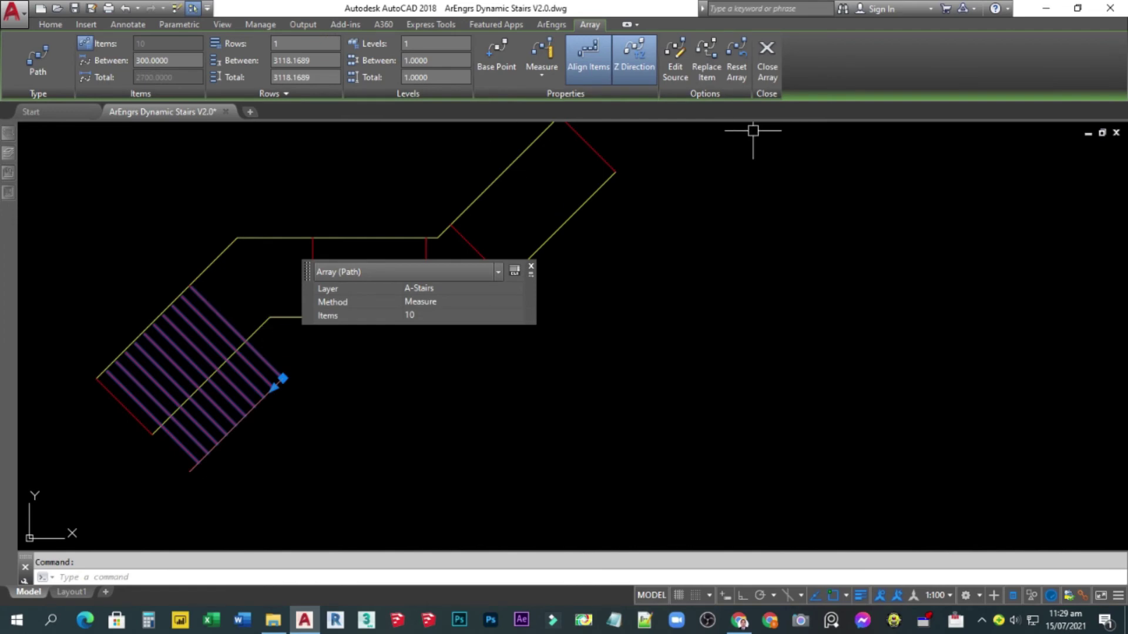
left_click(682, 69)
left_click(216, 328)
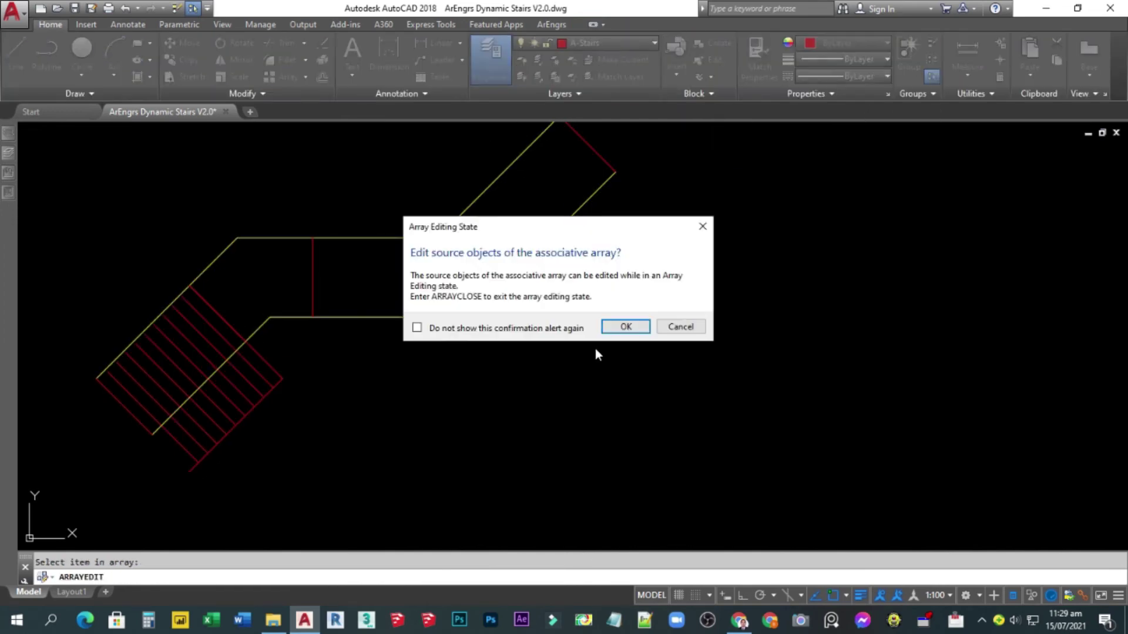
left_click(619, 325)
Move the source tread's outer end onto the narrowed edge and save the array changes.
scroll(189, 298, "up", 3)
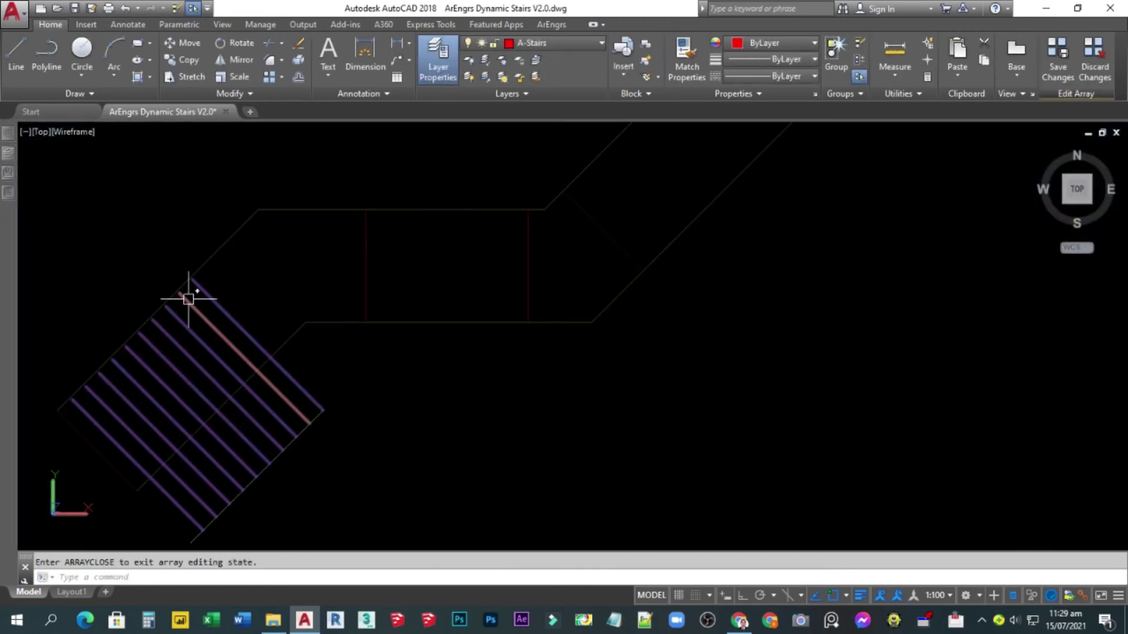
left_click(327, 441)
scroll(318, 401, "down", 1)
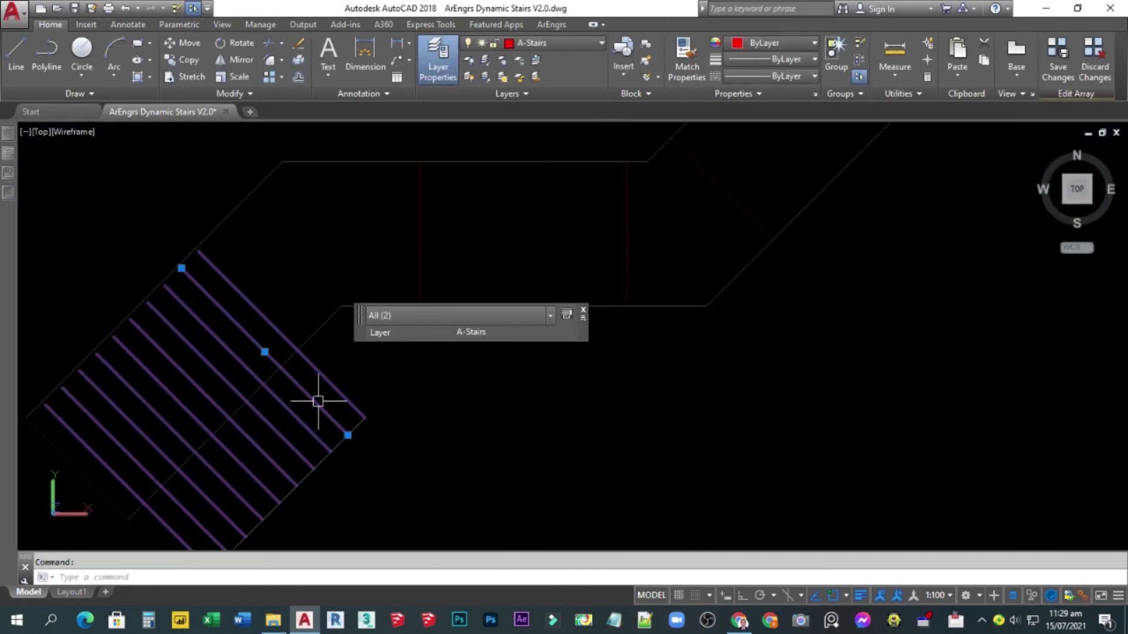
left_click(348, 435)
left_click(280, 367)
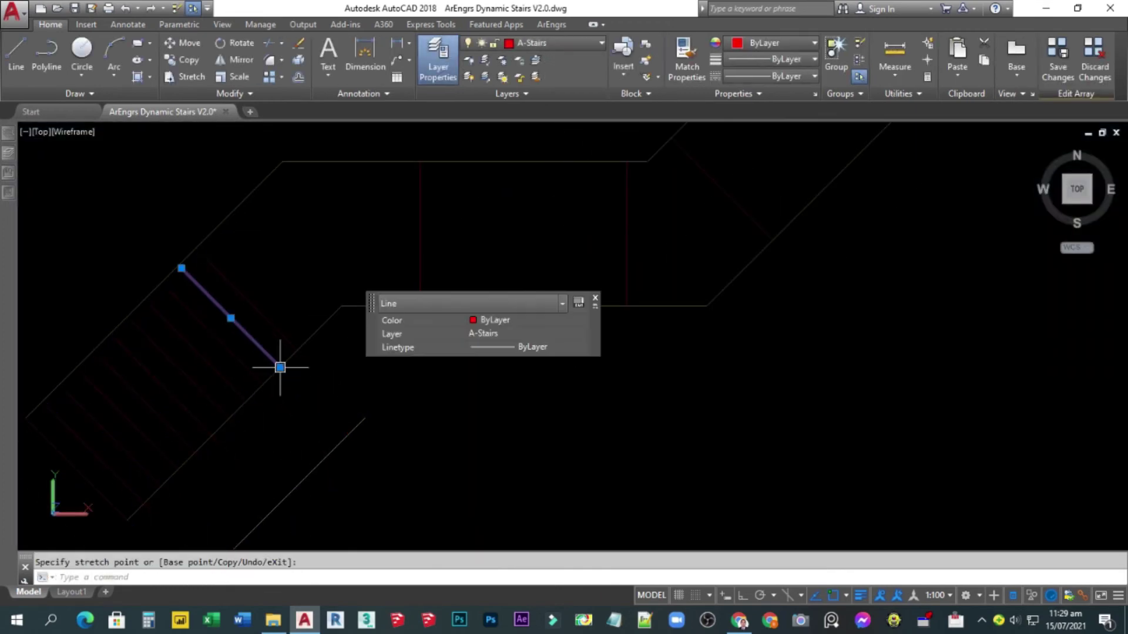
left_click(1056, 76)
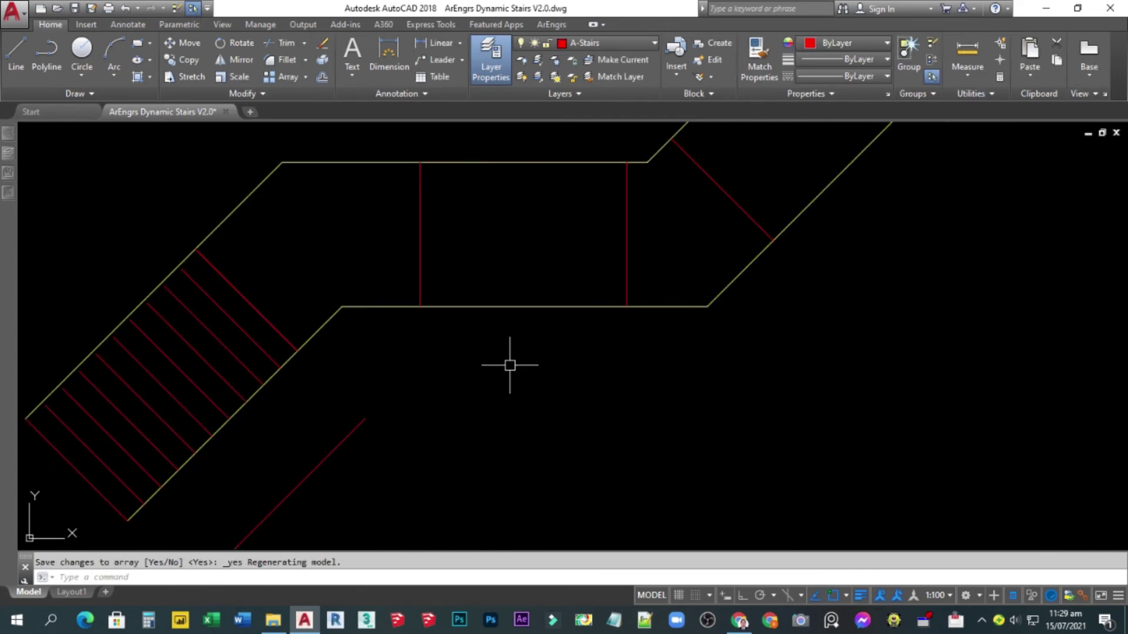
scroll(297, 320, "down", 1)
Start moving the leftover red edge line by its midpoint, then cancel the move.
scroll(263, 337, "up", 2)
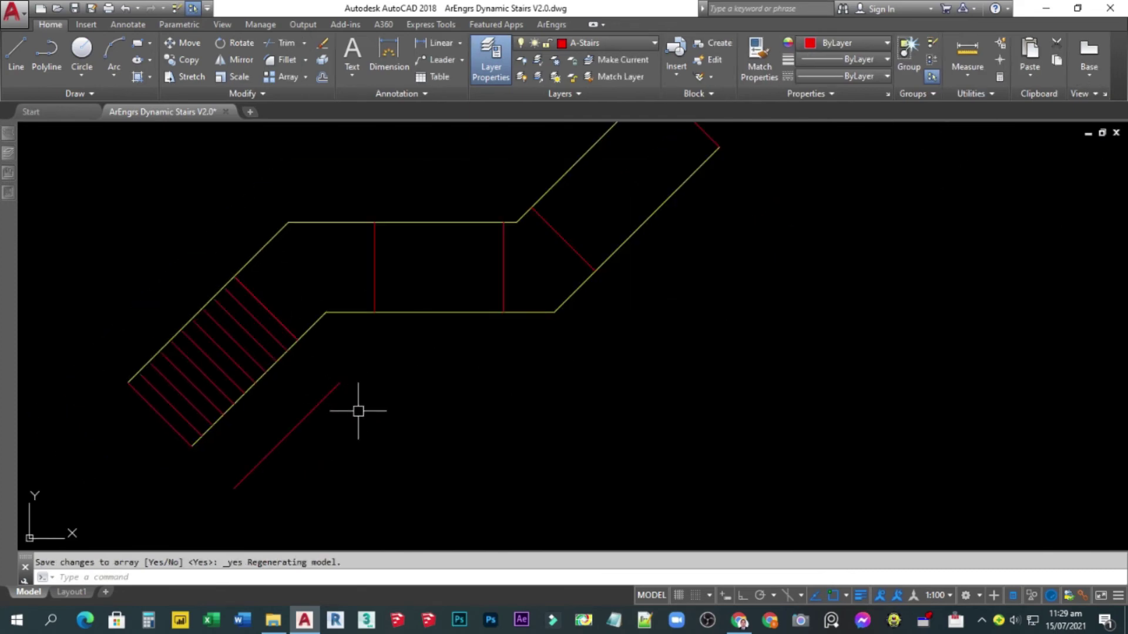
middle_click_drag(360, 408, 411, 390)
left_click(386, 391)
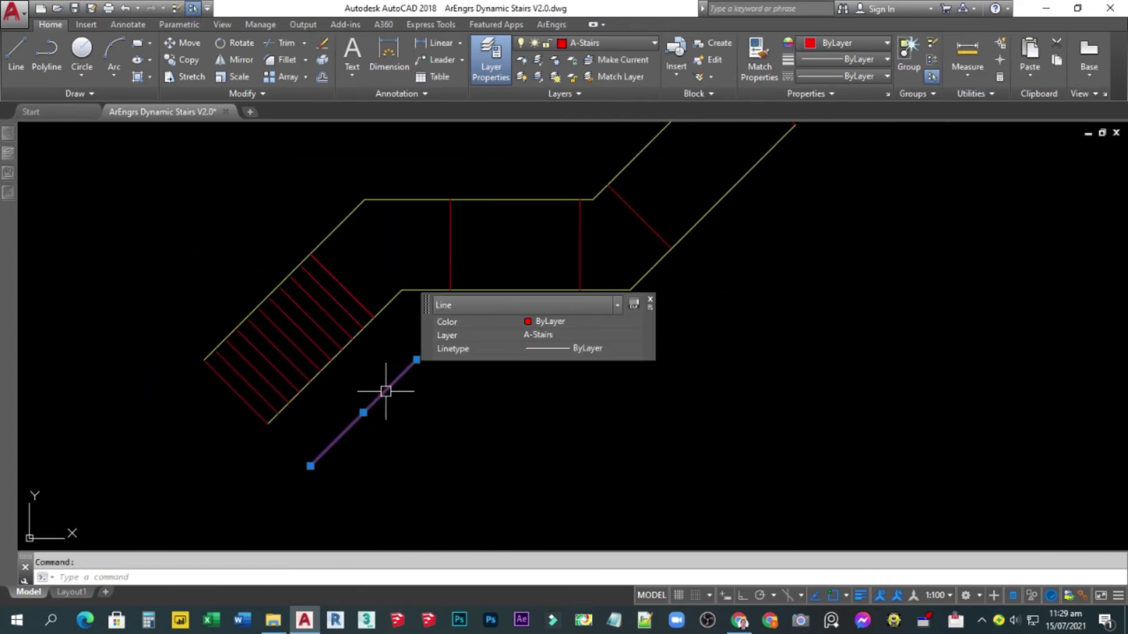
left_click(363, 413)
scroll(345, 382, "up", 2)
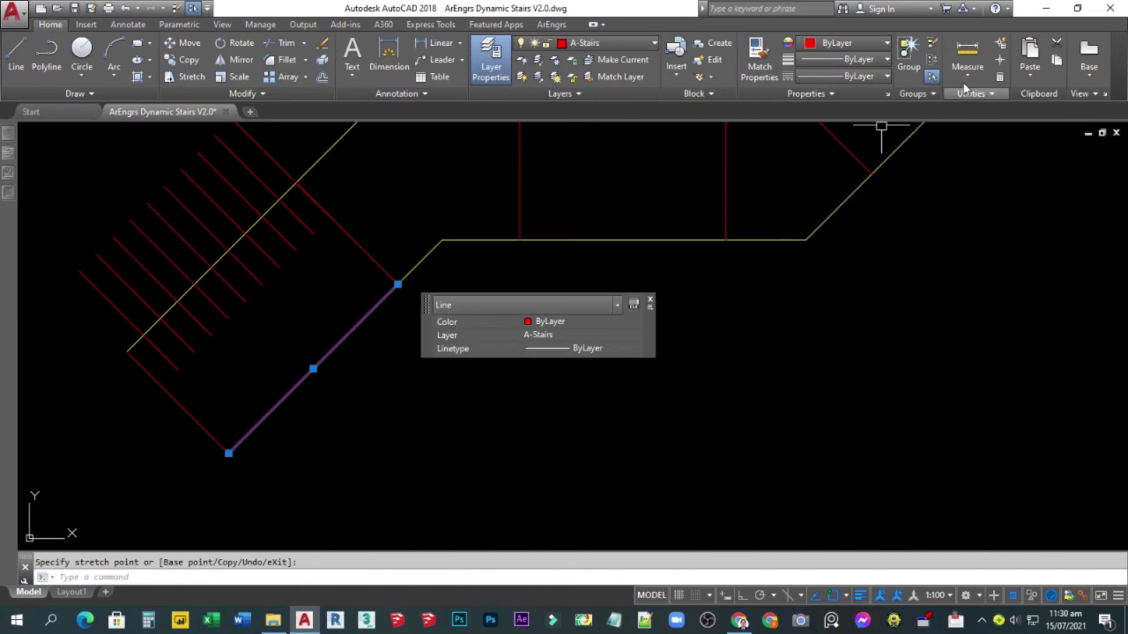
key("Escape")
key("Escape")
Edit the first-flight array's source tread so both ends meet the stair edges, and save.
left_click(247, 166)
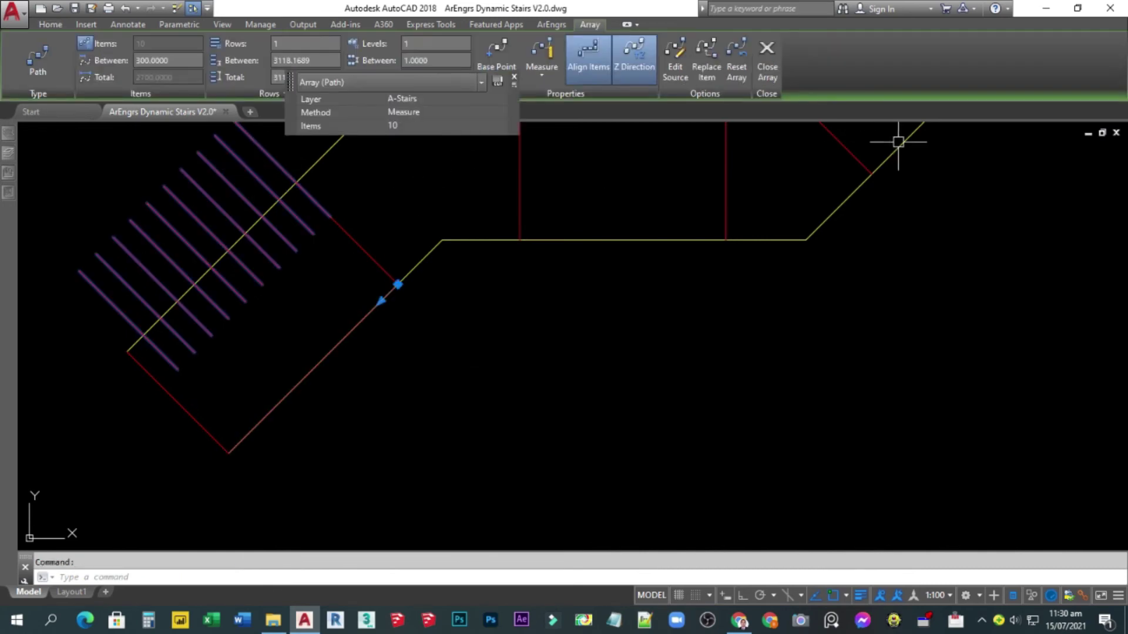
left_click(675, 58)
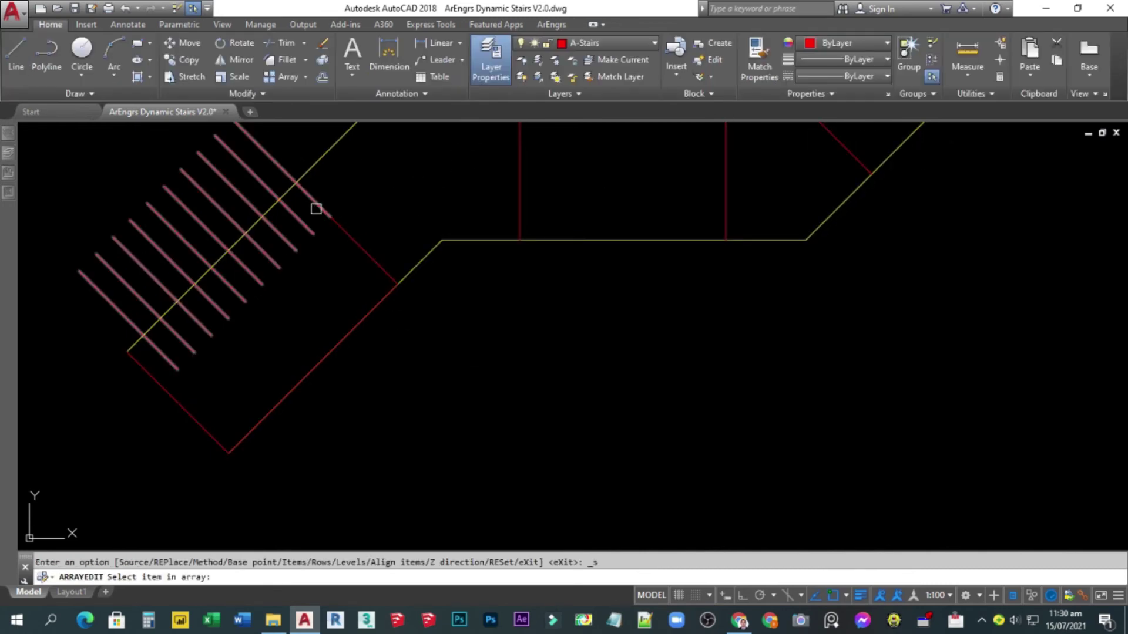
left_click(313, 221)
key("Return")
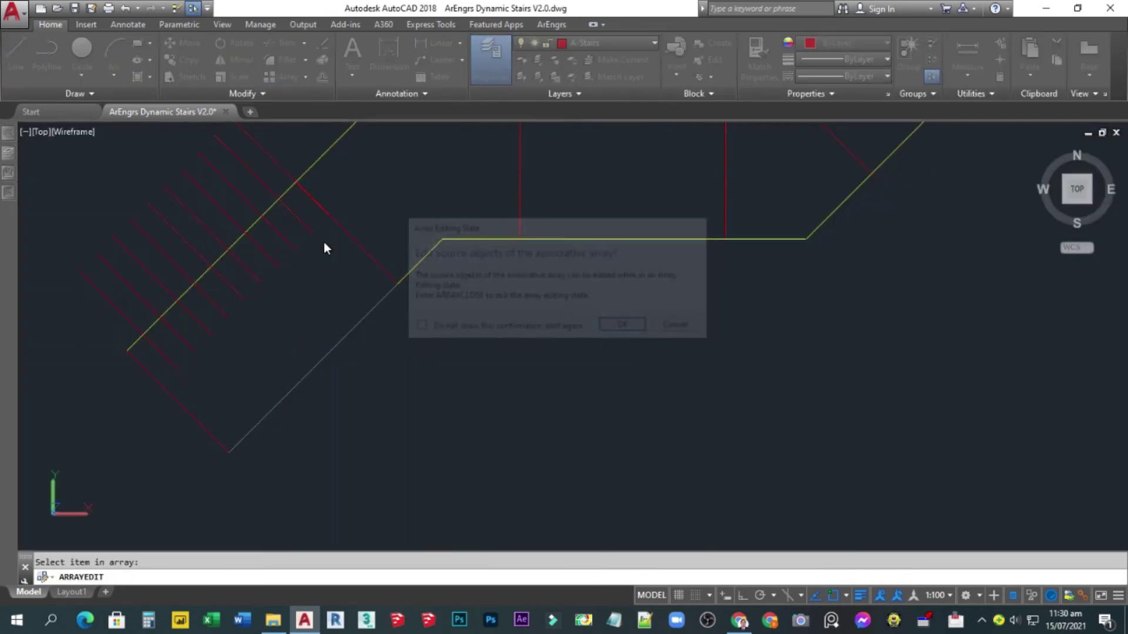
left_click(312, 222)
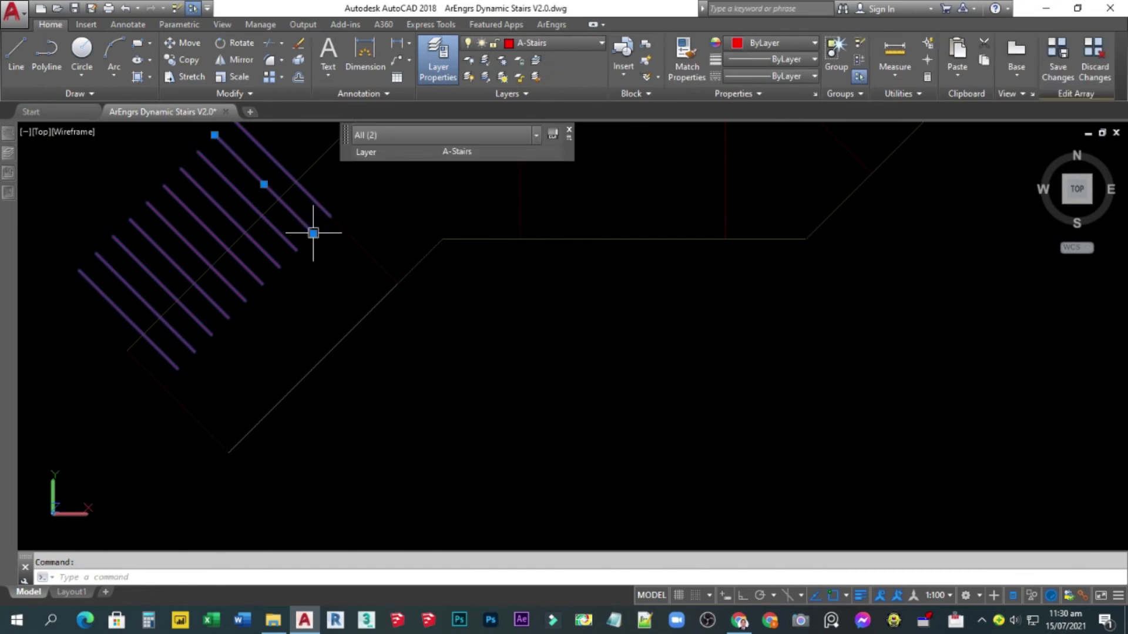
left_click(313, 233)
left_click(380, 300)
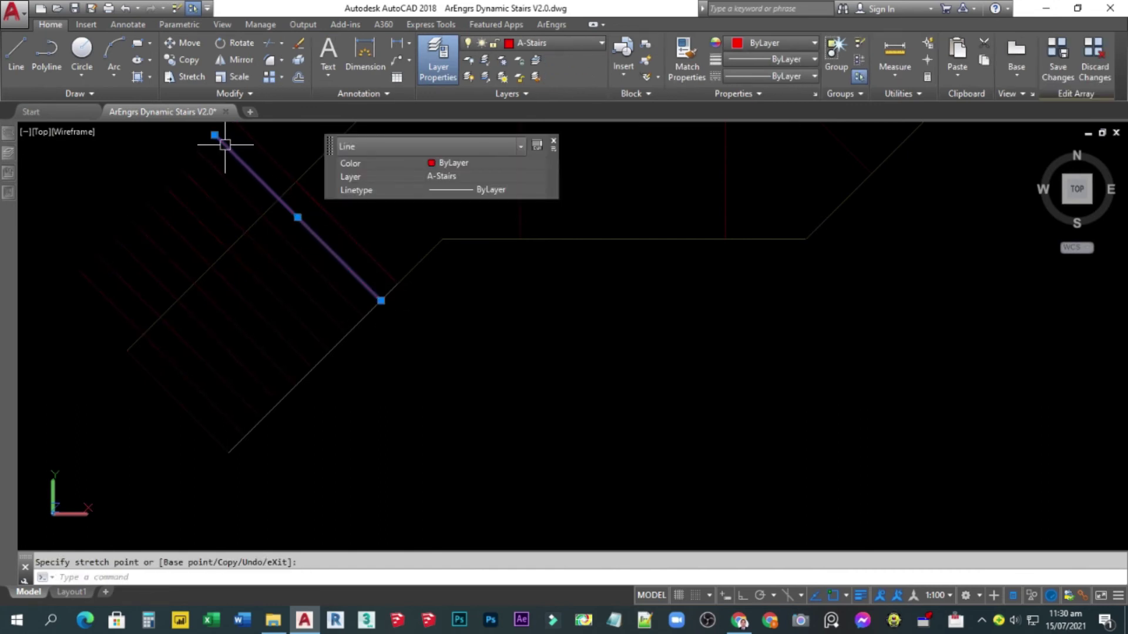
left_click(215, 134)
left_click(277, 198)
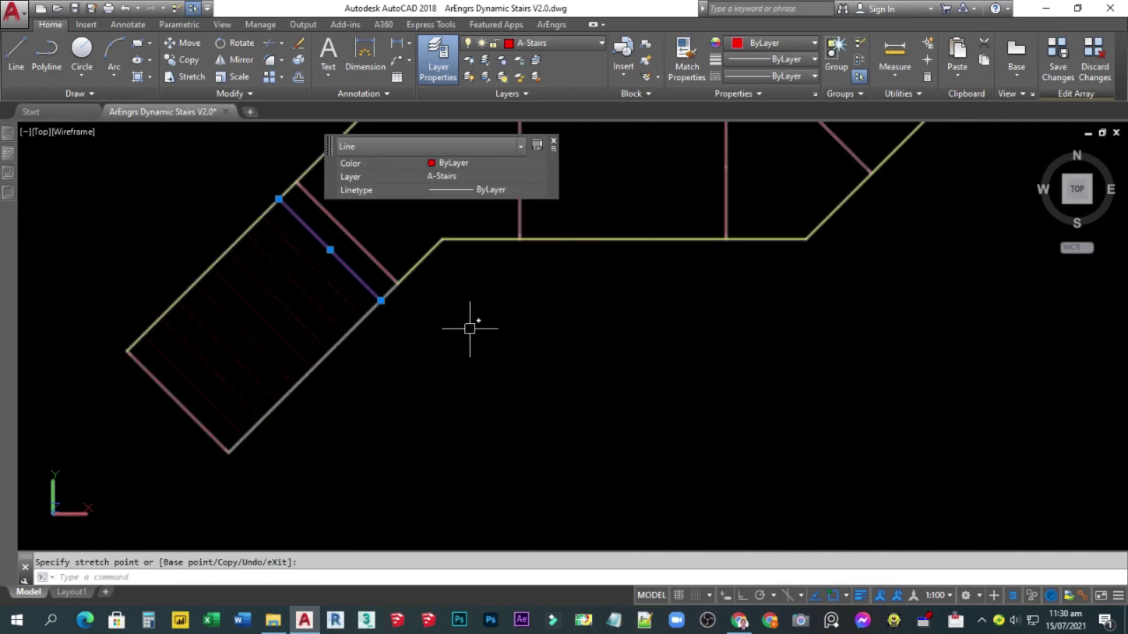
left_click(1058, 61)
scroll(435, 344, "down", 2)
mouse_move(435, 343)
middle_mouse_down()
mouse_move(421, 403)
mouse_move(416, 392)
middle_mouse_up()
Bring the tread array to the front with DRAWORDER.
type("r")
key("Return")
left_click(389, 339)
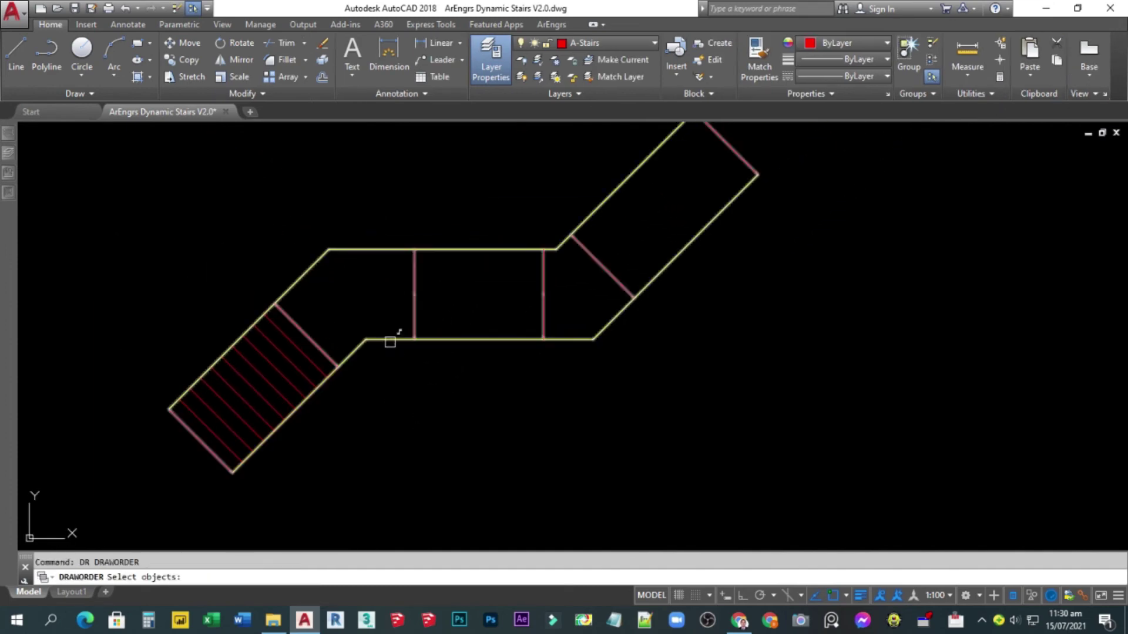
key("Return")
type("f")
key("Return")
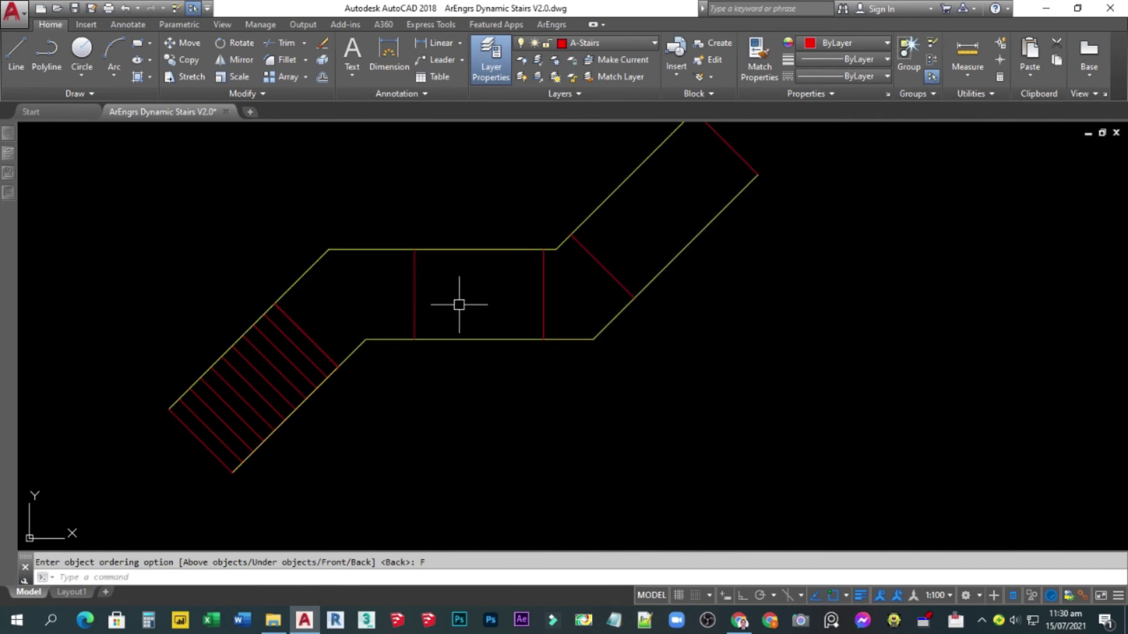
Draw a line from the left riser's top down and along the middle flight's bottom edge.
type("l")
key("Return")
scroll(429, 249, "up", 5)
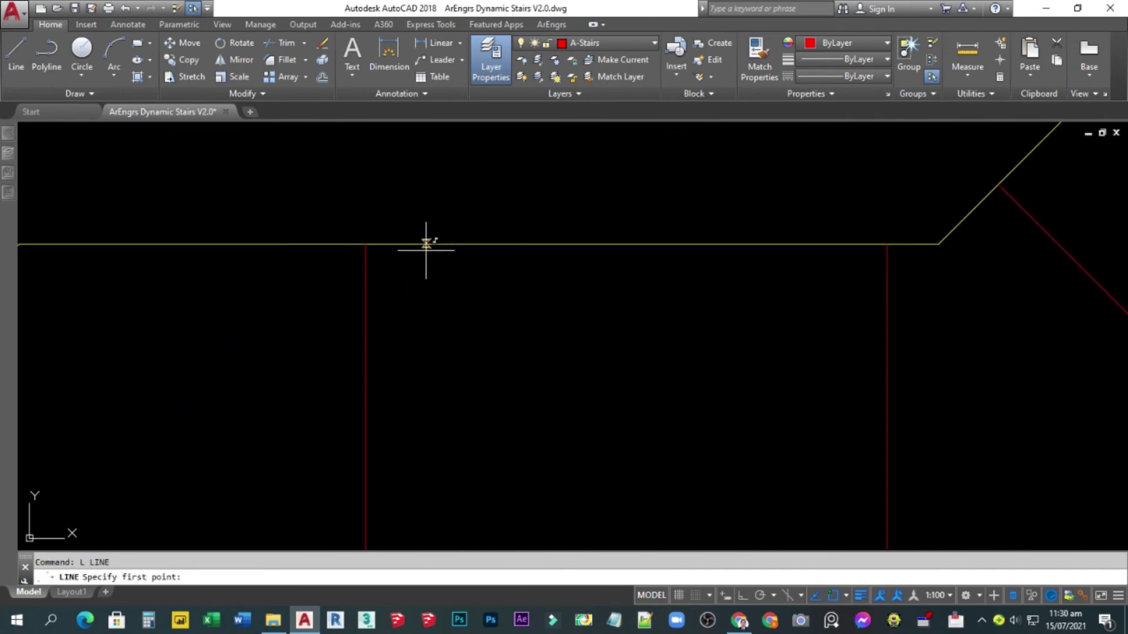
left_click(371, 244)
scroll(385, 253, "down", 4)
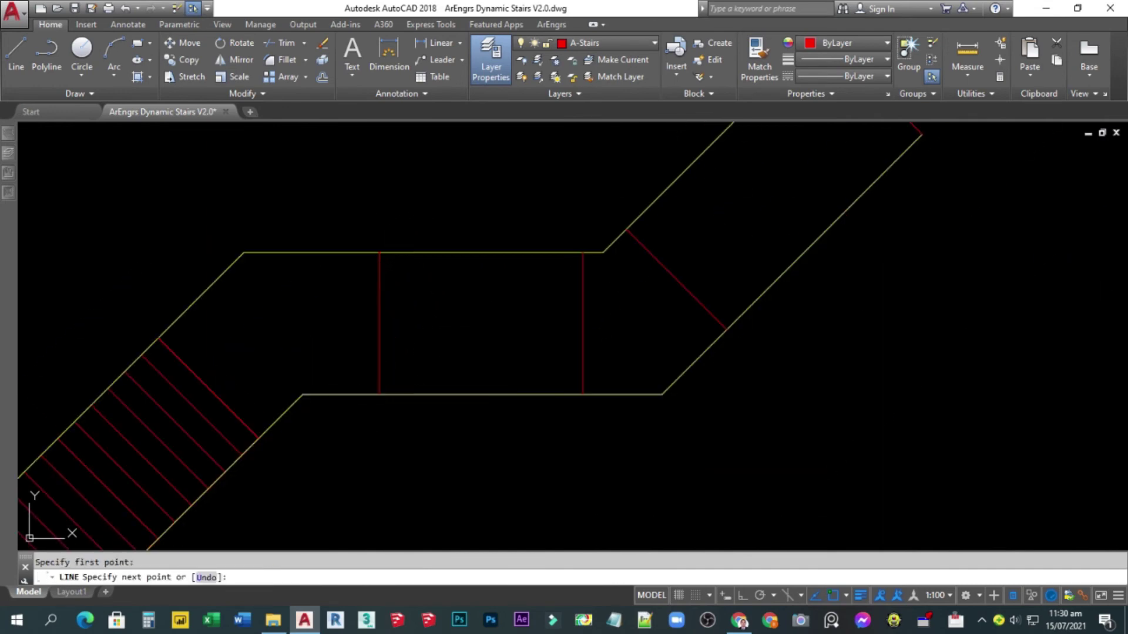
left_click(381, 394)
left_click(572, 399)
key("Return")
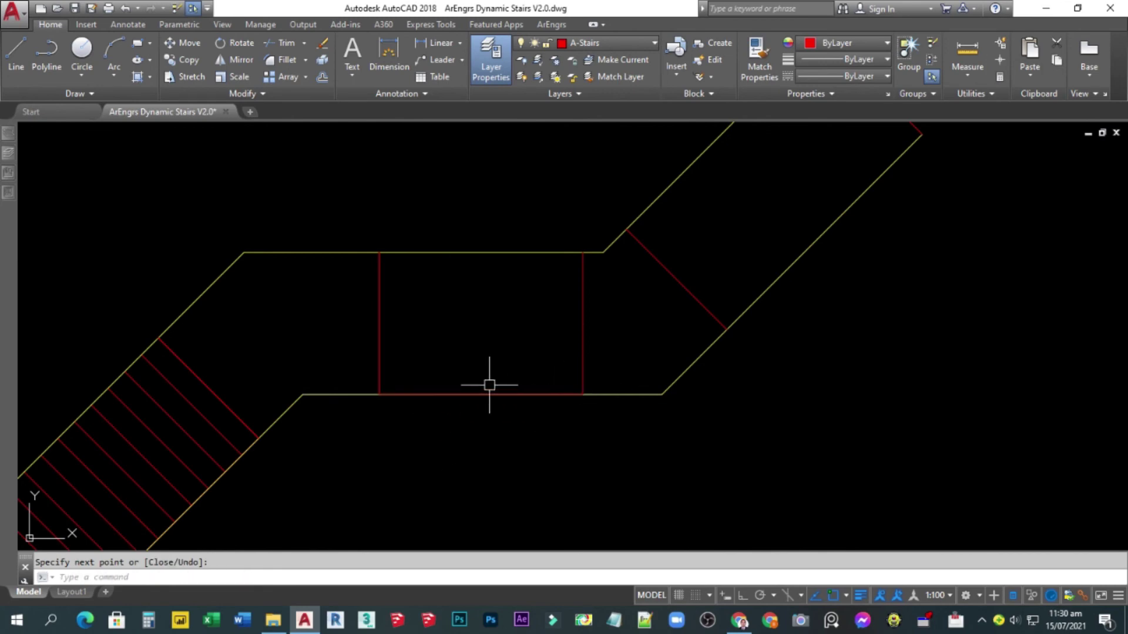
type("ar")
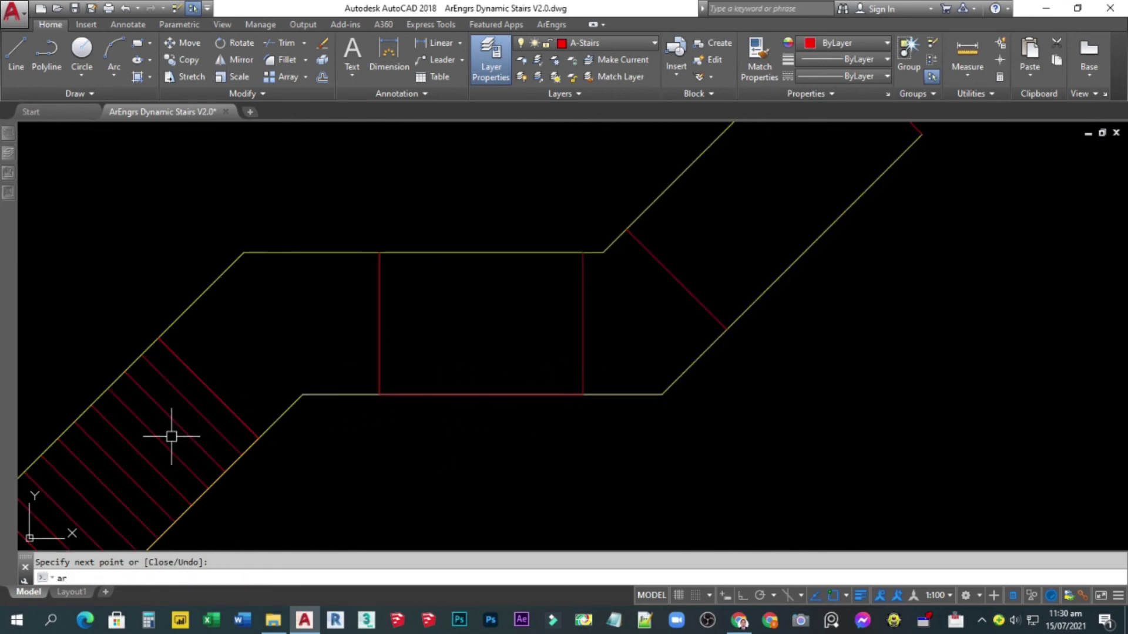
key("Escape")
Path-array the left riser along the bottom edge line with 300 spacing between treads.
type("ar")
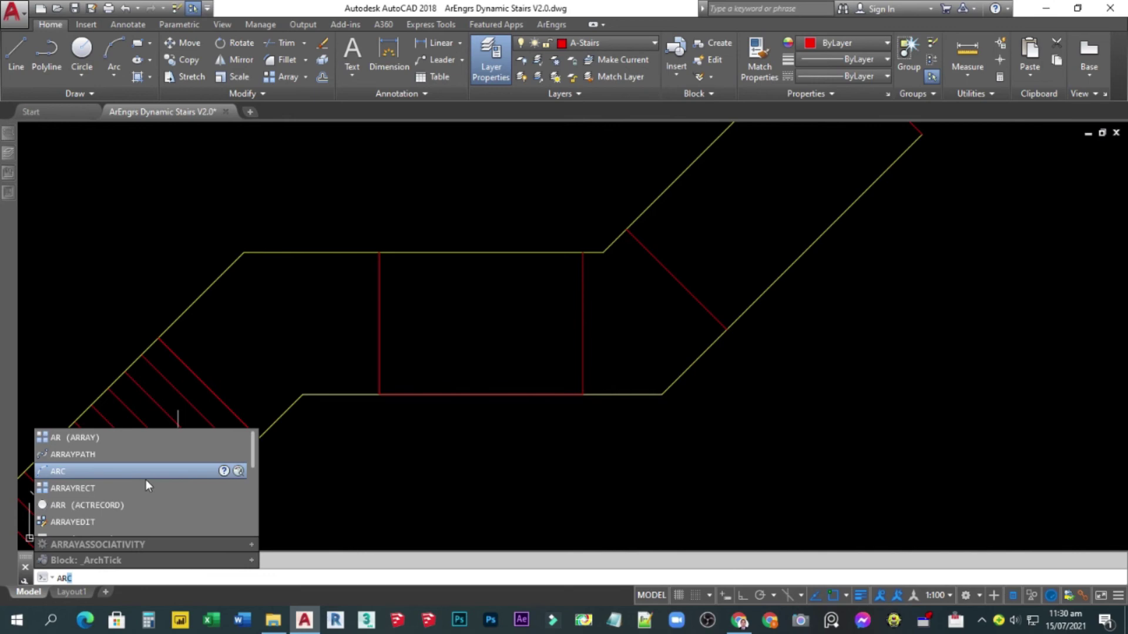
left_click(93, 455)
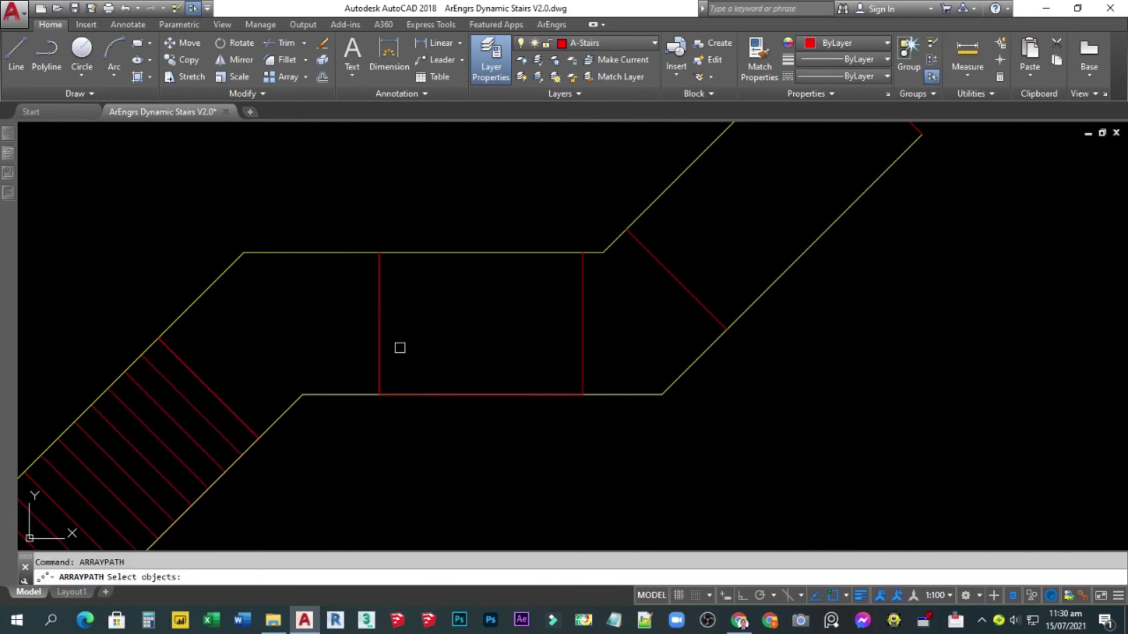
left_click(379, 340)
key("Return")
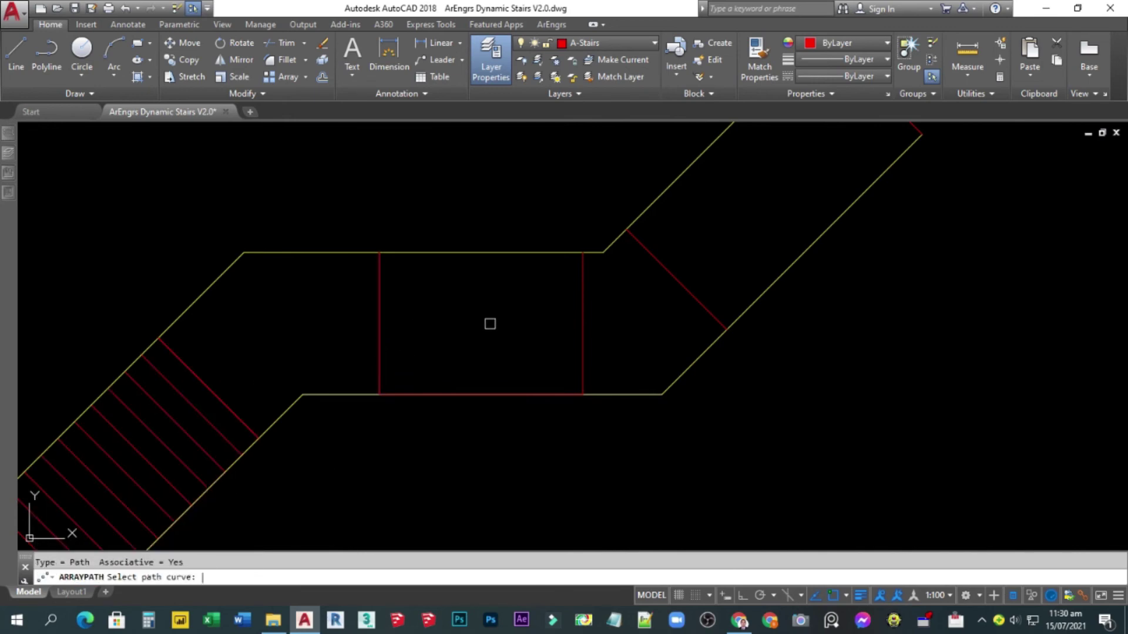
left_click(459, 394)
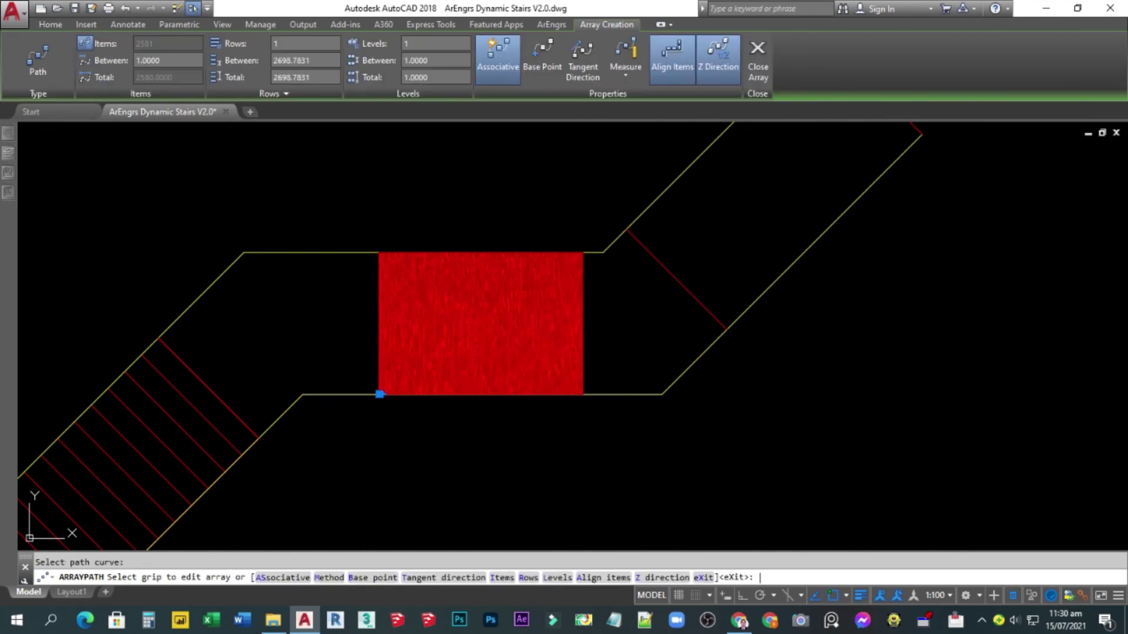
key("Return")
left_click(468, 323)
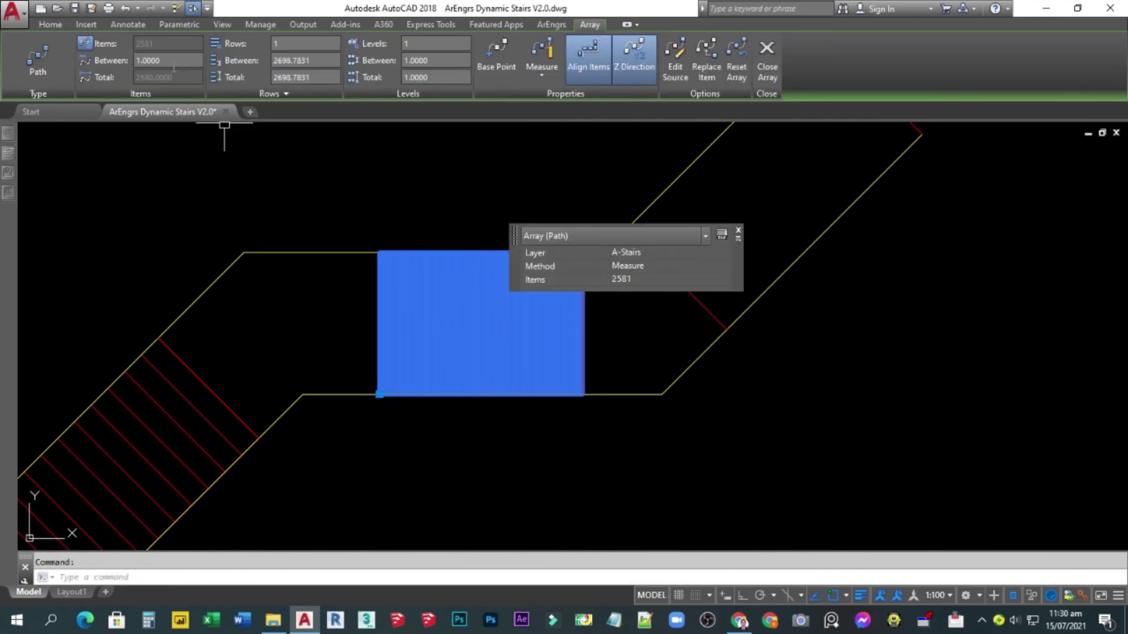
type("300")
key("Return")
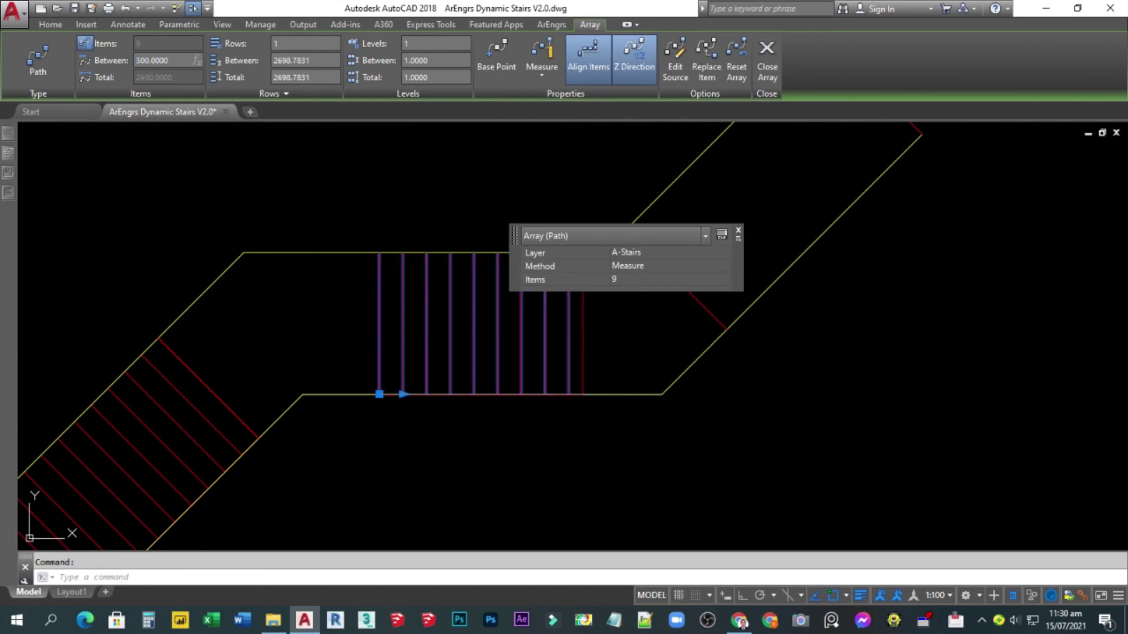
Reselect the middle-flight array with the stair outline and try adjusting its length, then cancel.
middle_click_drag(388, 197, 305, 216)
key("Escape")
middle_click_drag(483, 328, 419, 340)
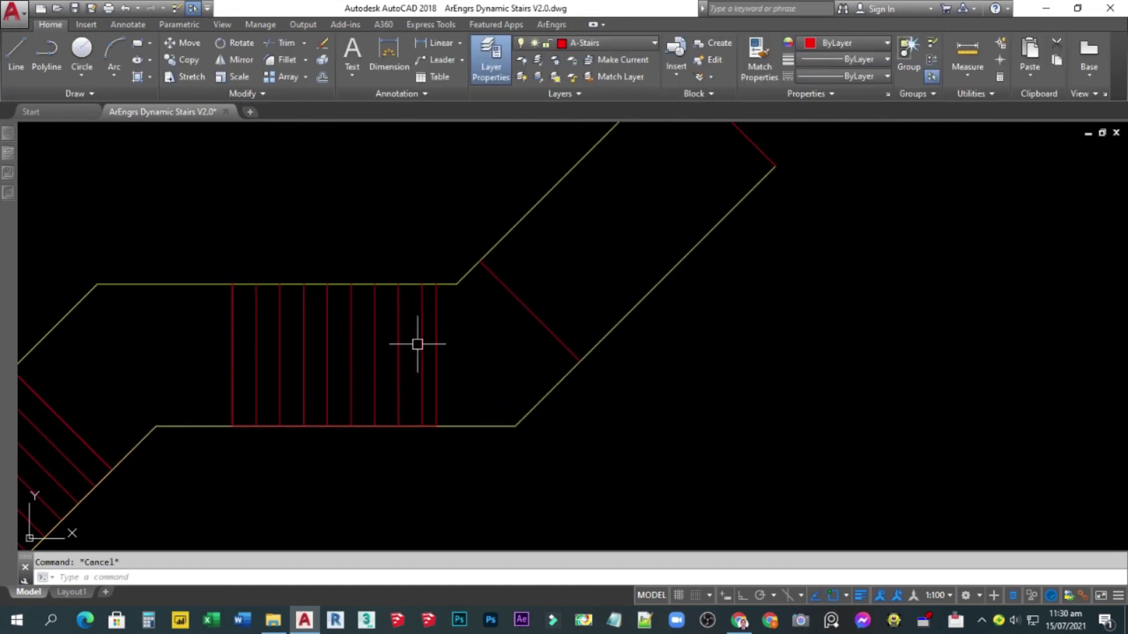
left_click(423, 336)
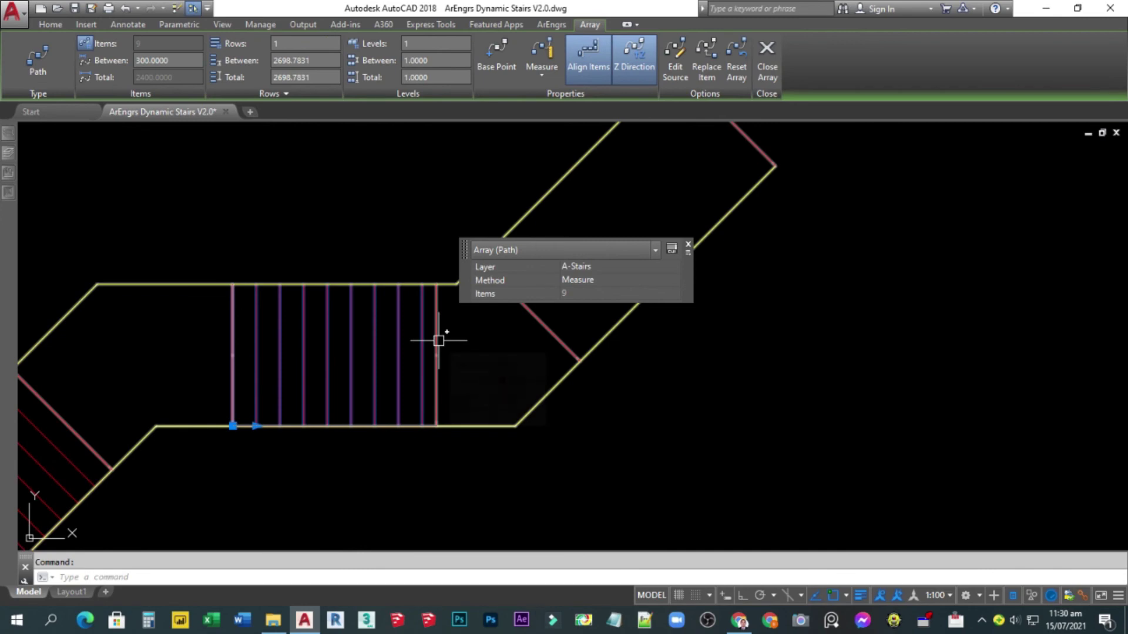
left_click(438, 341)
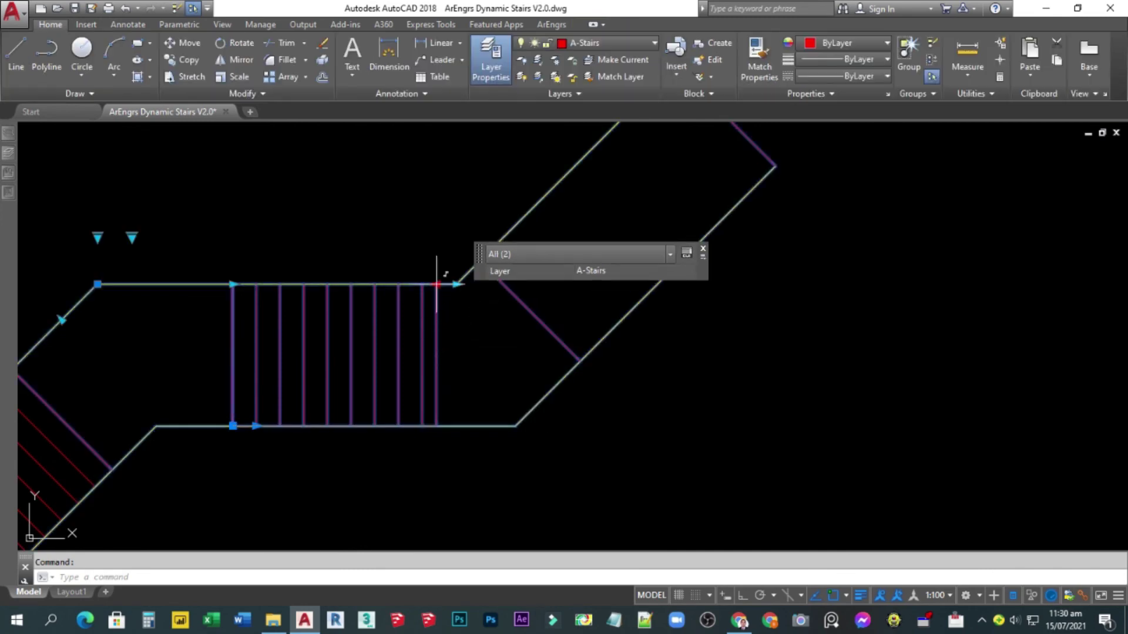
left_click(437, 284)
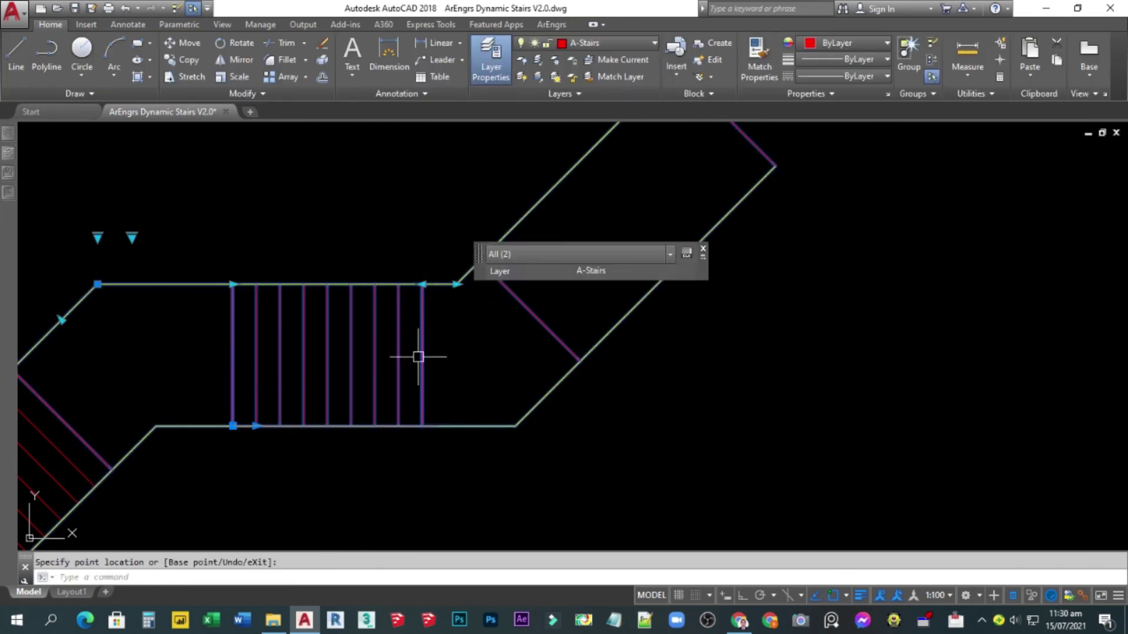
key("Escape")
key("Escape")
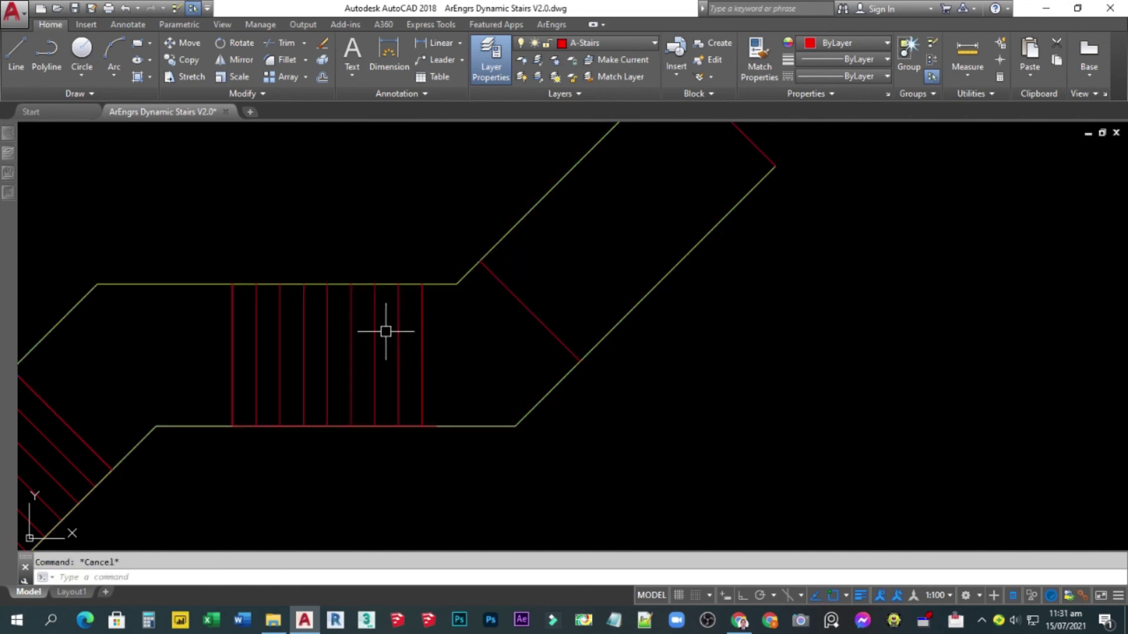
Draw a path line from the upper flight's corner through the stair corner to its far corner.
scroll(385, 329, "down", 5)
scroll(403, 365, "up", 3)
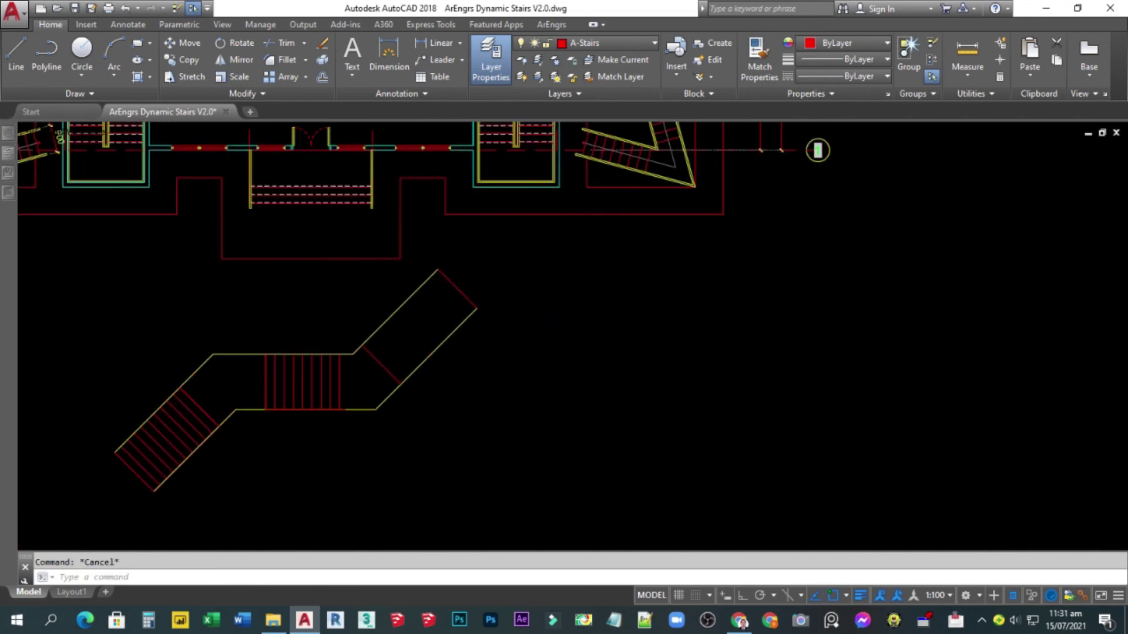
type("l")
key("Return")
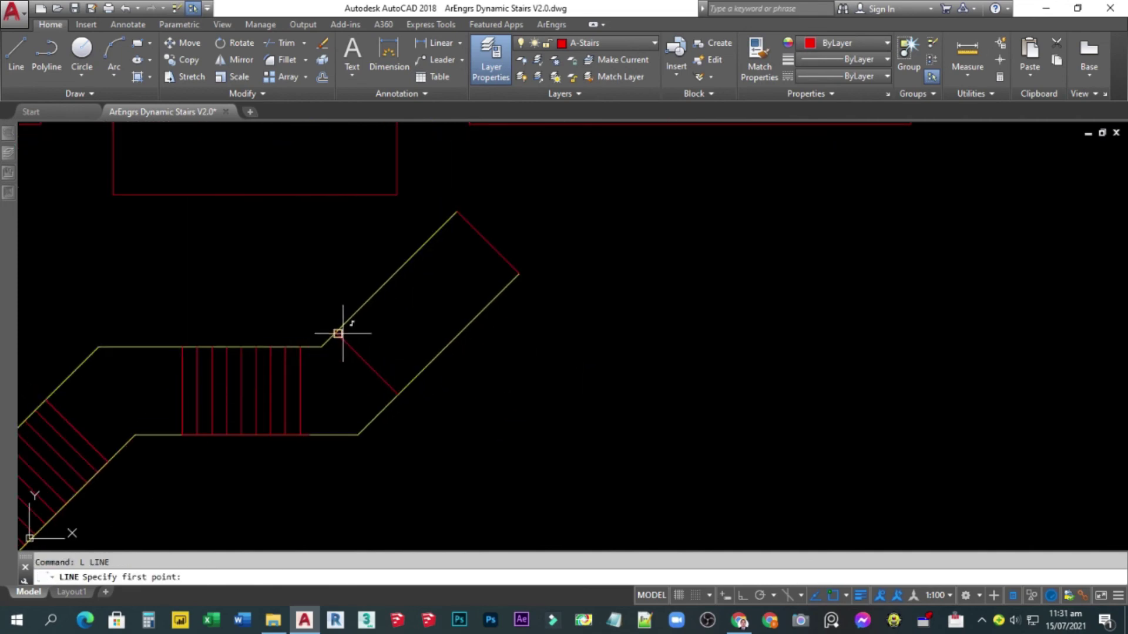
scroll(337, 333, "up", 3)
left_click(317, 329)
scroll(327, 315, "down", 3)
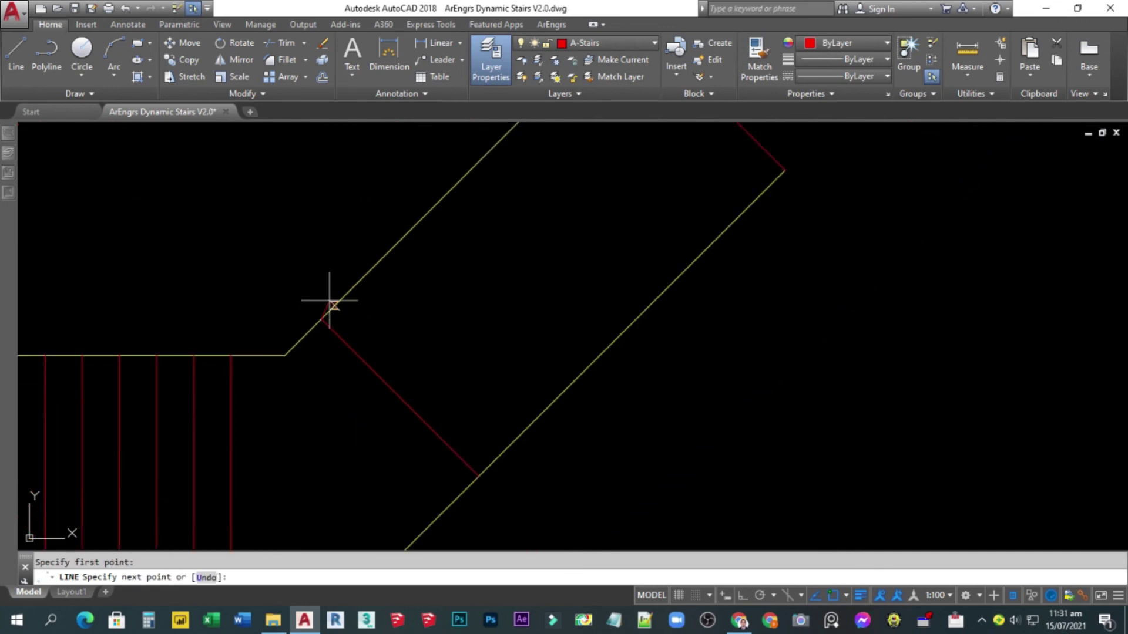
scroll(382, 352, "up", 2)
scroll(421, 408, "up", 2)
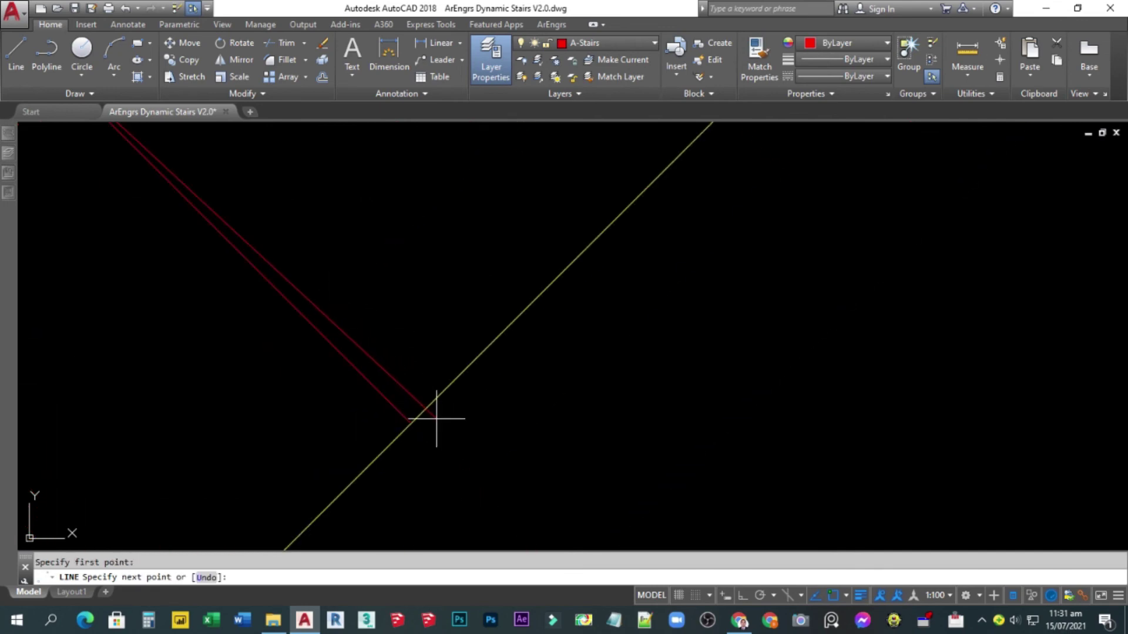
left_click(421, 407)
scroll(420, 405, "down", 4)
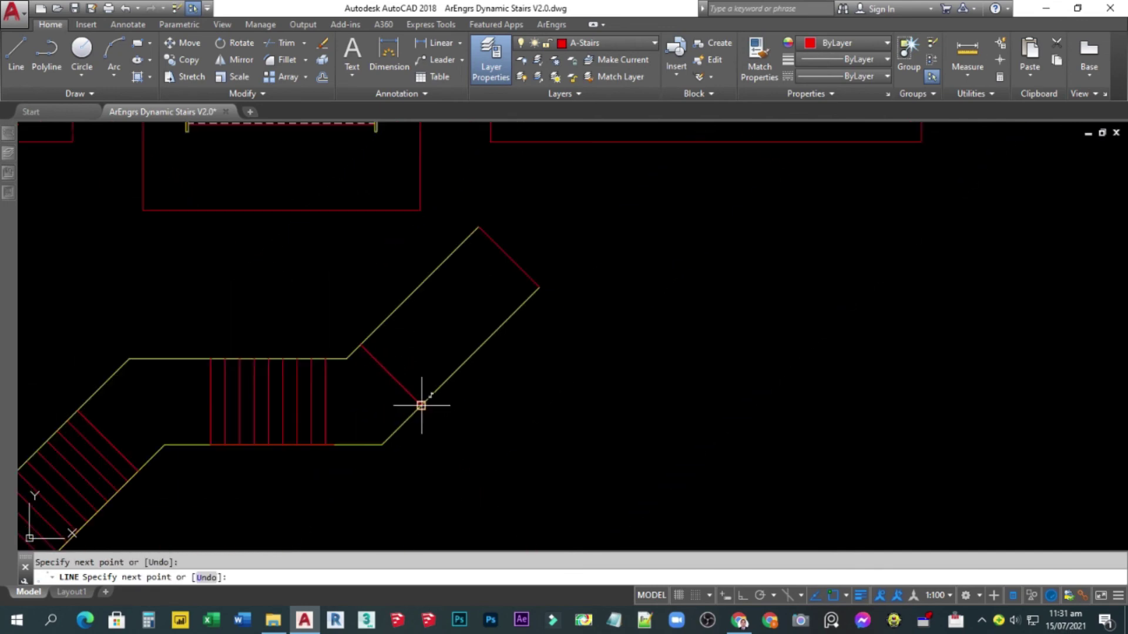
left_click(538, 287)
key("Return")
Path-array the upper flight's tread line along the new path with 300 spacing.
type("ar")
key("Return")
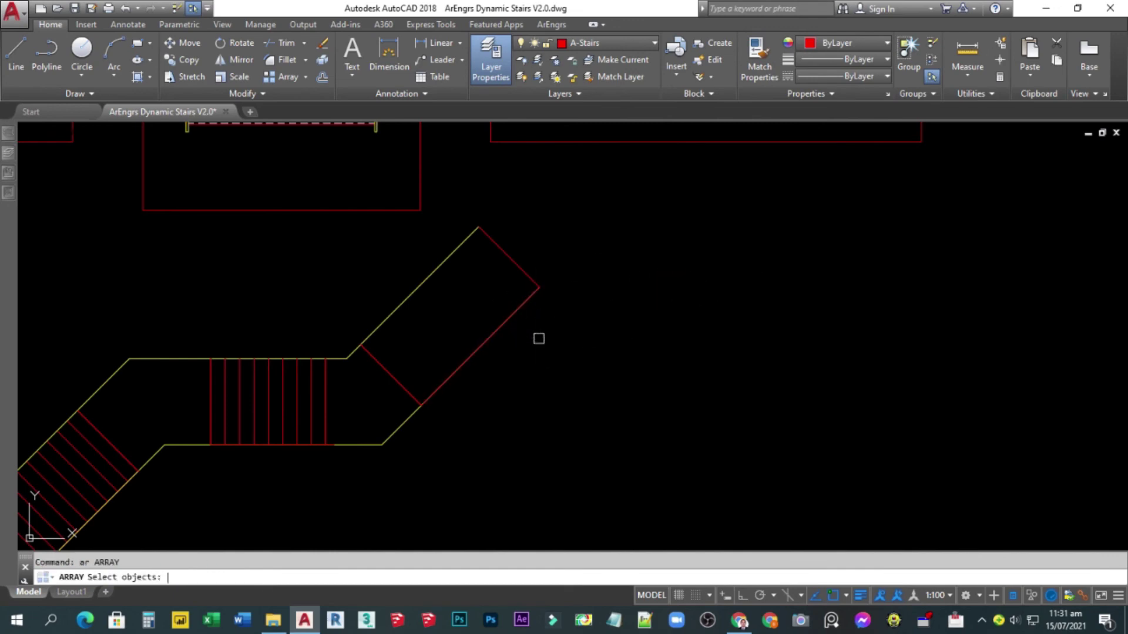
key("Escape")
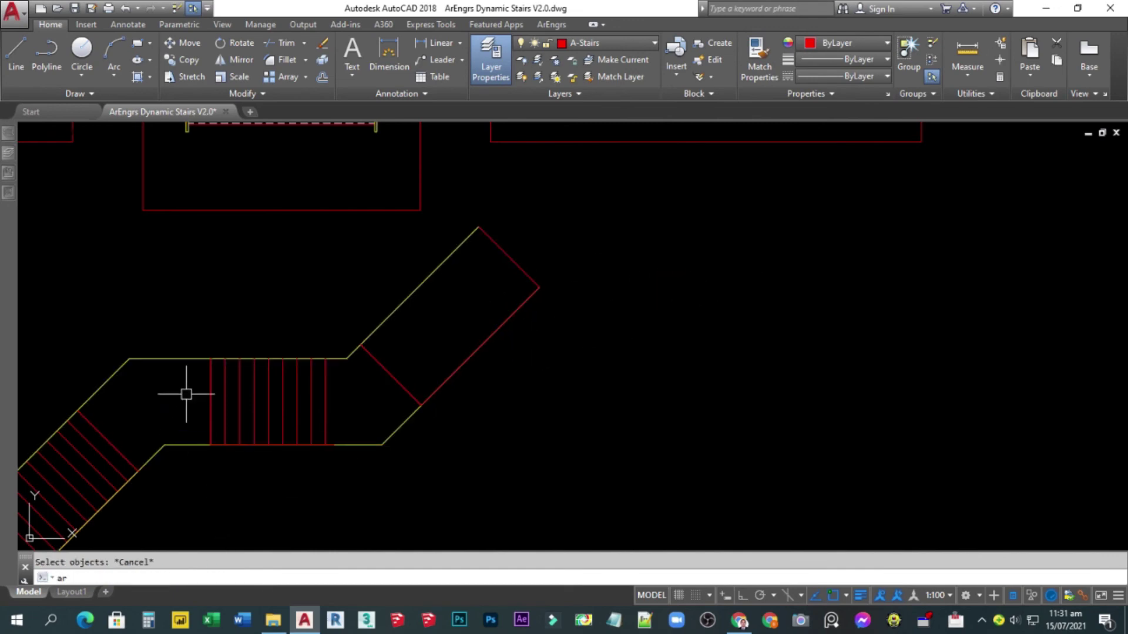
type("ar")
key("Down")
key("Return")
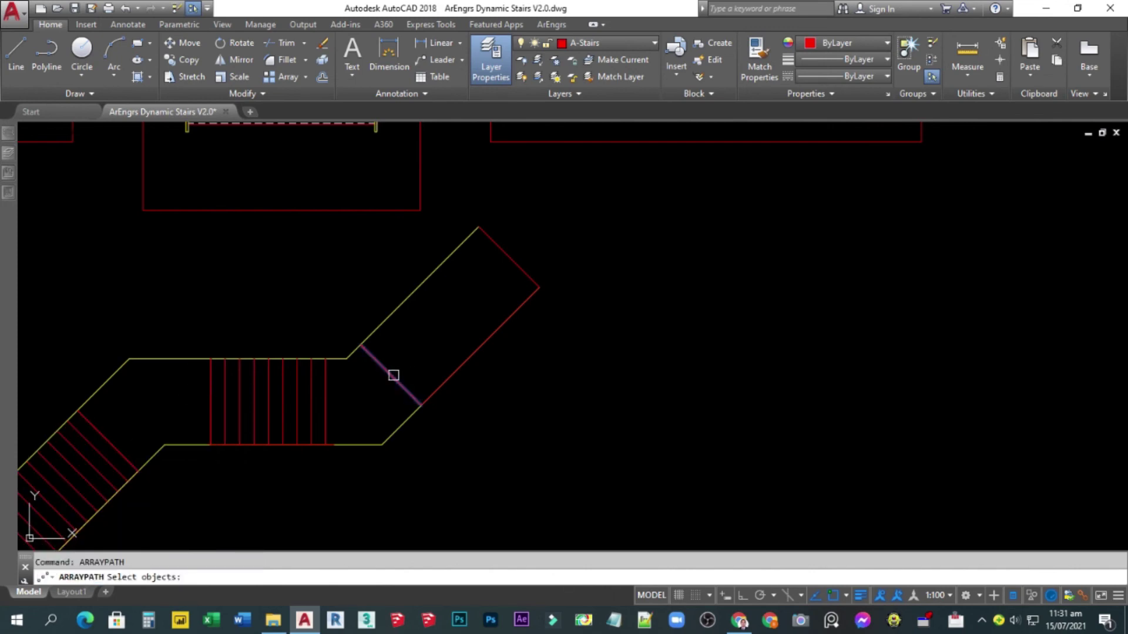
left_click(393, 376)
key("Return")
left_click(446, 382)
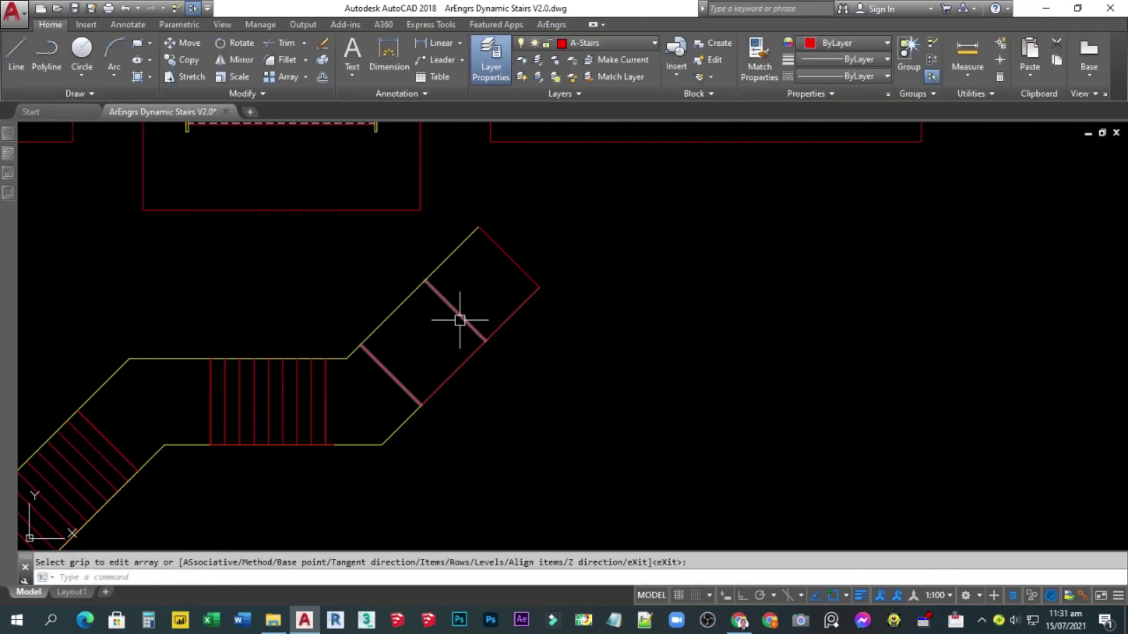
key("Return")
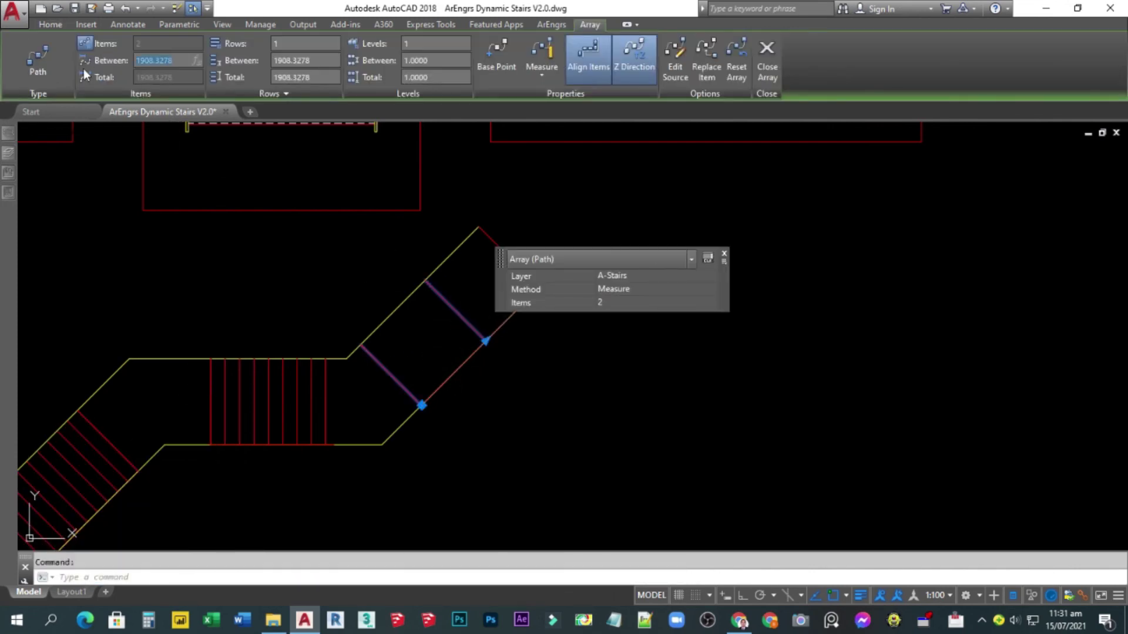
type("300")
key("Return")
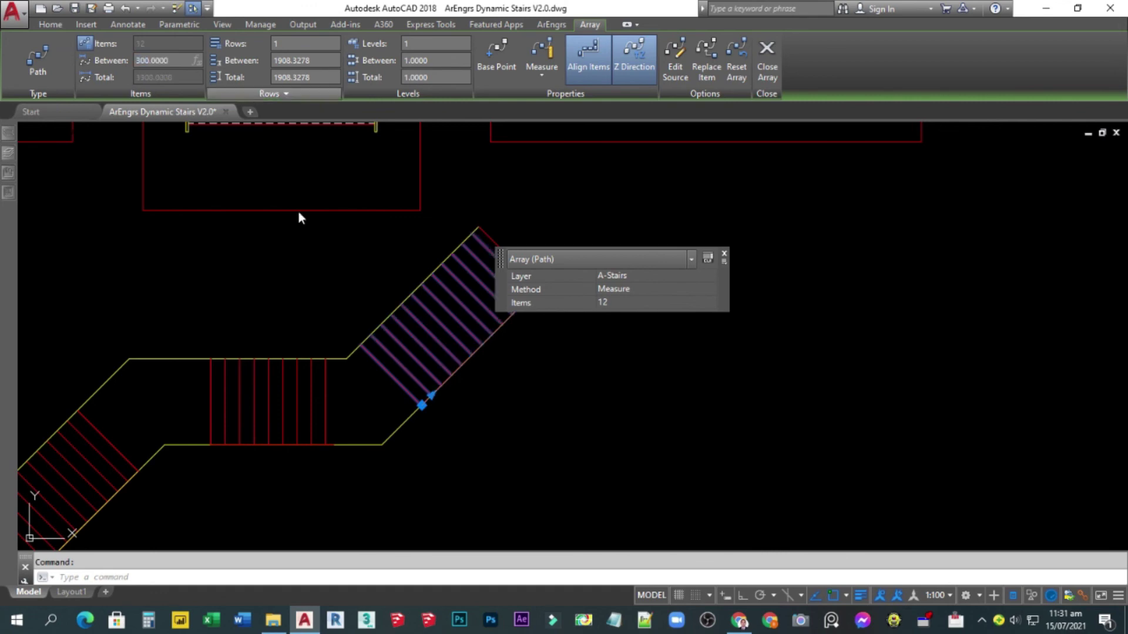
Reselect the upper-flight tread array and the stair outline block.
middle_click_drag(527, 403, 453, 451)
key("Escape")
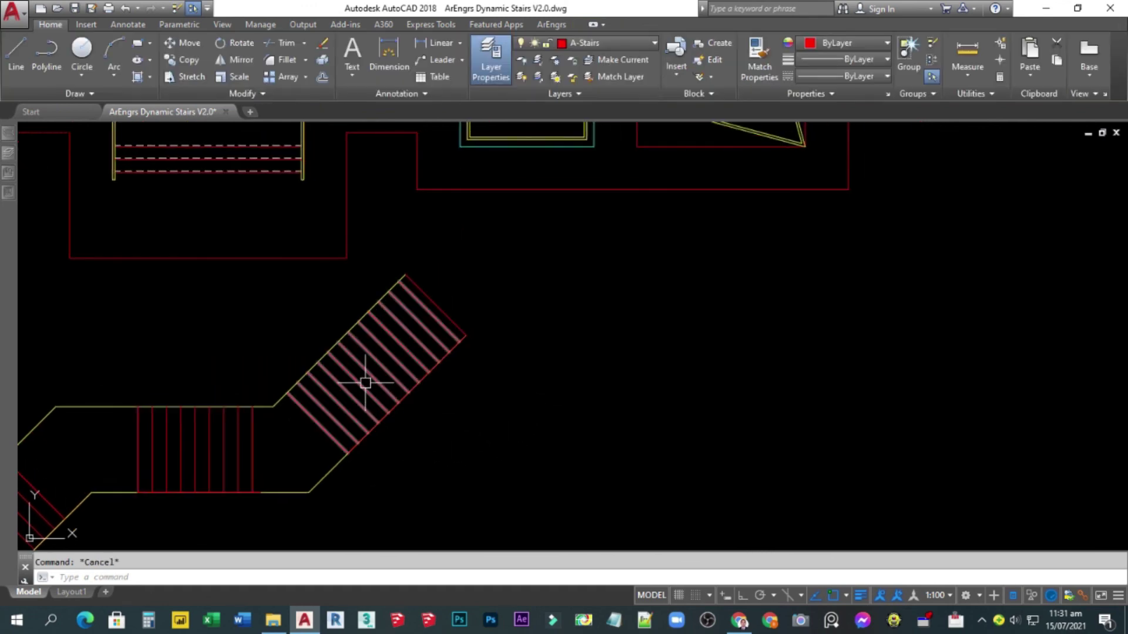
left_click(365, 383)
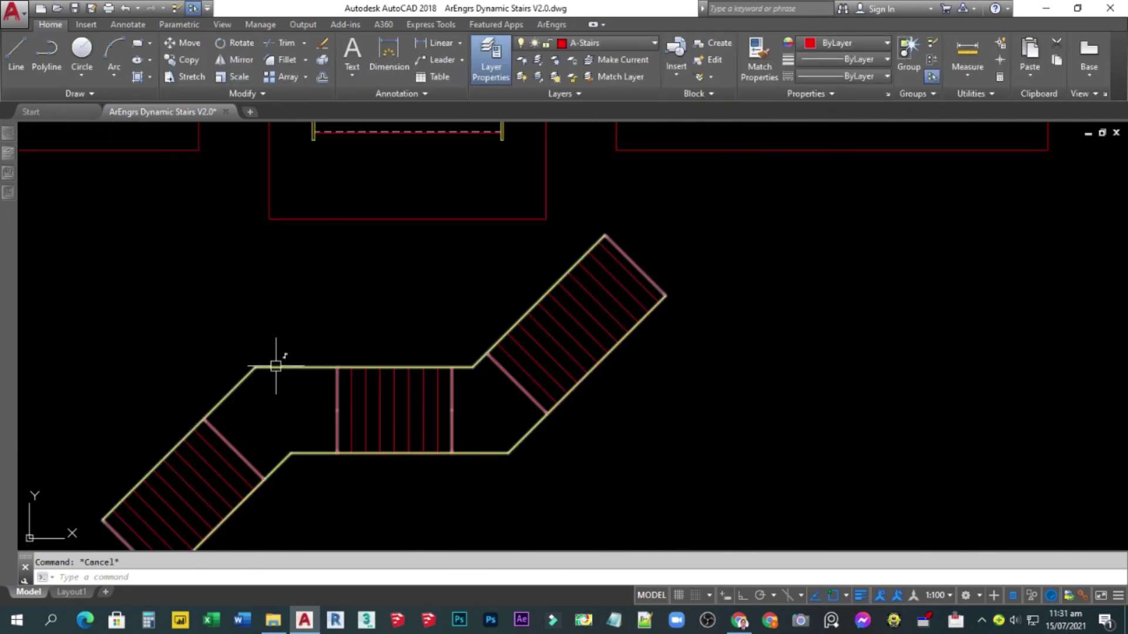
left_click(277, 367)
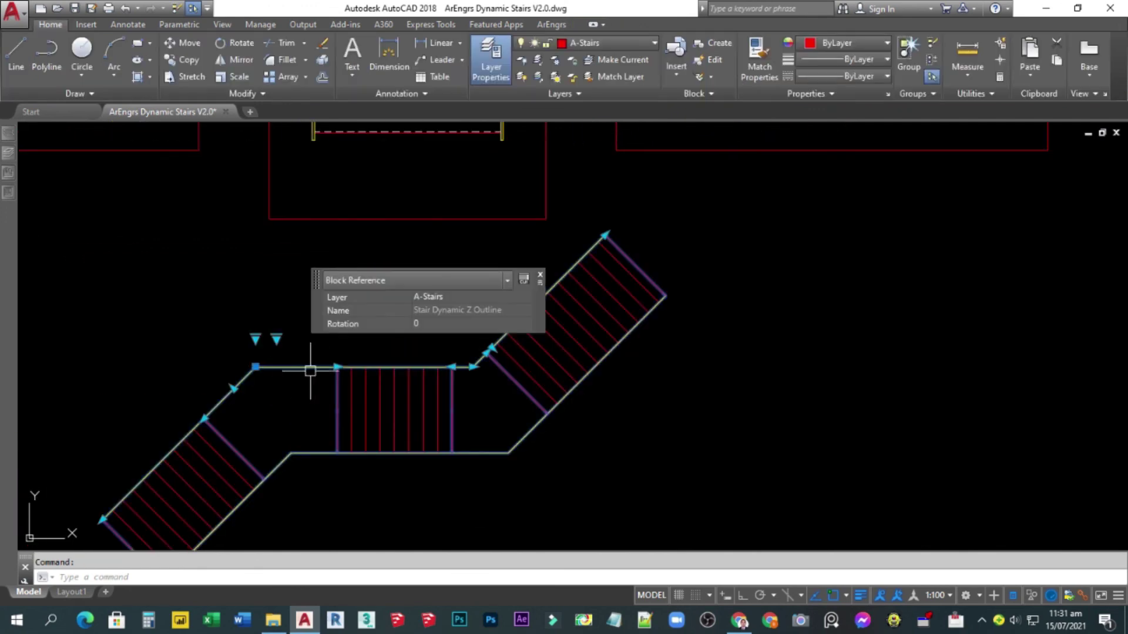
Set the stair block's handrails to Left and Right.
left_click(256, 340)
left_click(316, 362)
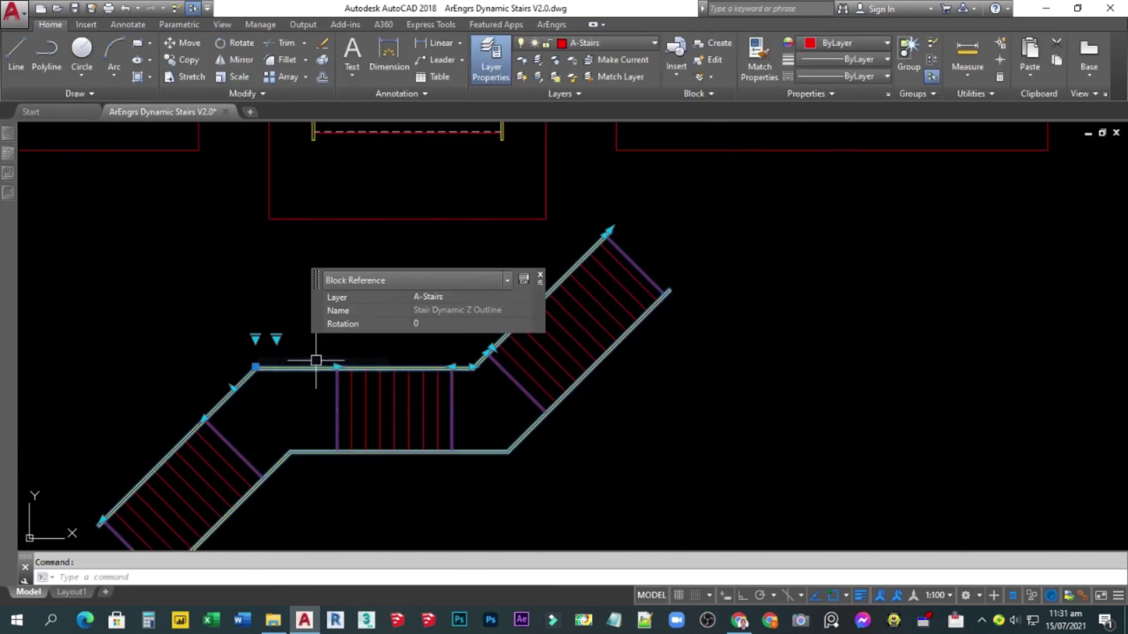
key("Escape")
Select the lower-left tread array and the stair block while bringing the landing into view.
scroll(241, 365, "up", 7)
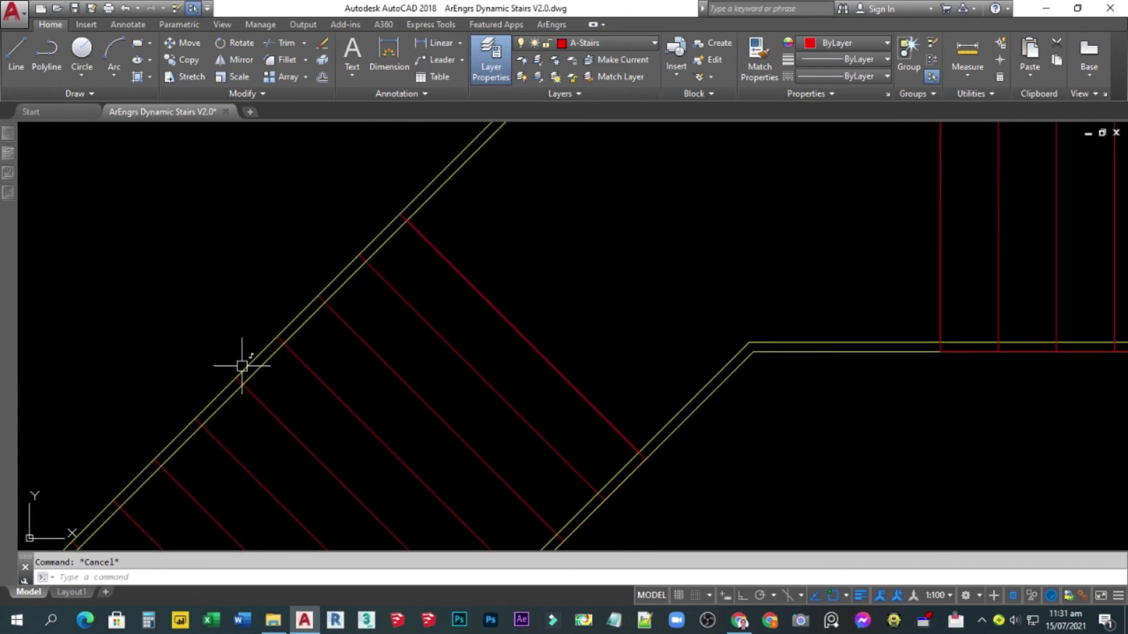
left_click(313, 368)
scroll(262, 327, "down", 2)
middle_click_drag(262, 327, 119, 350)
key("Escape")
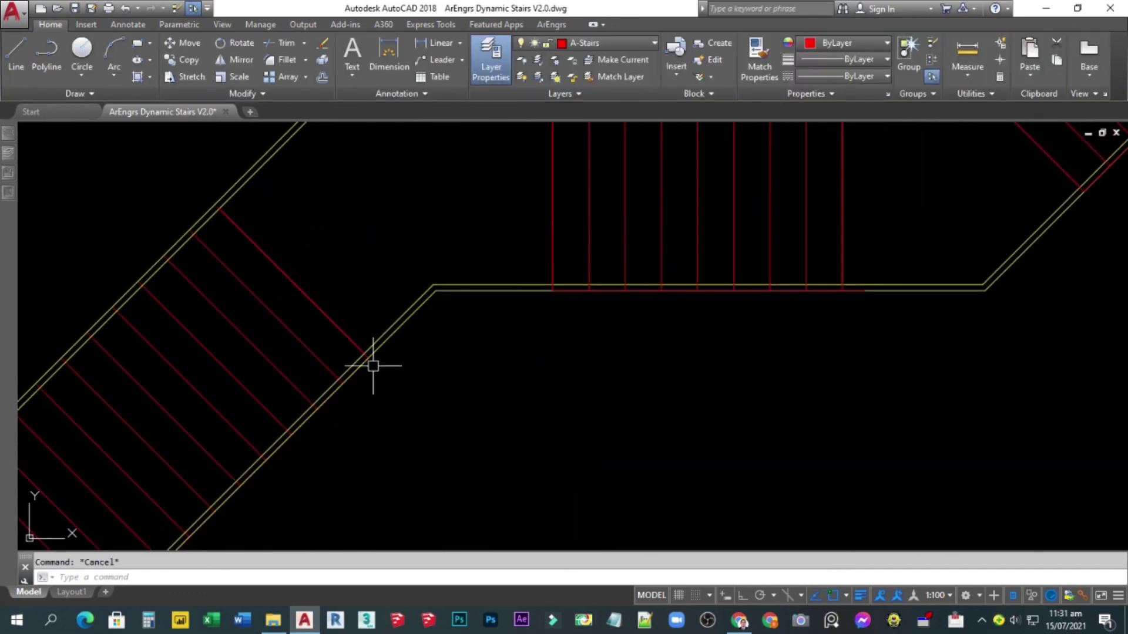
scroll(353, 341, "down", 4)
left_click(341, 335)
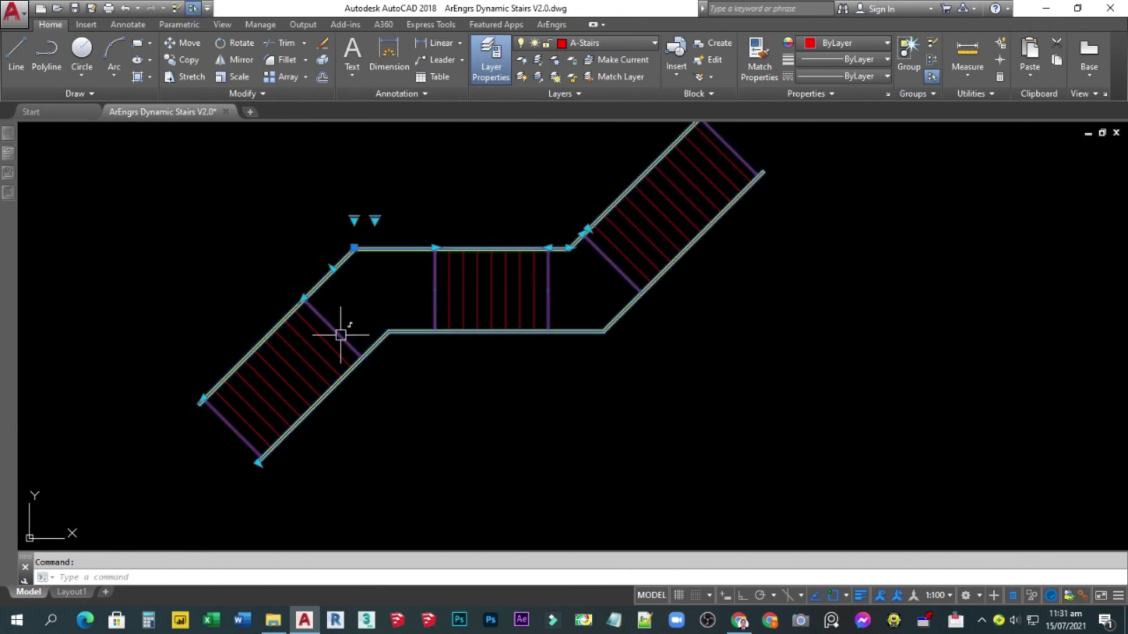
key("Escape")
Window-select a flight edge line, try stretching it, then select the lower-left tread array.
left_click(214, 514)
left_click(375, 335)
scroll(365, 353, "up", 4)
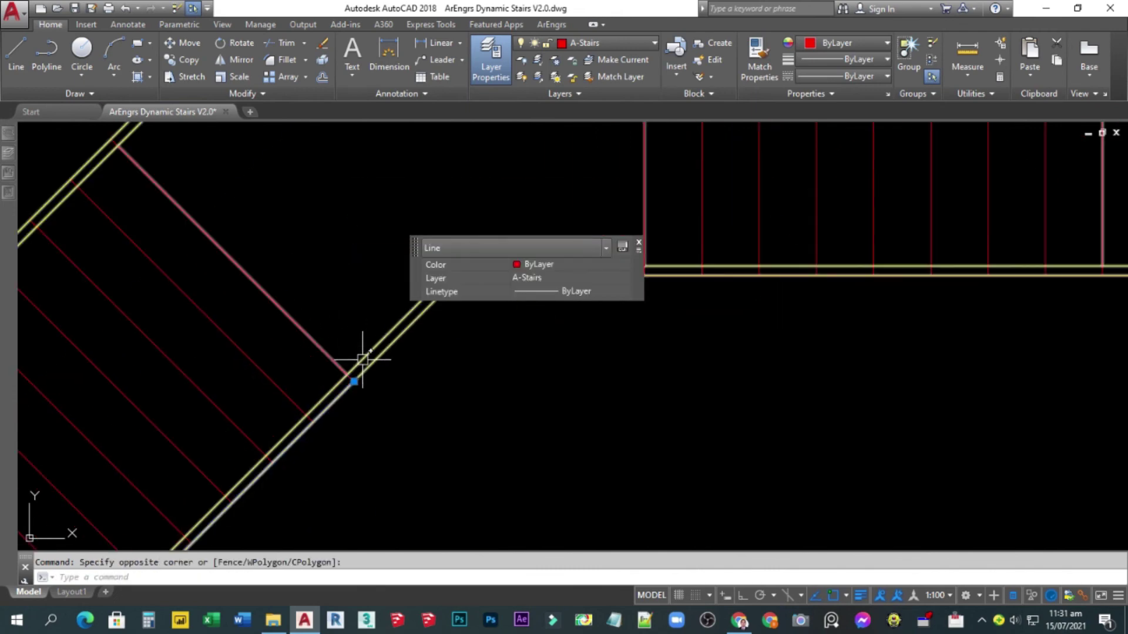
scroll(325, 450, "up", 5)
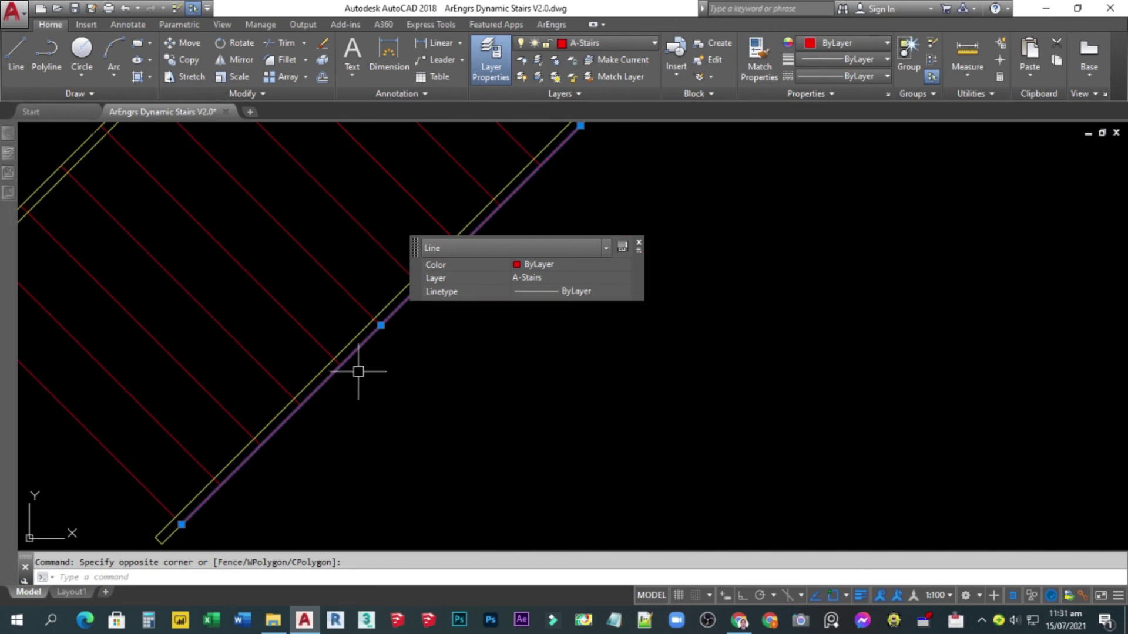
left_click(381, 327)
scroll(372, 329, "down", 5)
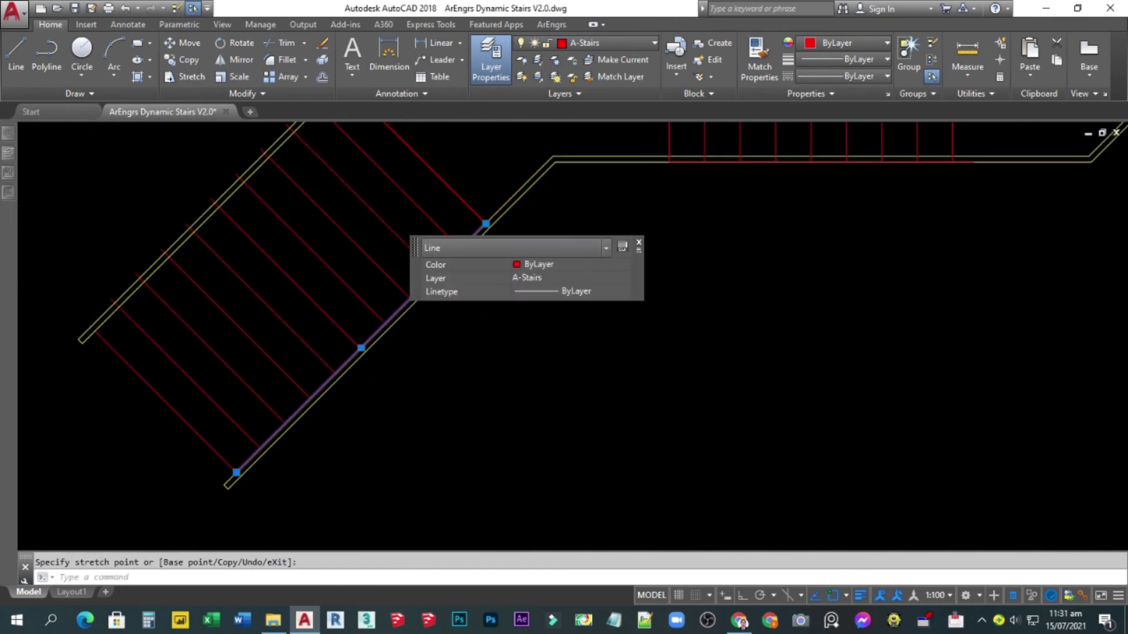
key("Escape")
left_click(343, 226)
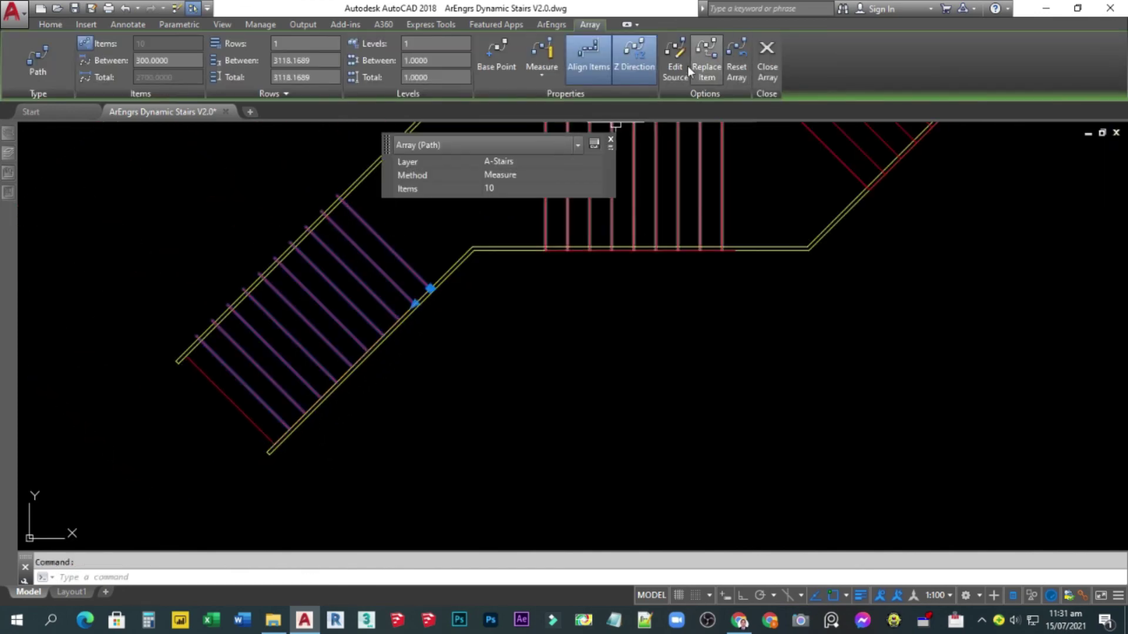
Edit the lower-left array's source tread, stretch its endpoint, and save changes.
left_click(708, 56)
left_click(383, 266)
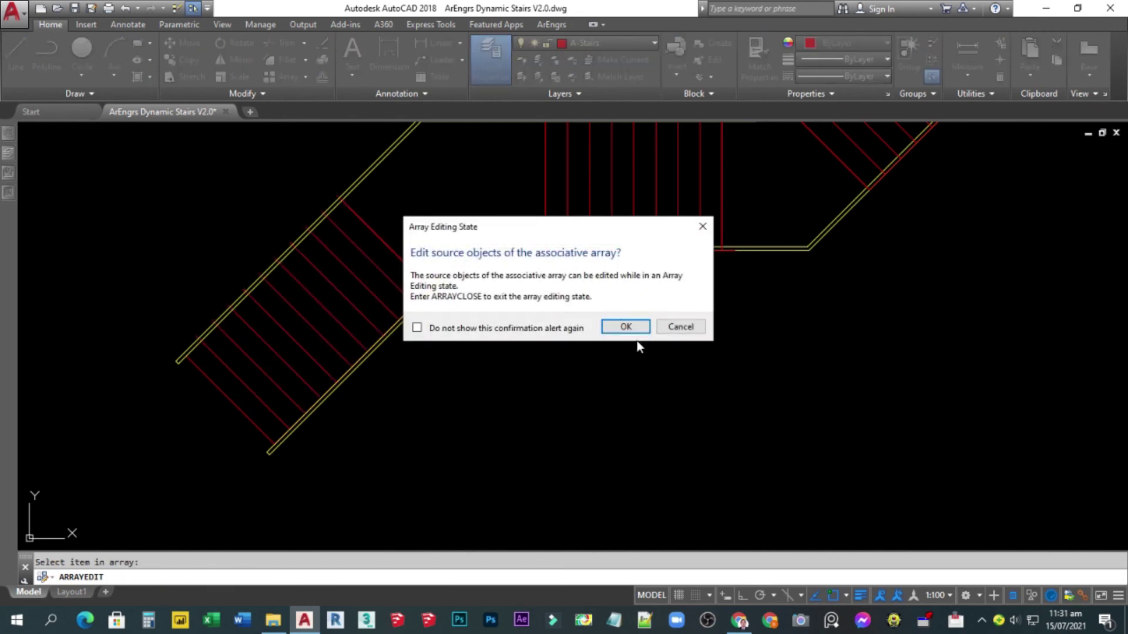
left_click(625, 326)
scroll(315, 194, "up", 5)
left_click(289, 187)
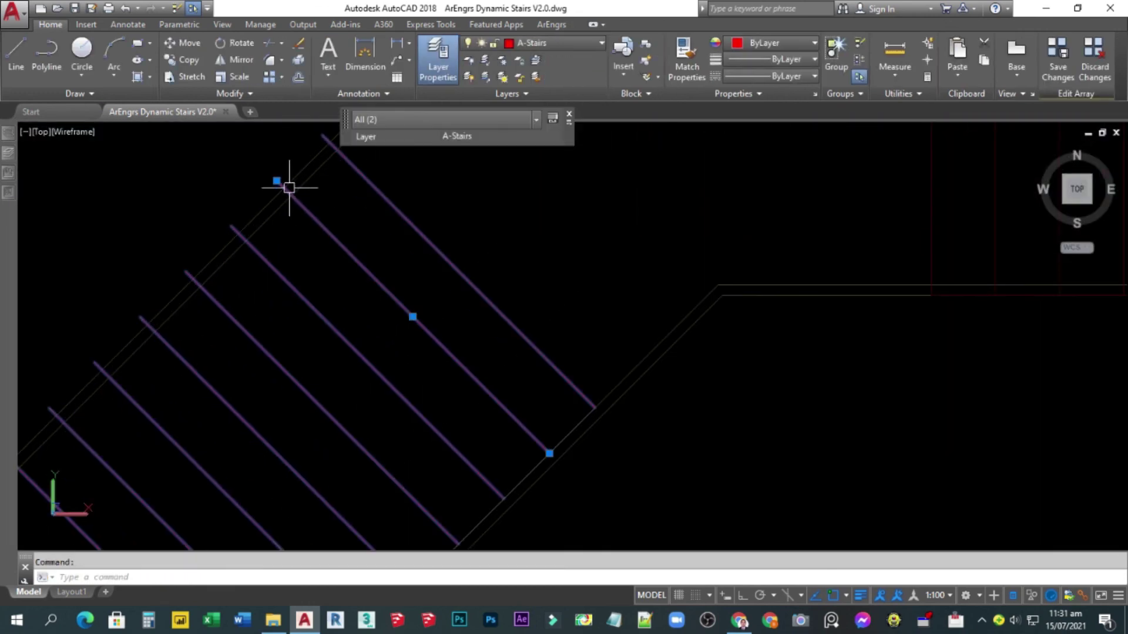
left_click(277, 181)
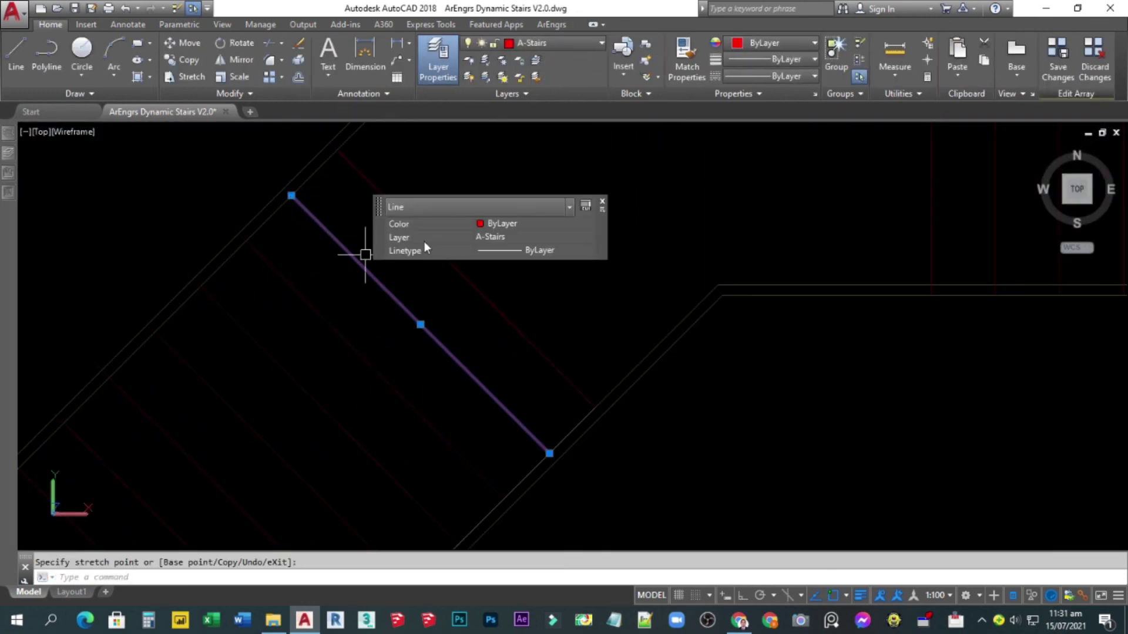
left_click(1057, 65)
Zoom out and select the stair block.
scroll(427, 277, "down", 5)
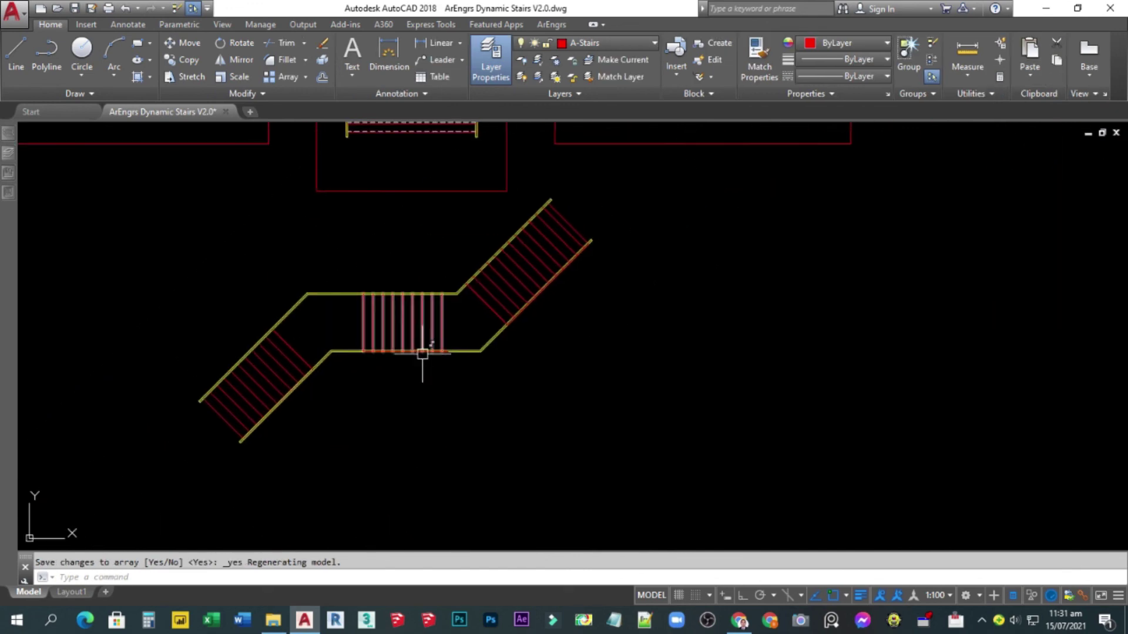
scroll(422, 354, "up", 5)
scroll(488, 309, "down", 4)
scroll(488, 308, "down", 3)
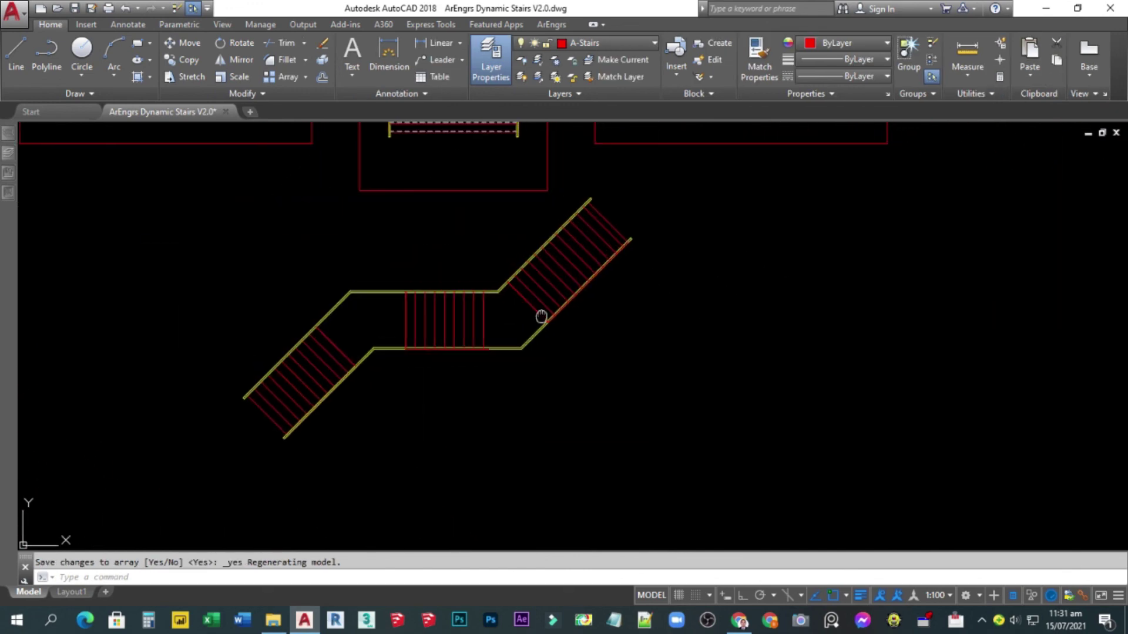
left_click(258, 388)
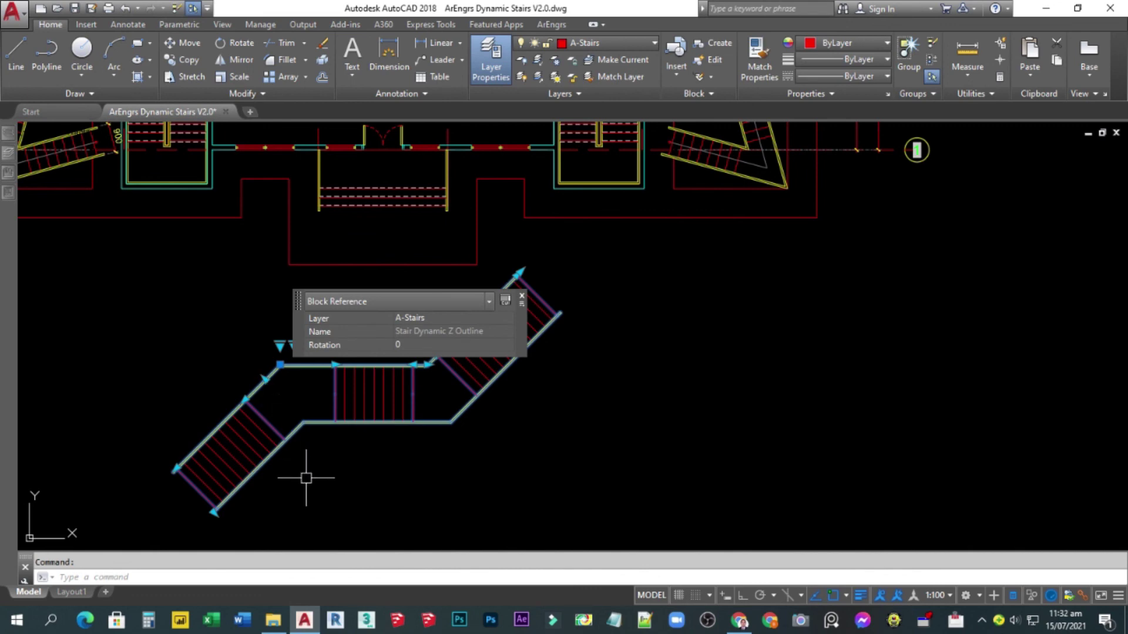
Swing the stair block's left flight up and to the left using its grip.
left_click(263, 380)
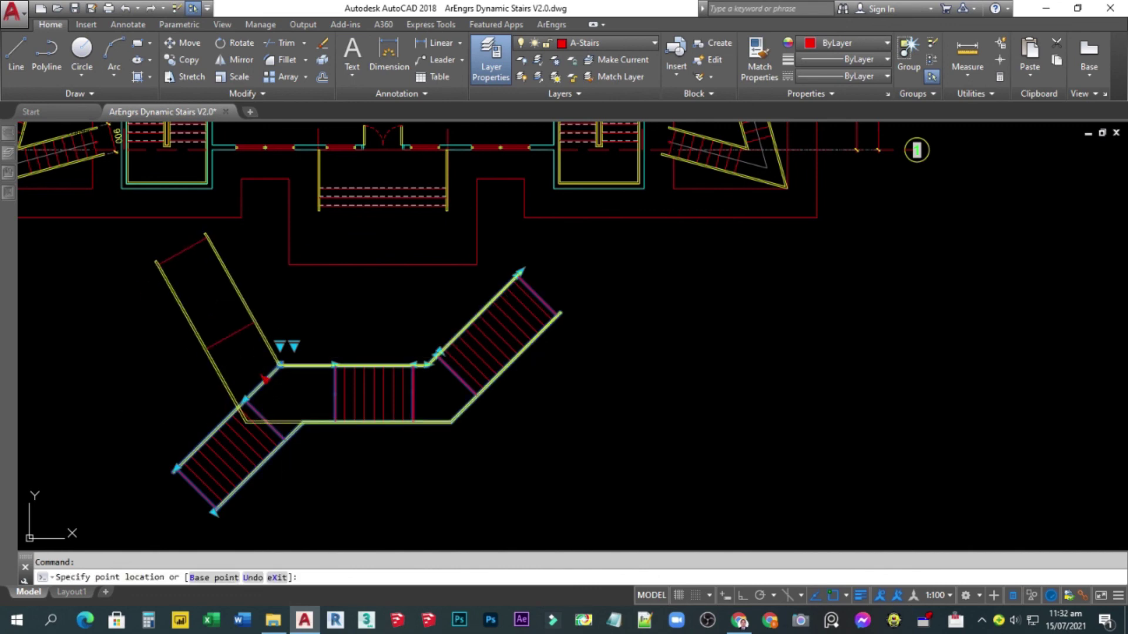
left_click(246, 311)
middle_click_drag(292, 464, 418, 470)
key("Escape")
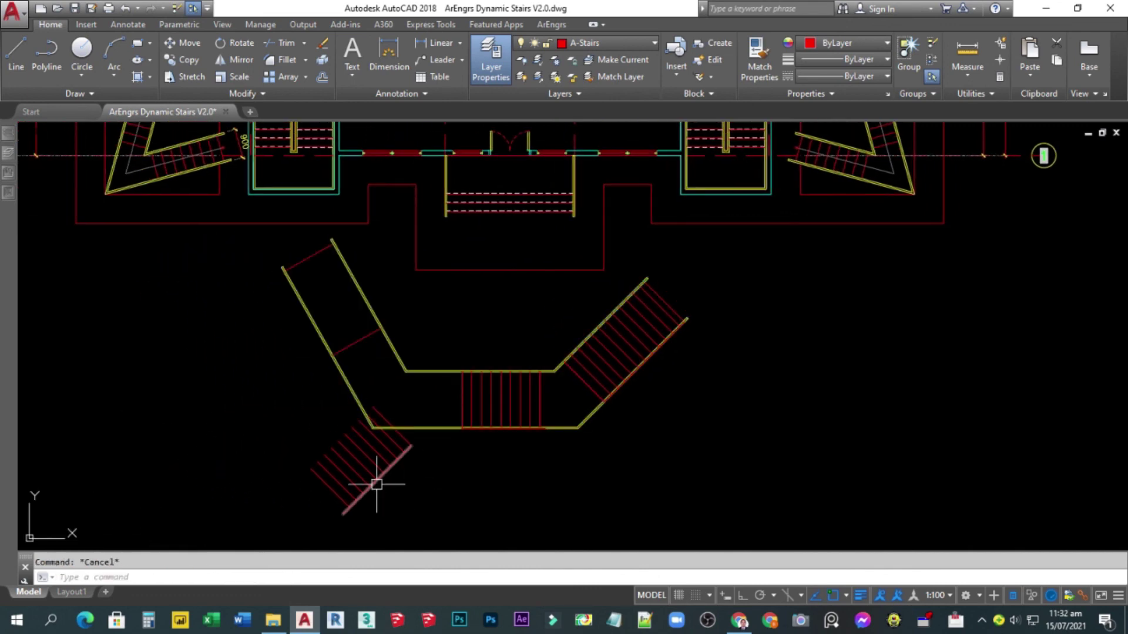
Move the lower-left tread array's top and bottom end grips onto the swung flight.
left_click(376, 483)
key("Escape")
left_click(376, 482)
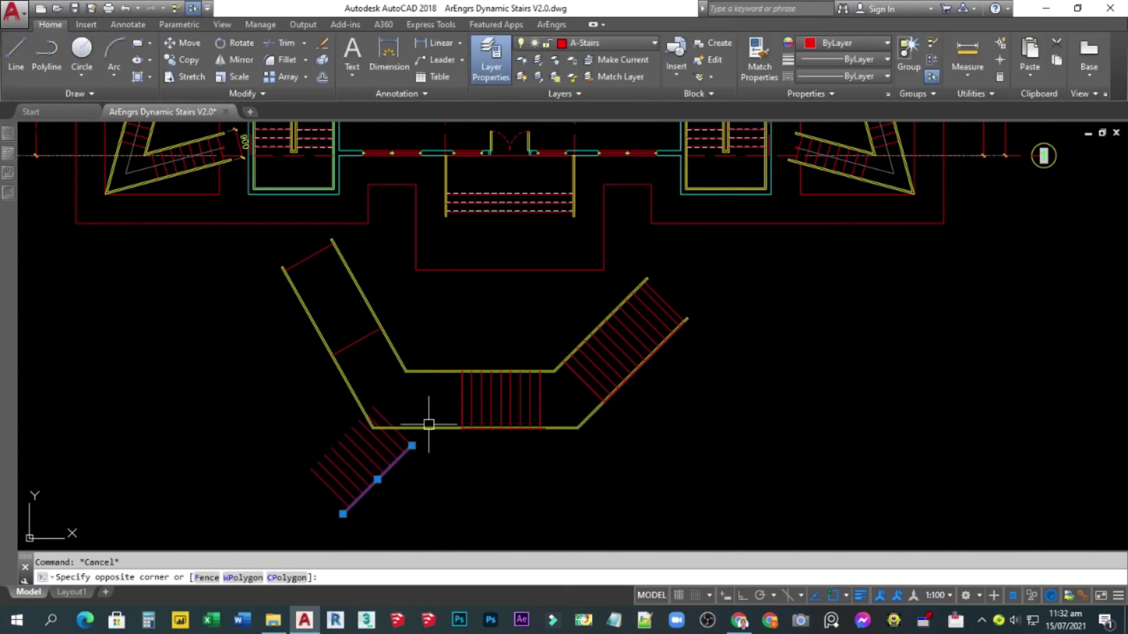
left_click(342, 513)
scroll(300, 302, "up", 5)
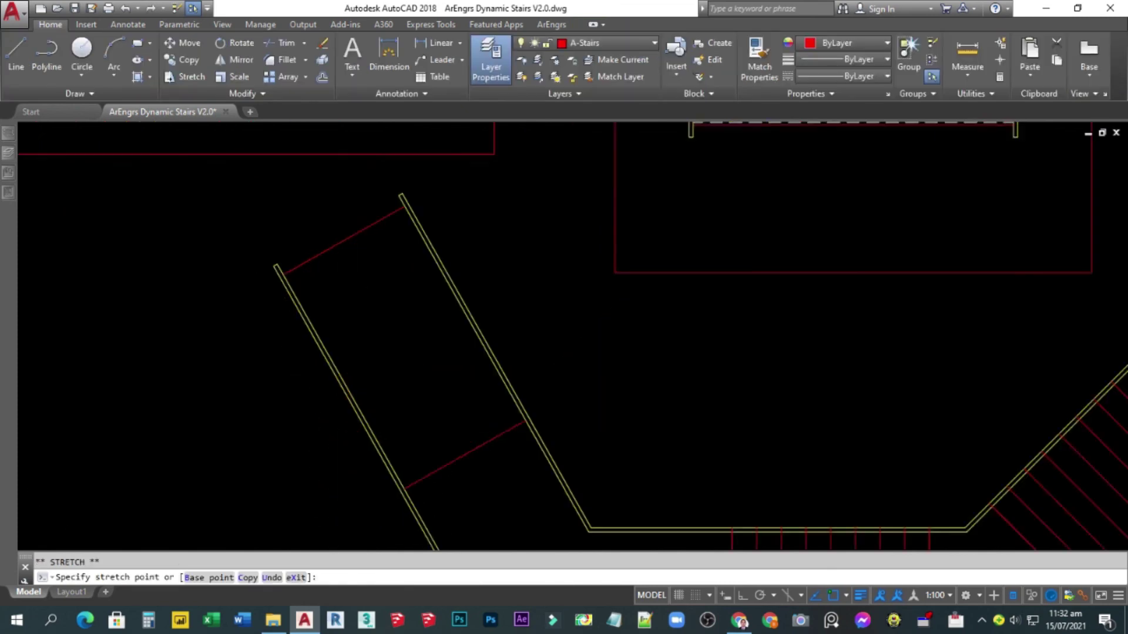
left_click(283, 270)
scroll(288, 336, "down", 5)
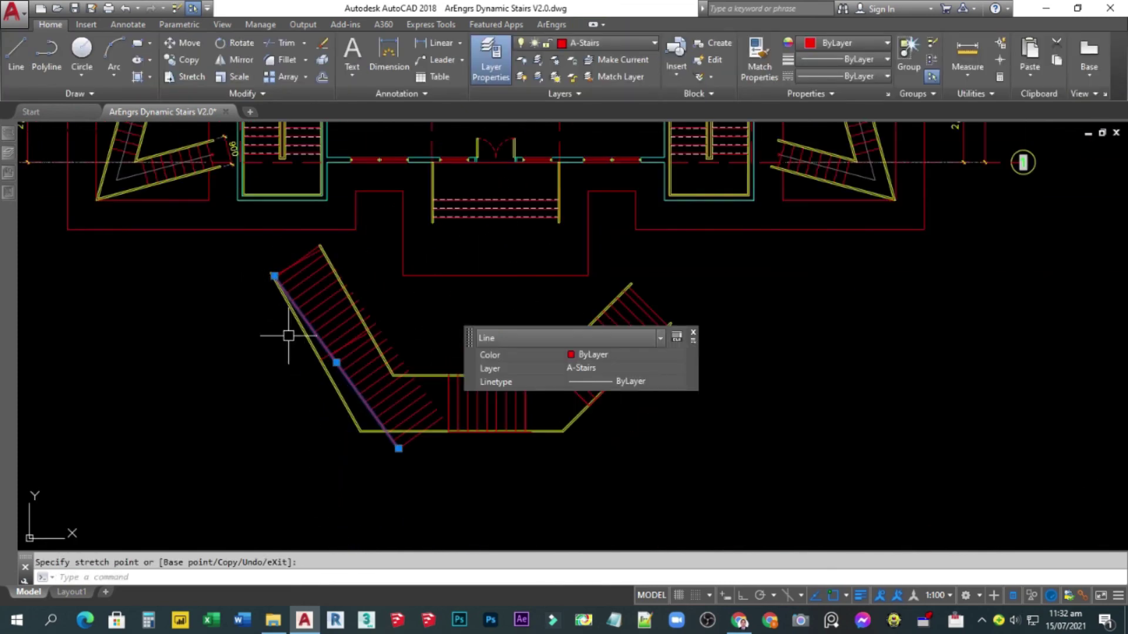
left_click(398, 448)
scroll(329, 335, "up", 5)
left_click(270, 393)
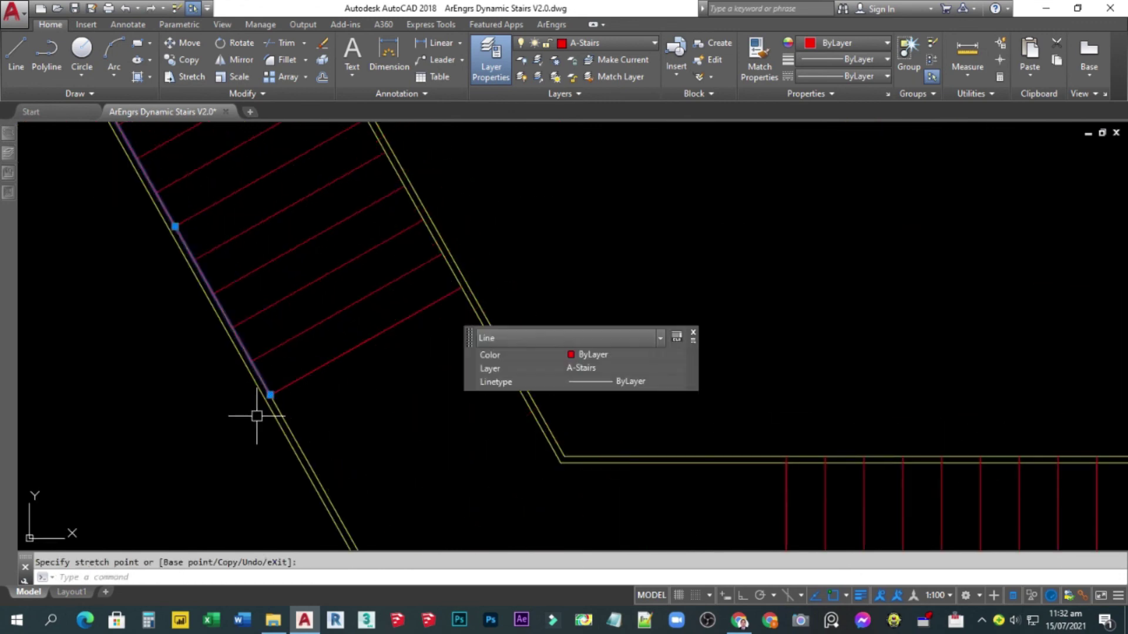
scroll(302, 428, "down", 5)
key("Escape")
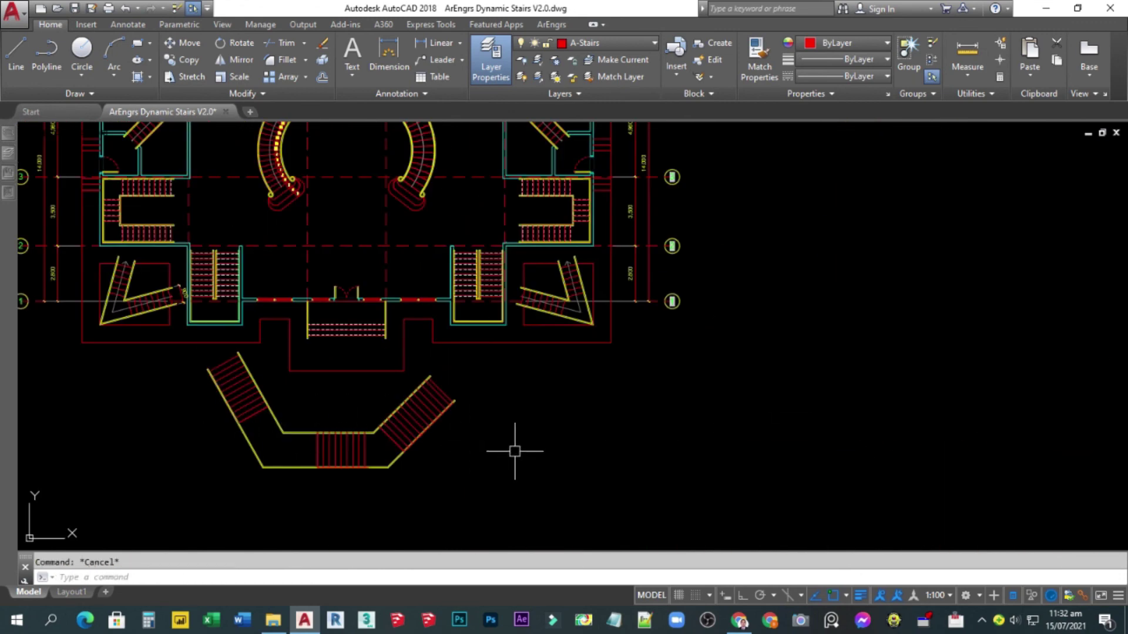
Zoom Extents (Z, E) to fit the floor plan, then switch to Chrome's Facebook page.
type("z")
key("Return")
type("e")
key("Return")
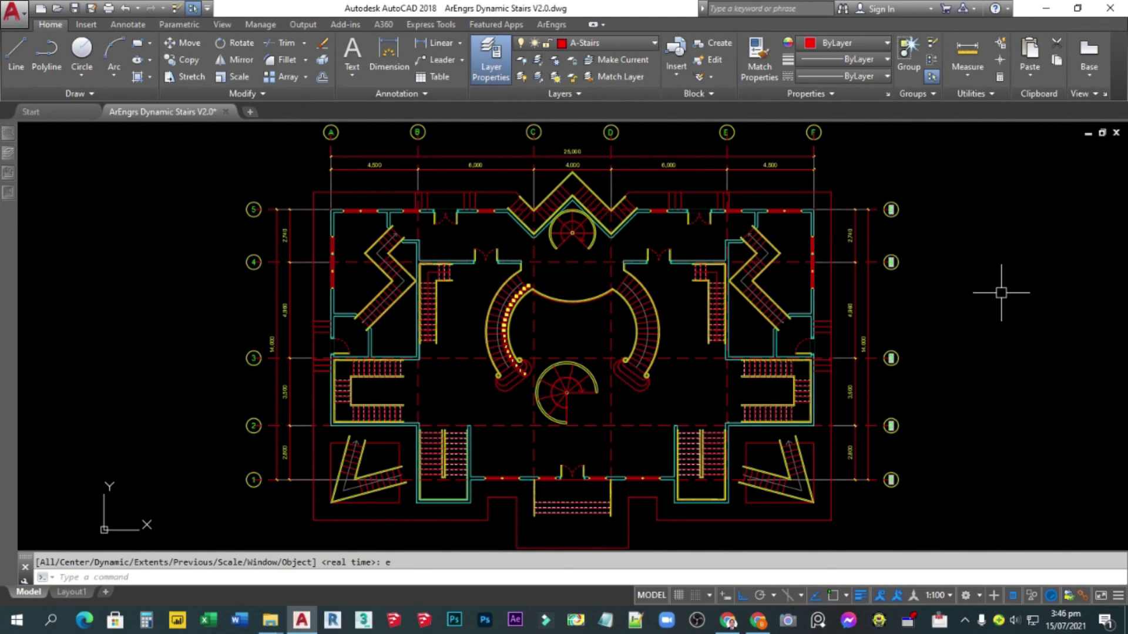
left_click(728, 619)
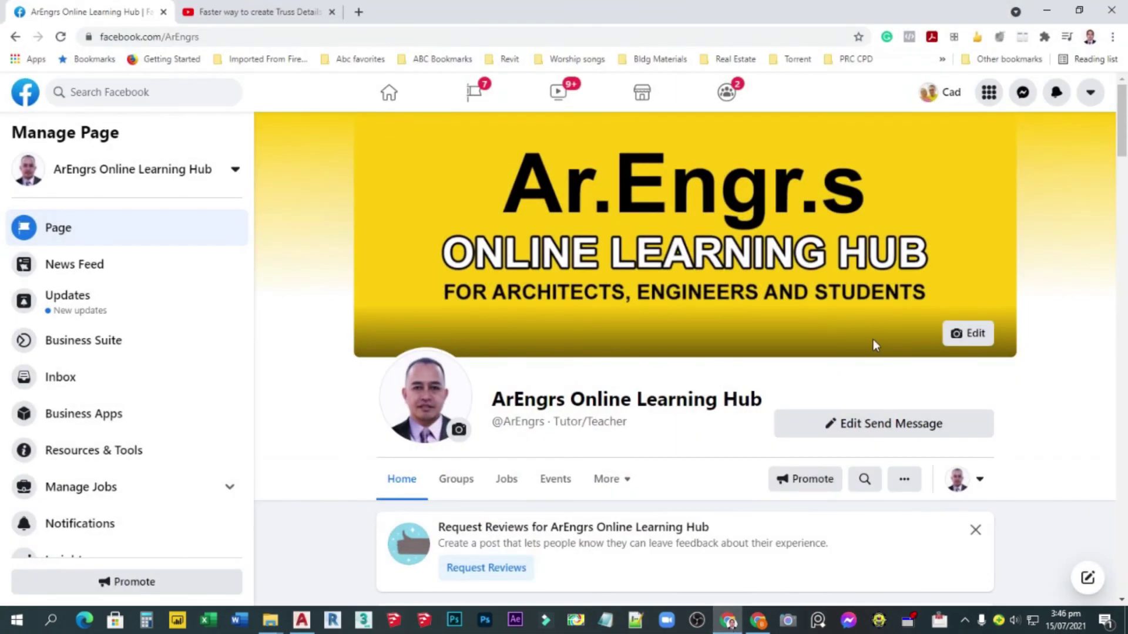